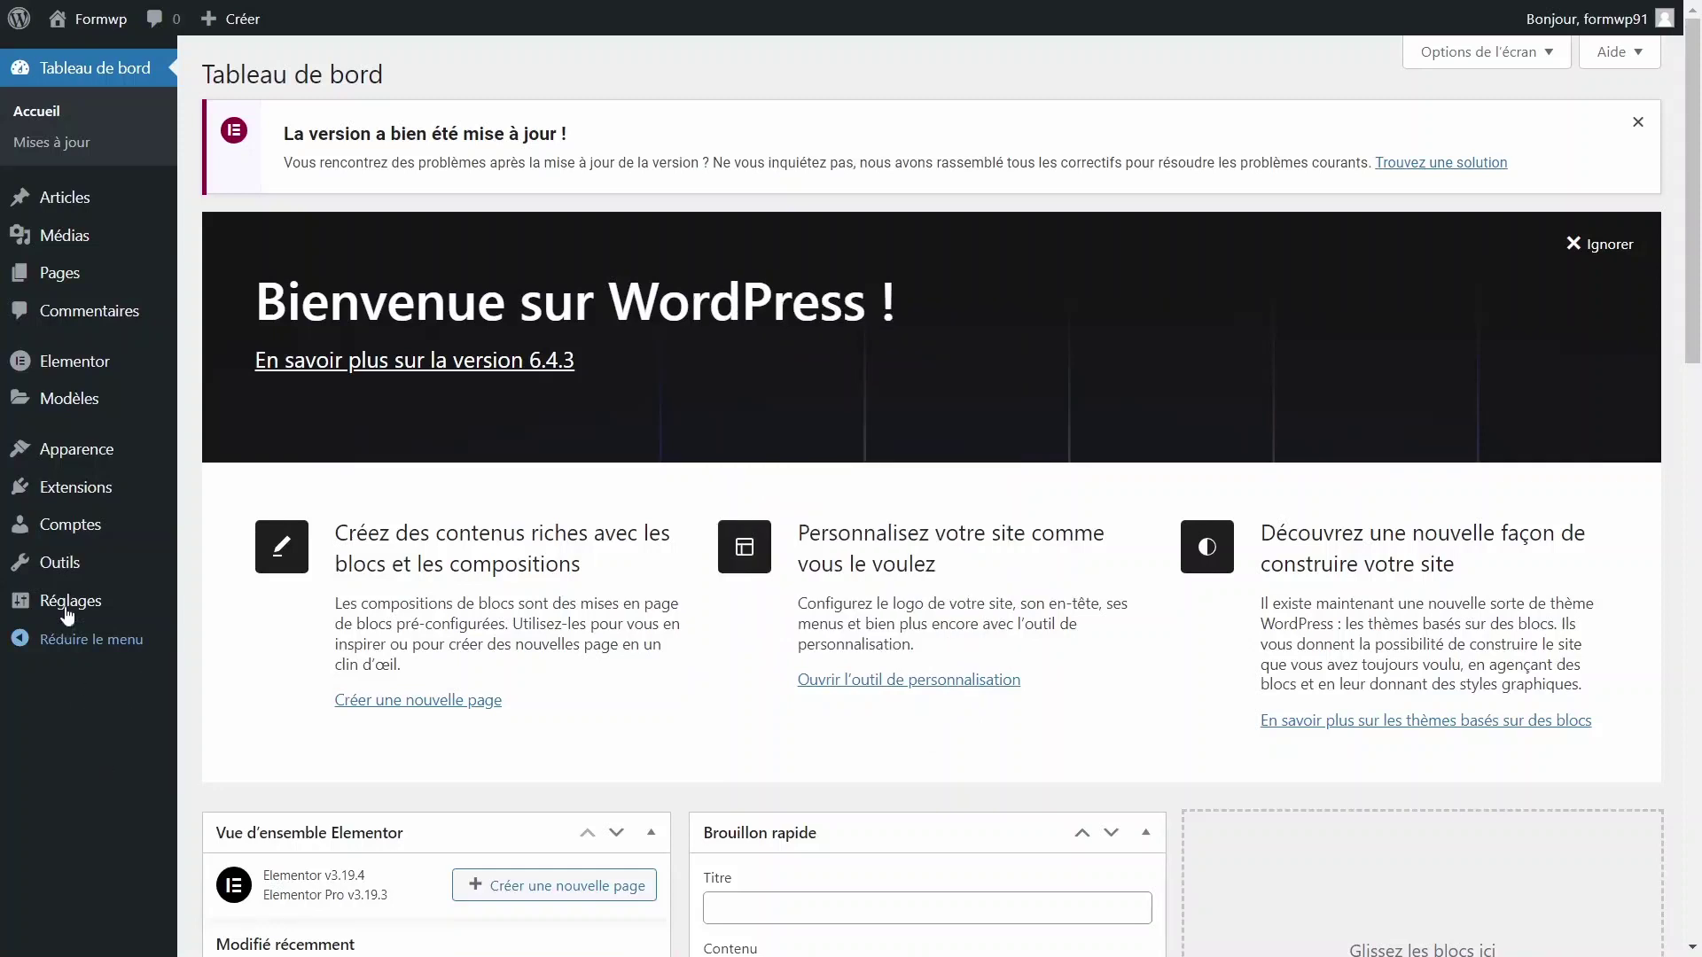
Find the Contact Form Plugin by Fluent Forms in the extension directory, install it and activate it
mouse_move(70, 499)
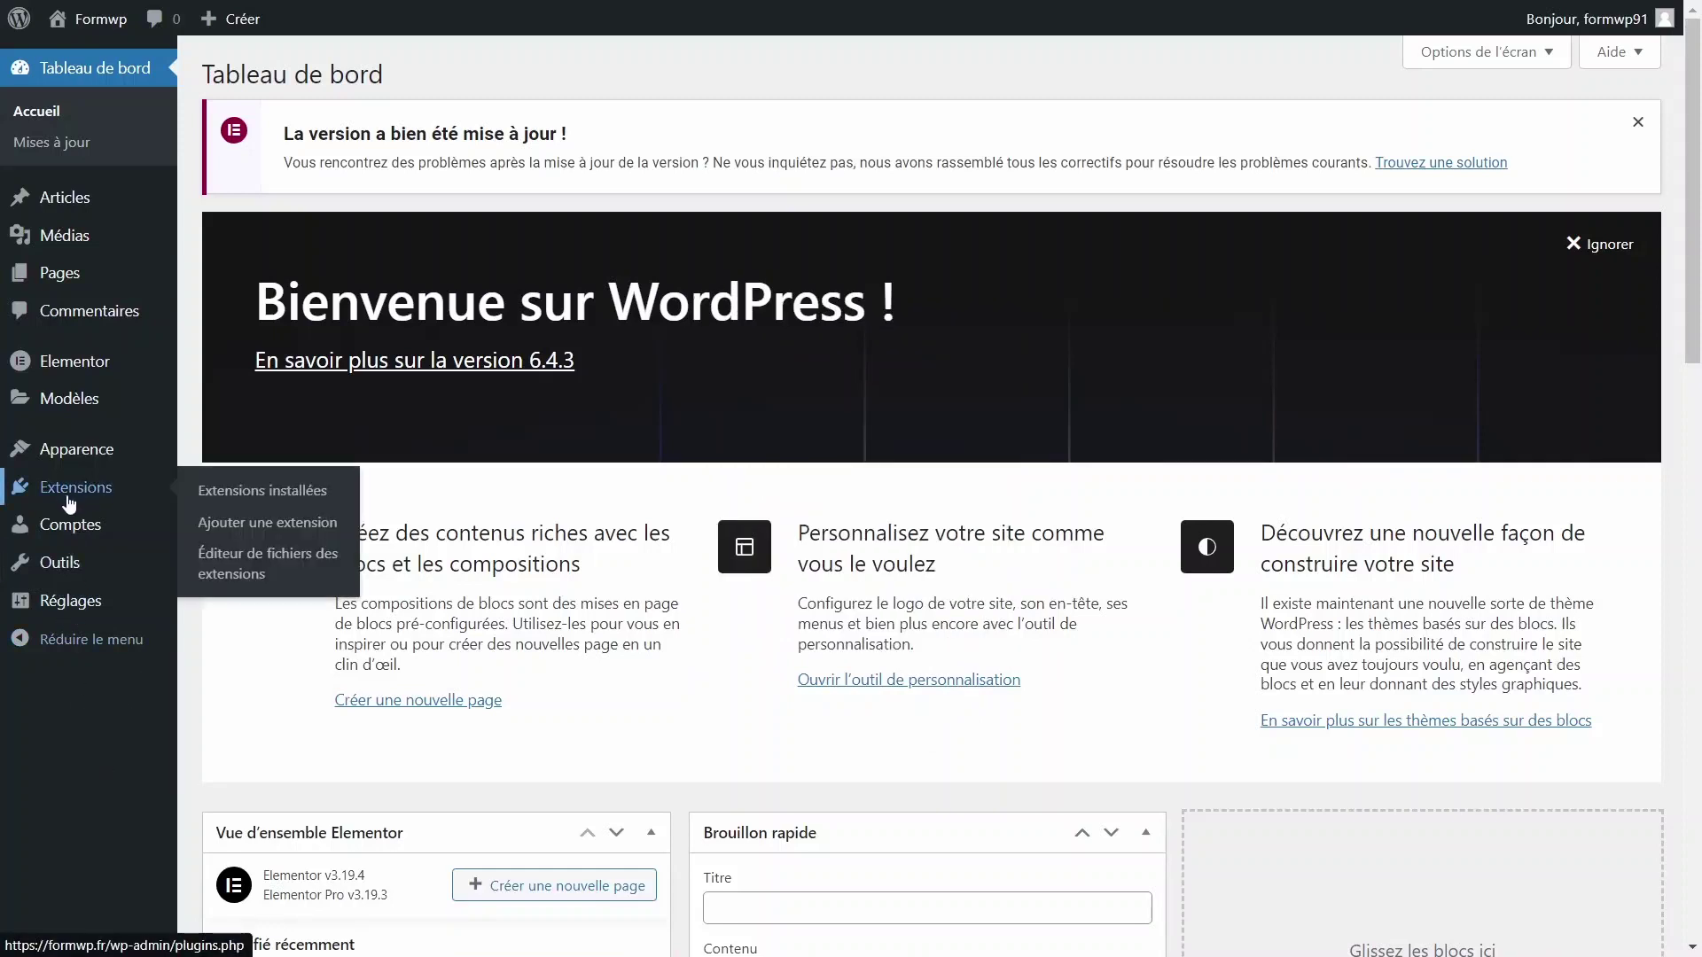
click(235, 524)
click(1406, 133)
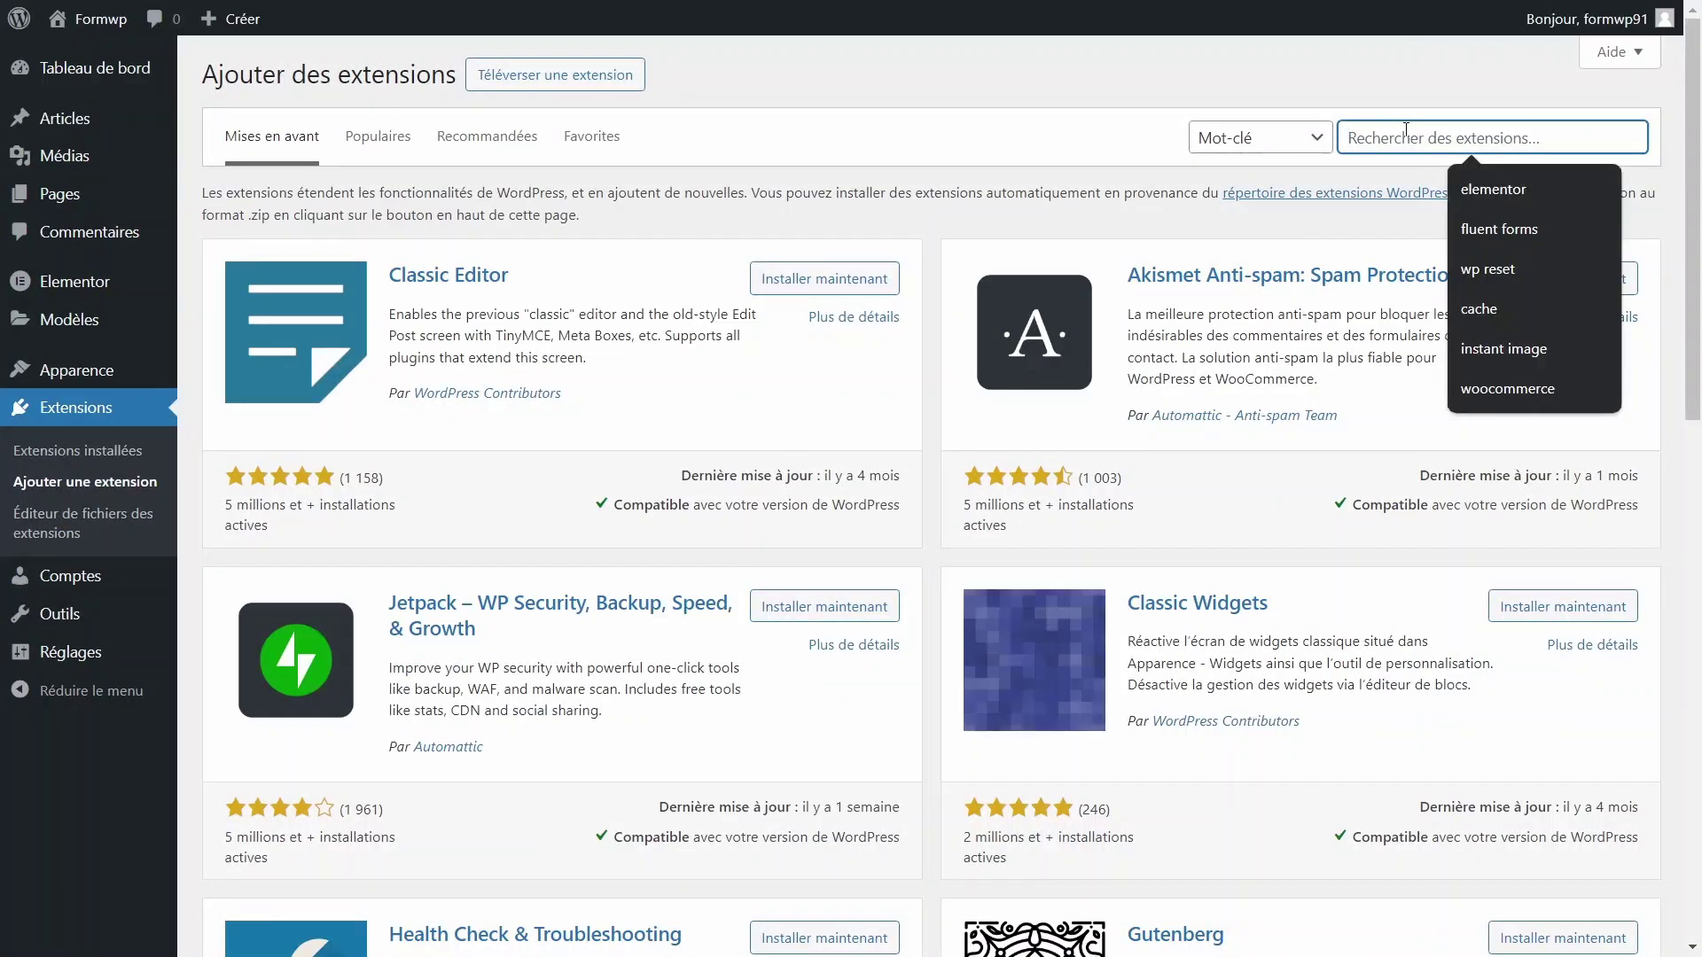
text(flu)
scroll(373, 530, down, 10)
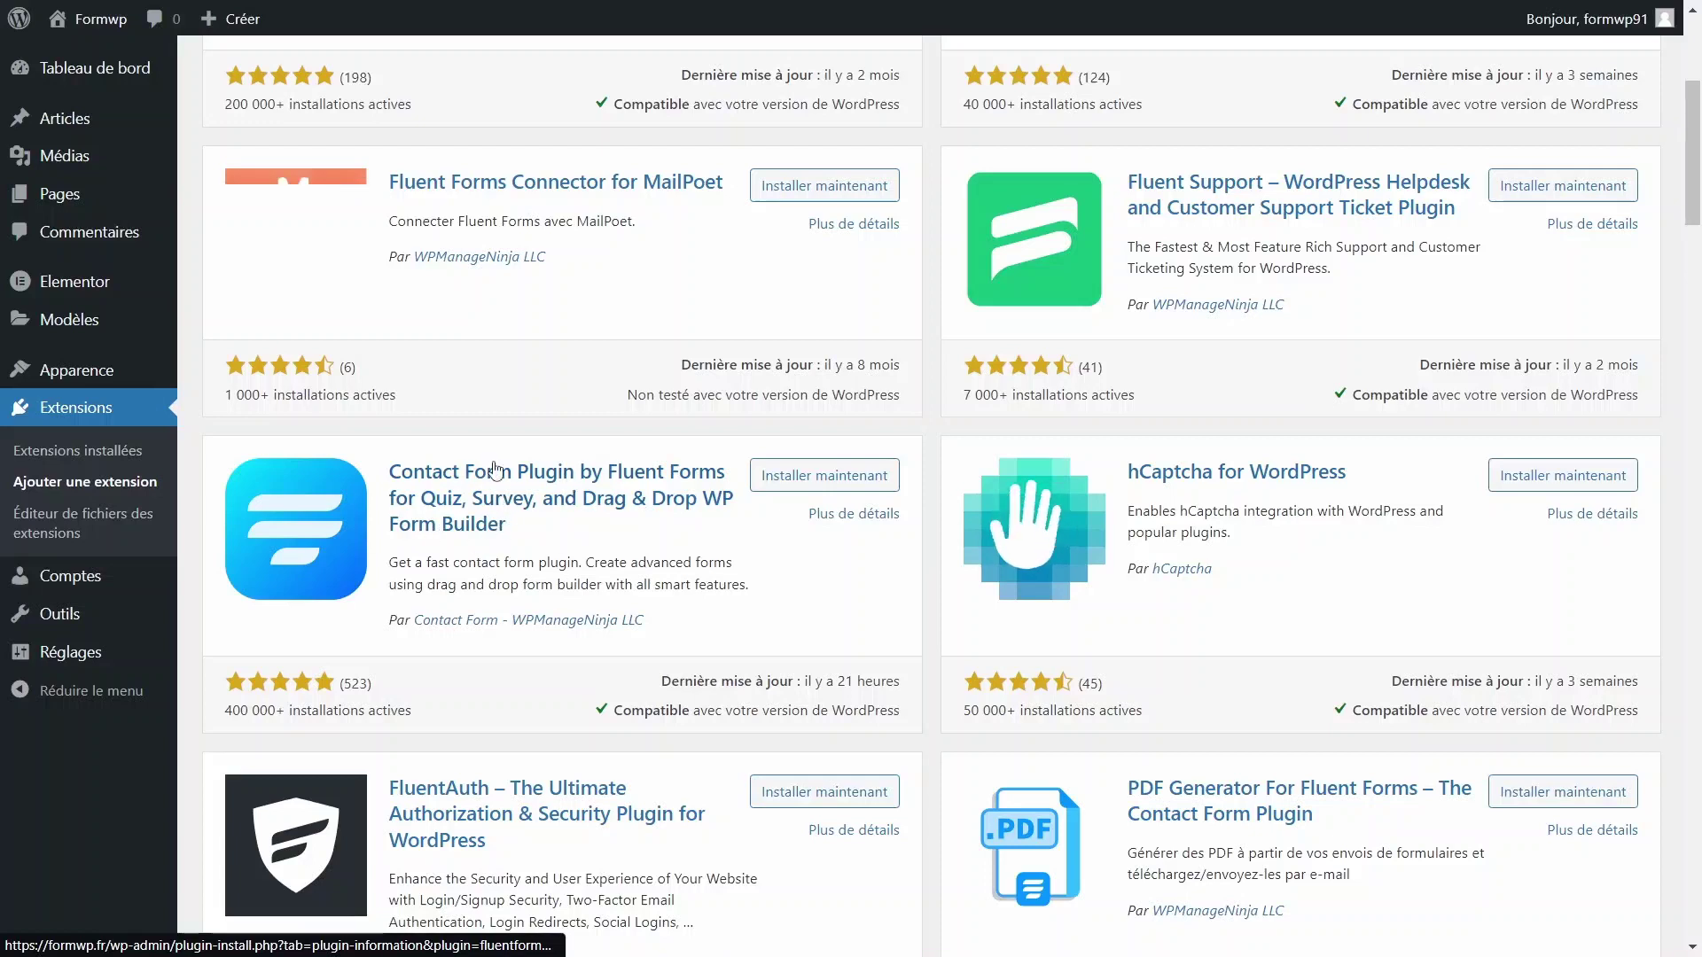
click(807, 479)
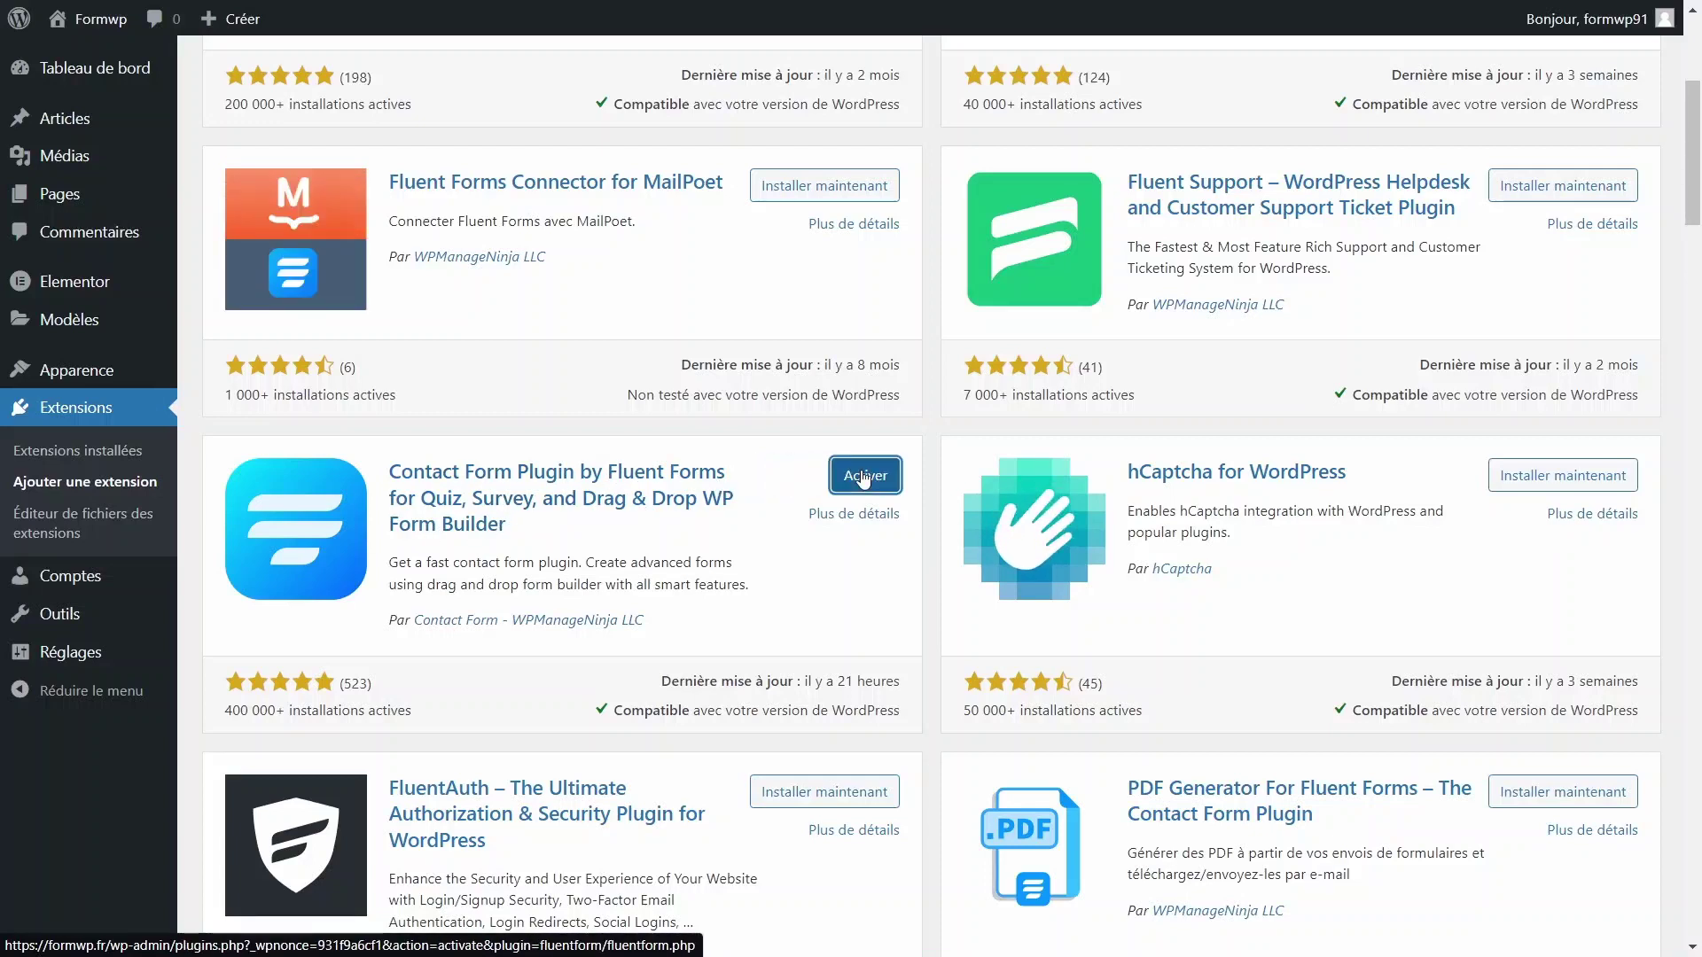
click(865, 478)
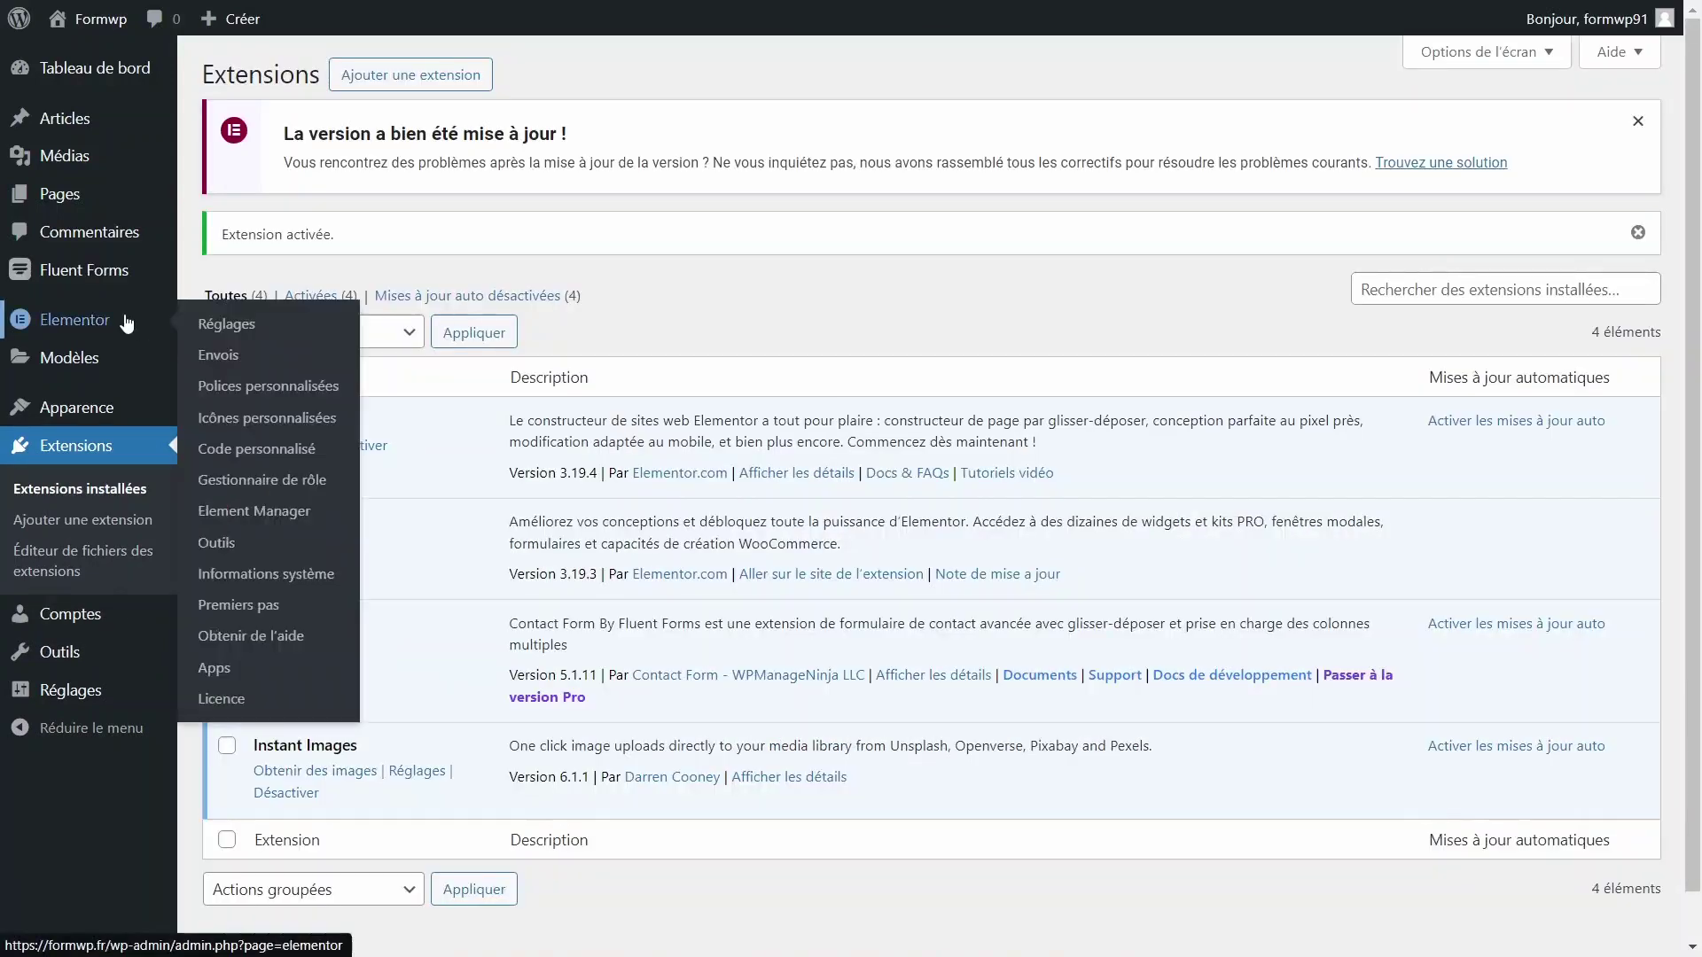
Open the Fluent Forms form list and start a new form based on a template
mouse_move(89, 284)
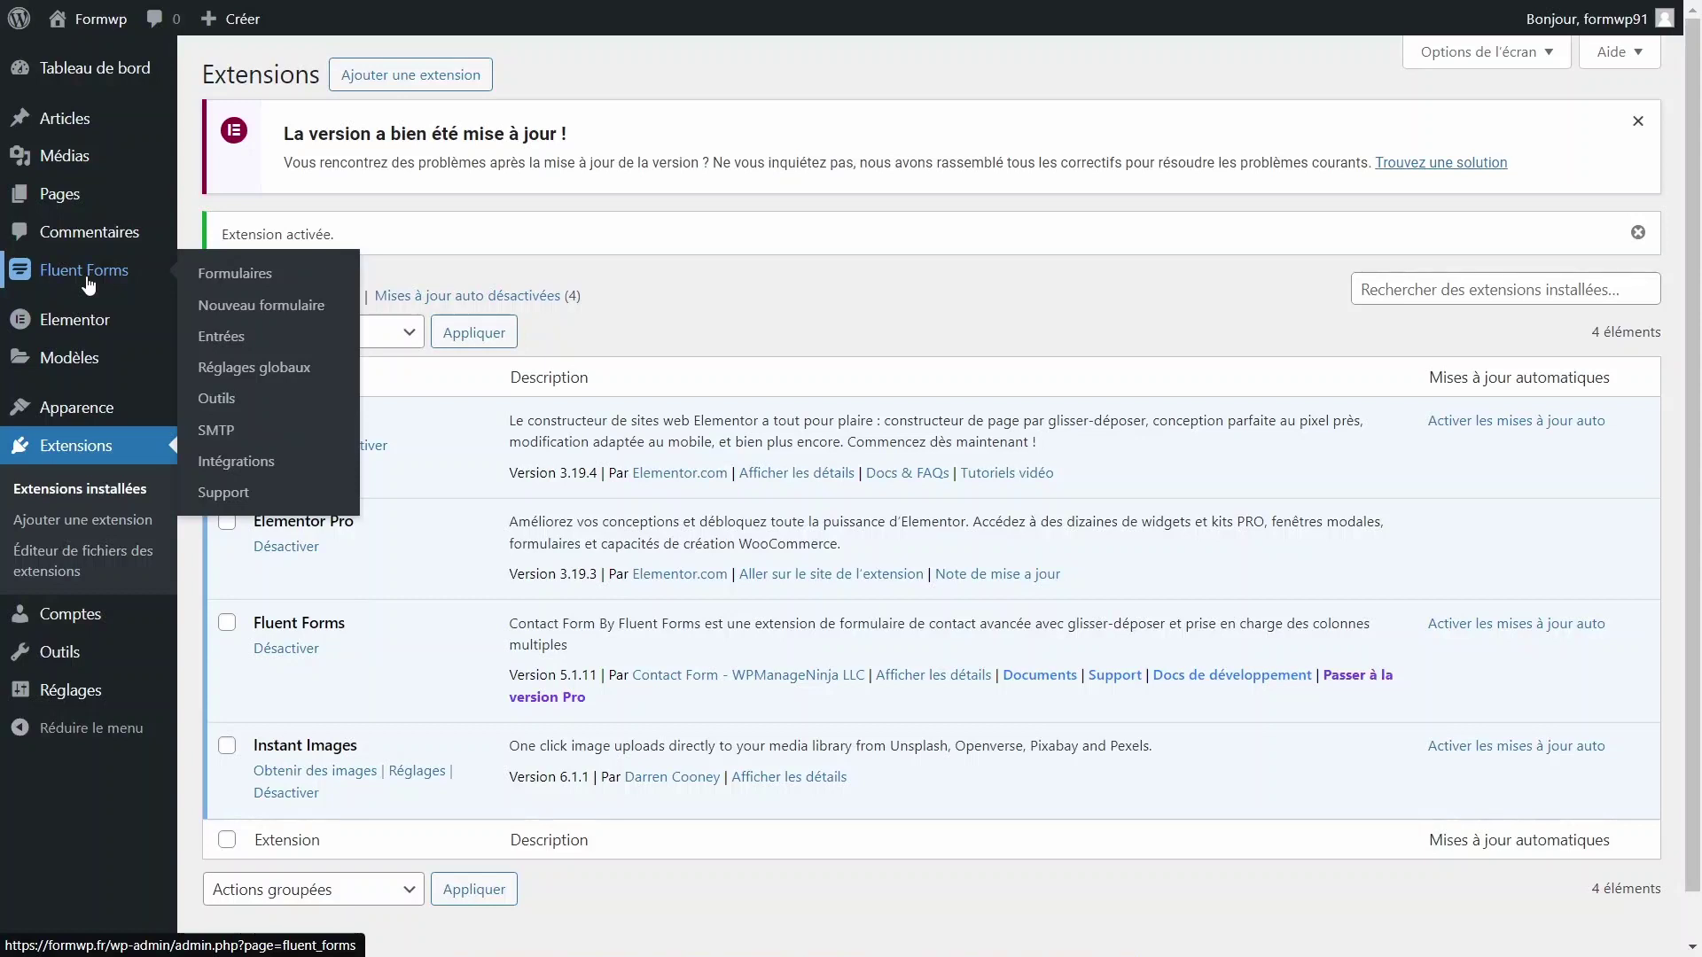
click(87, 281)
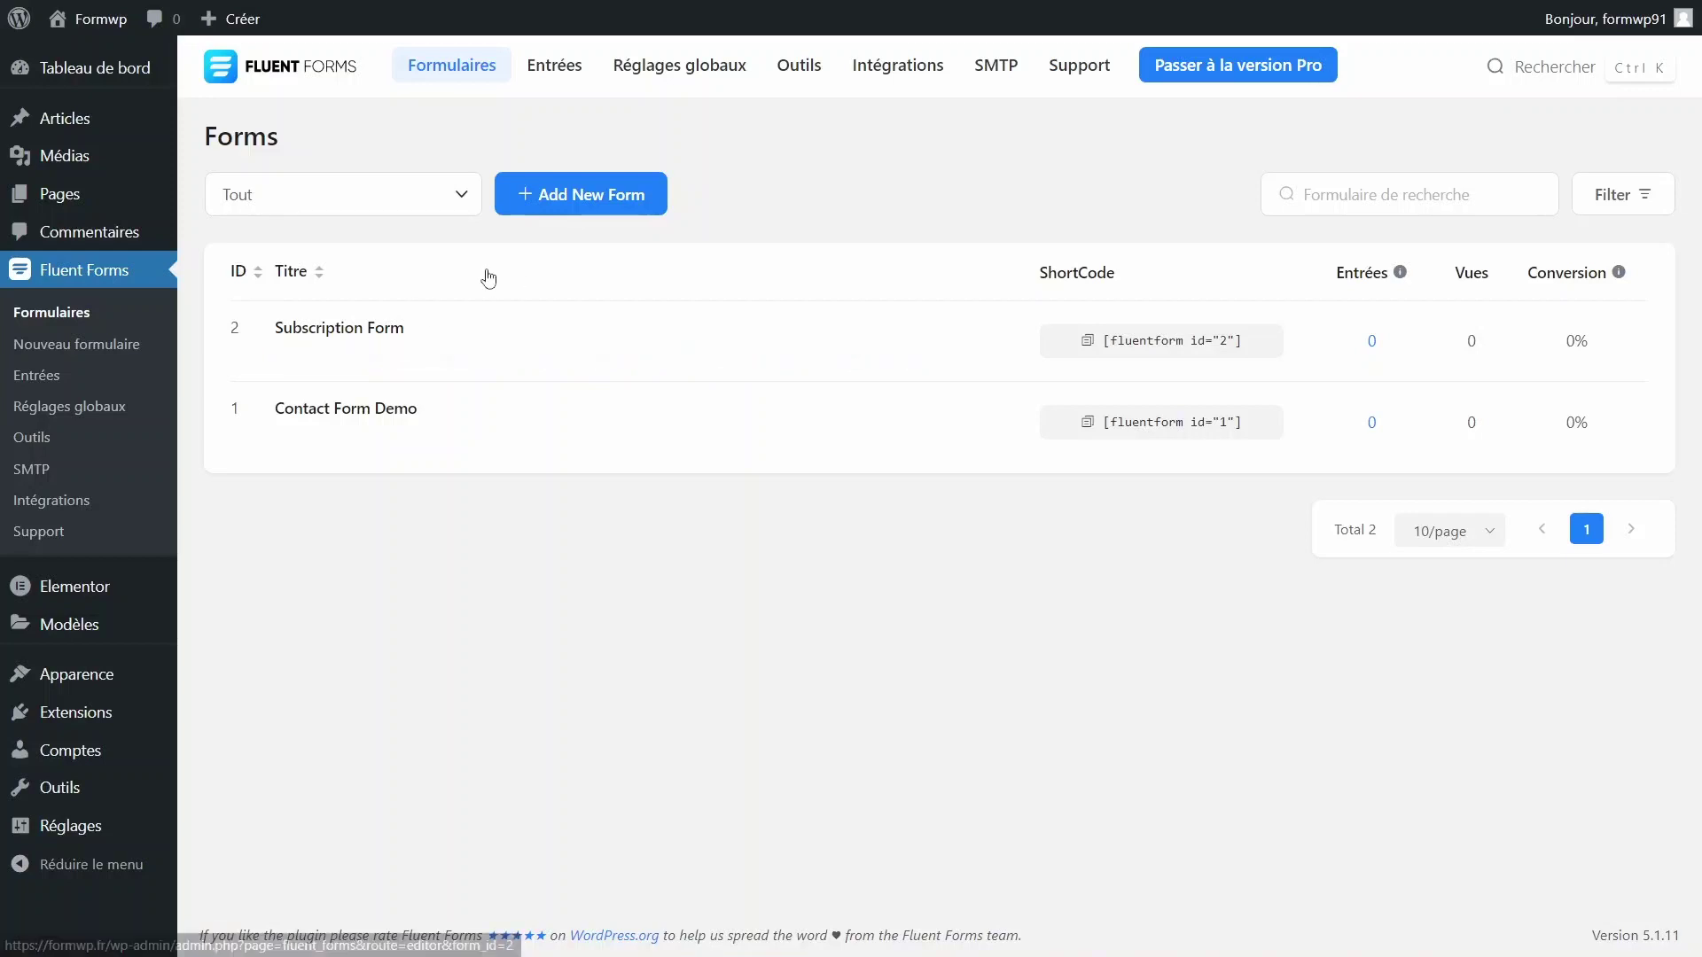
click(578, 199)
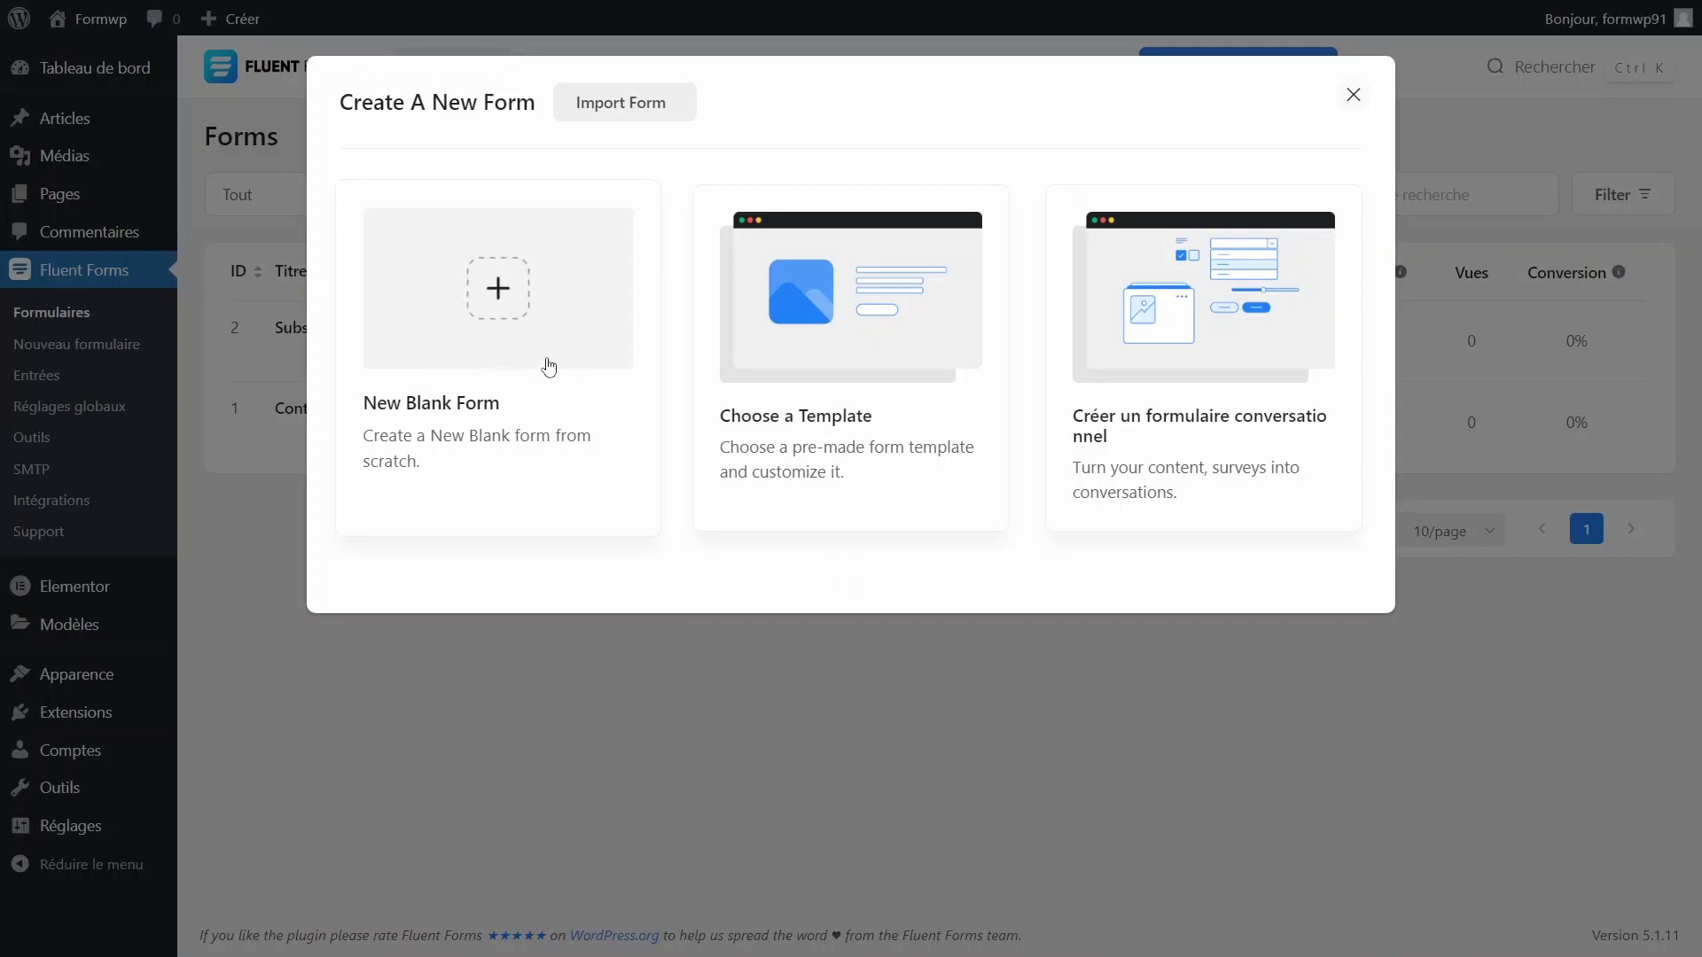
click(851, 581)
Create the form from the Online Service Order Form template in the Product category
scroll(877, 570, down, 4)
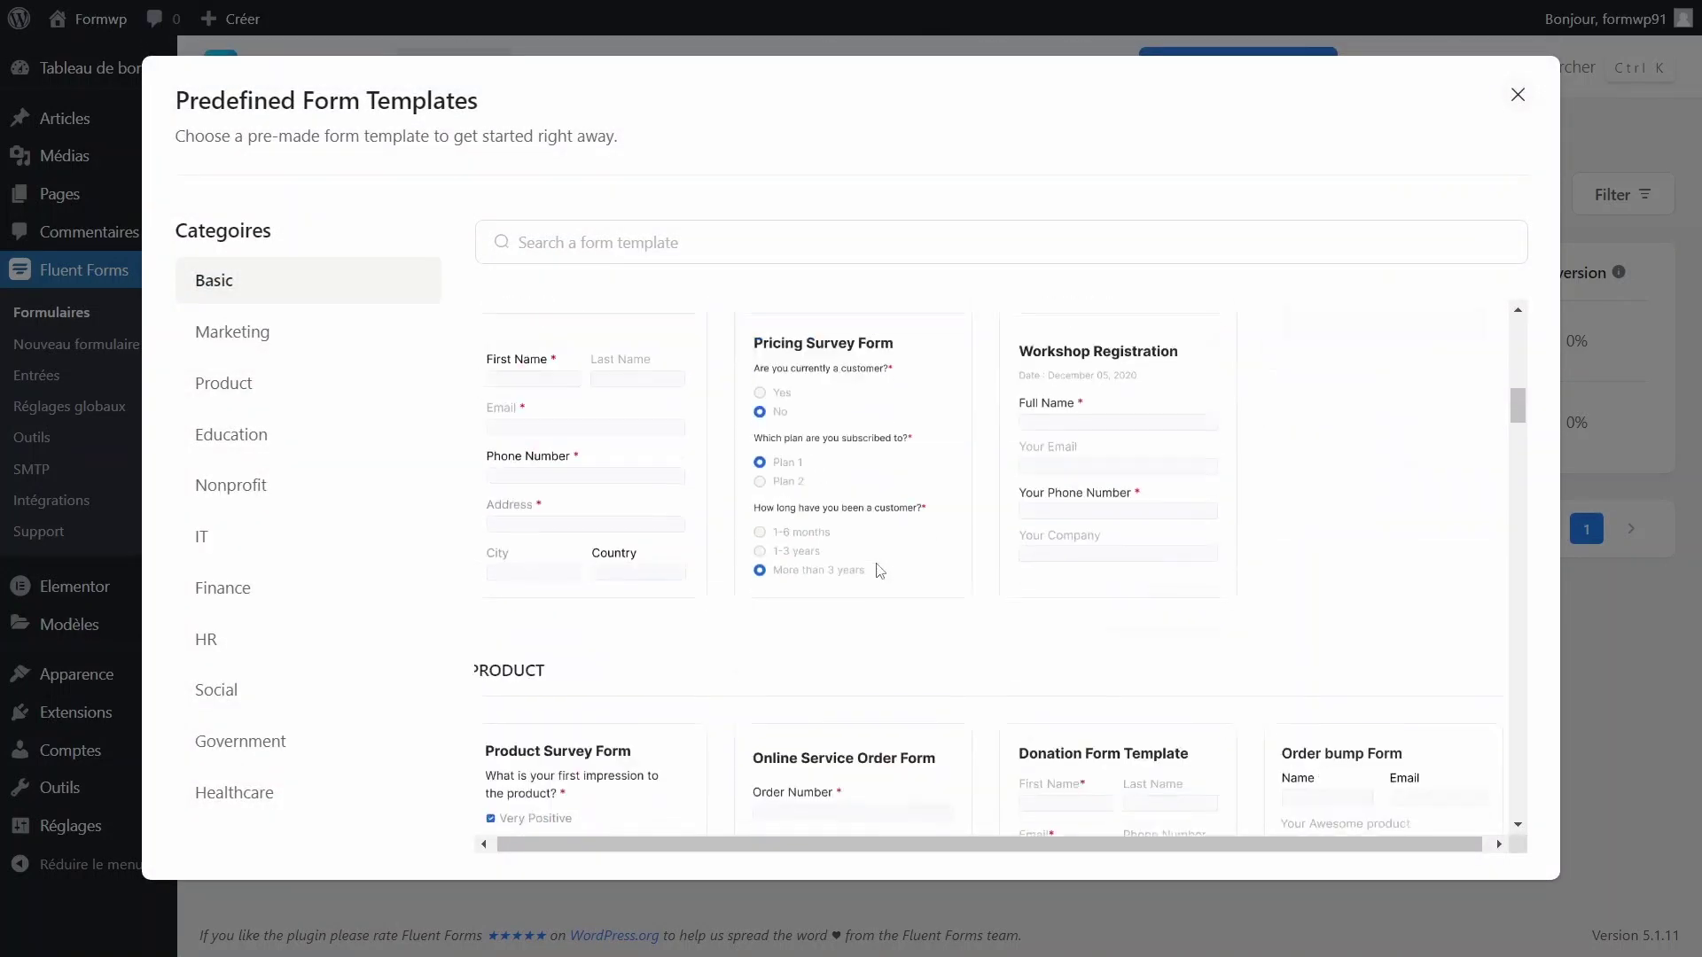
scroll(880, 570, down, 5)
scroll(880, 570, up, 10)
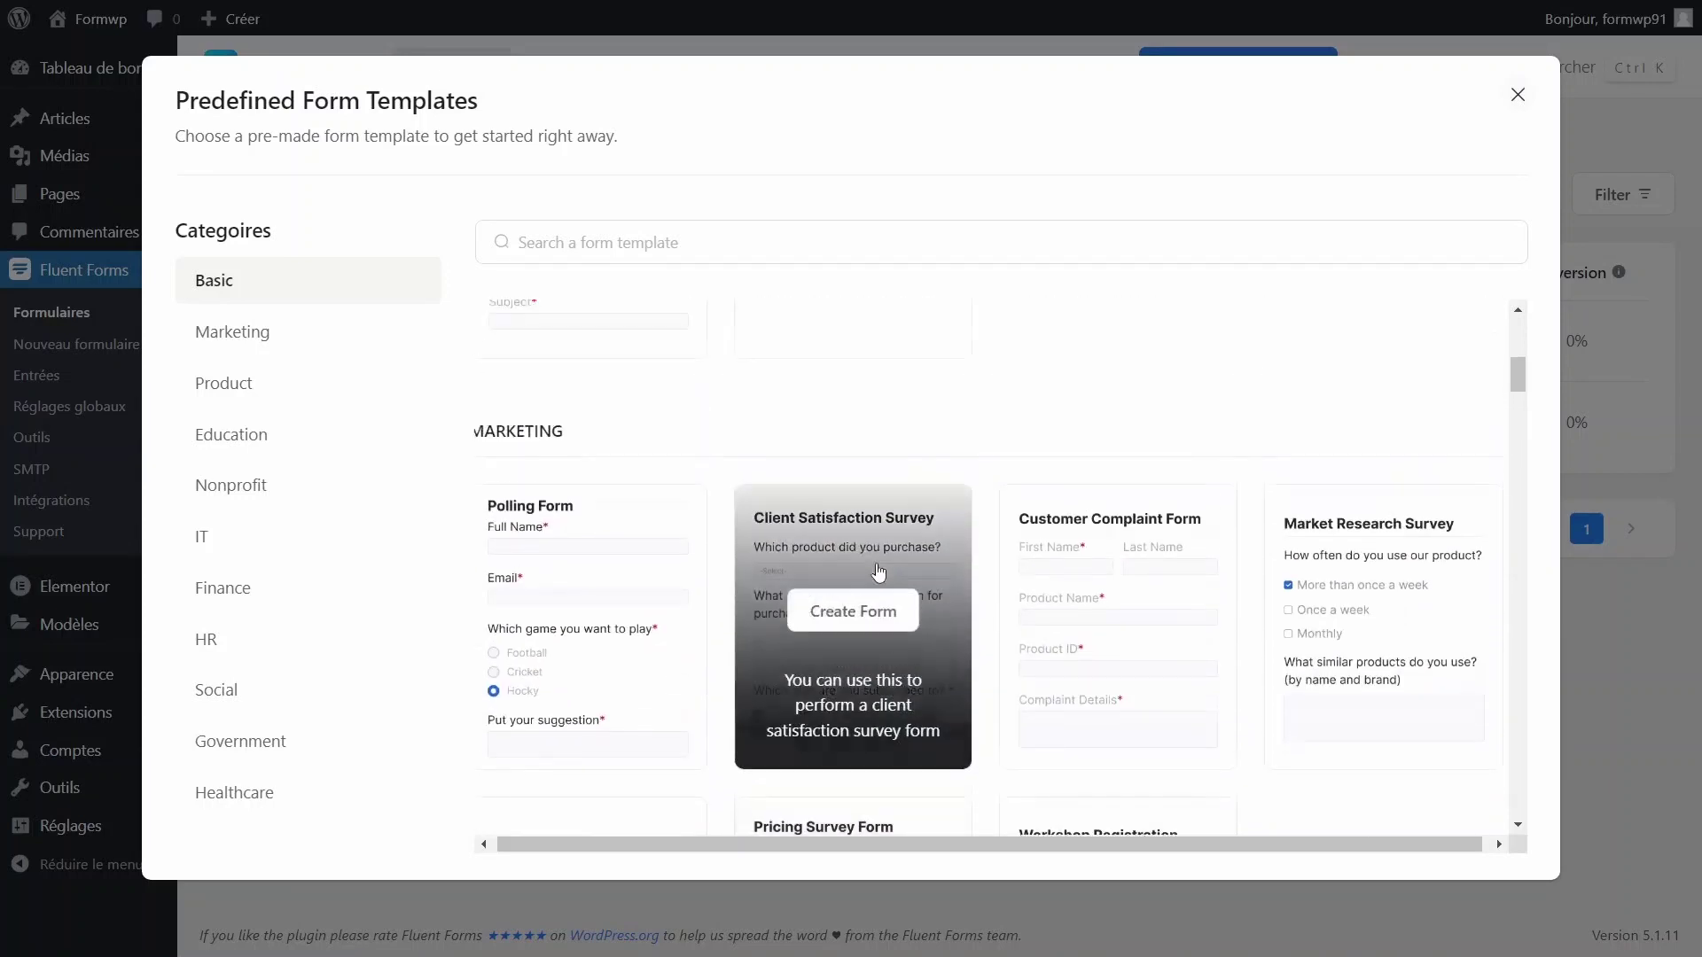
scroll(878, 573, up, 1)
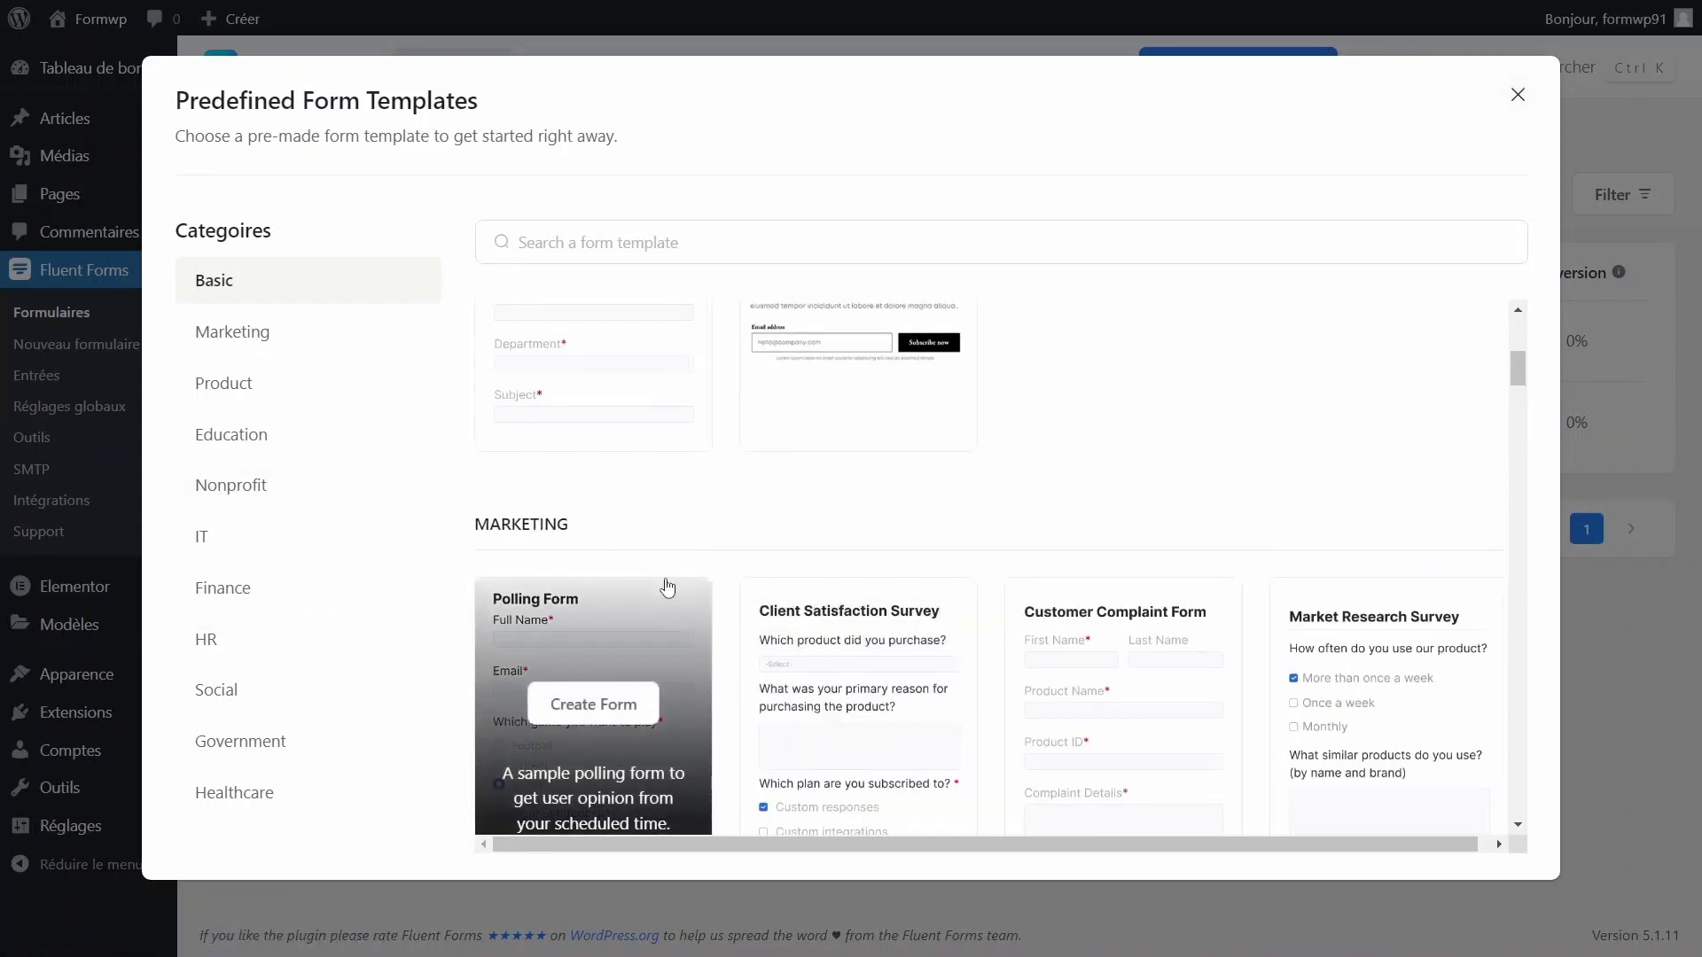
scroll(667, 586, down, 10)
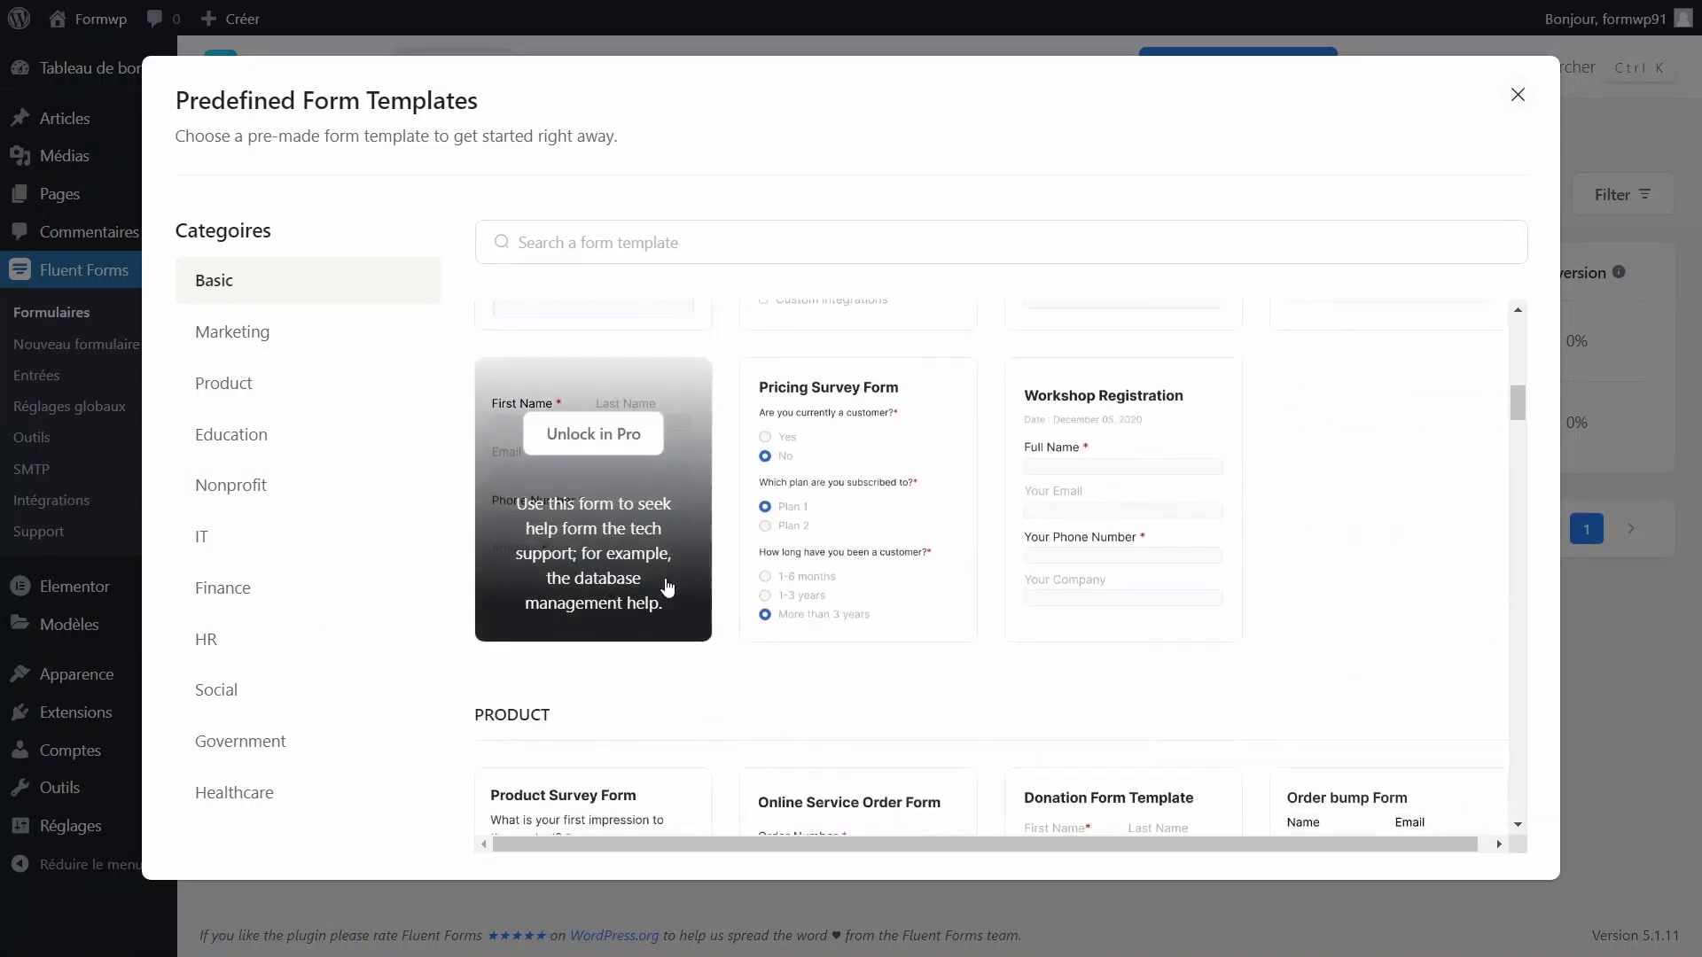
scroll(667, 586, down, 2)
click(221, 382)
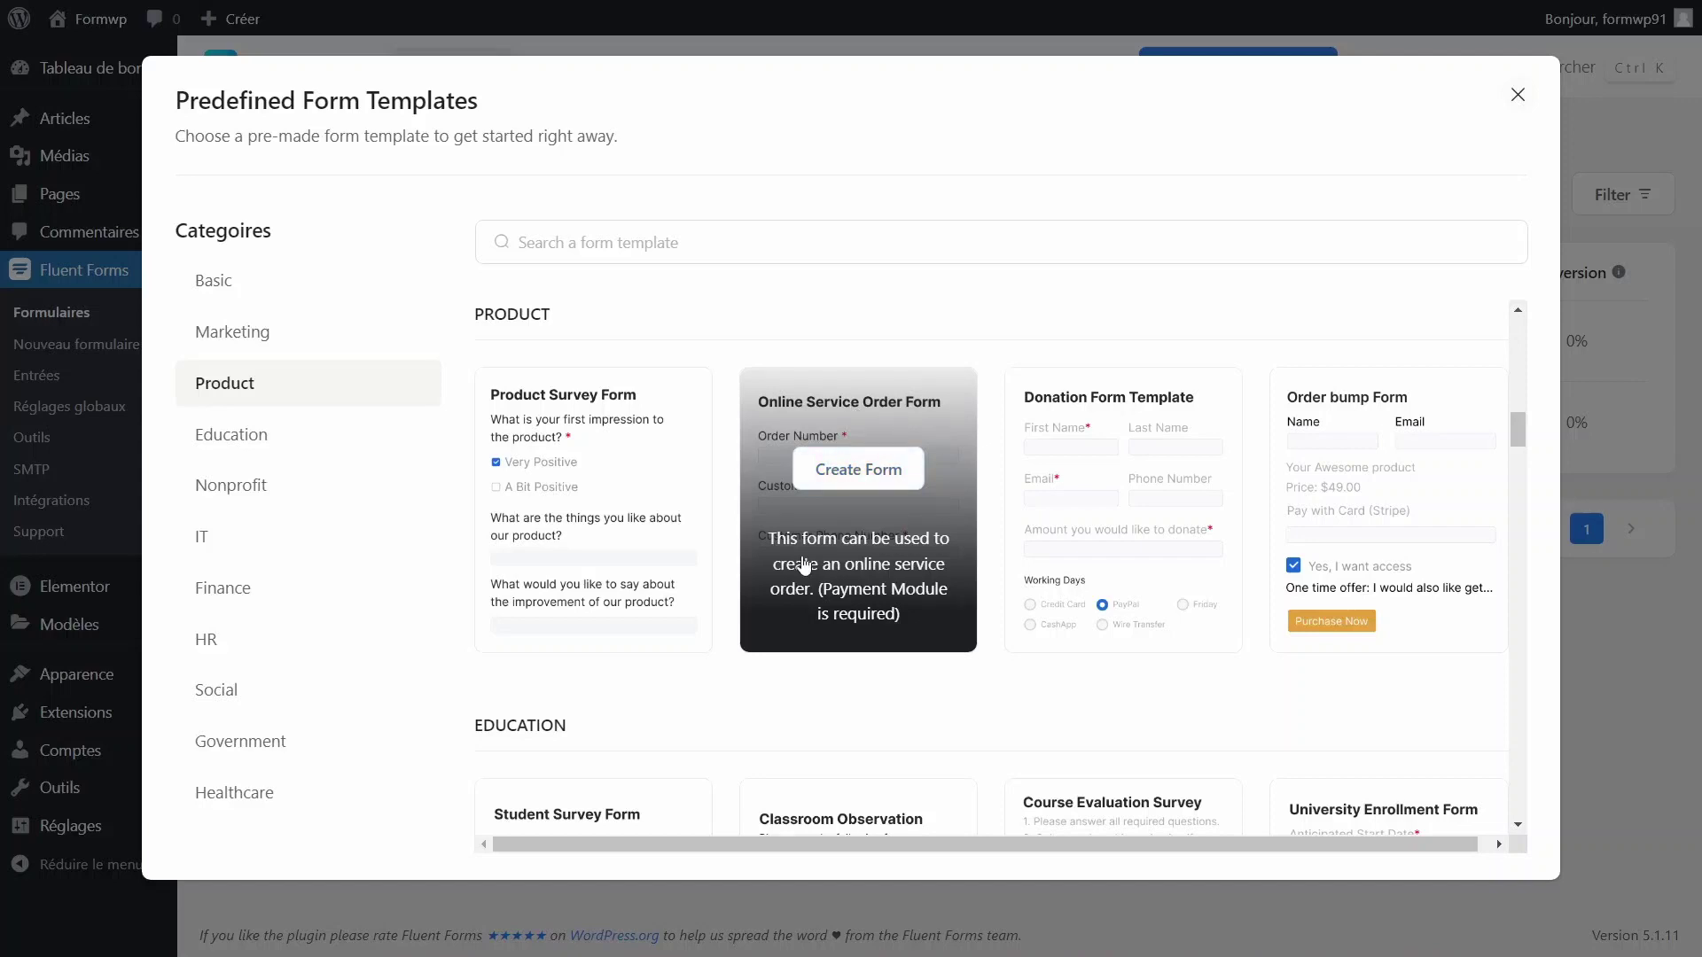
scroll(844, 488, right, 1)
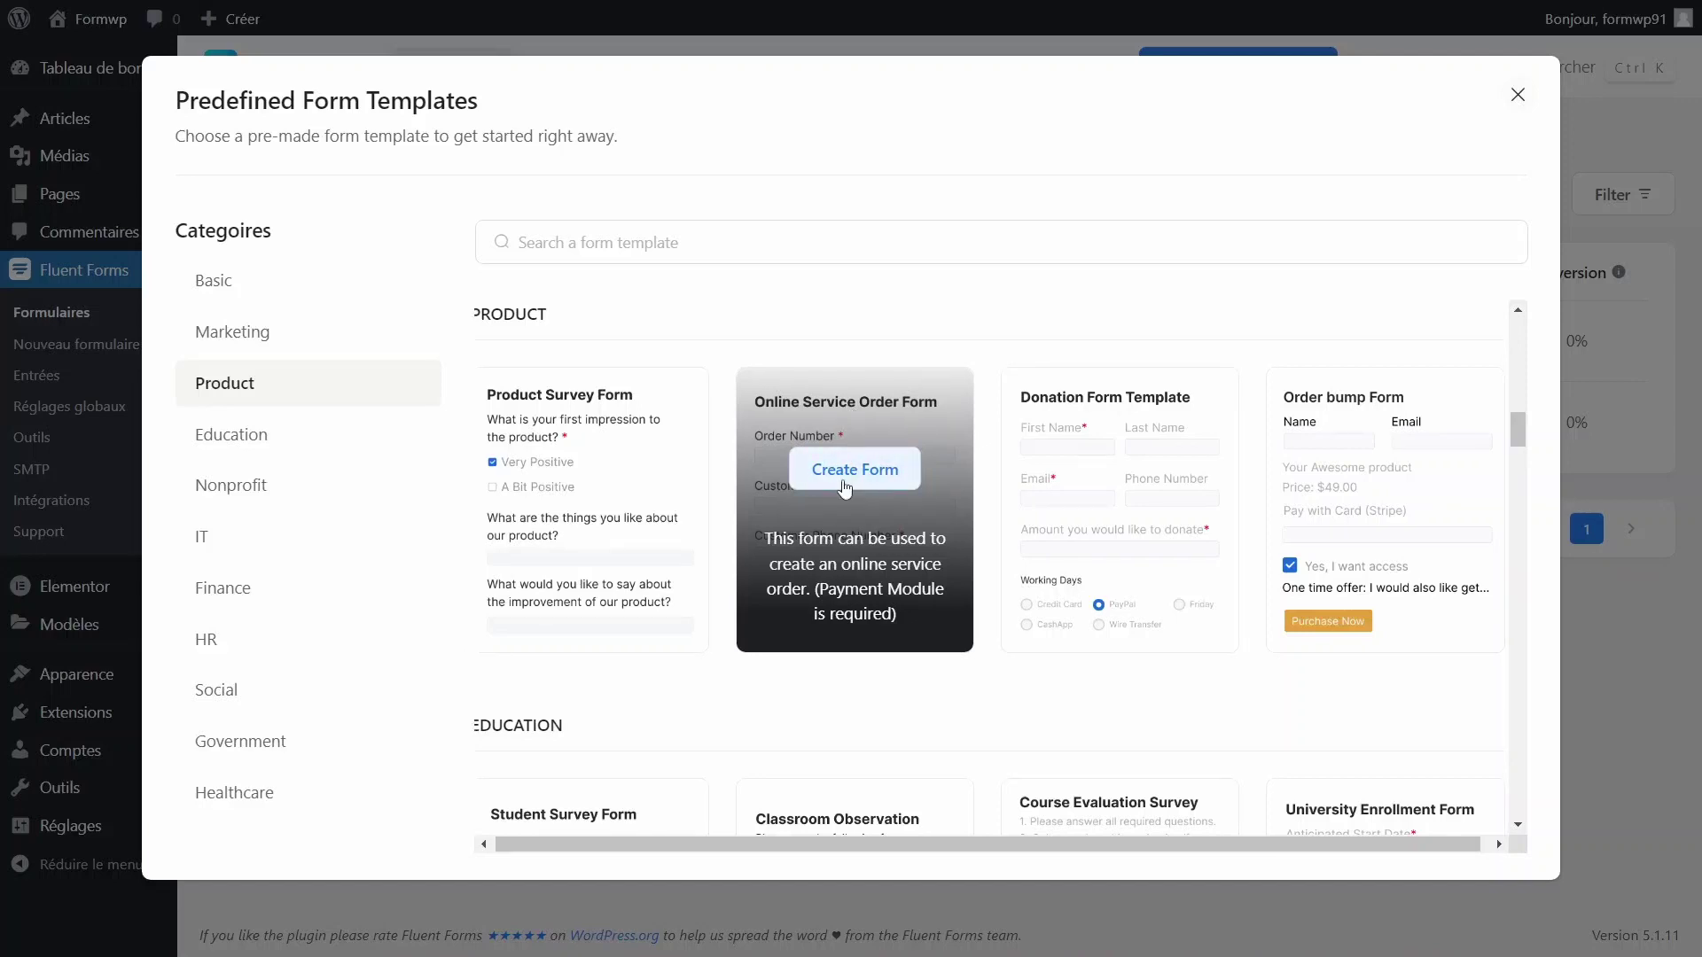
click(845, 470)
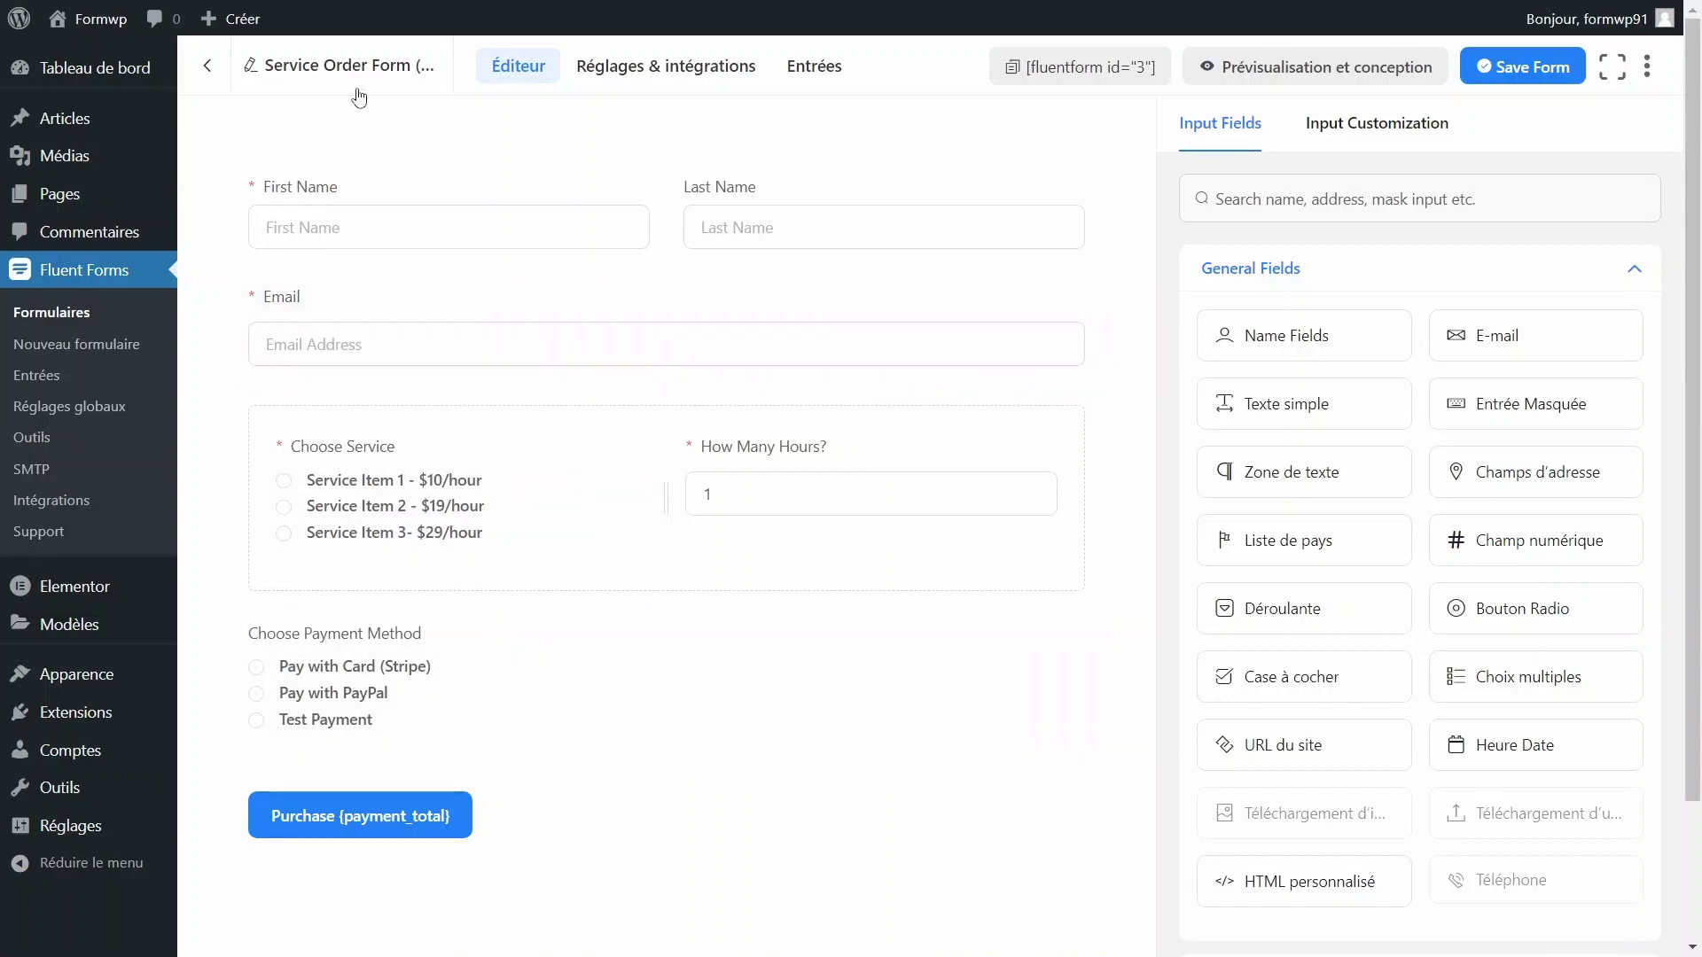
Rename the form as "Service 1"
click(324, 64)
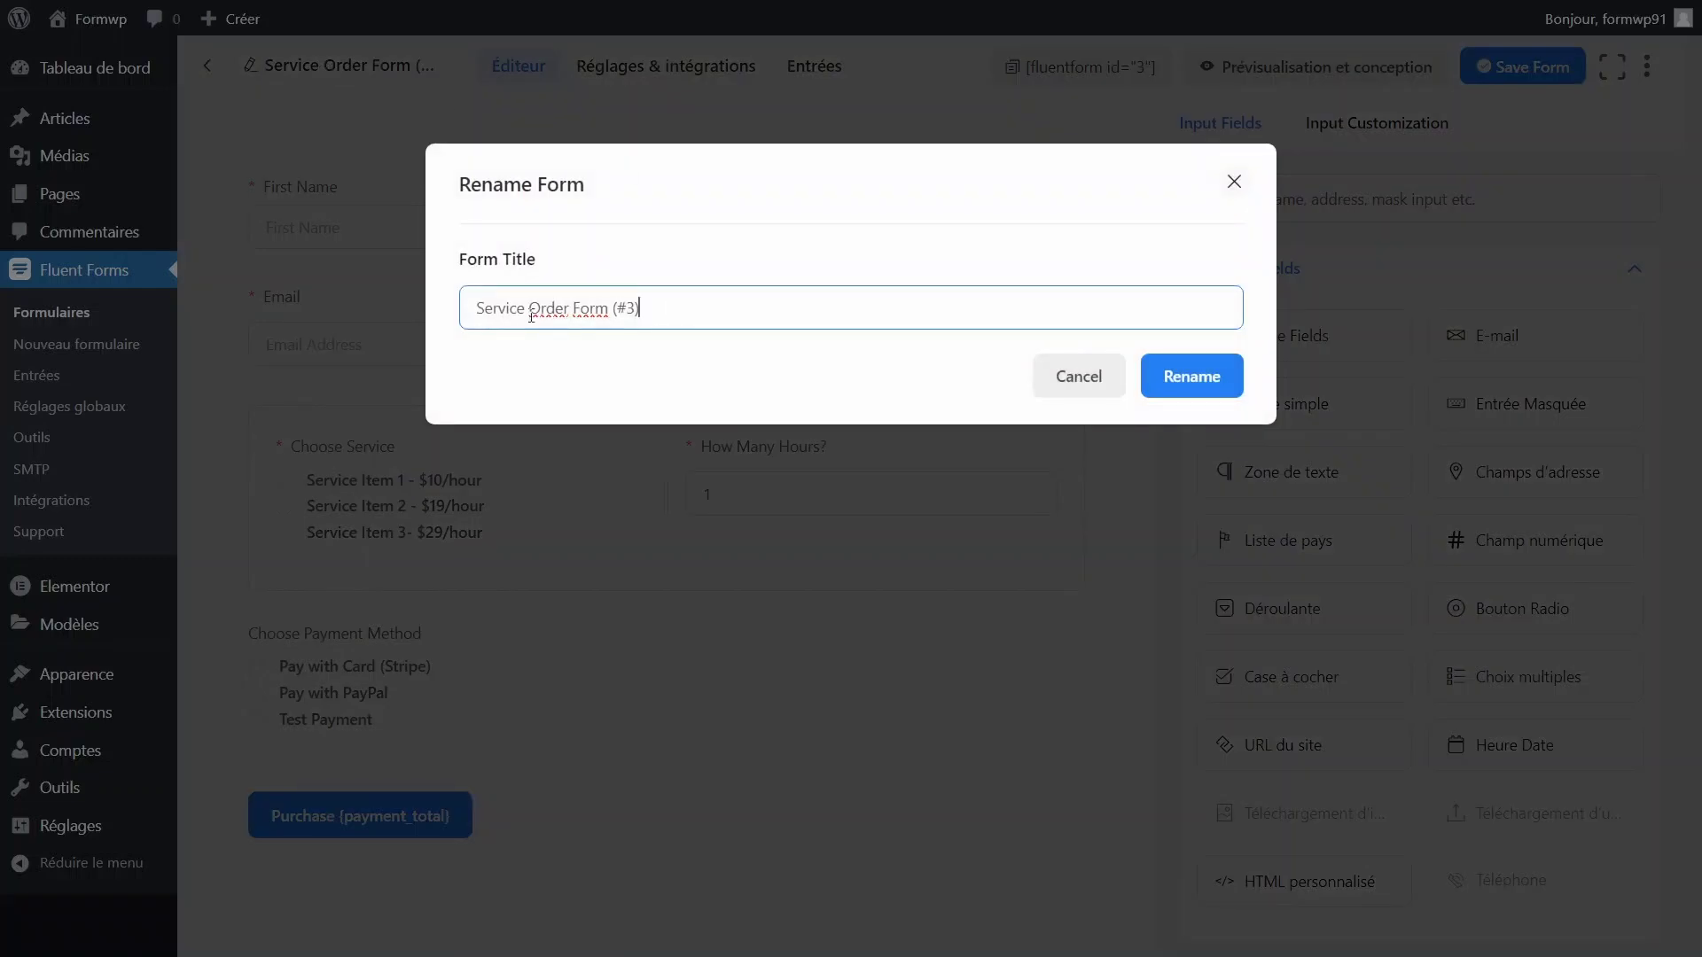
drag(642, 308, 456, 319)
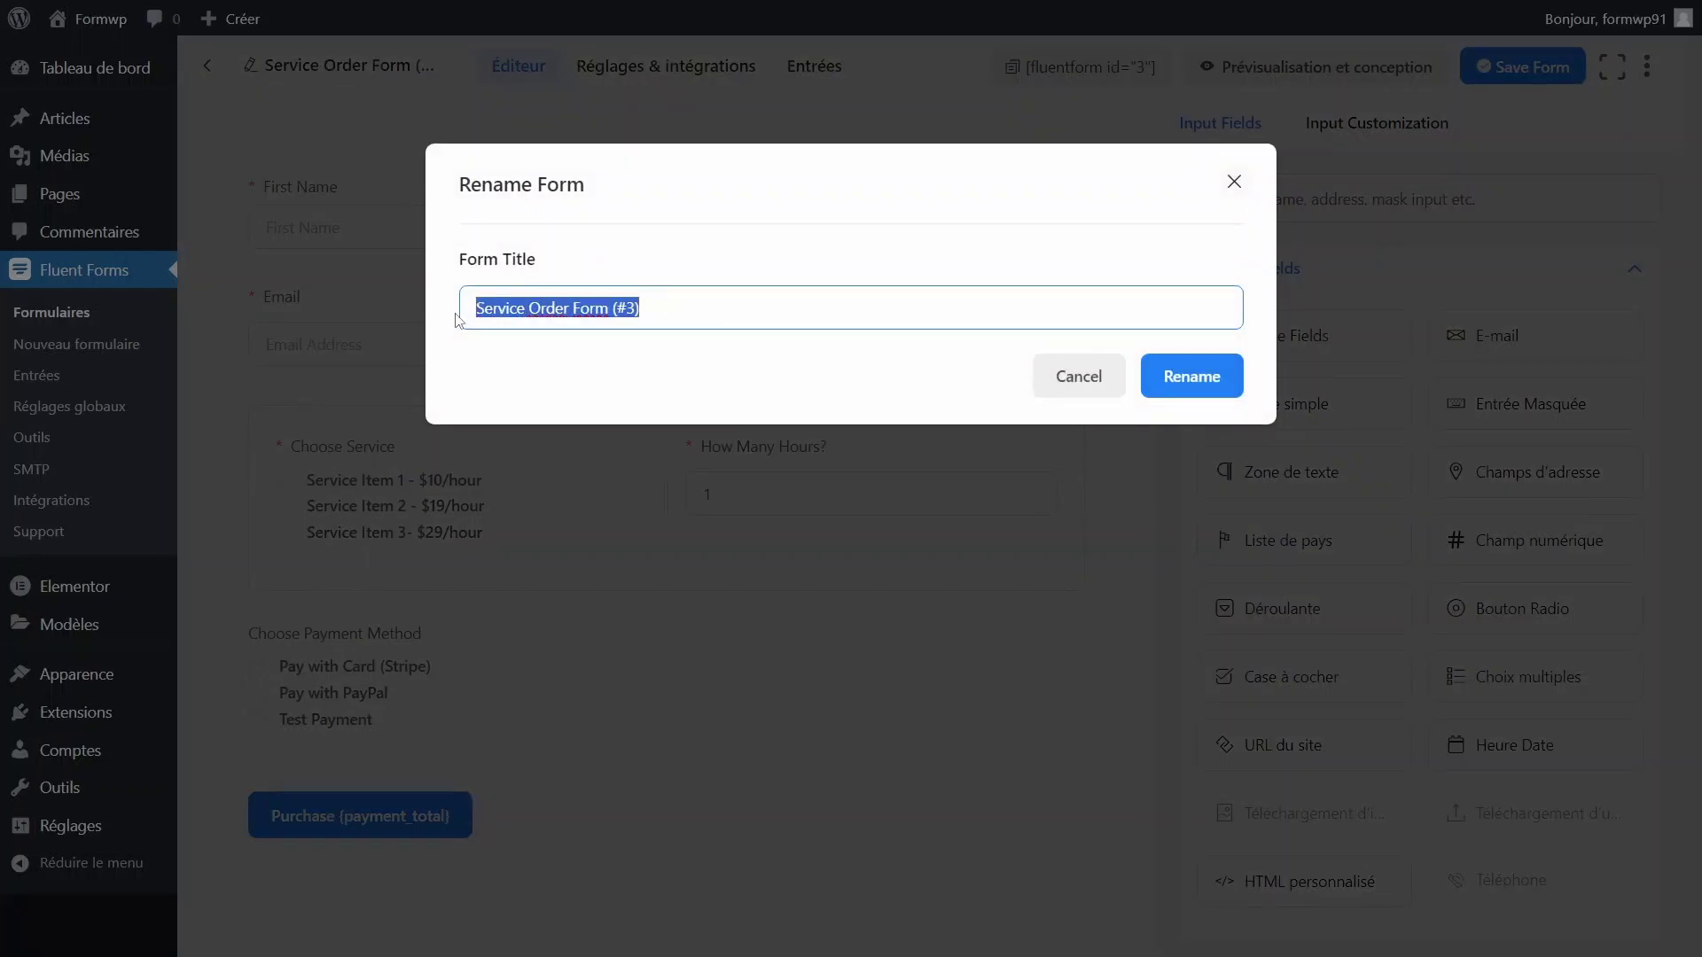
text(Service 1)
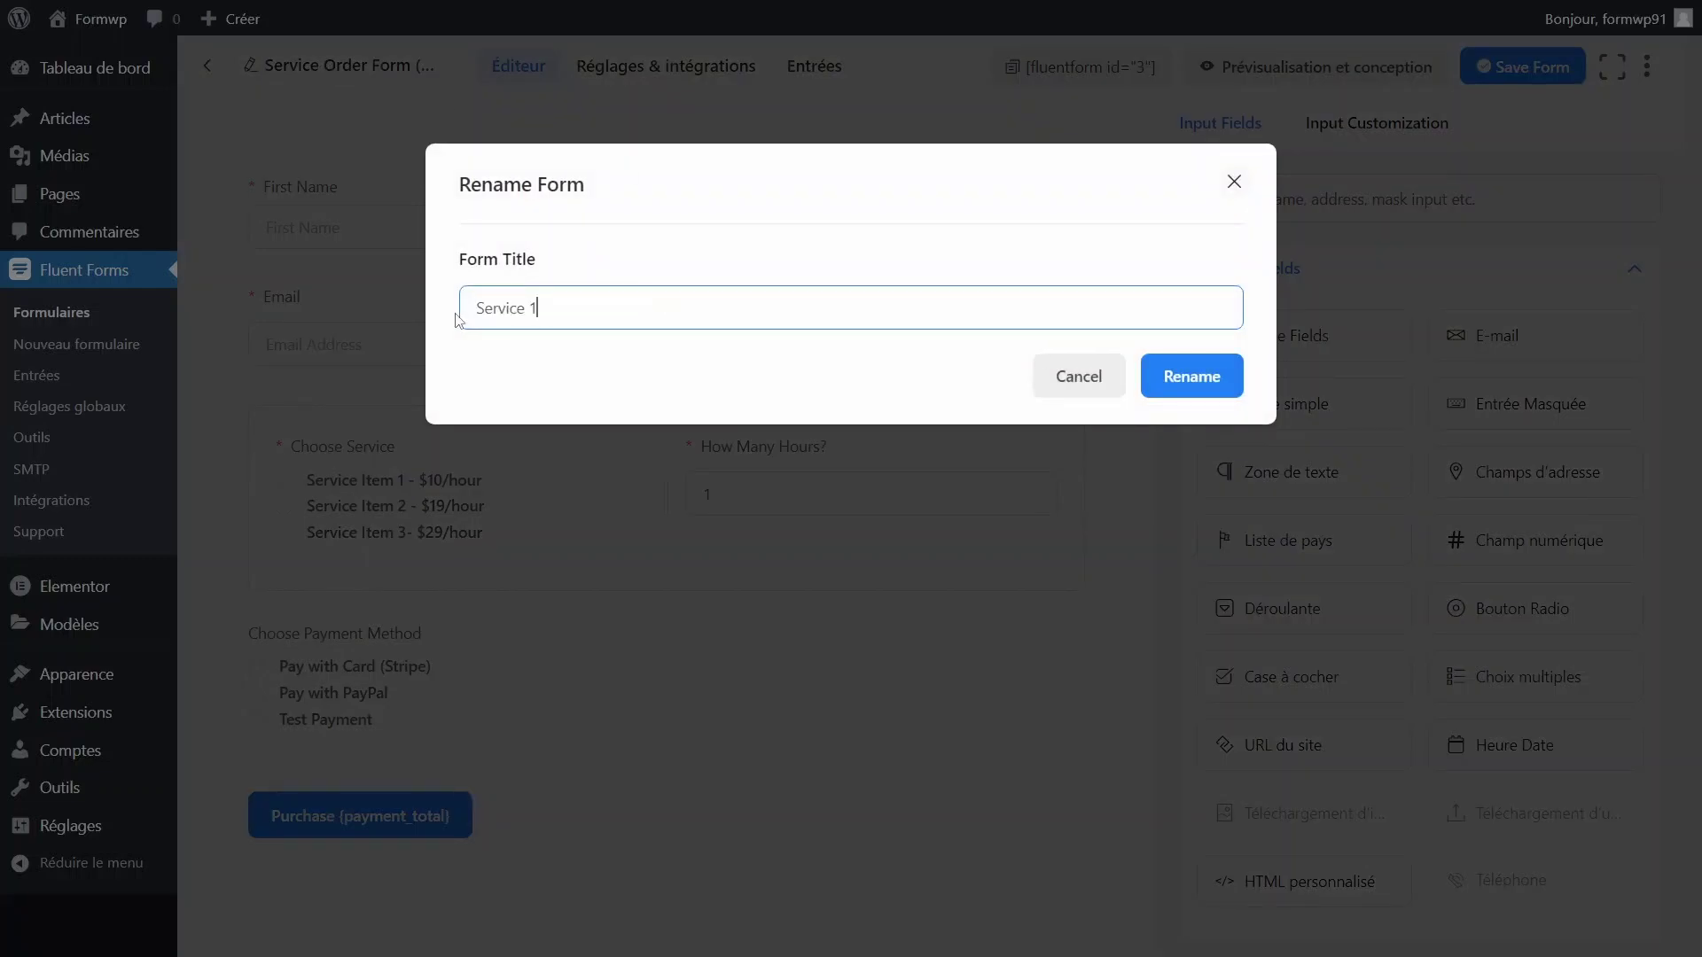
click(1192, 376)
Set the admin field label of the form's name fields to "Nom"
click(620, 222)
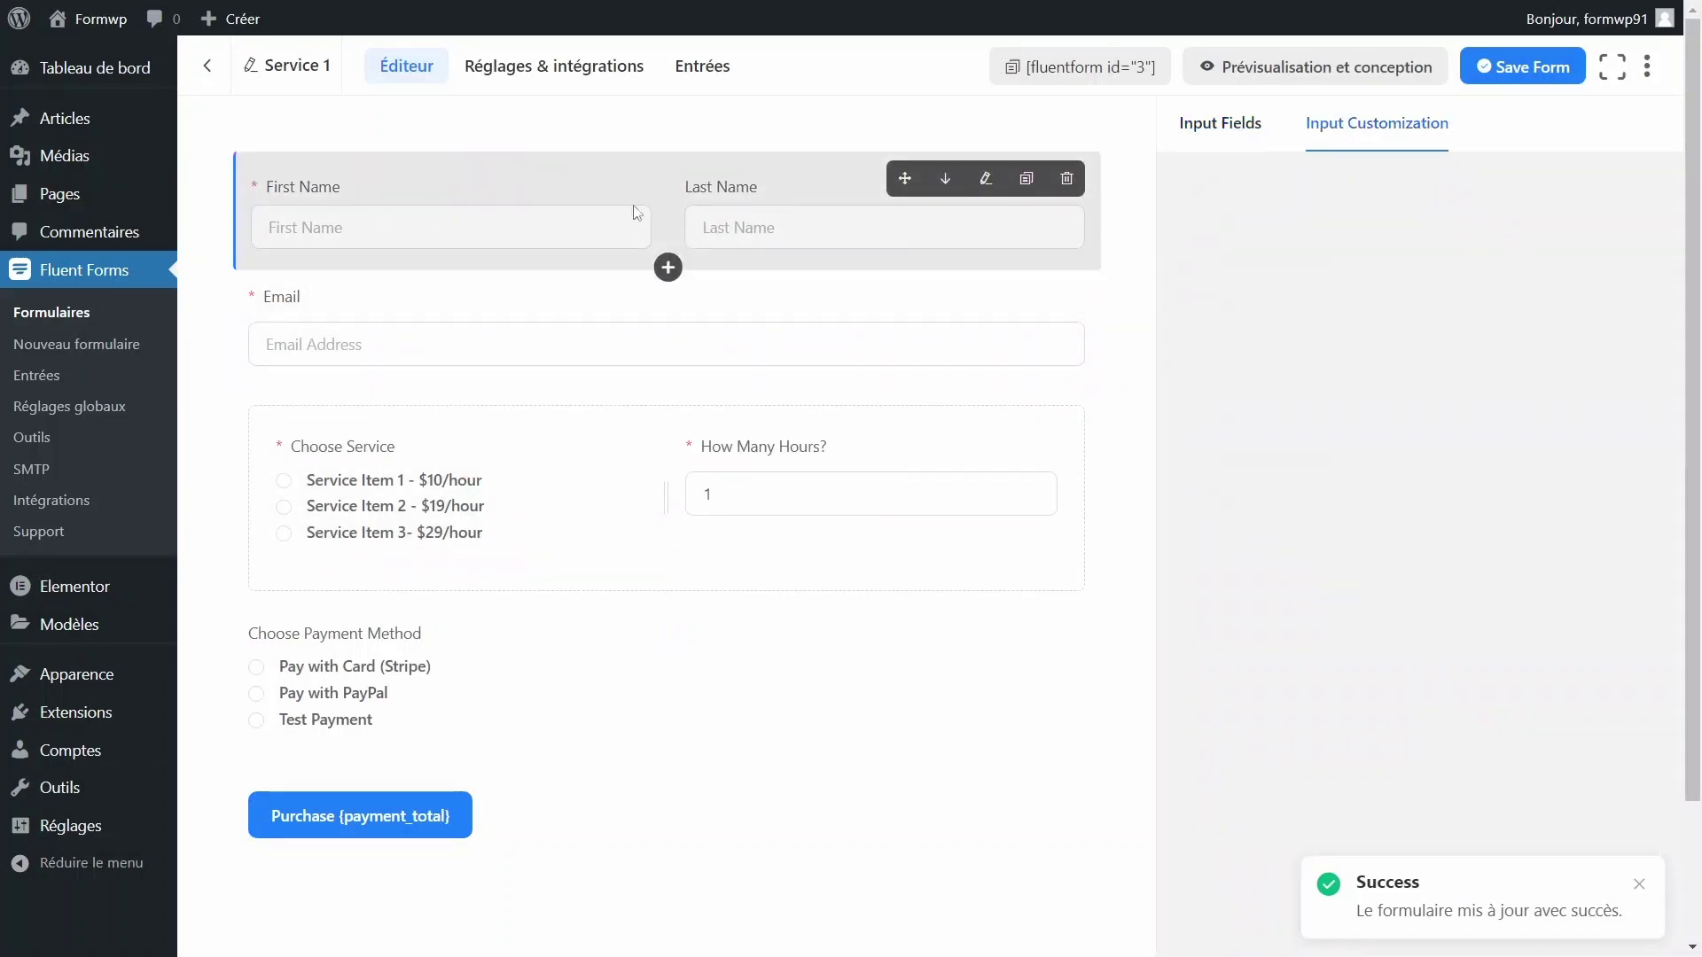
click(1308, 277)
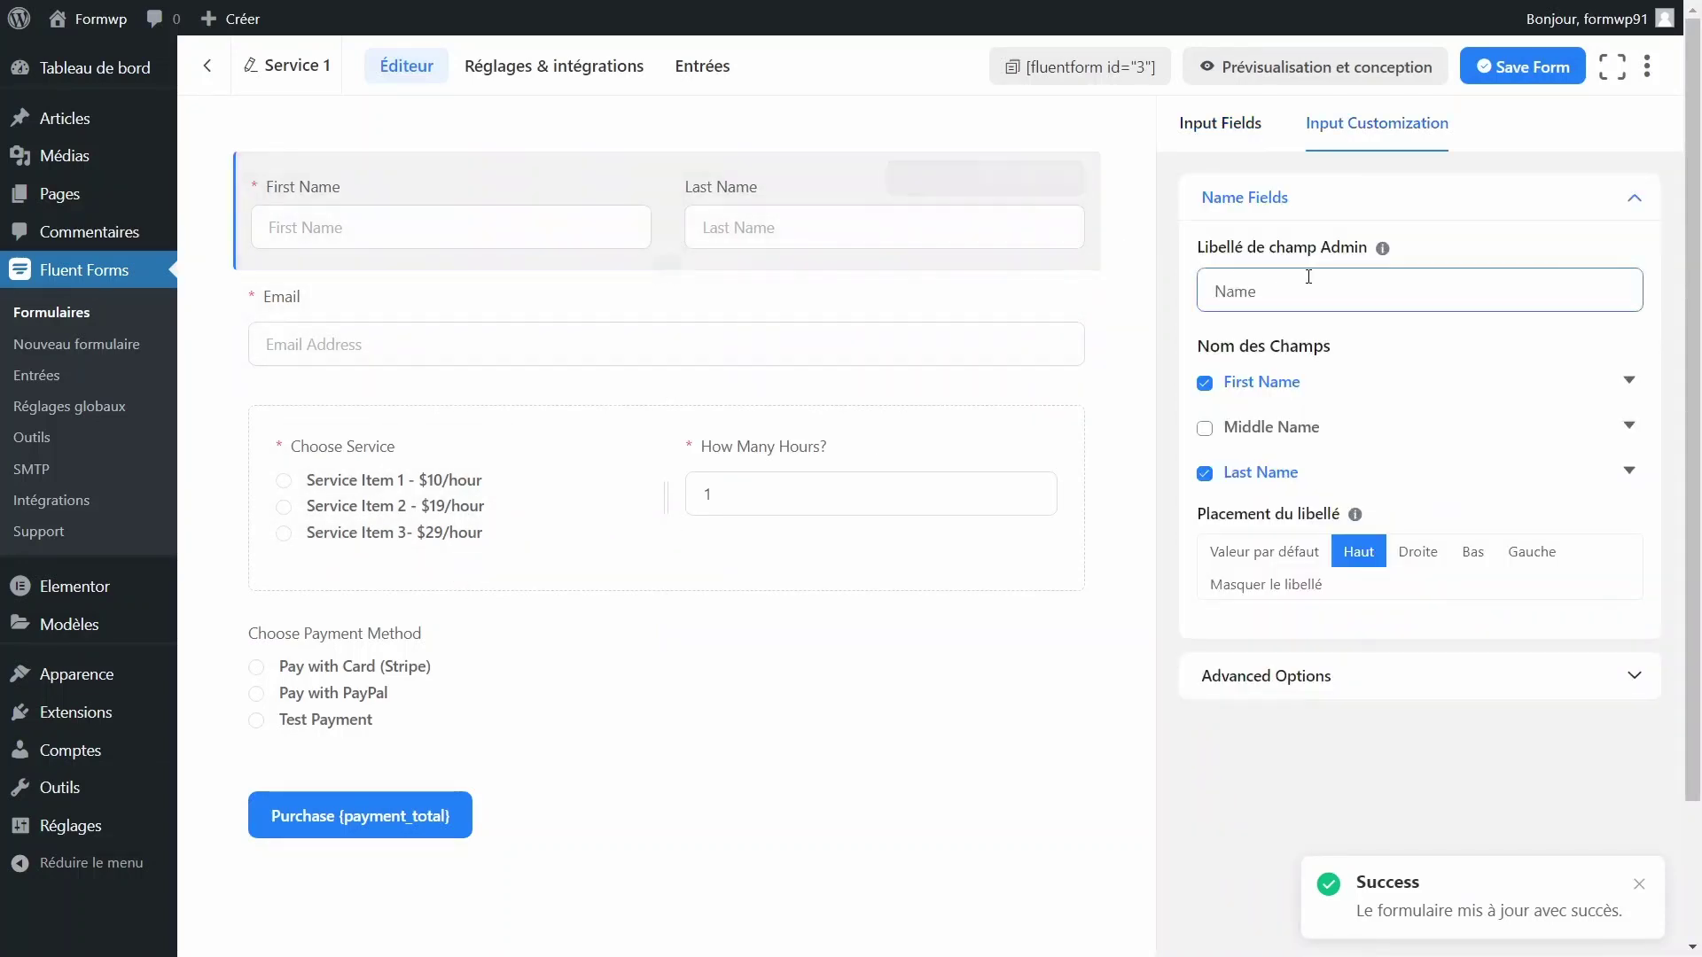
double_click(1261, 287)
text(Nom)
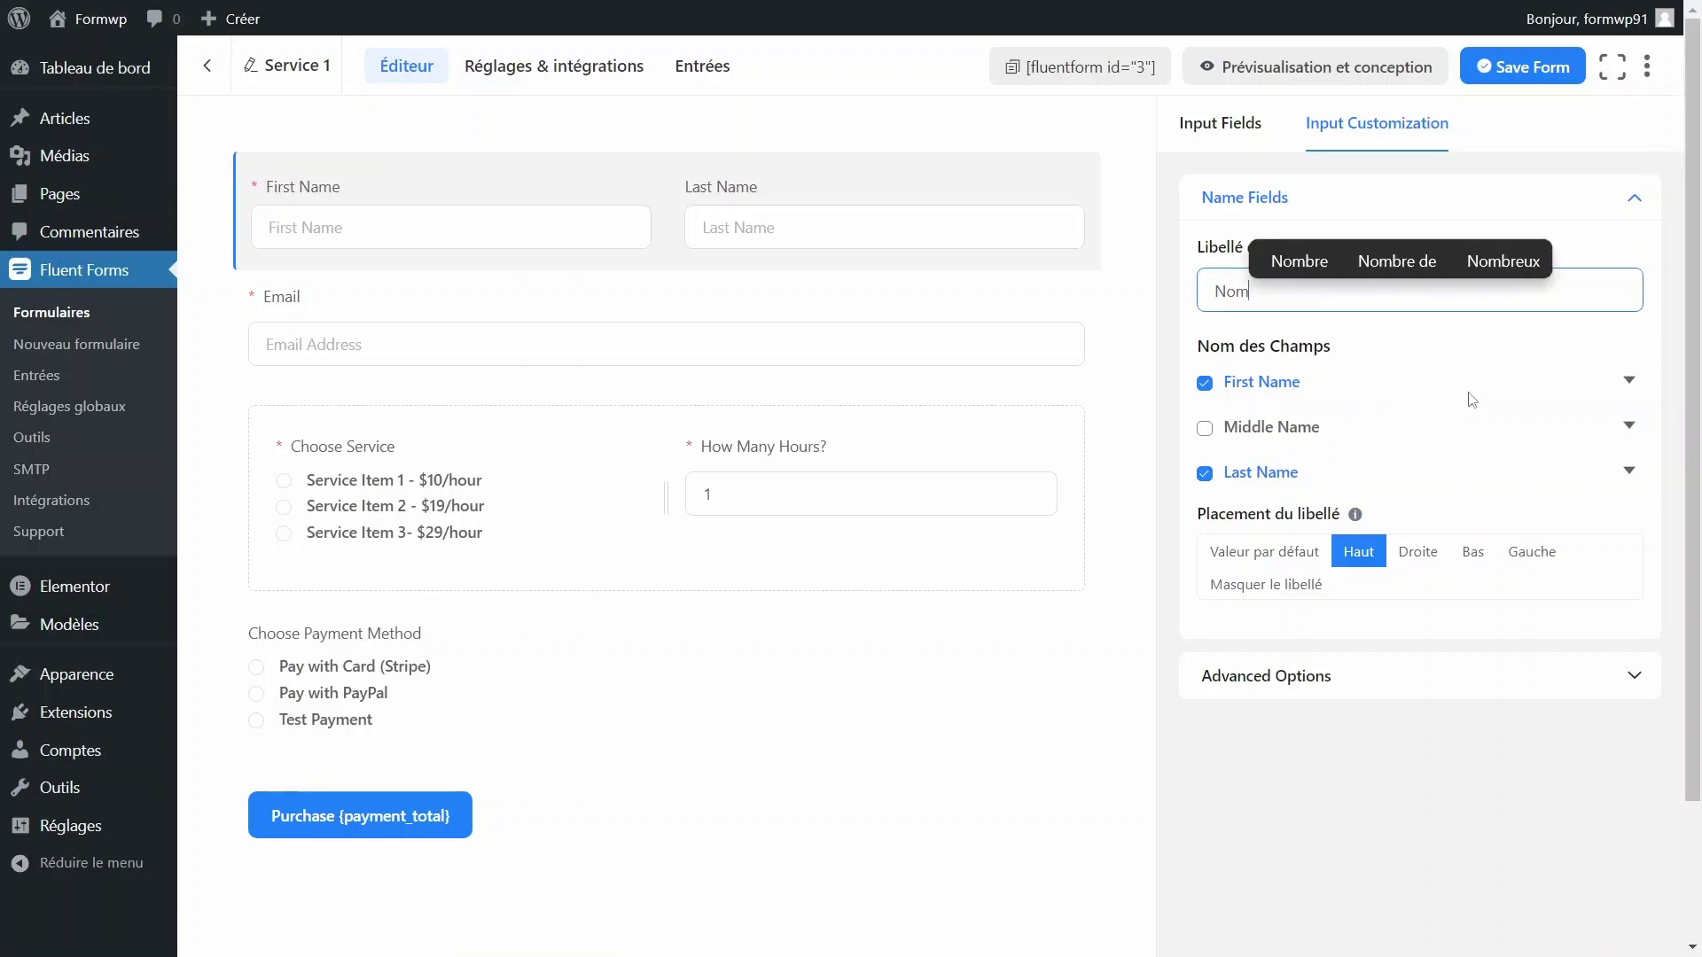
Relabel the First Name field as "Prénom" and the Last Name field as "Nom"
click(1629, 380)
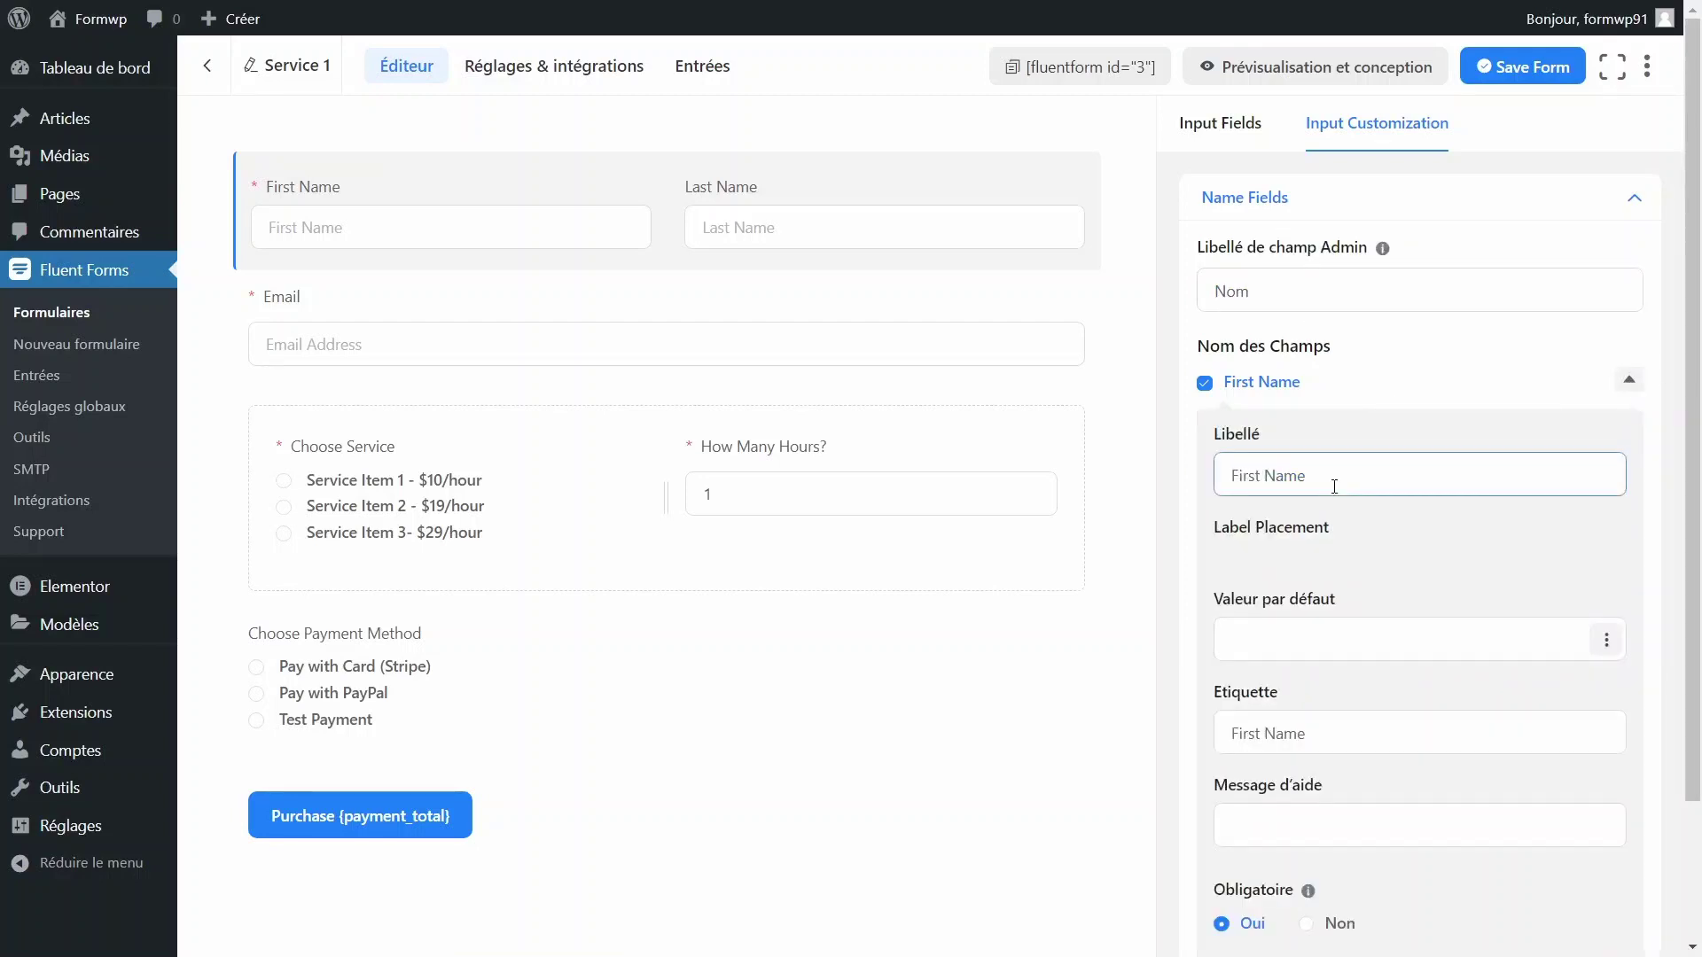
key(ctrl+a)
text(Prén)
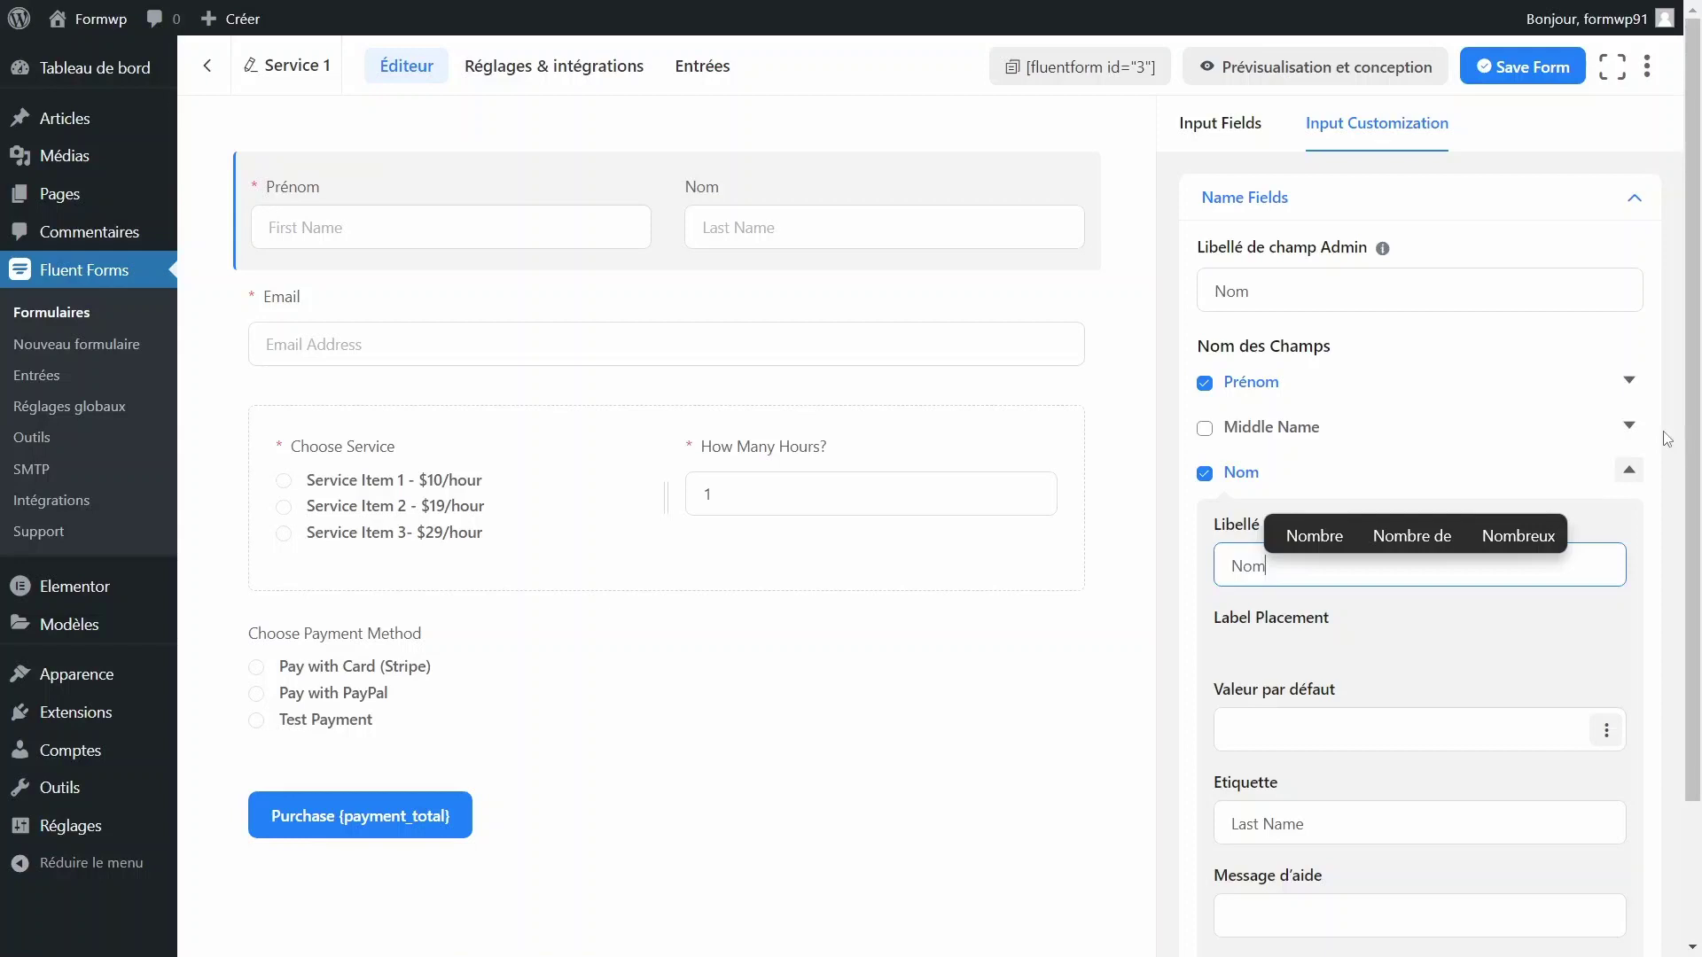
Set the placeholder (Etiquette) of the Prénom field to "Votre prénom"
click(1629, 379)
click(1335, 721)
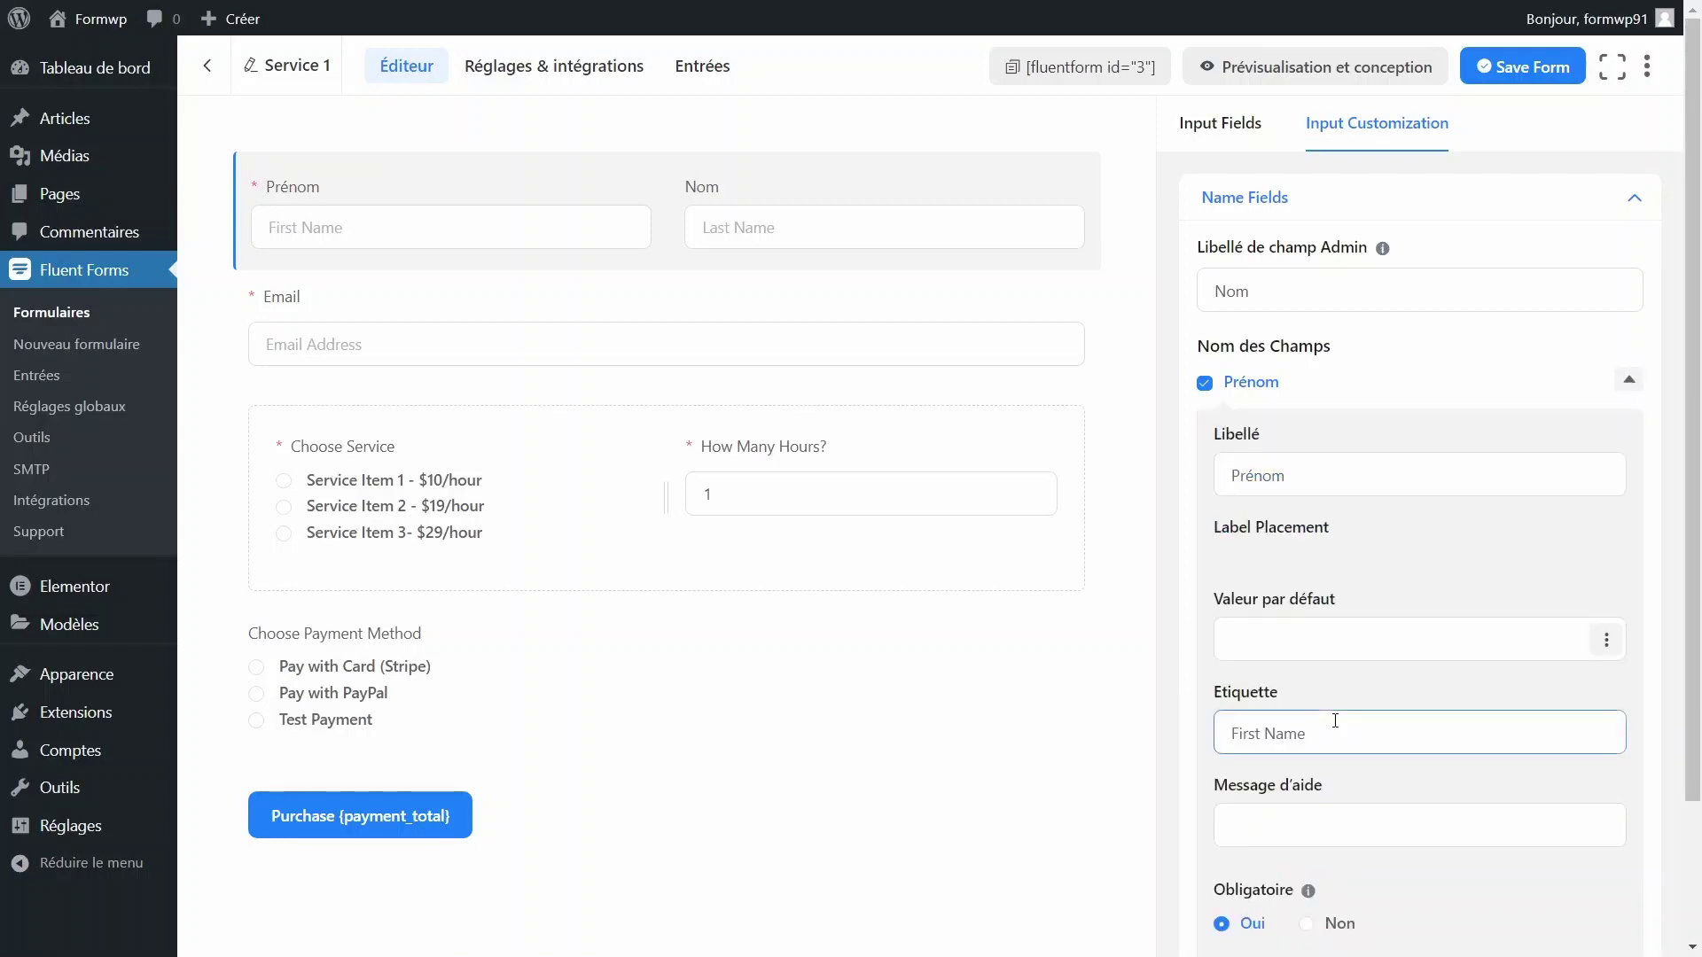
scroll(1335, 720, down, 2)
click(1268, 510)
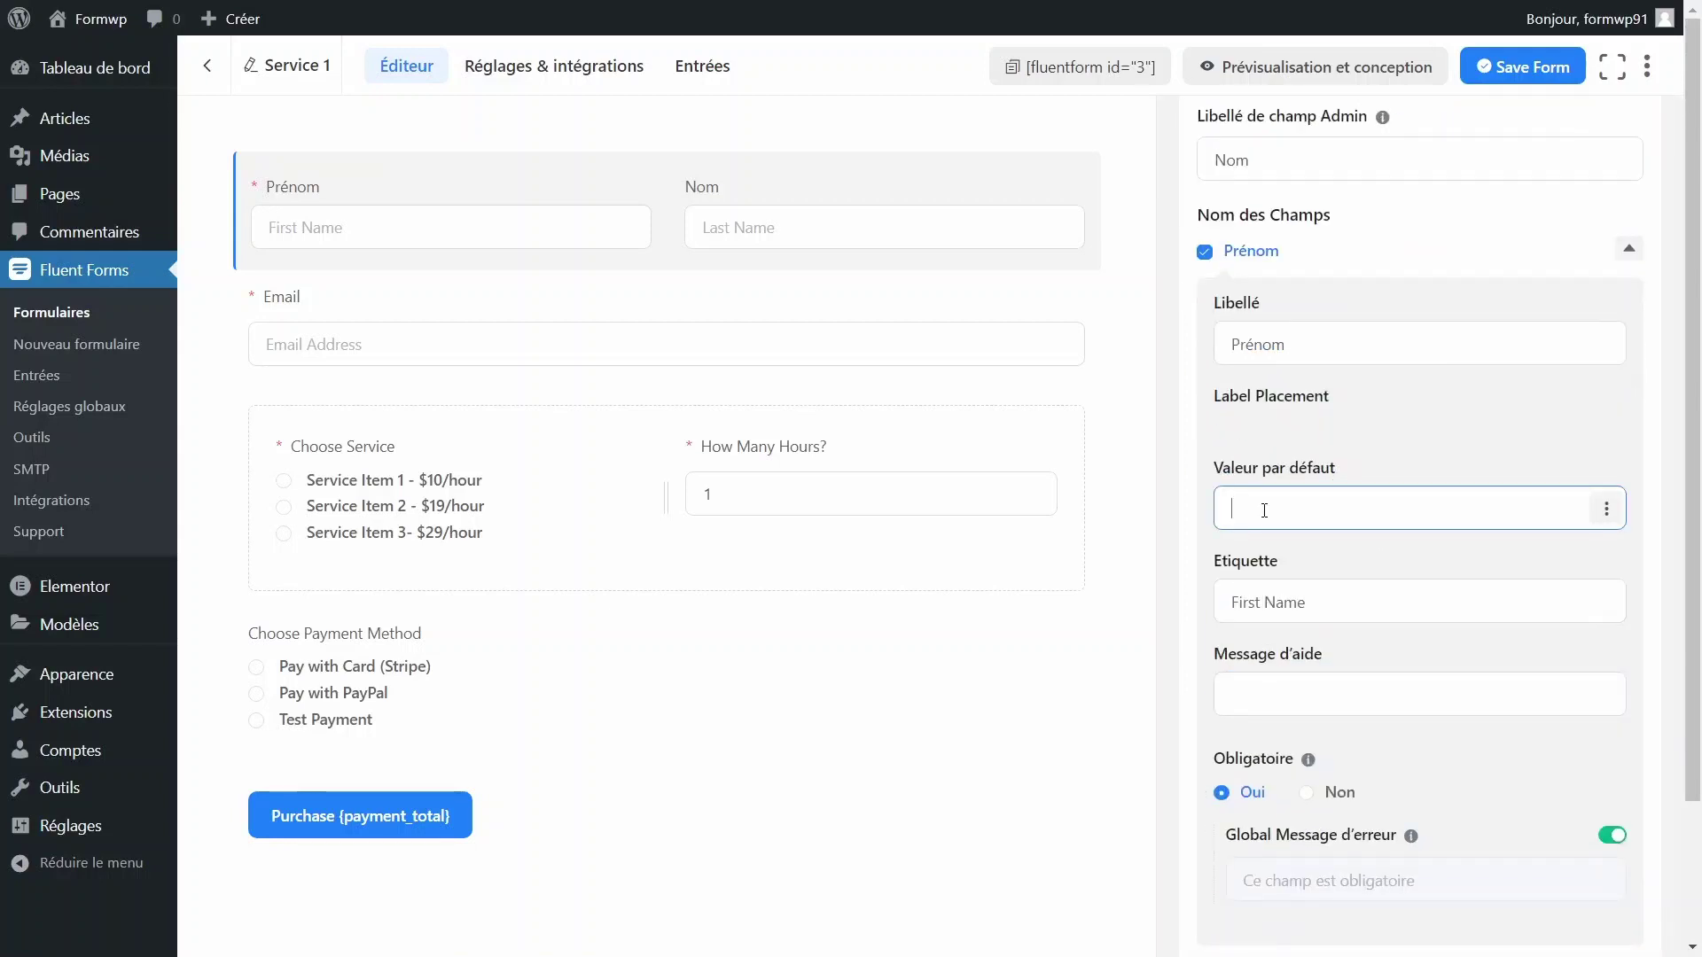
click(1371, 590)
key(ctrl+a)
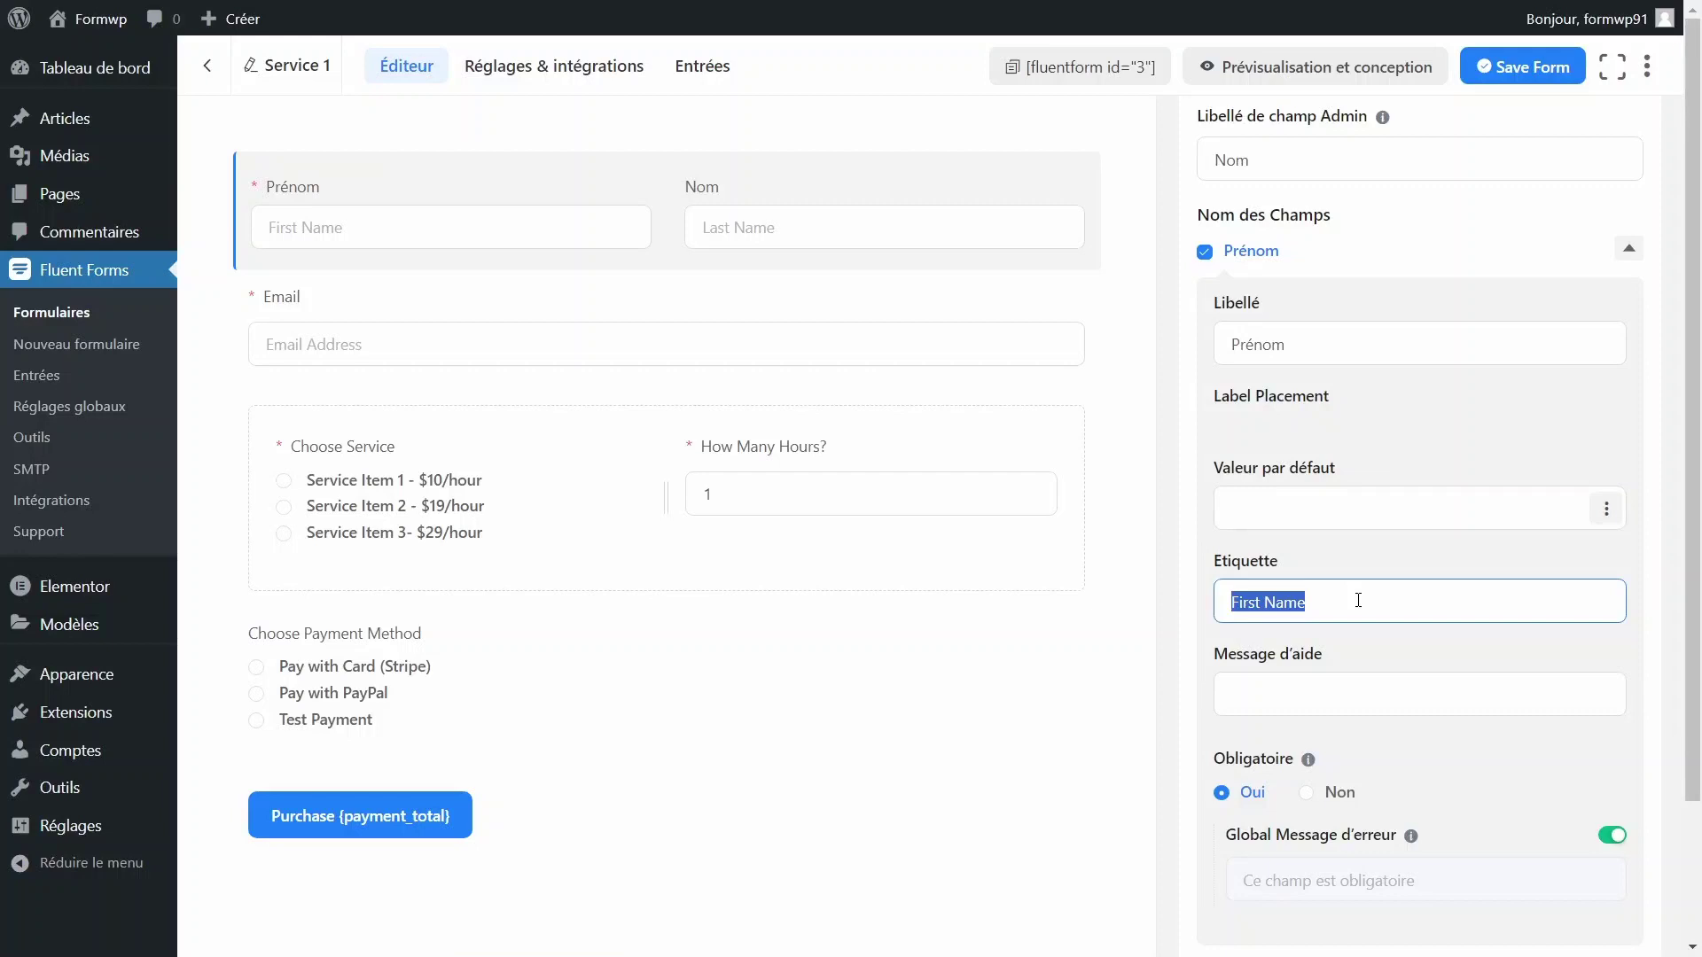
text(Votre prénom)
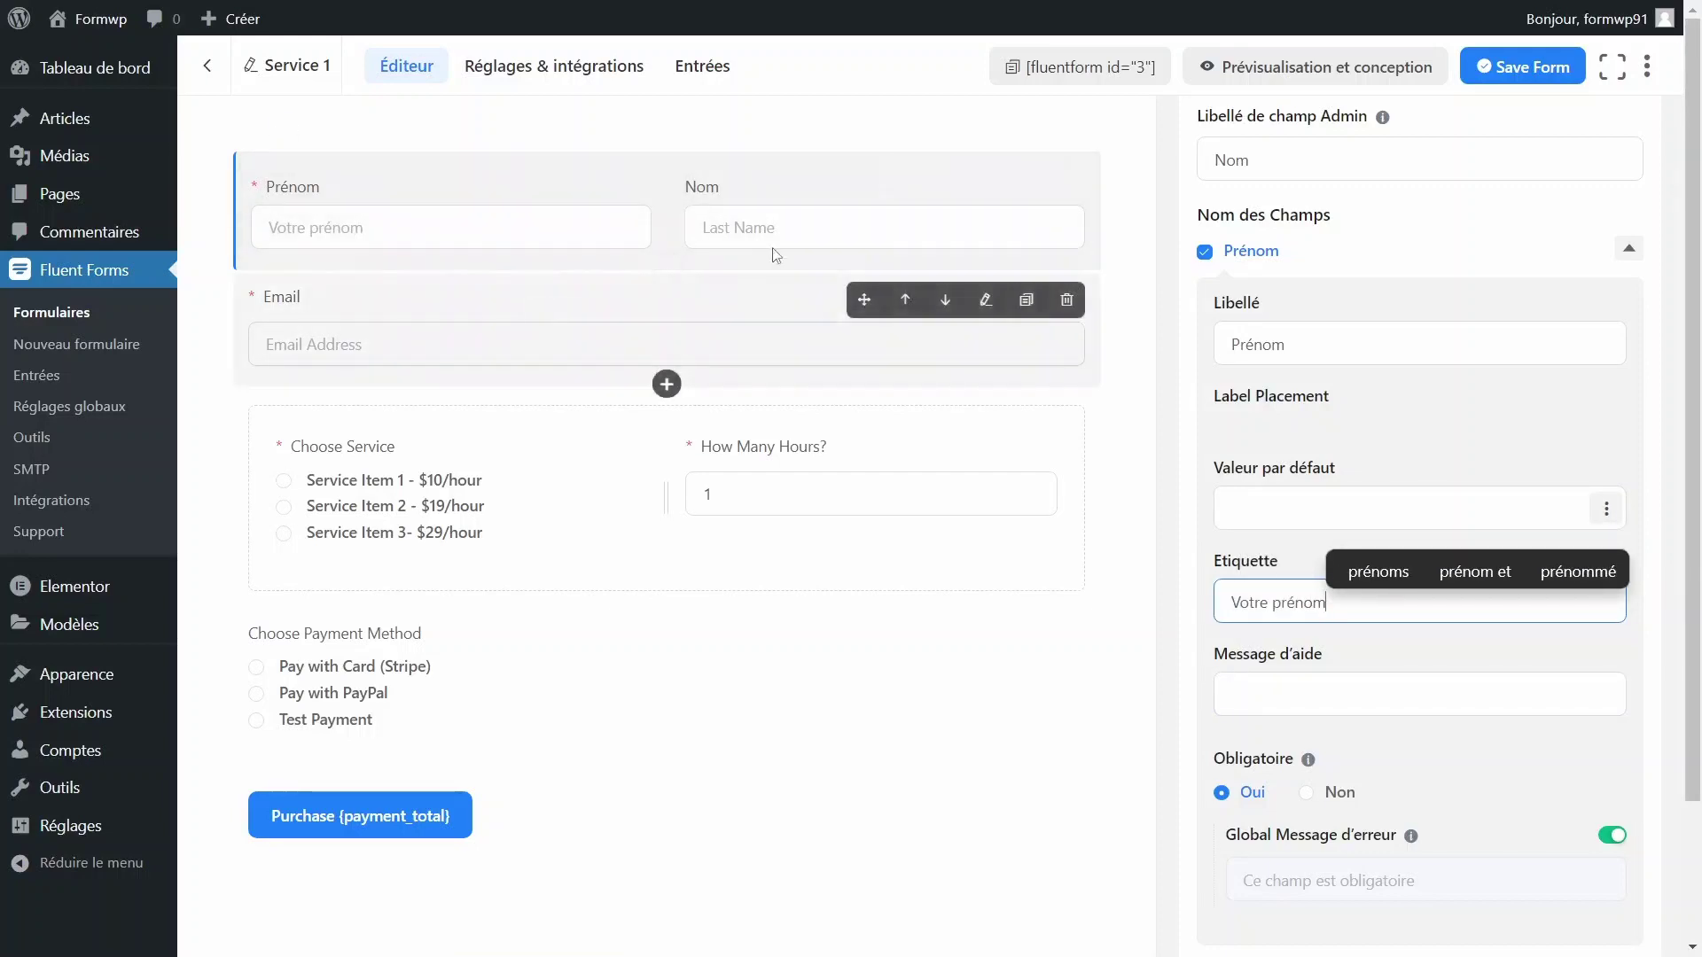
Set the placeholder (Etiquette) of the Nom field to "Votre nom"
click(1383, 555)
click(1326, 821)
key(ctrl+a)
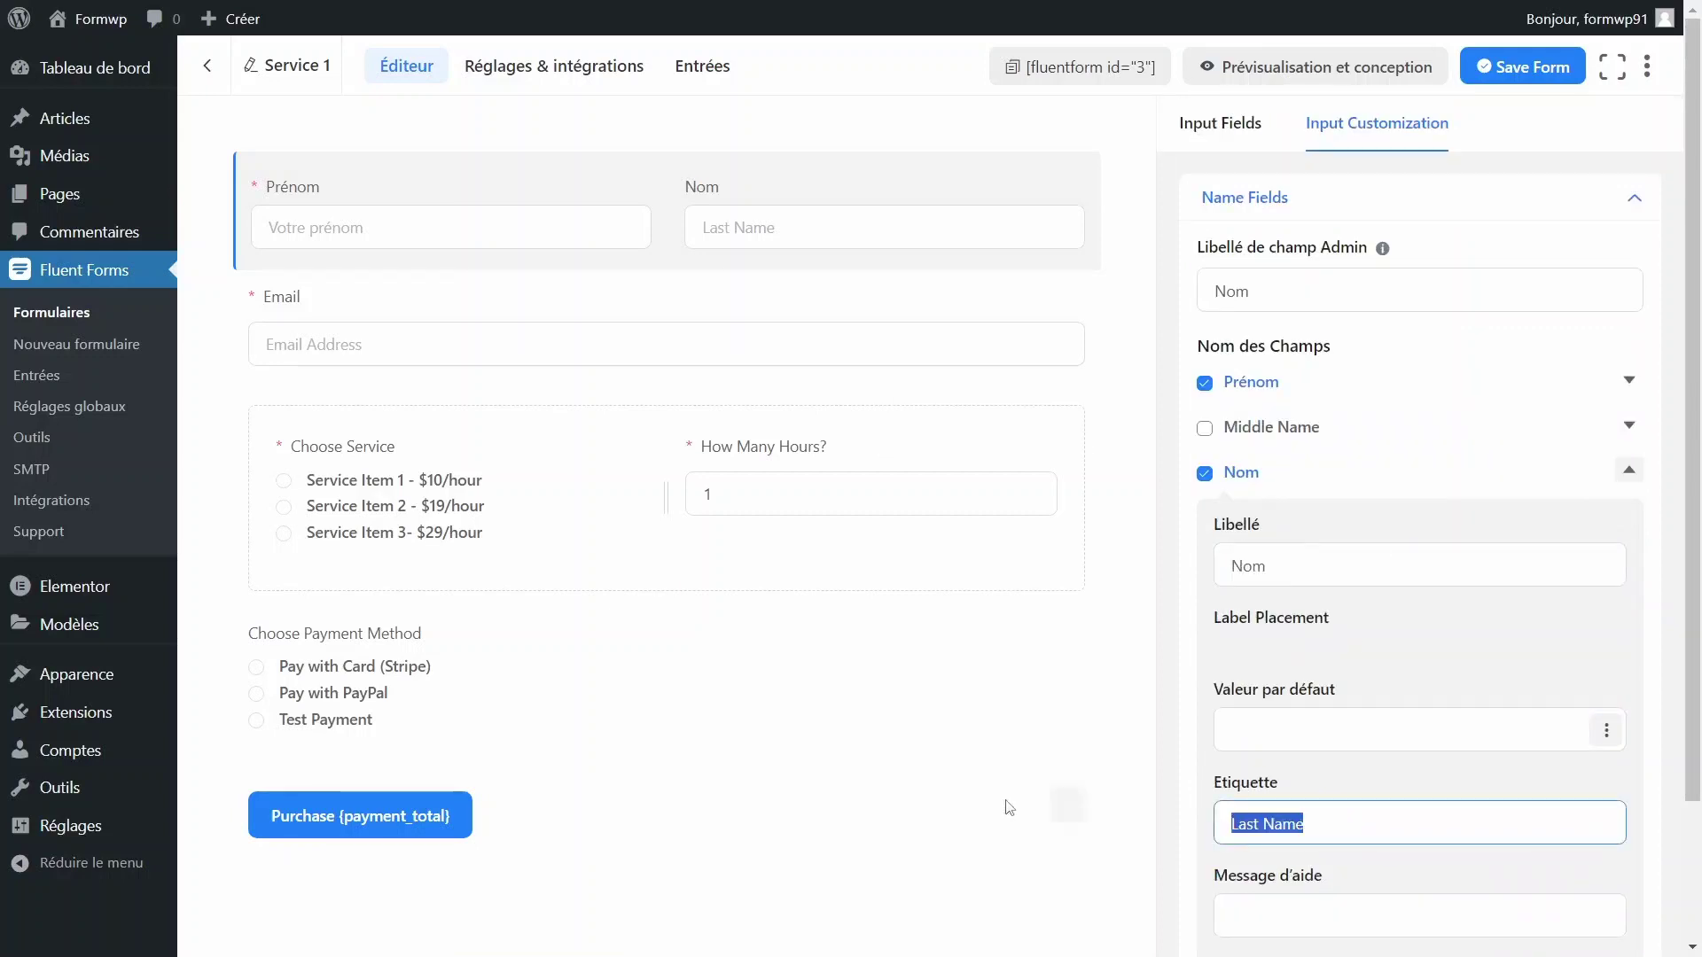
text(Votre nom)
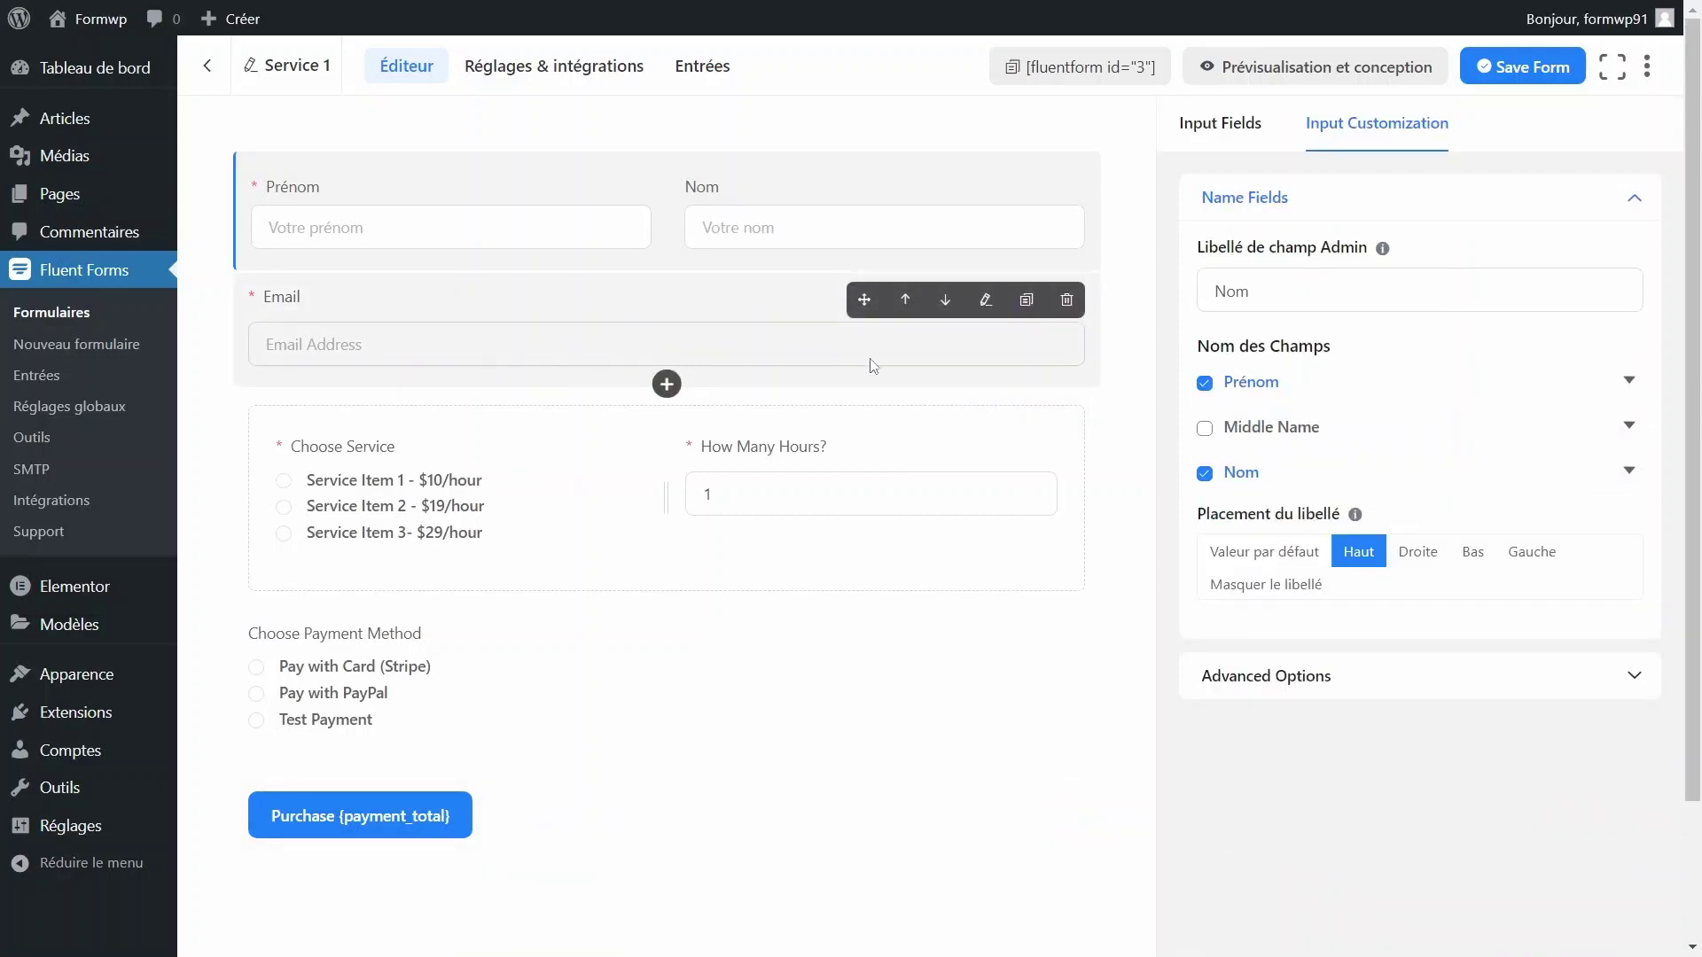
Try to add a Téléphone field from the general blocks below the Email field
click(667, 385)
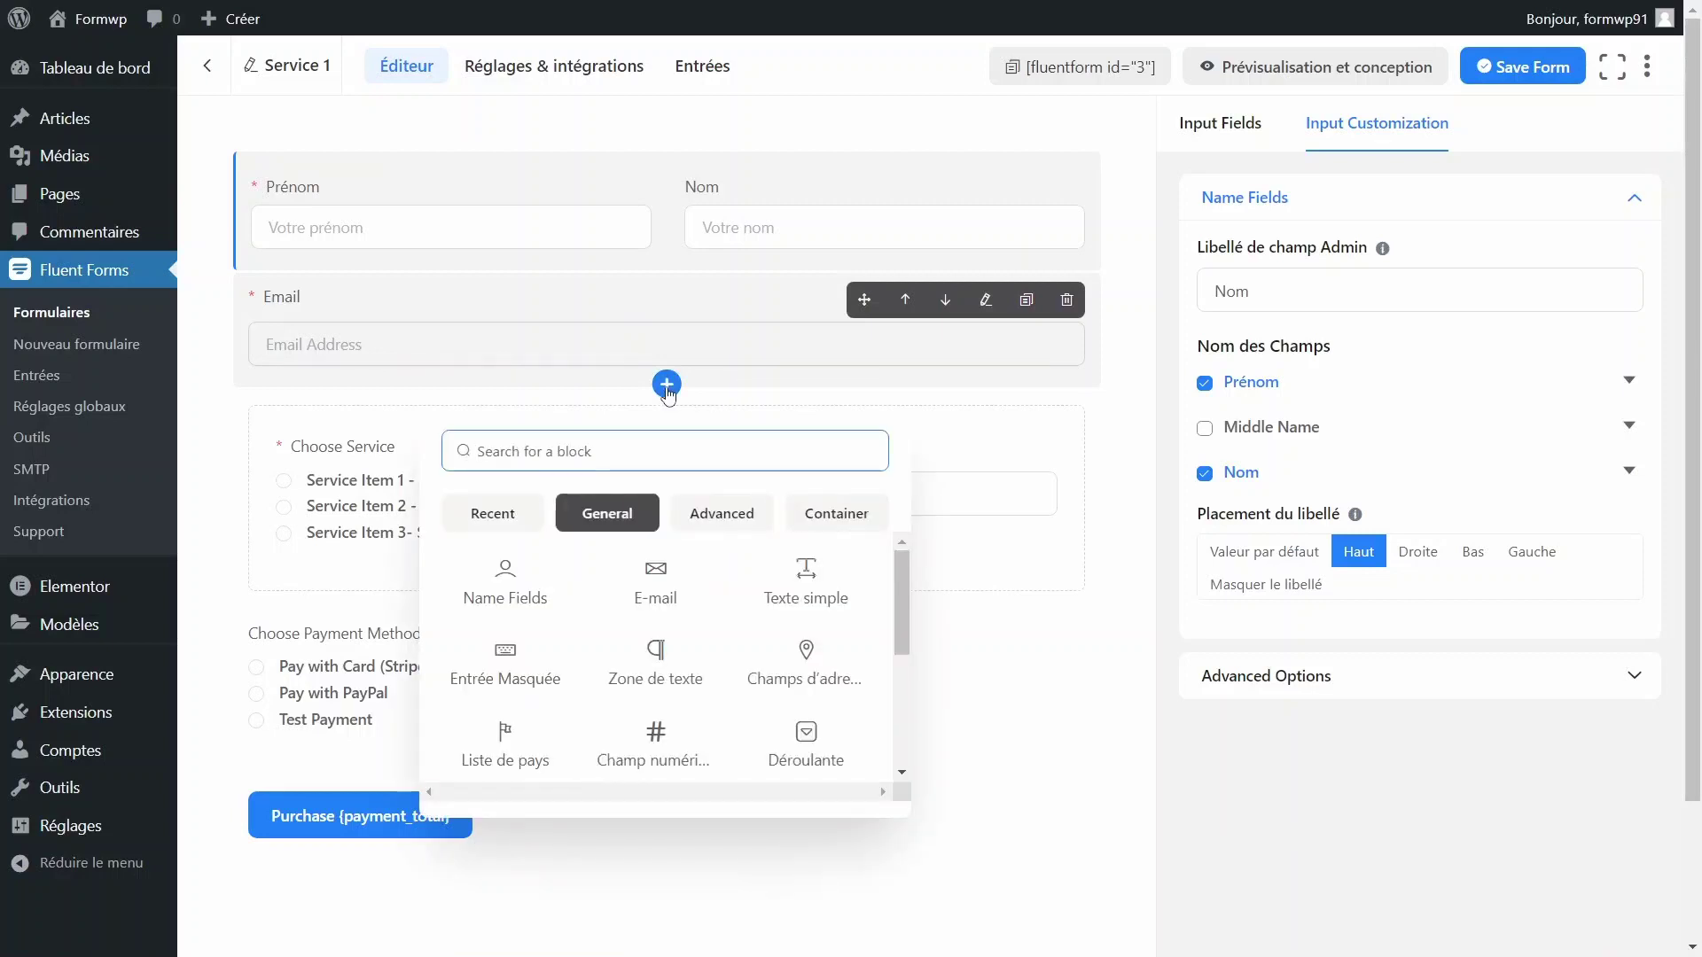
scroll(703, 695, down, 3)
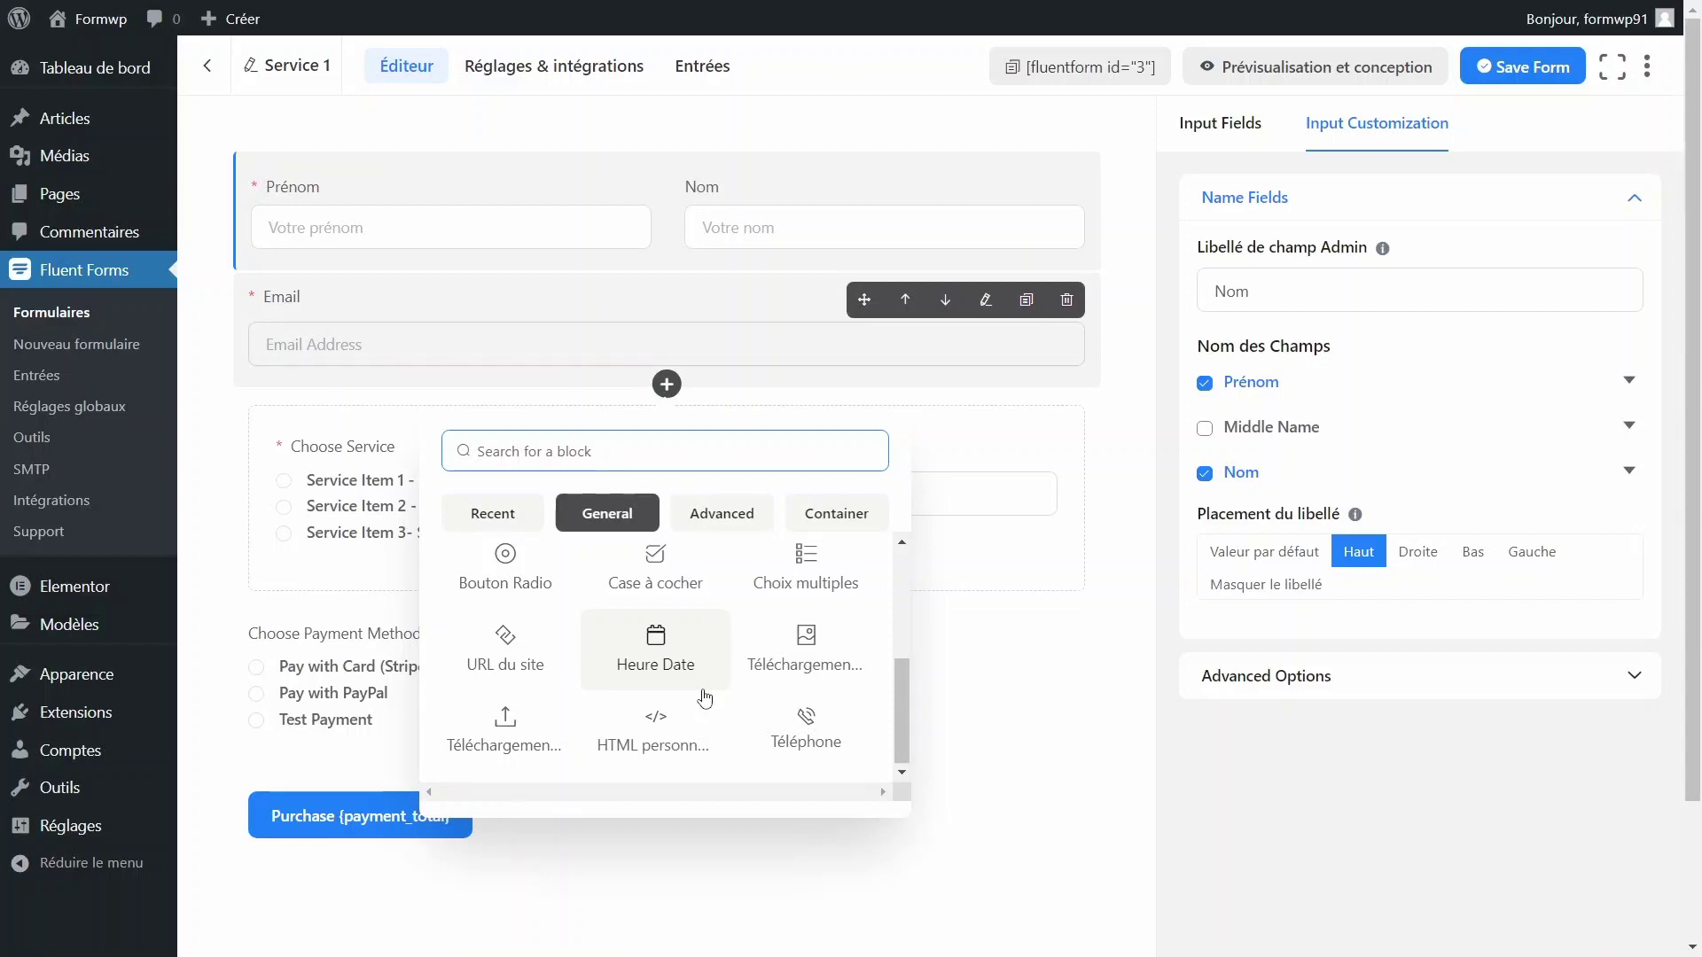
scroll(705, 699, down, 2)
scroll(703, 700, up, 1)
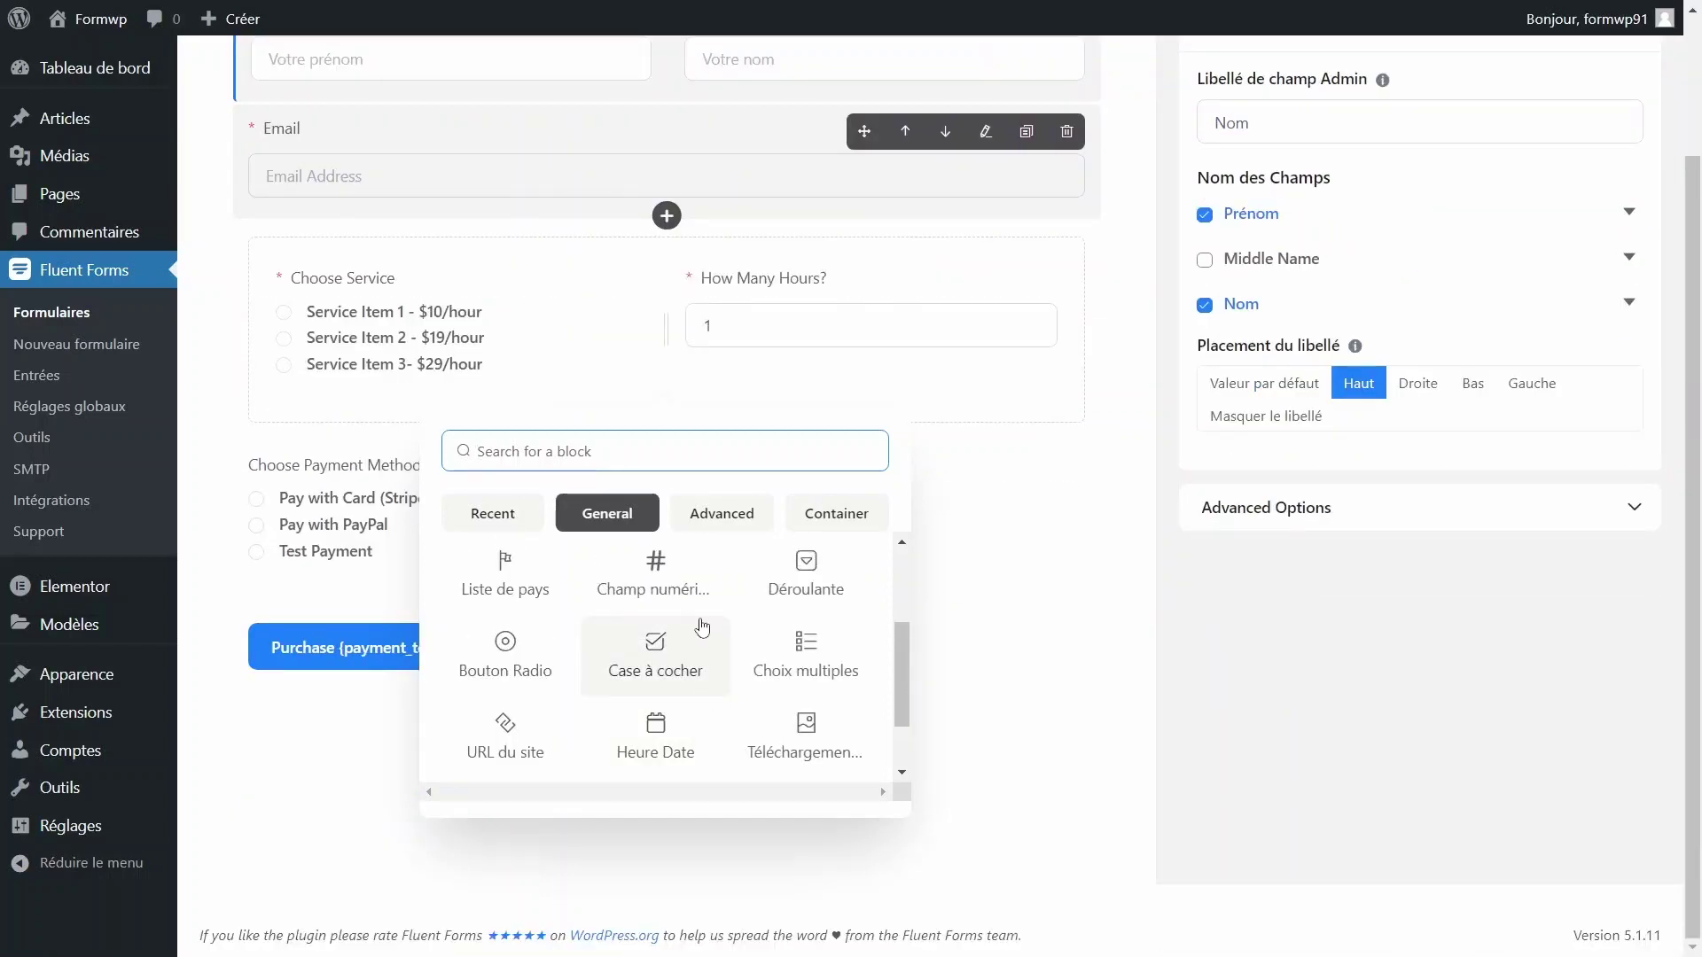
scroll(753, 722, down, 1)
click(805, 740)
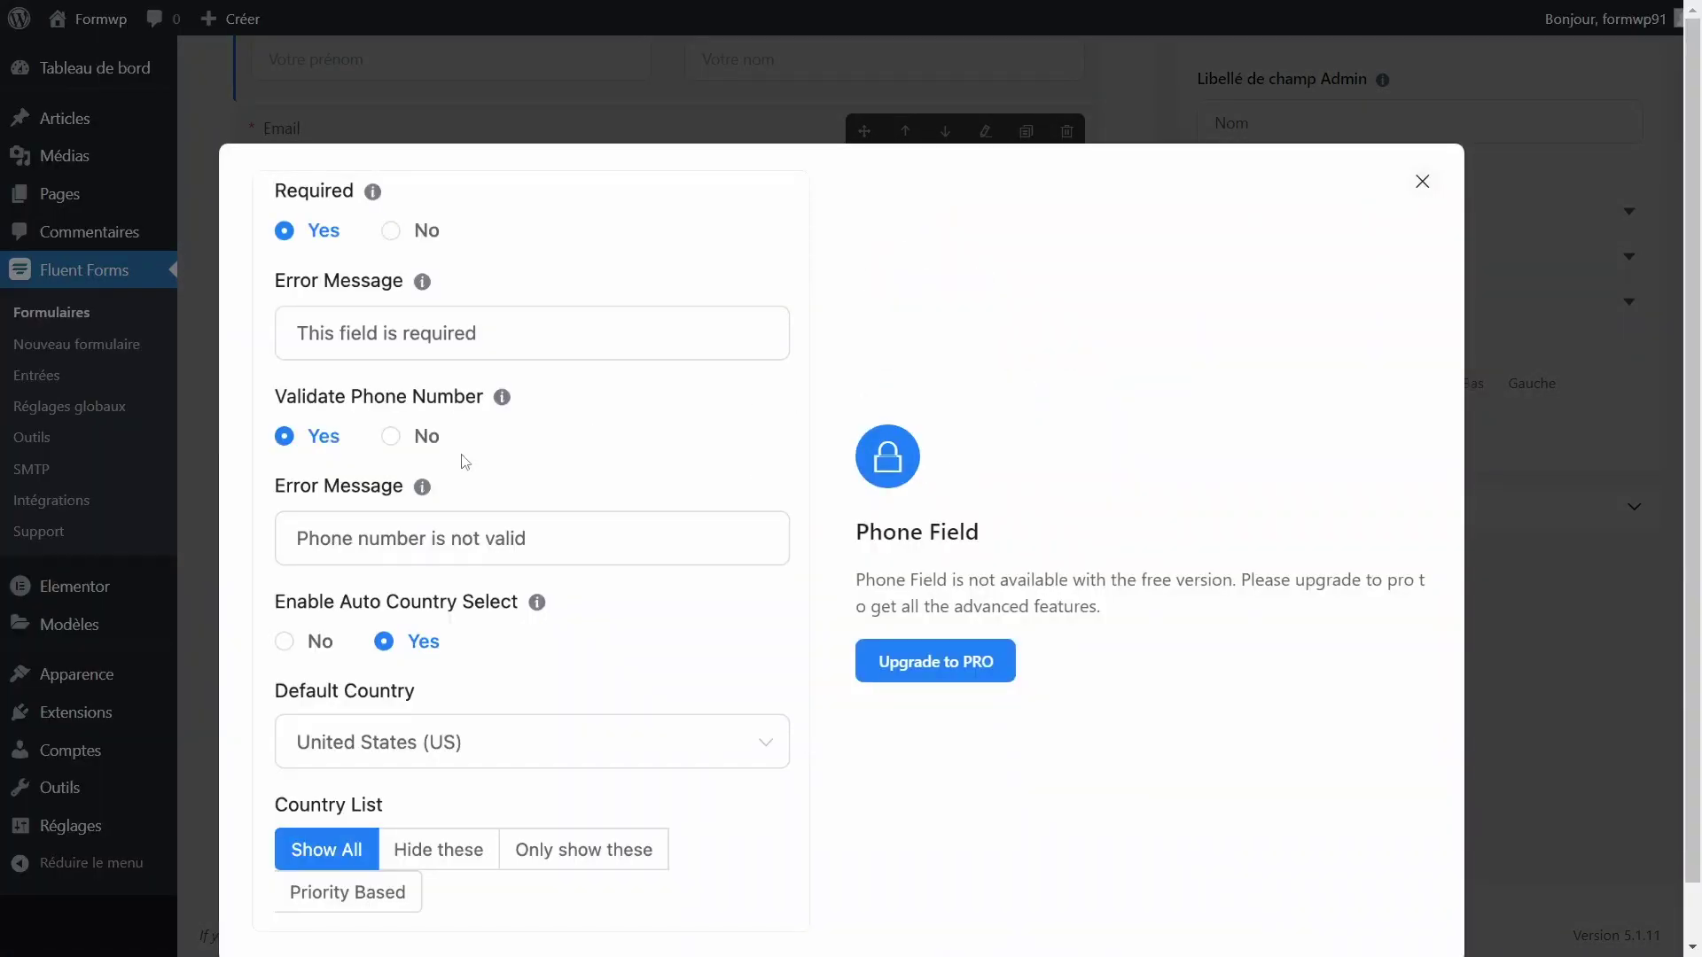
click(1421, 185)
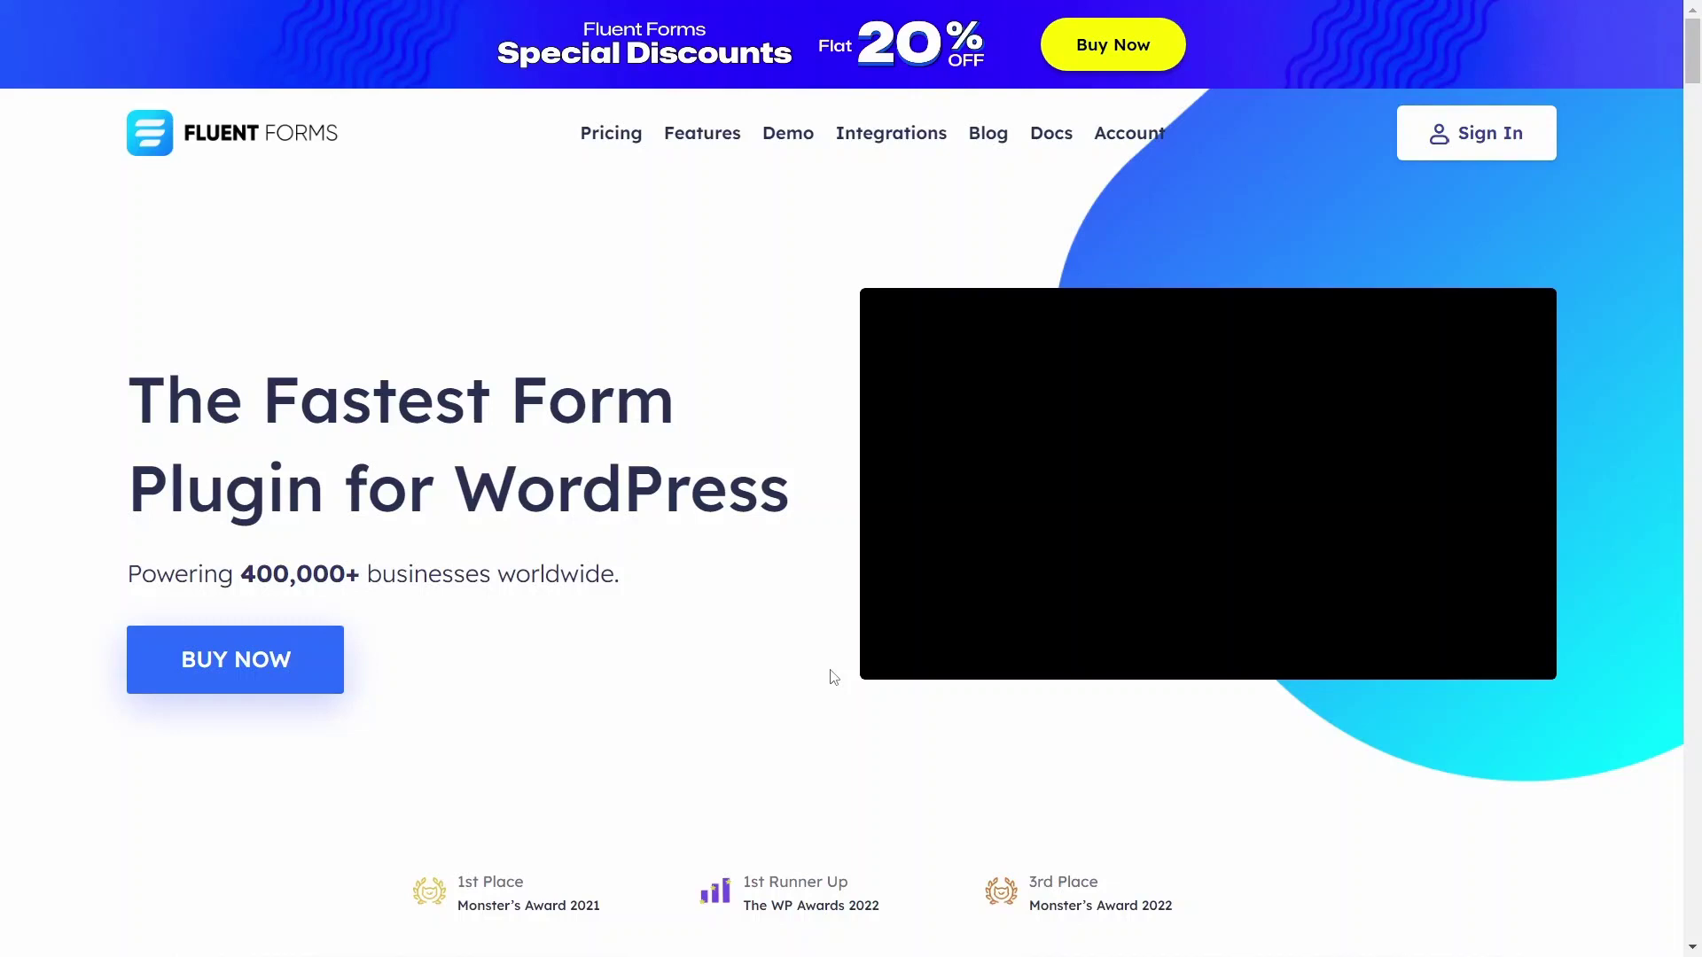
scroll(833, 678, down, 1)
scroll(833, 678, up, 1)
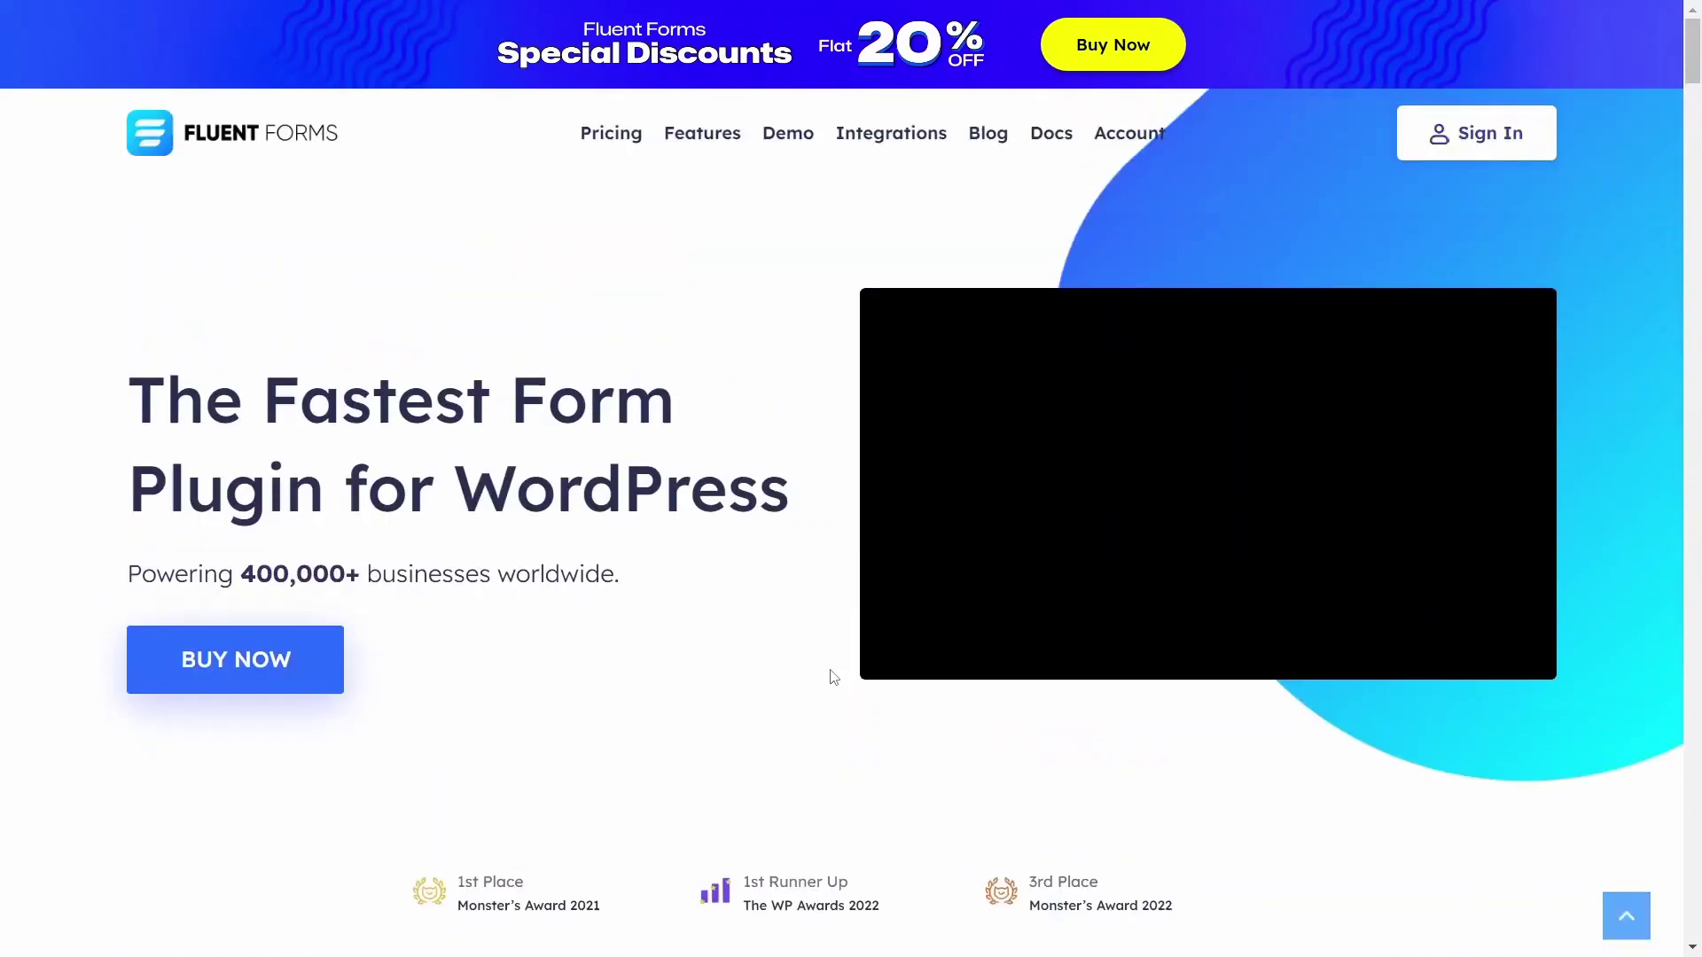
Examine the Fluent Forms plugin's pricing plans, comparing the annual and lifetime licences
click(608, 140)
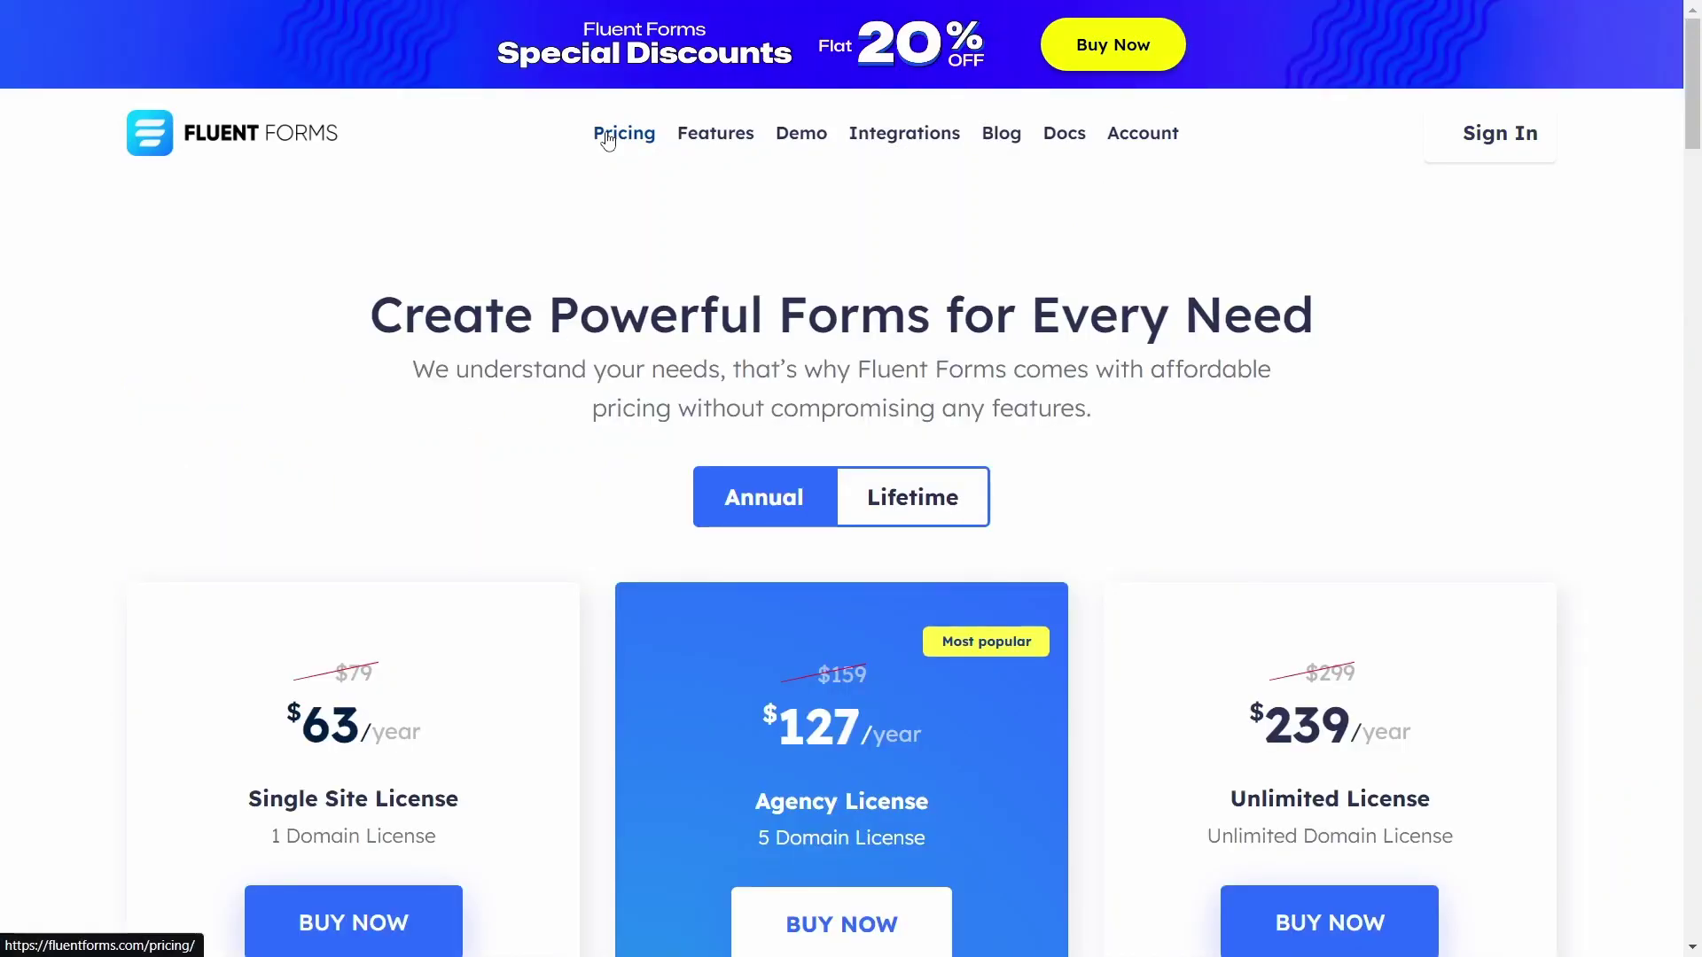
scroll(753, 541, down, 4)
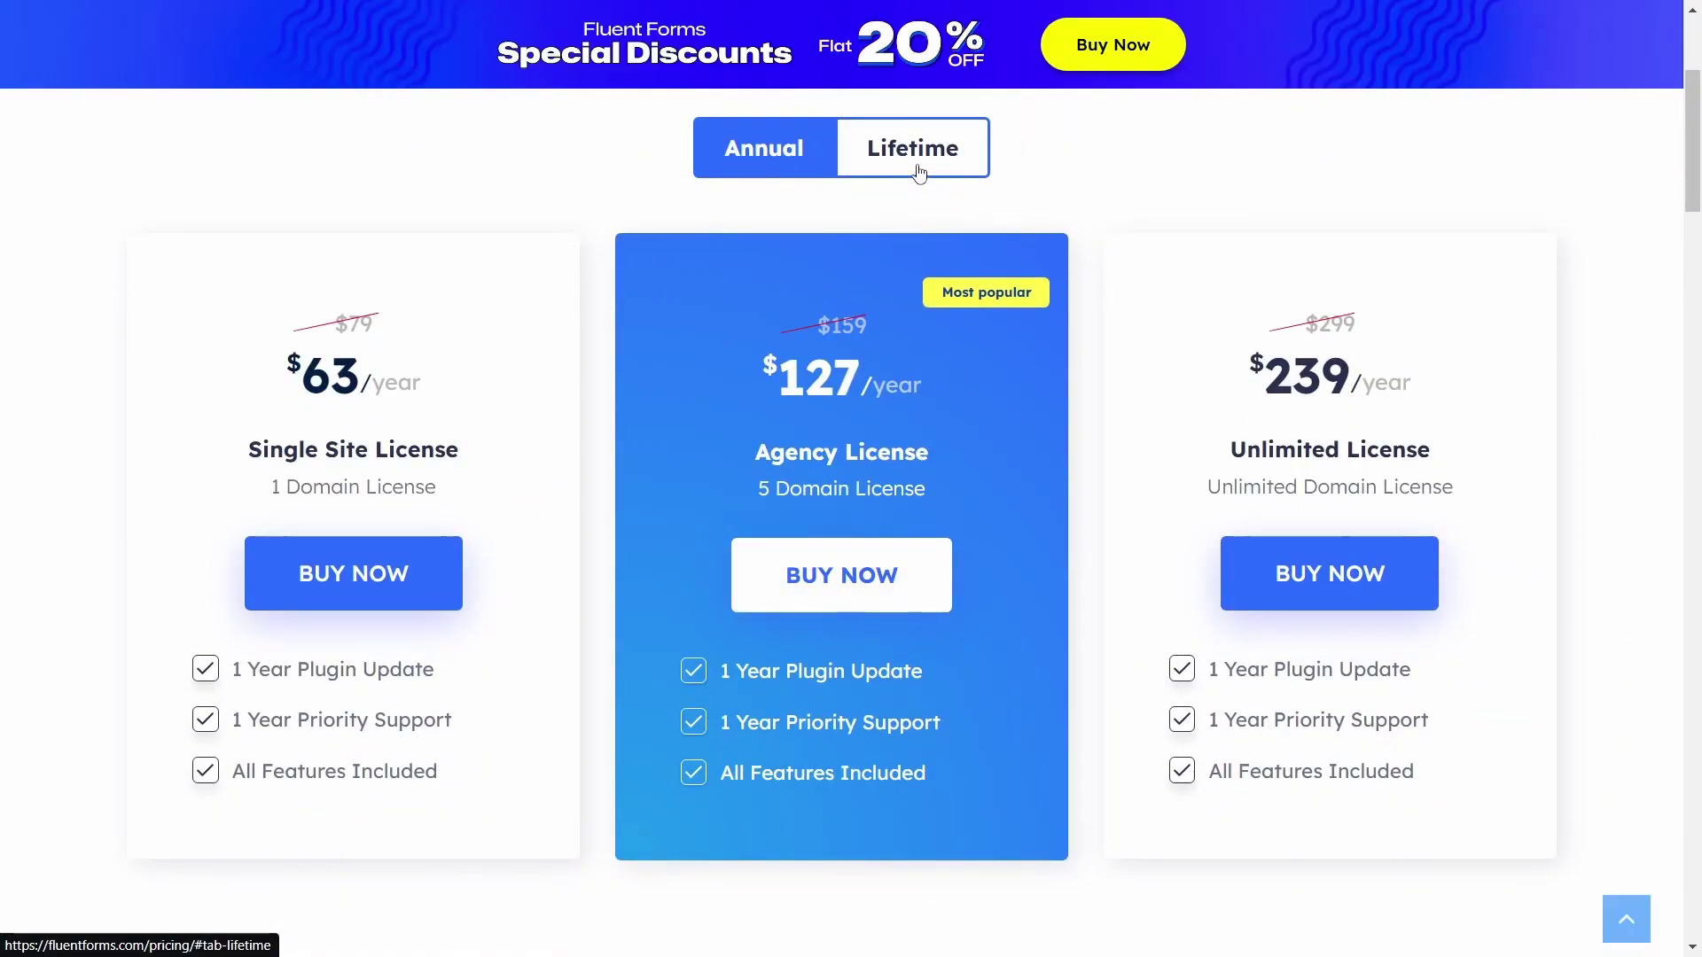
click(919, 173)
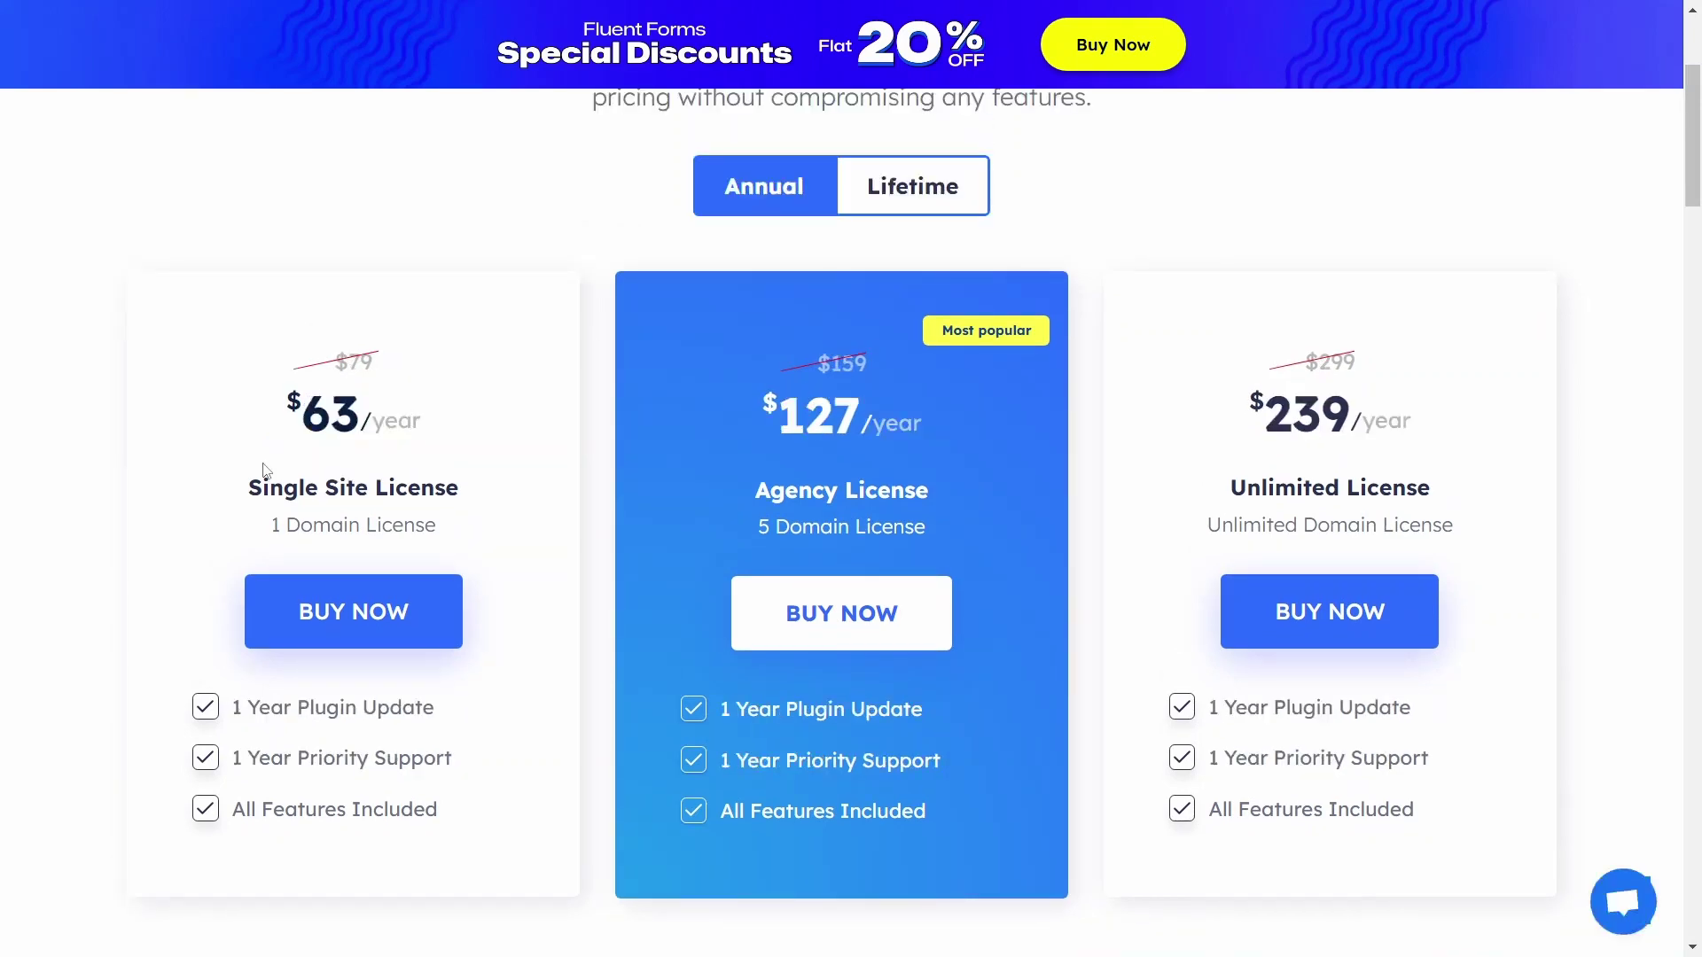
drag(293, 417, 433, 425)
click(388, 488)
click(913, 186)
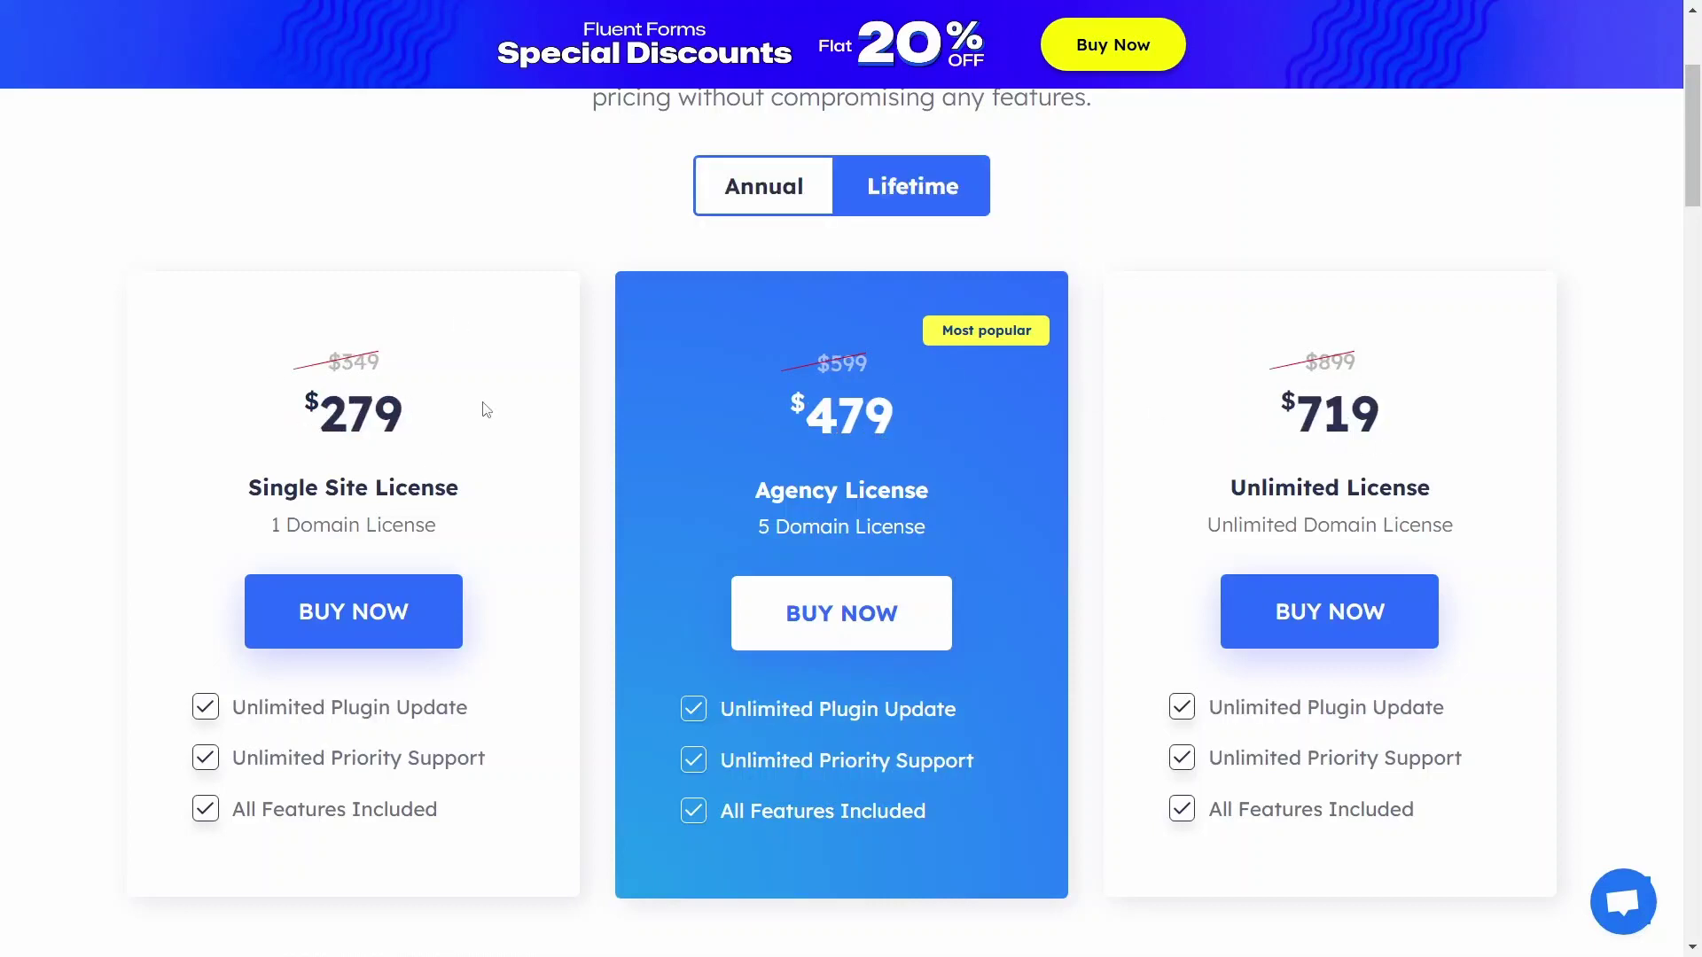
click(764, 186)
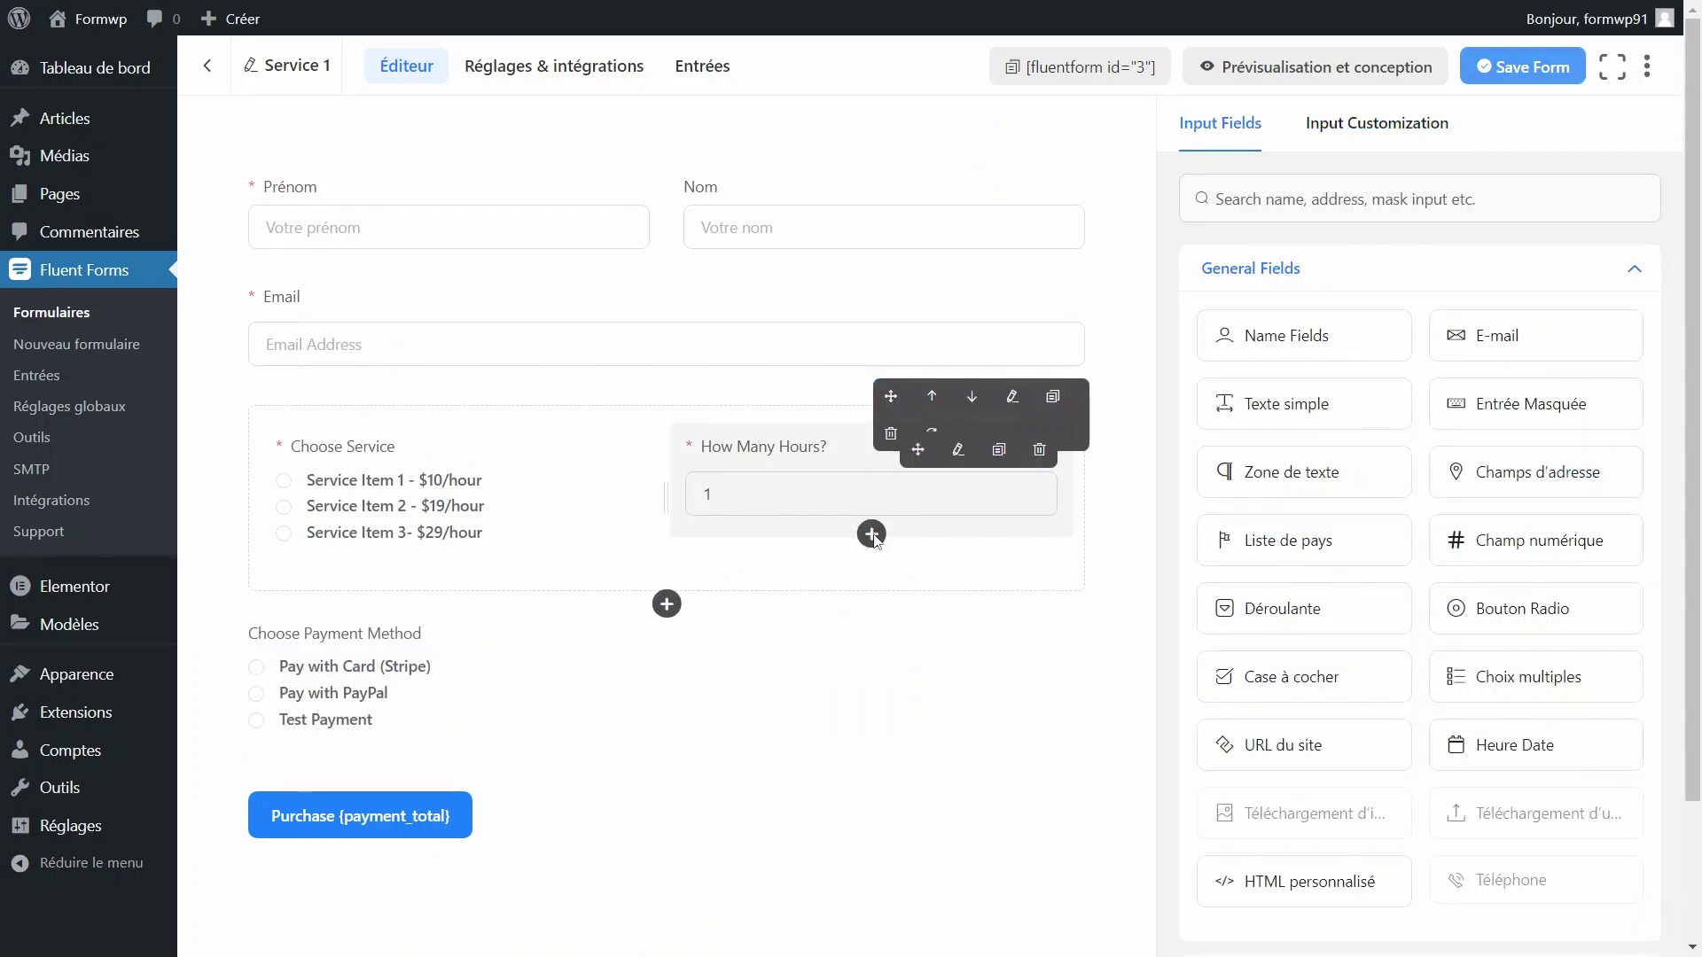
Install the Fluent Forms Pro extension from the uploaded fluentformpro.zip file and activate it
mouse_move(78, 727)
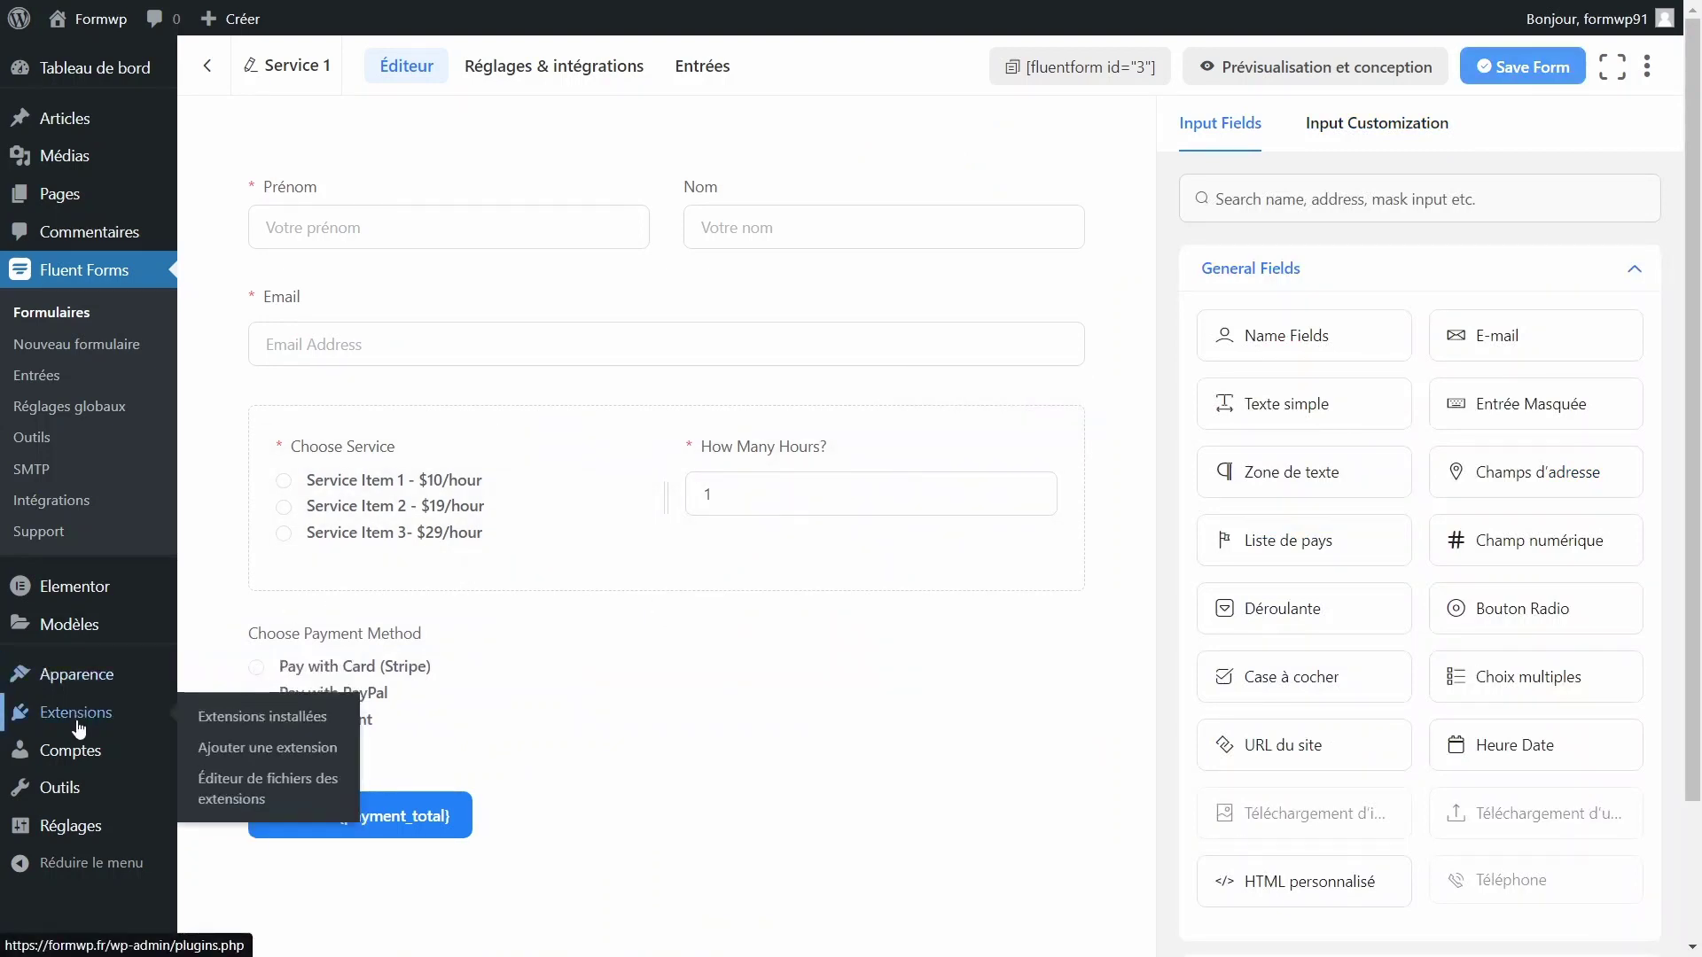
click(239, 754)
click(555, 75)
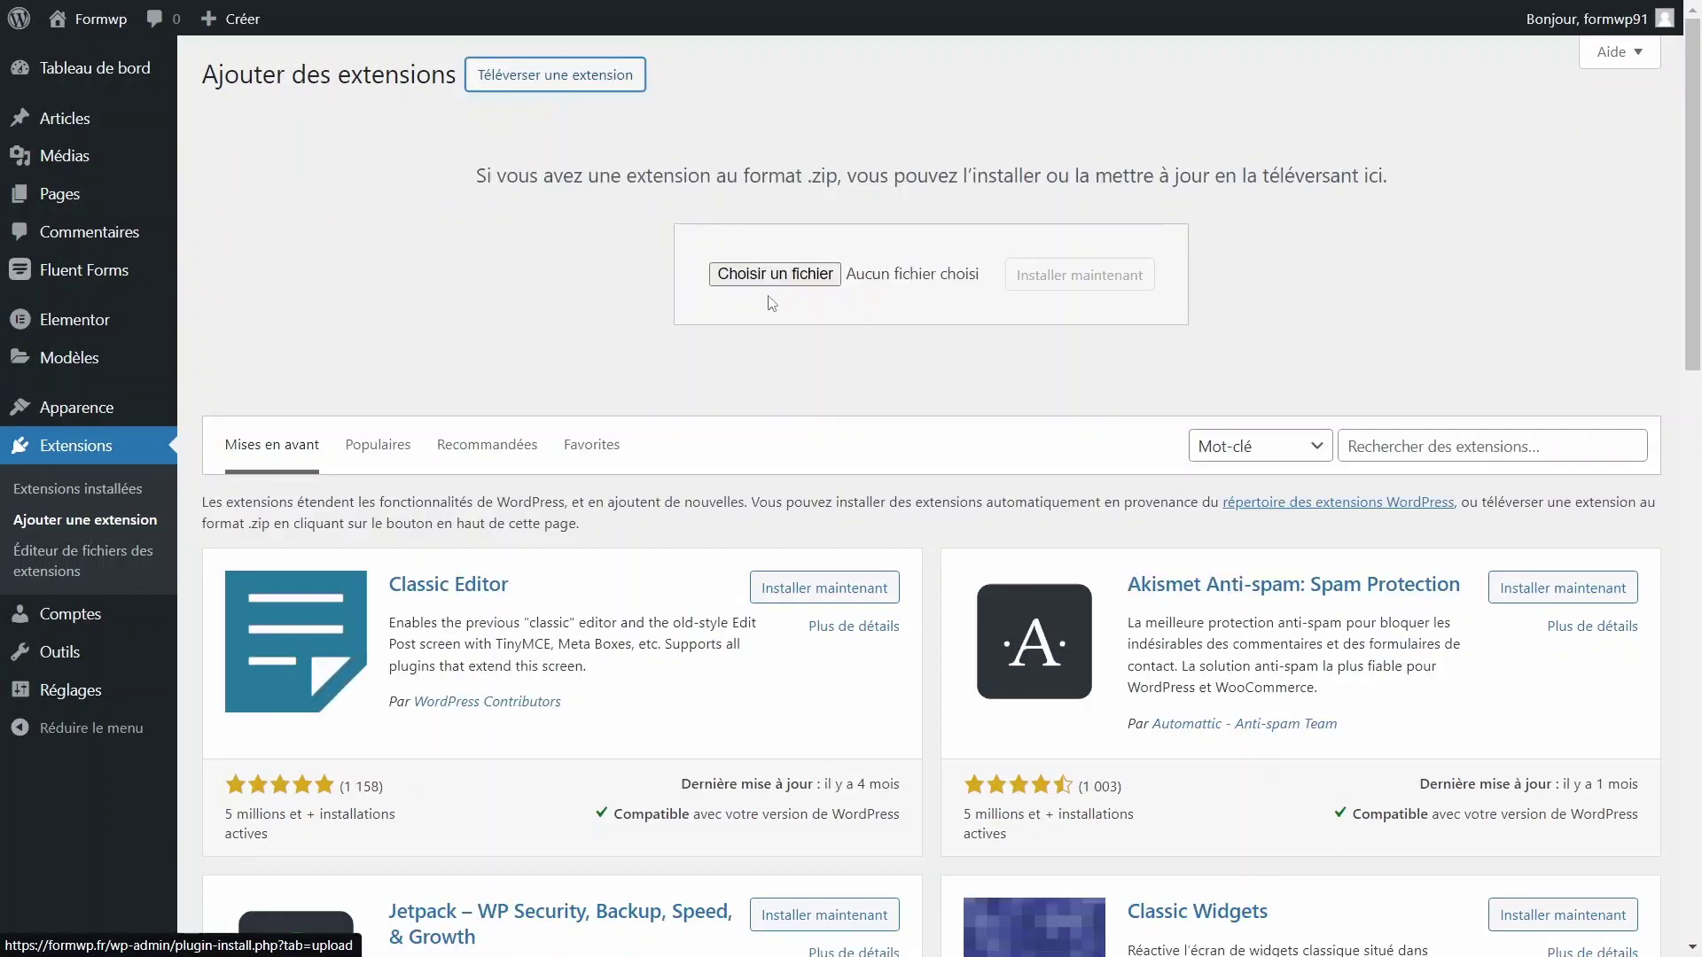
click(749, 276)
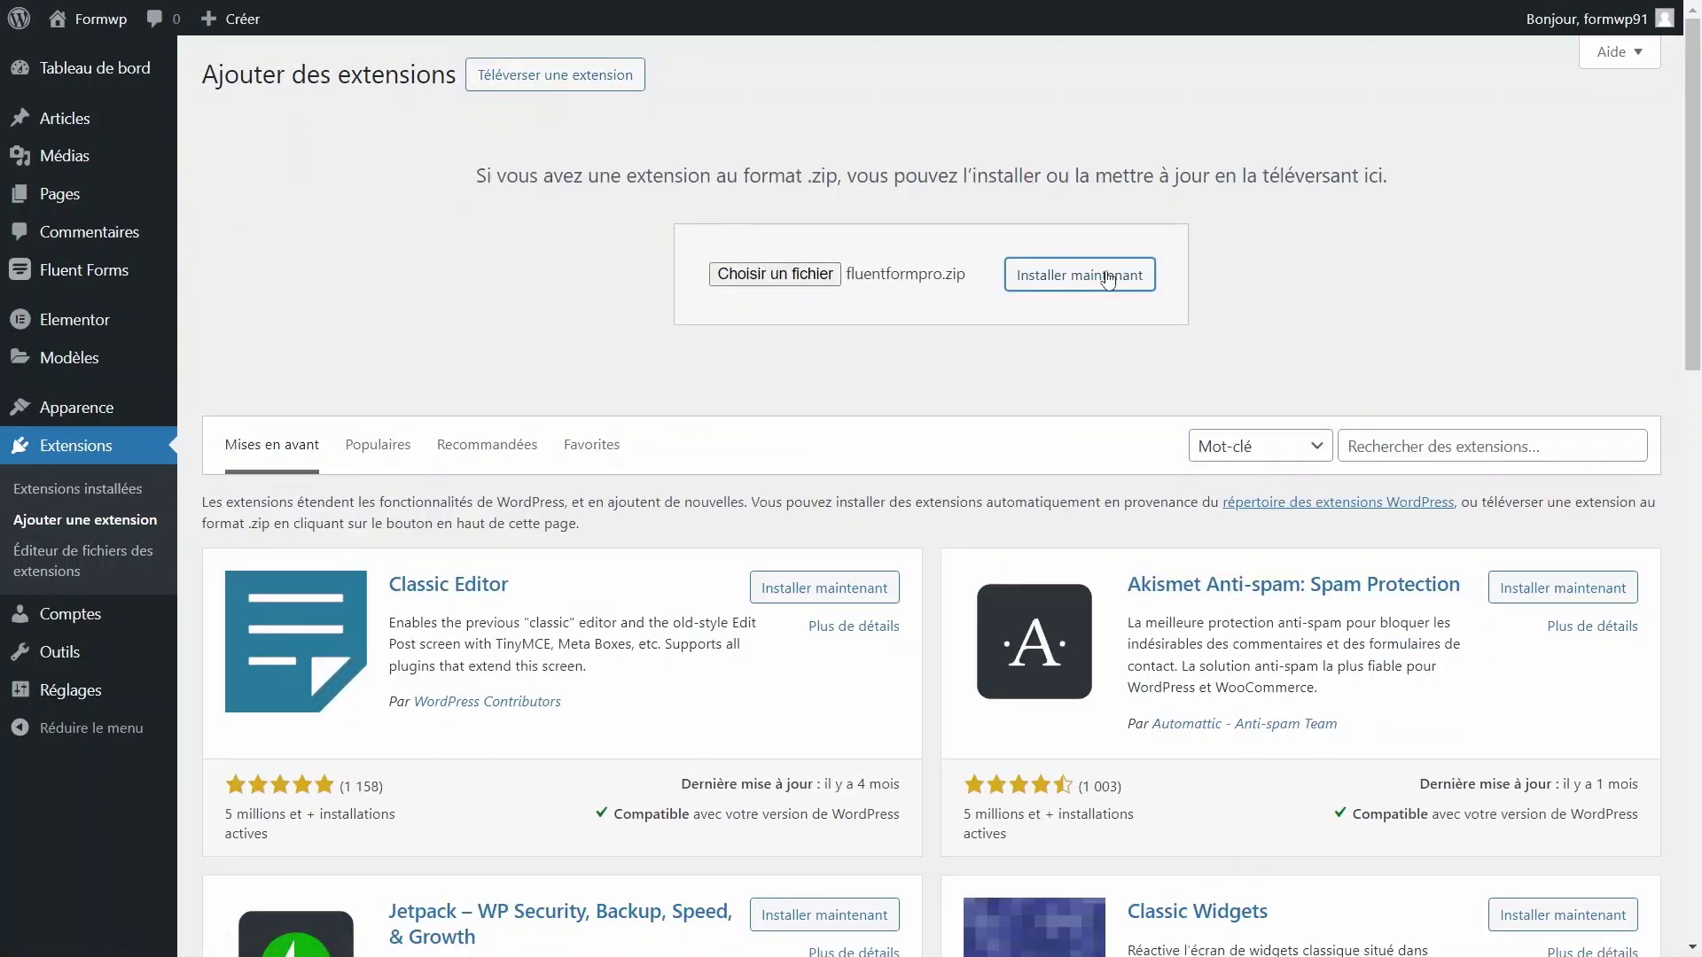
click(1108, 280)
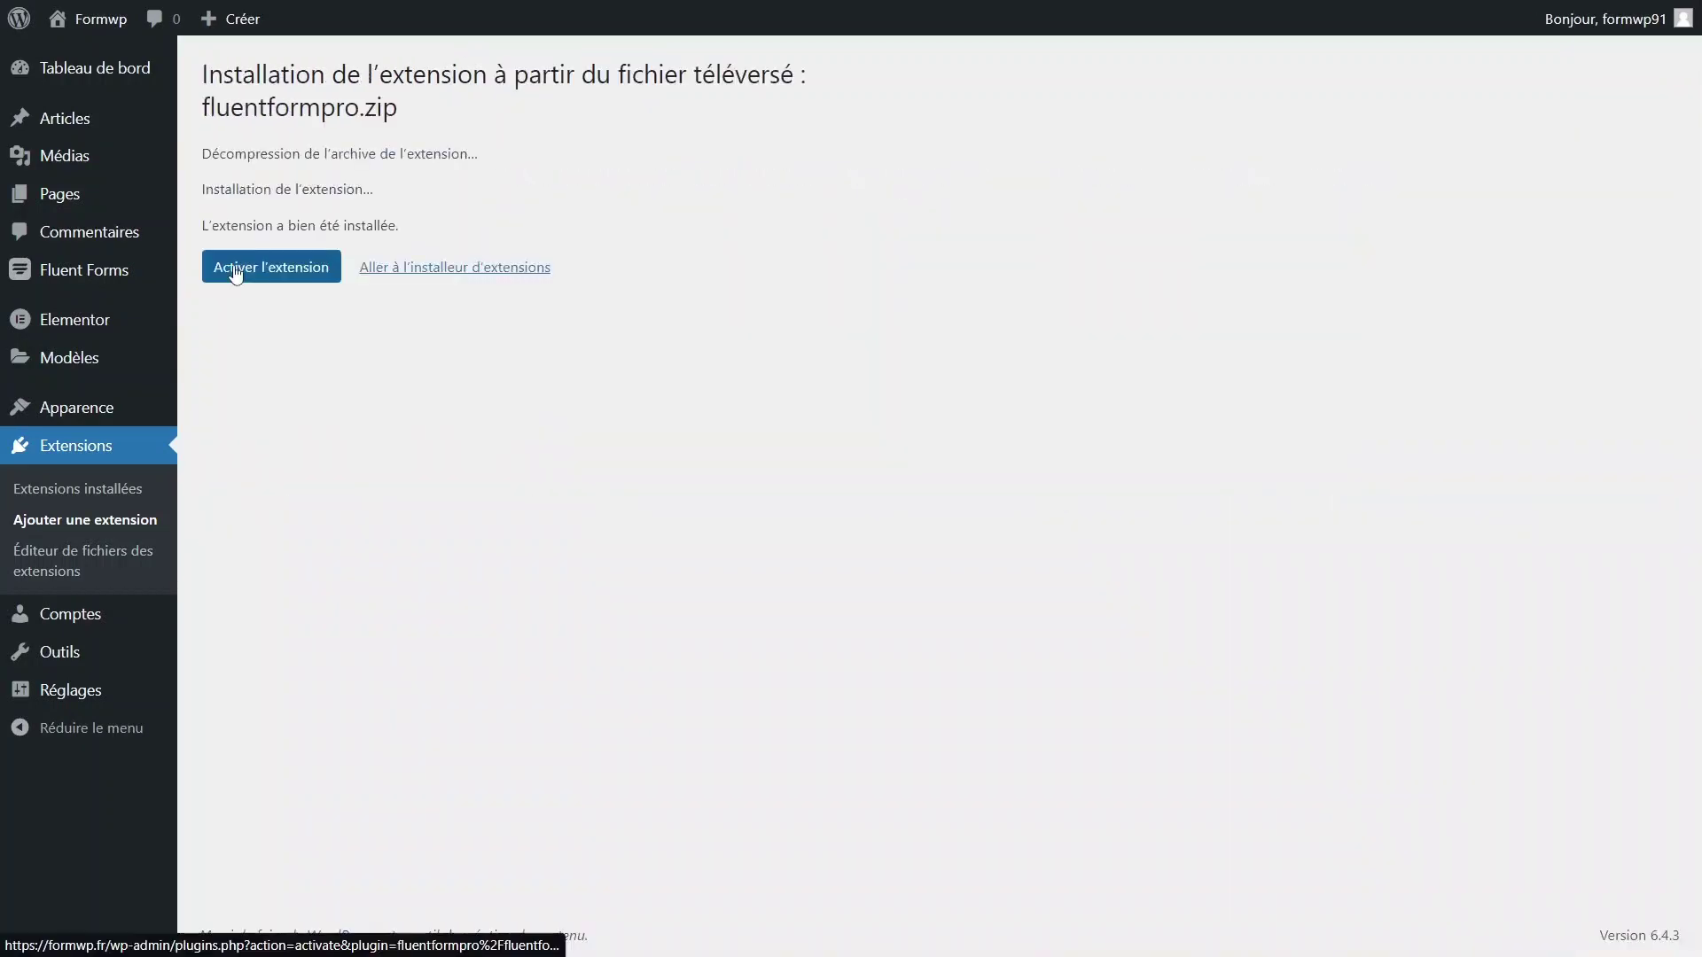
click(240, 275)
Reopen the Service 1 form in the editor and add a Phone/Mobile field below the Email field
mouse_move(91, 294)
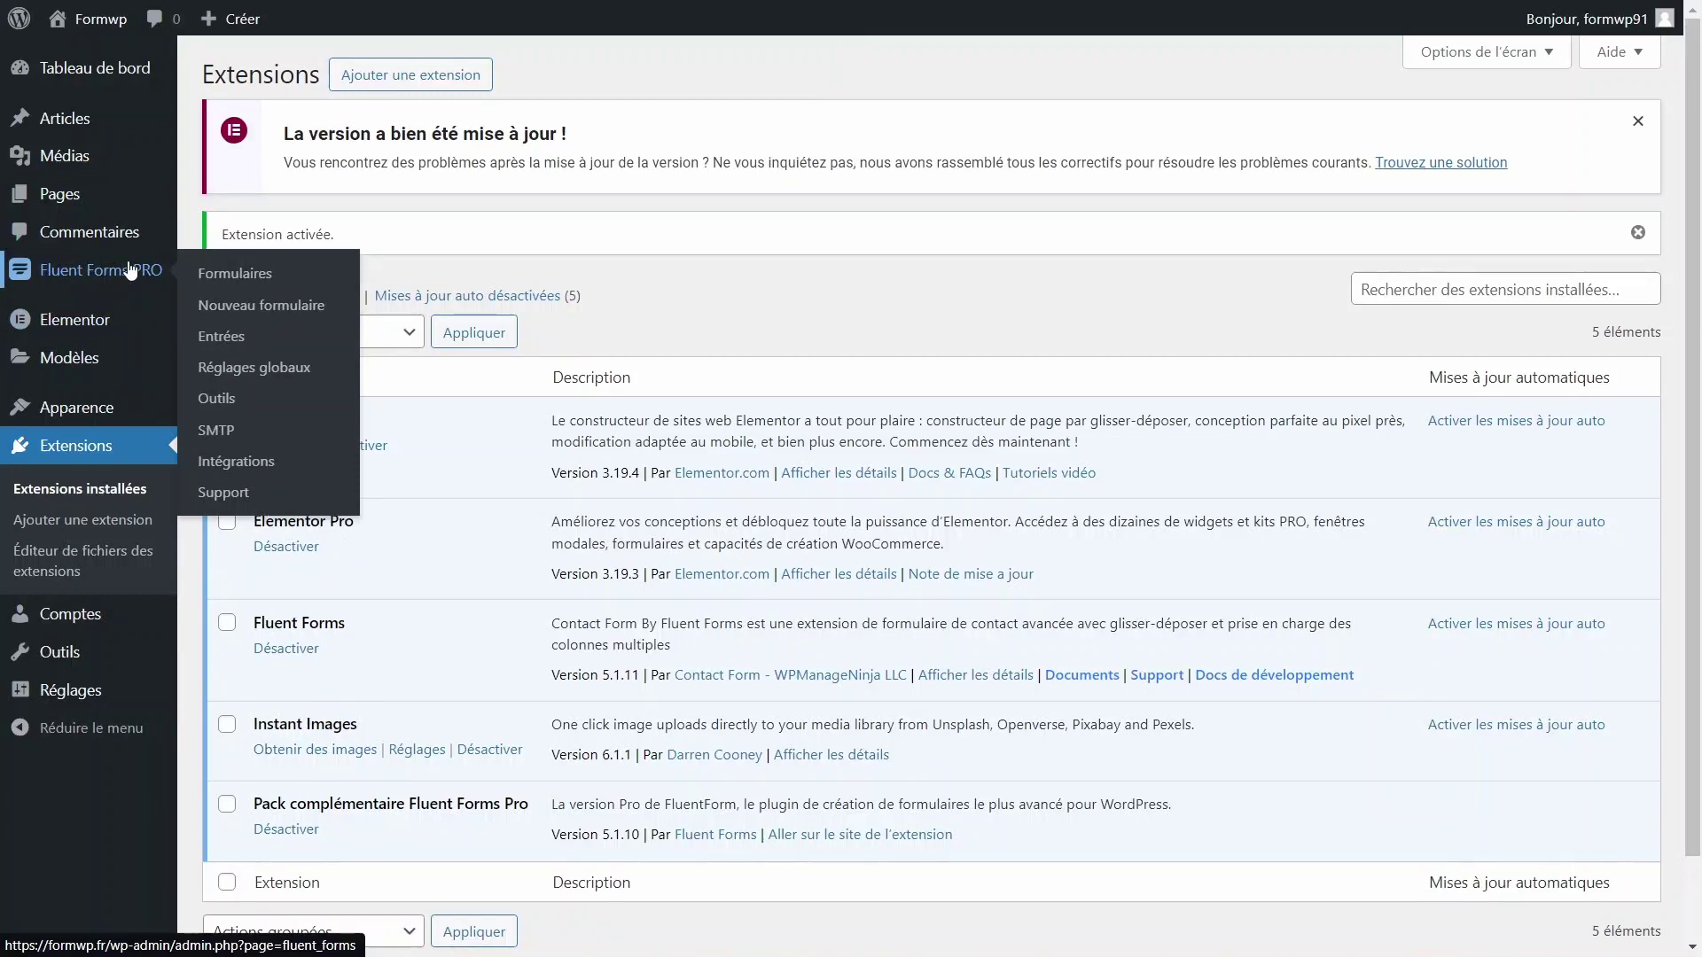
click(130, 269)
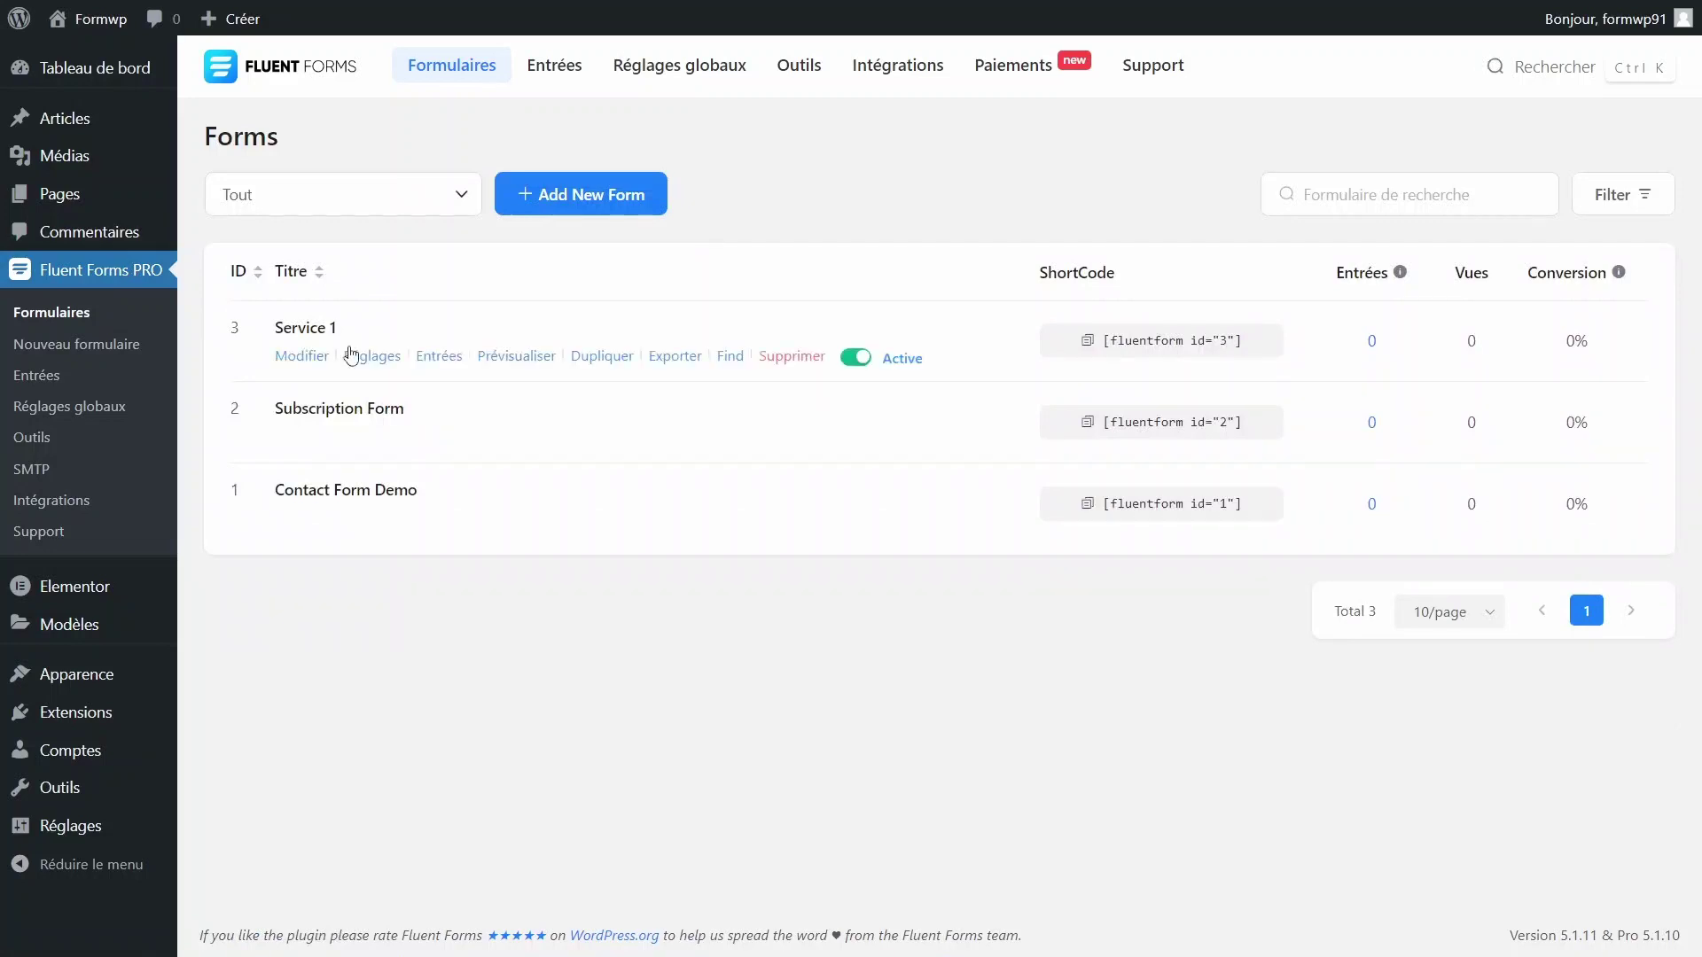
click(302, 356)
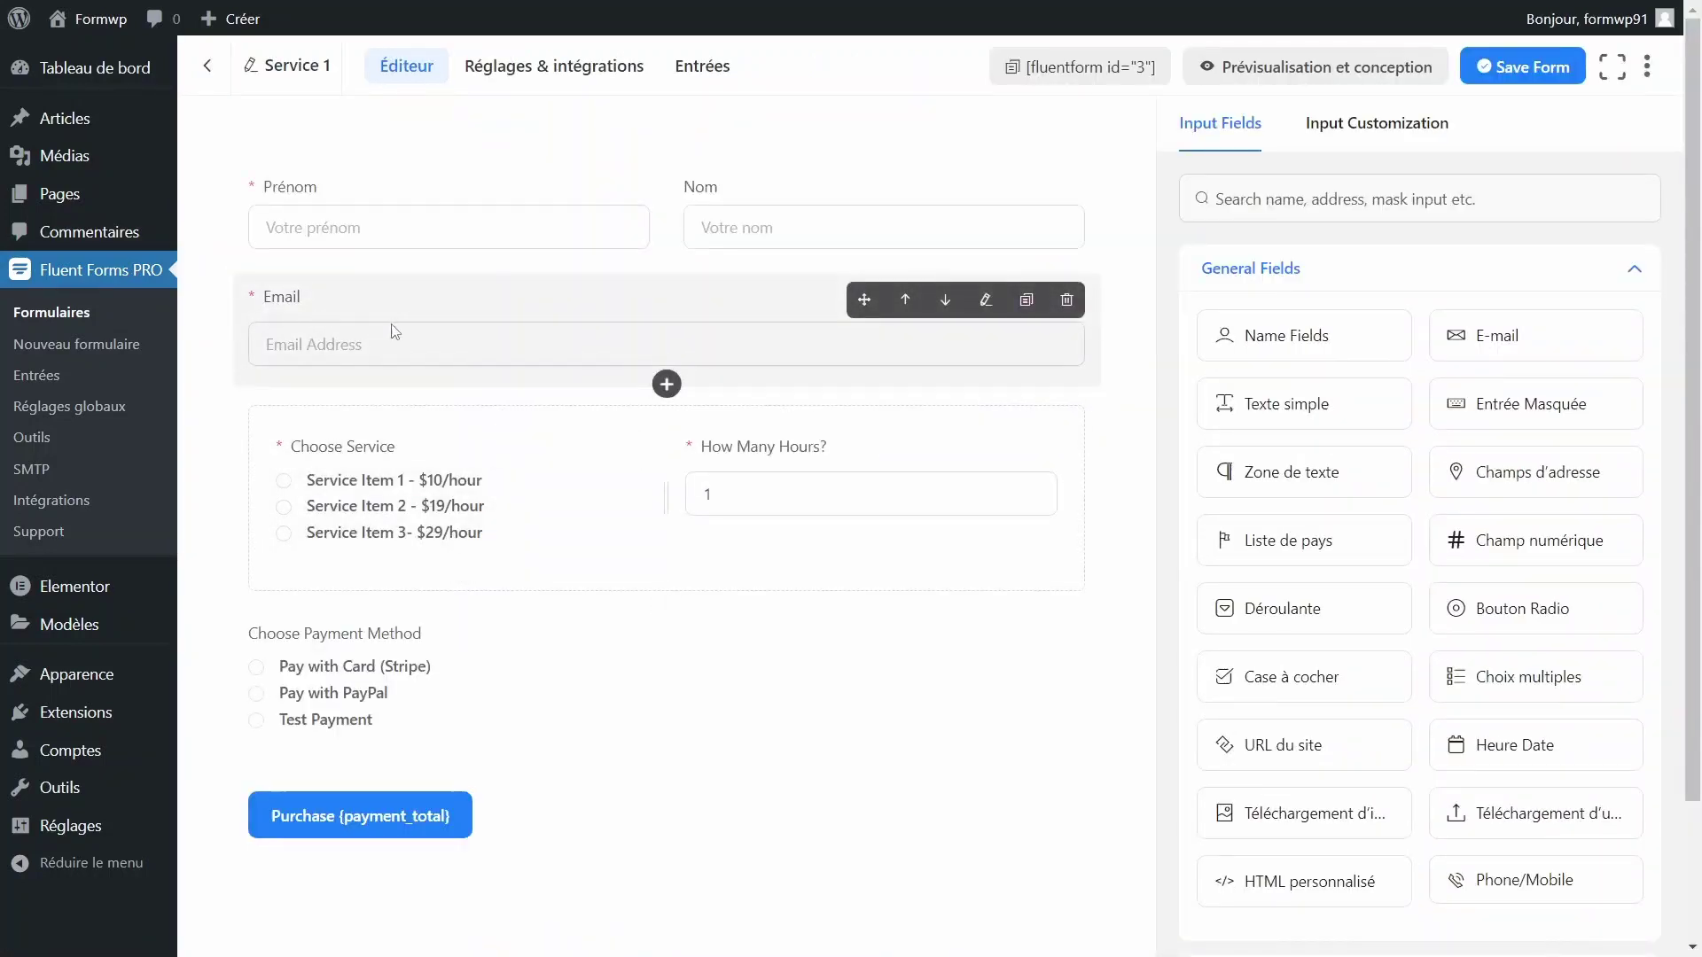
click(667, 384)
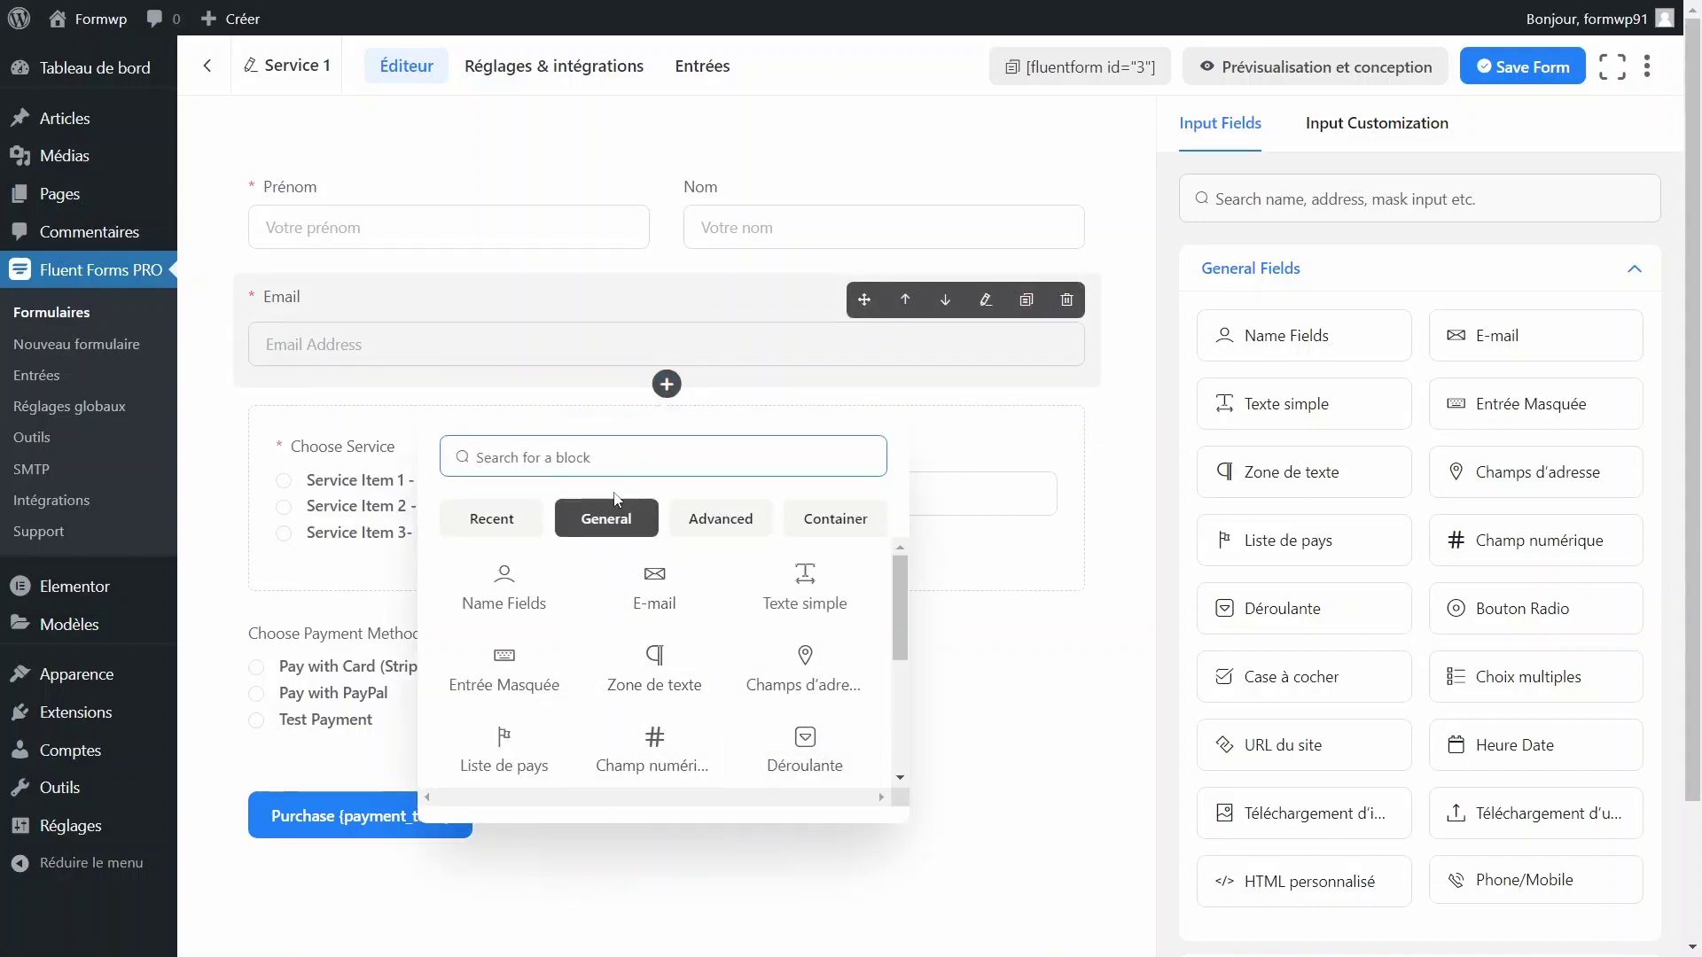
text(pho)
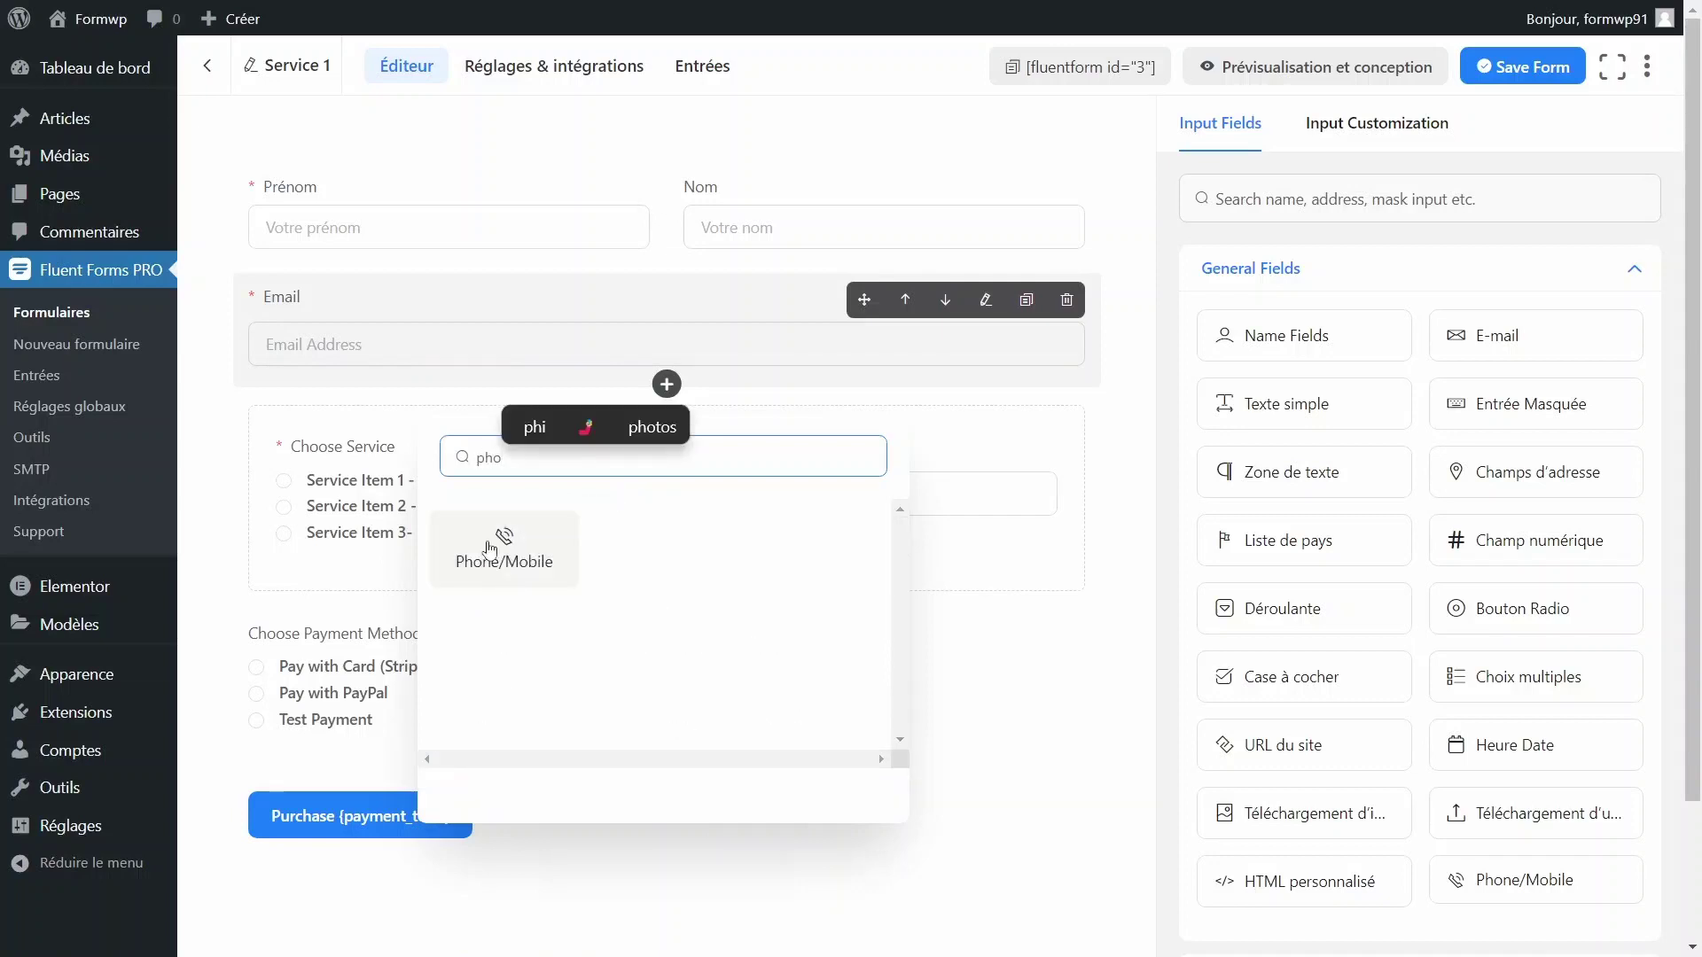
click(500, 536)
Relabel the Phone/Mobile field as "Numéro de téléphone"
click(493, 405)
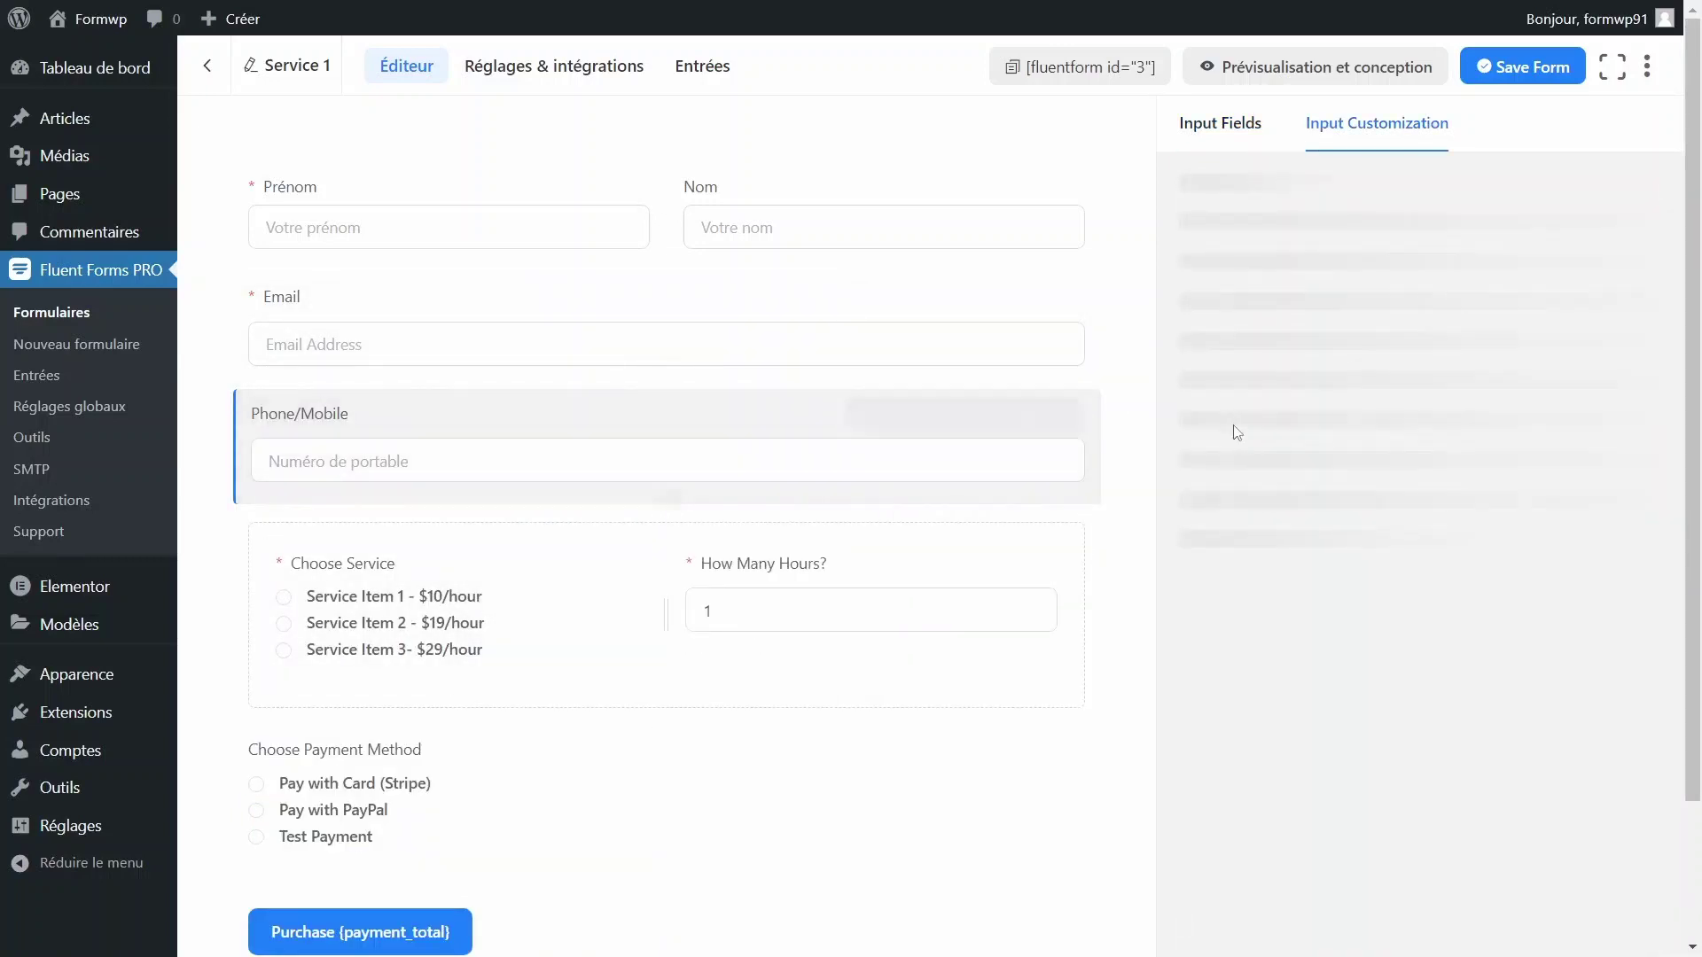
triple_click(1310, 272)
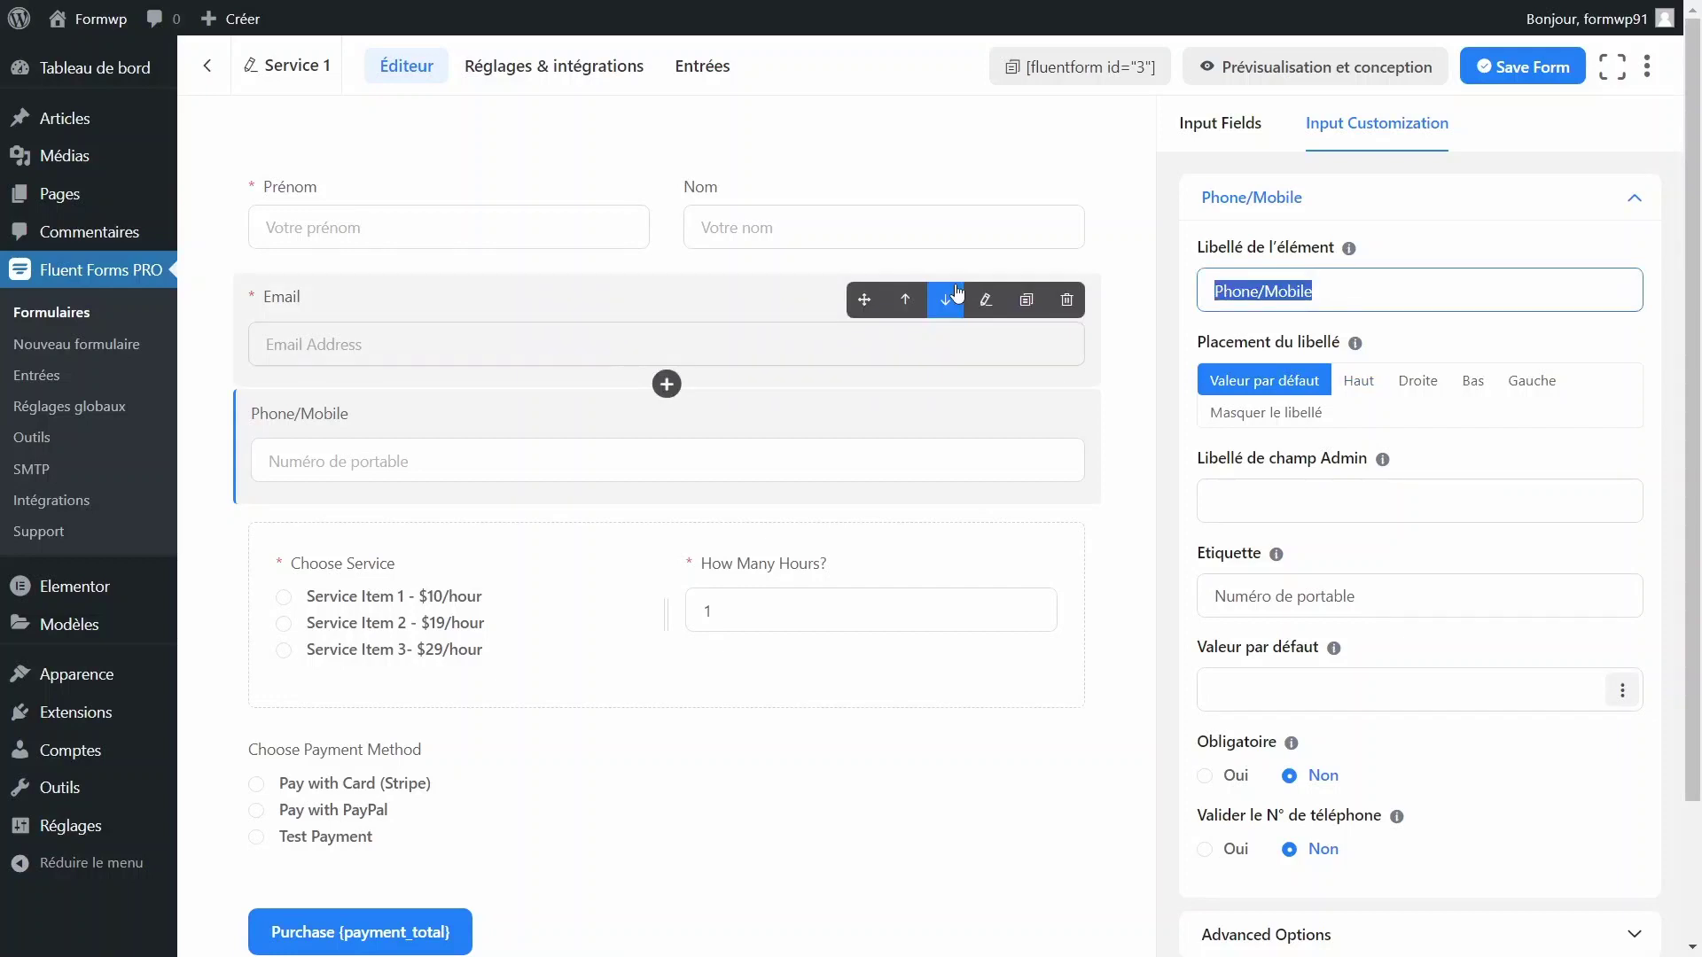
text(Numéro de téléphone)
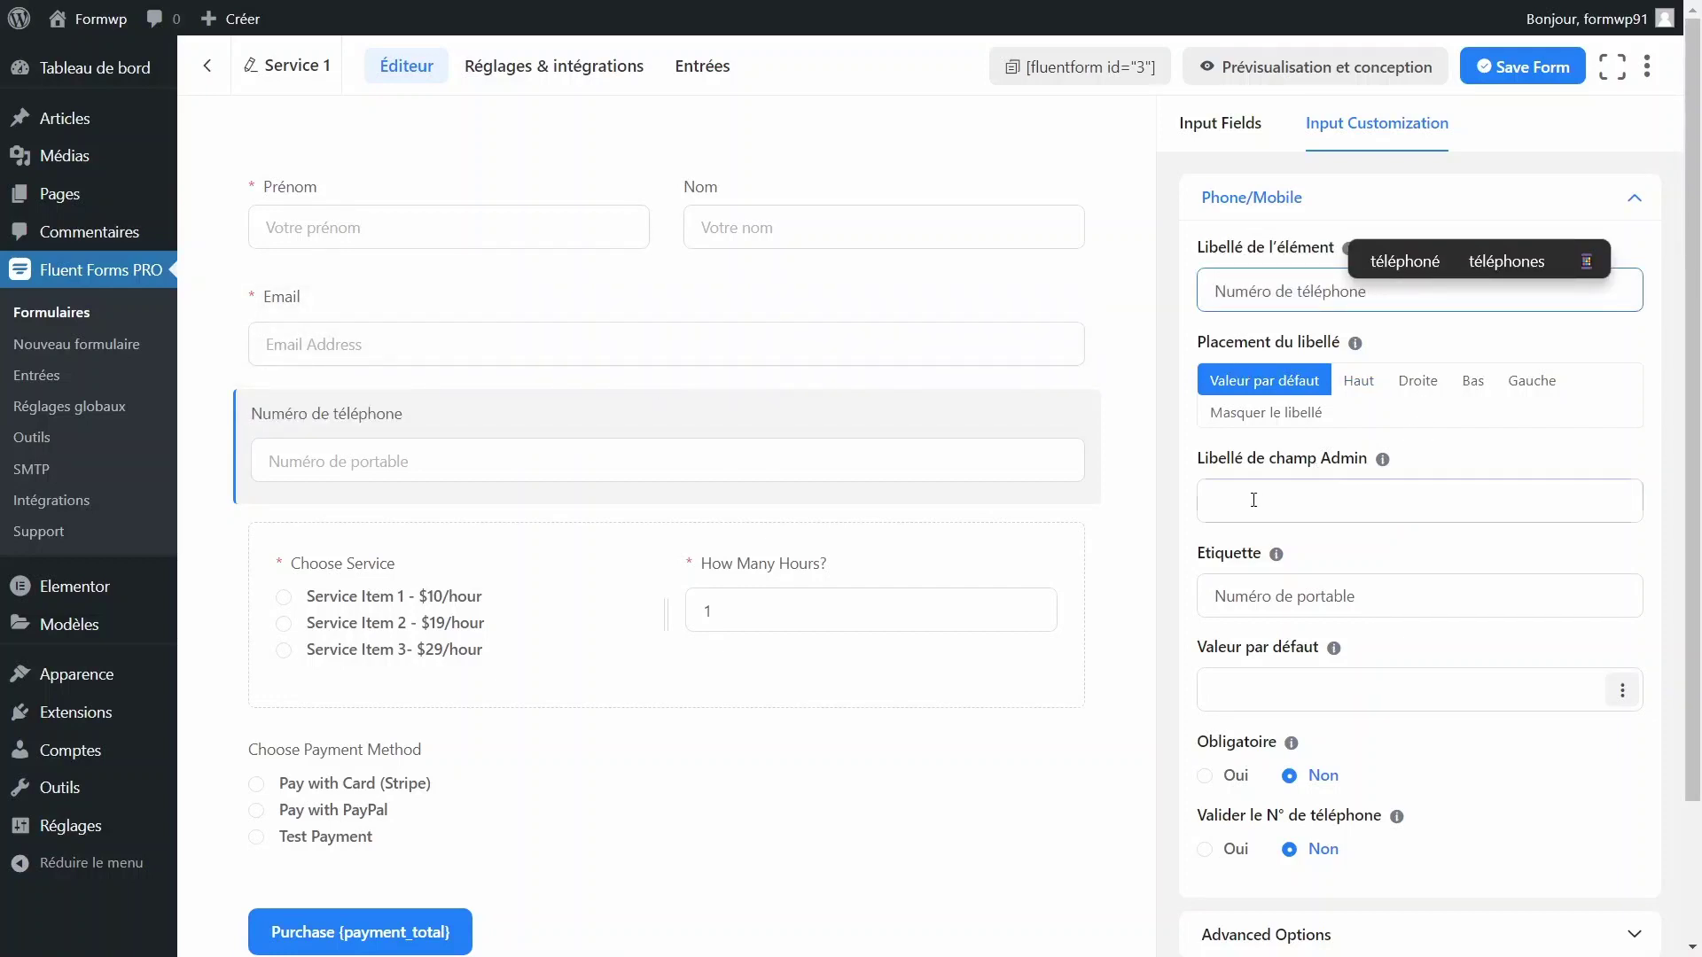
click(1345, 594)
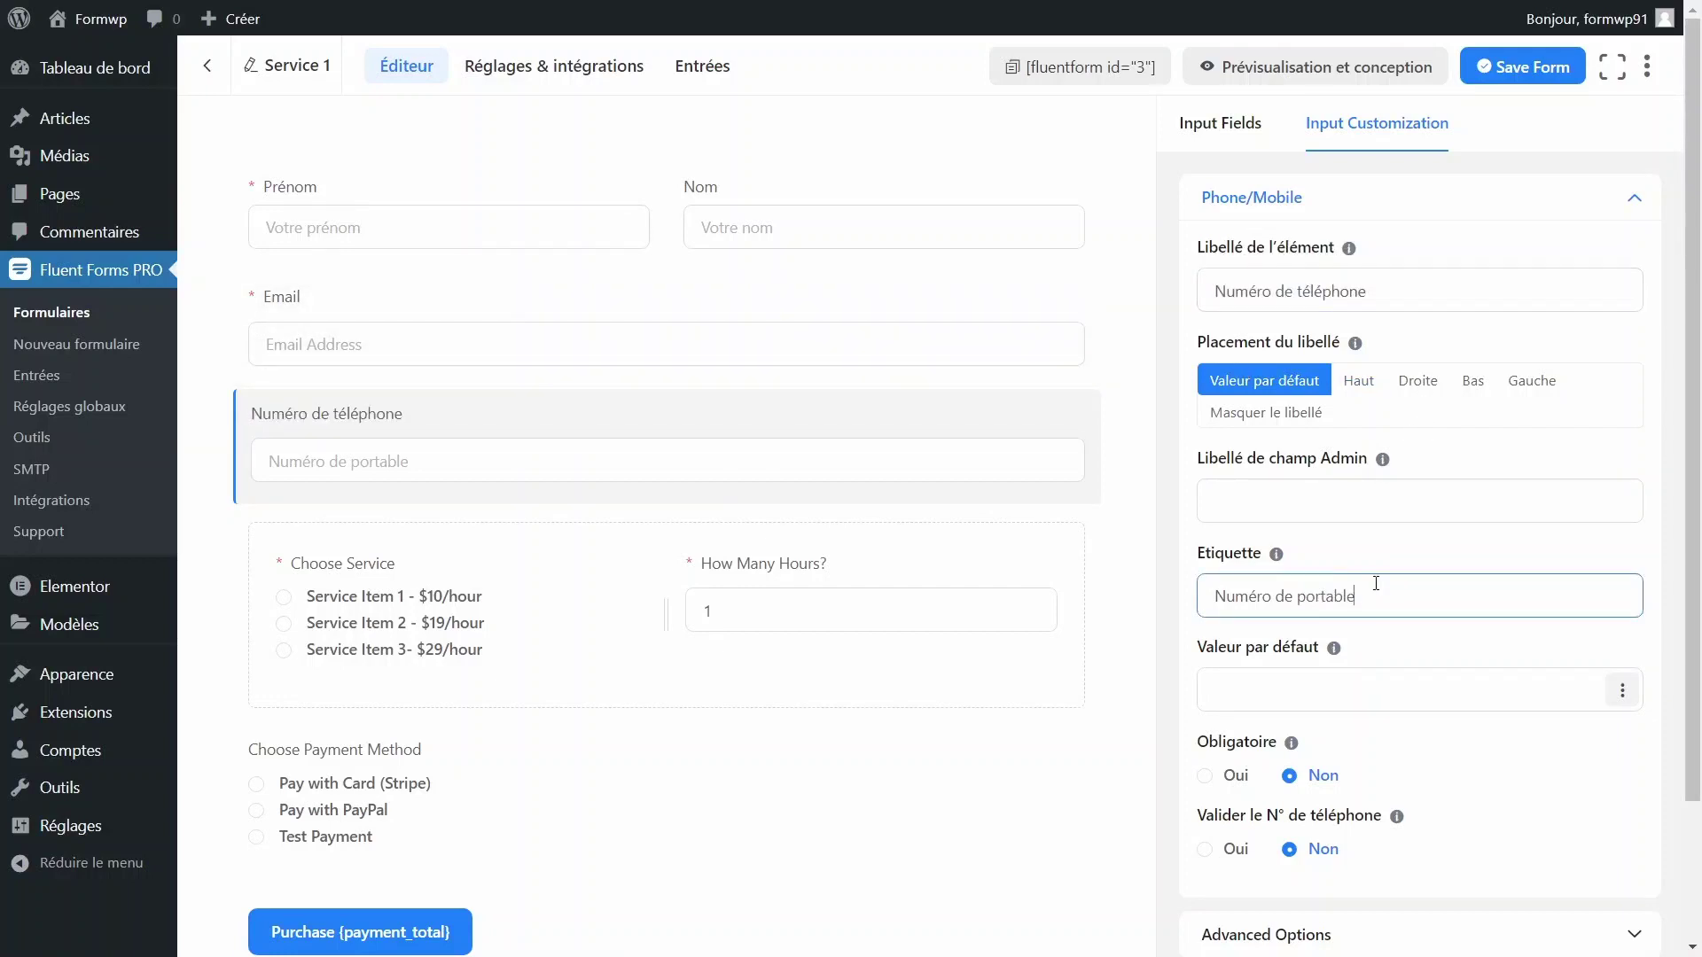
Make the Numéro de téléphone field mandatory and enable validation of the phone number
scroll(1436, 651, down, 2)
click(1240, 617)
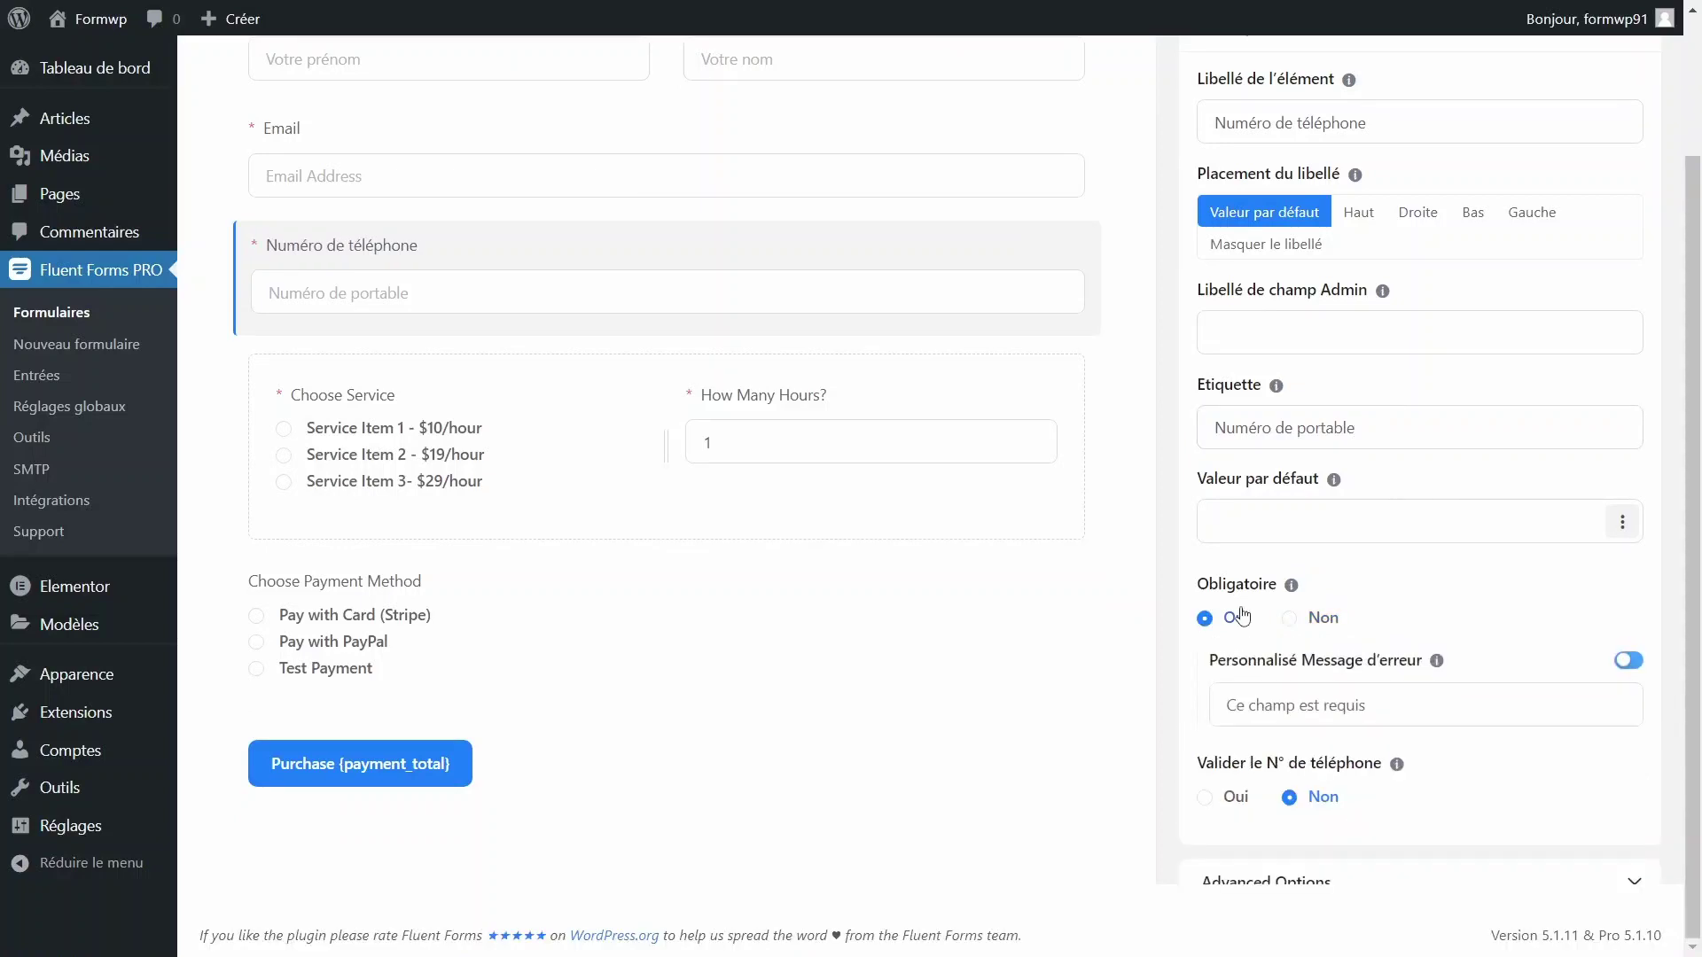
scroll(1223, 674, down, 1)
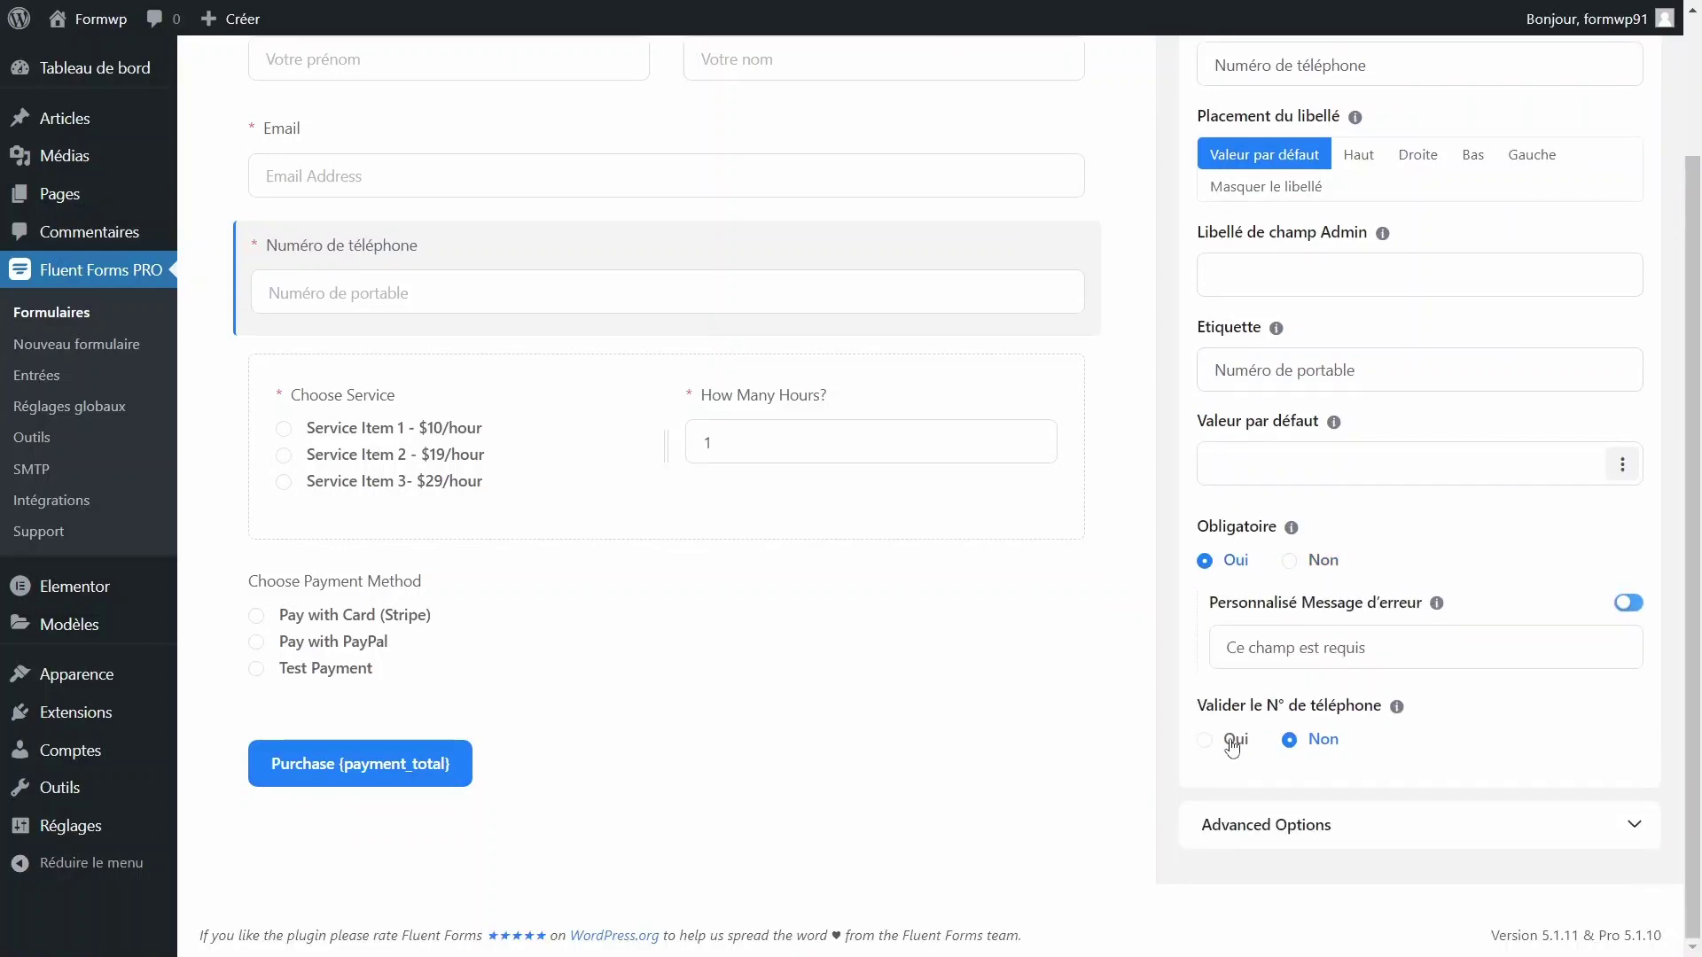
click(1233, 743)
Set the phone field's default country to France and save the form
scroll(1330, 691, down, 4)
click(1340, 685)
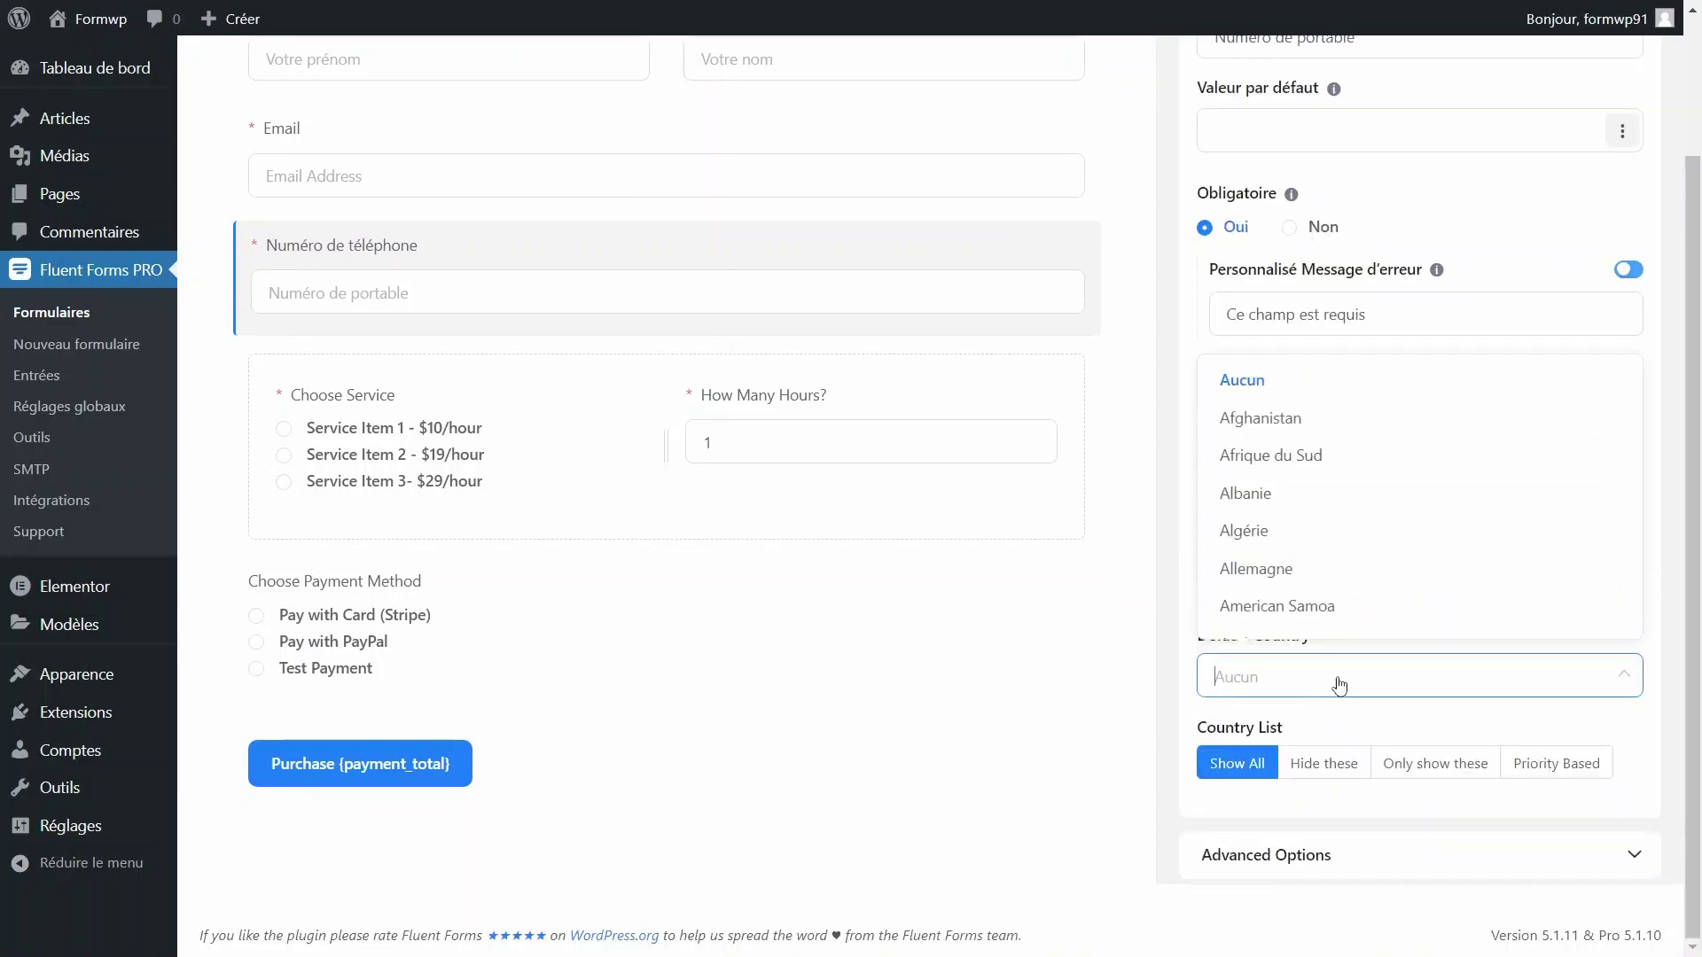
text(Fran)
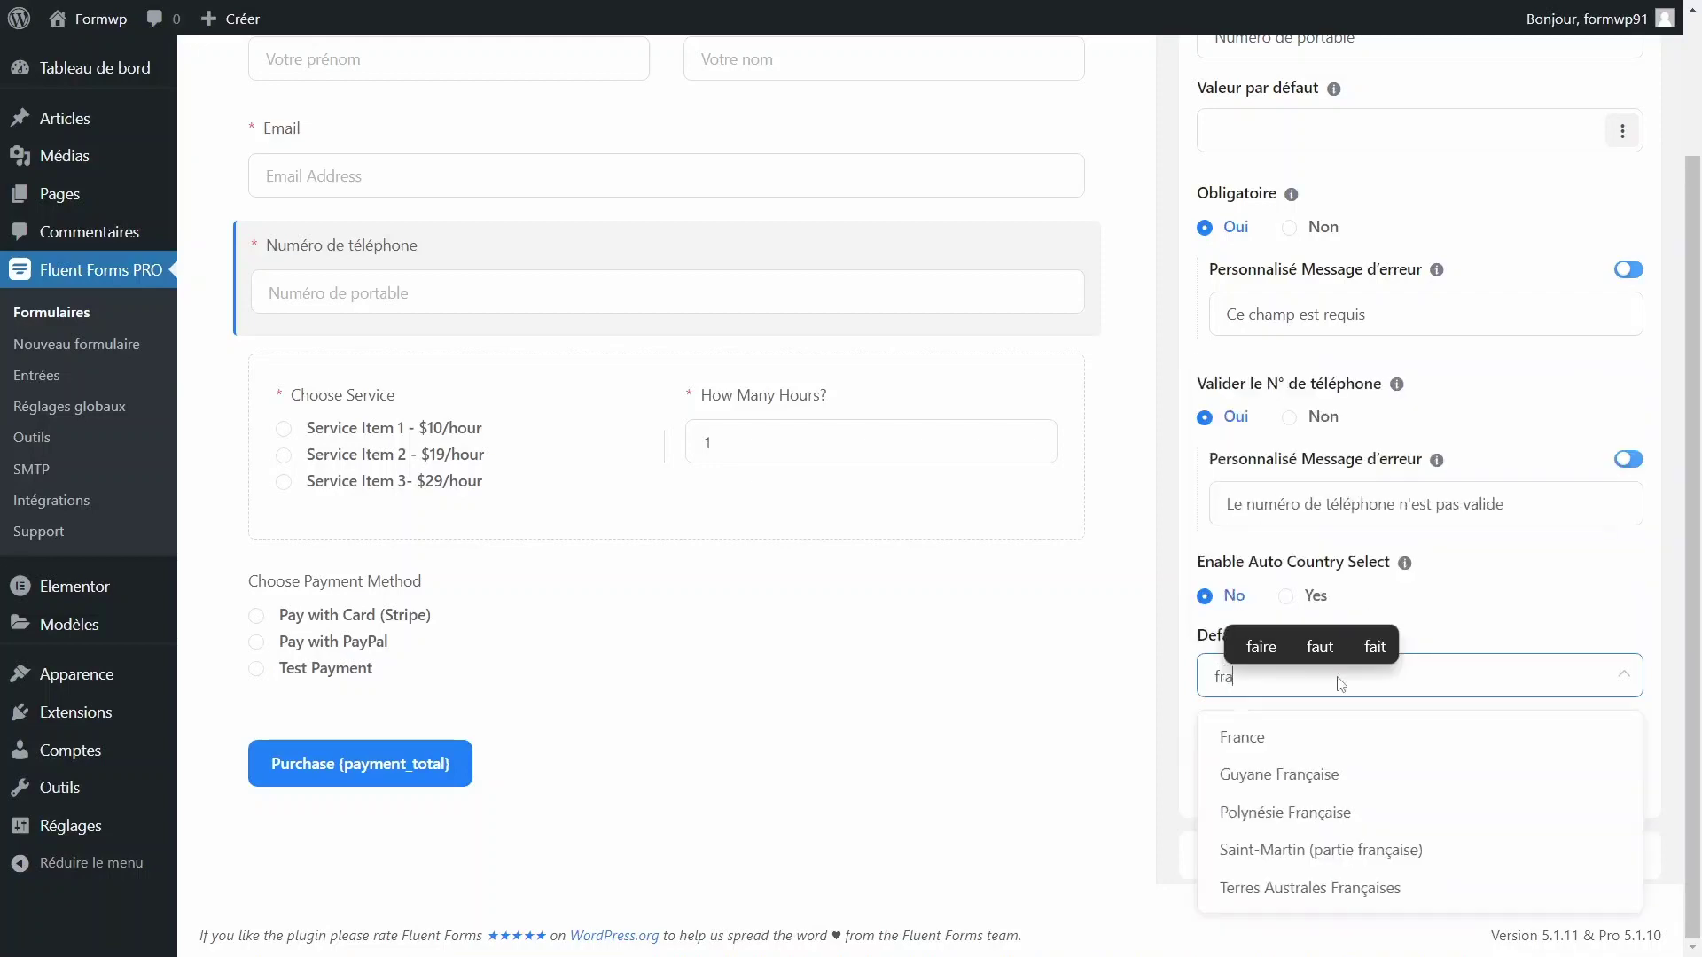
click(1281, 745)
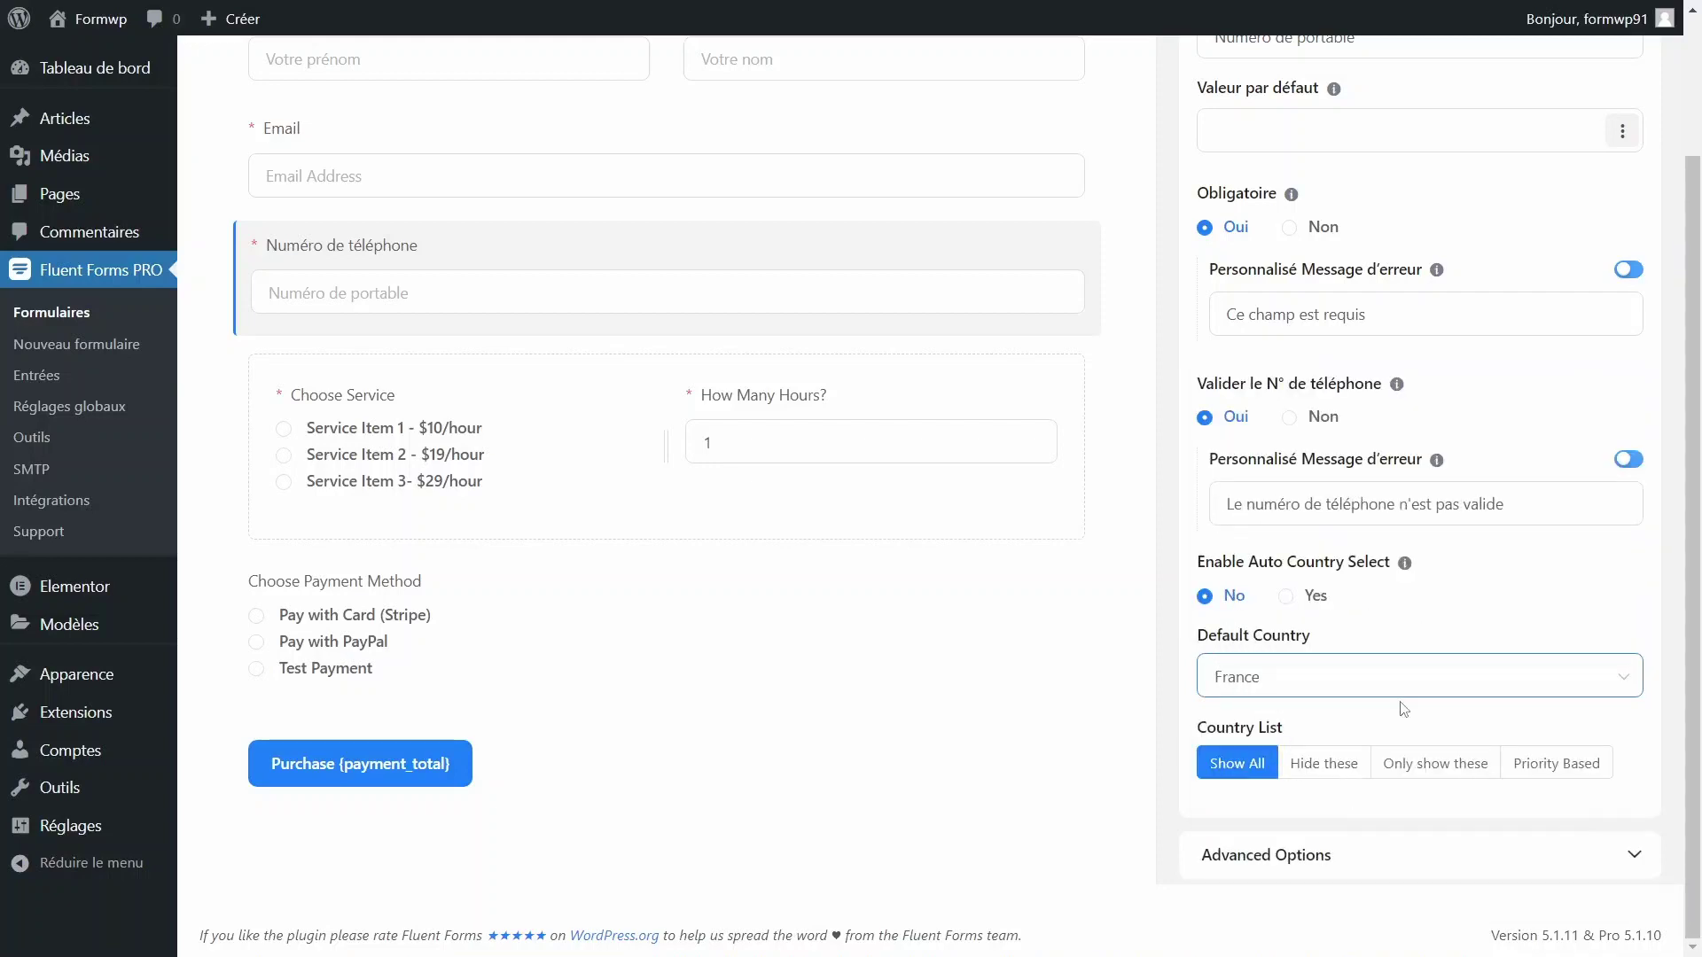
scroll(1404, 707, down, 1)
scroll(1401, 700, up, 5)
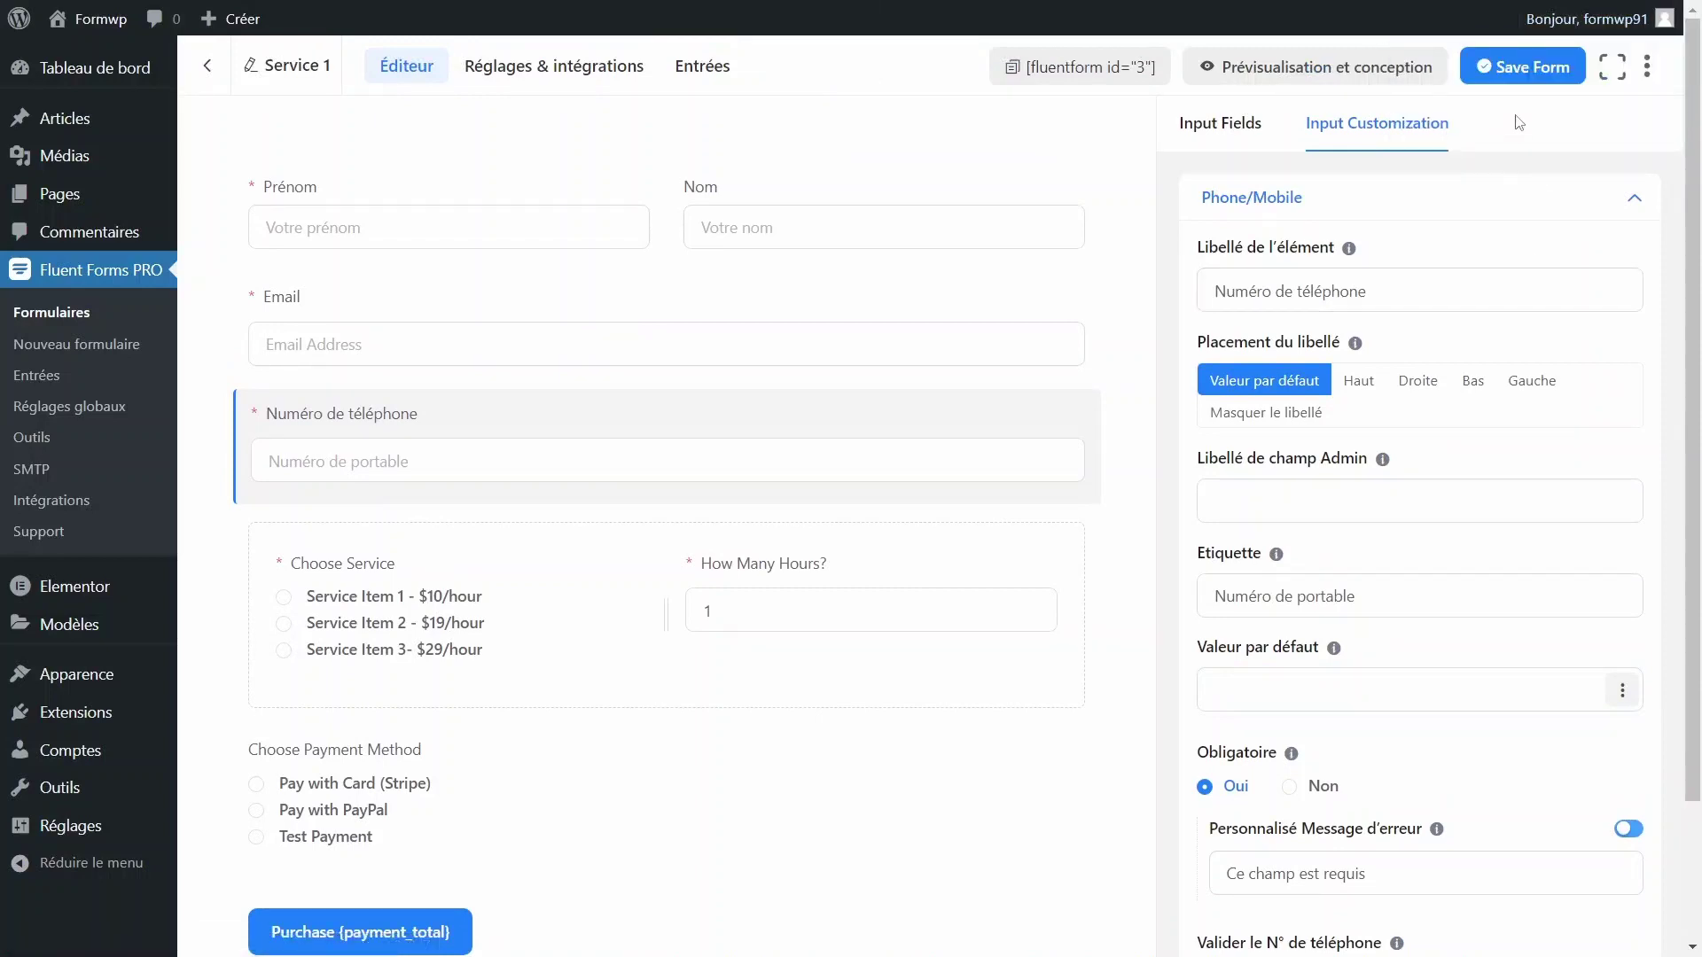
click(1522, 67)
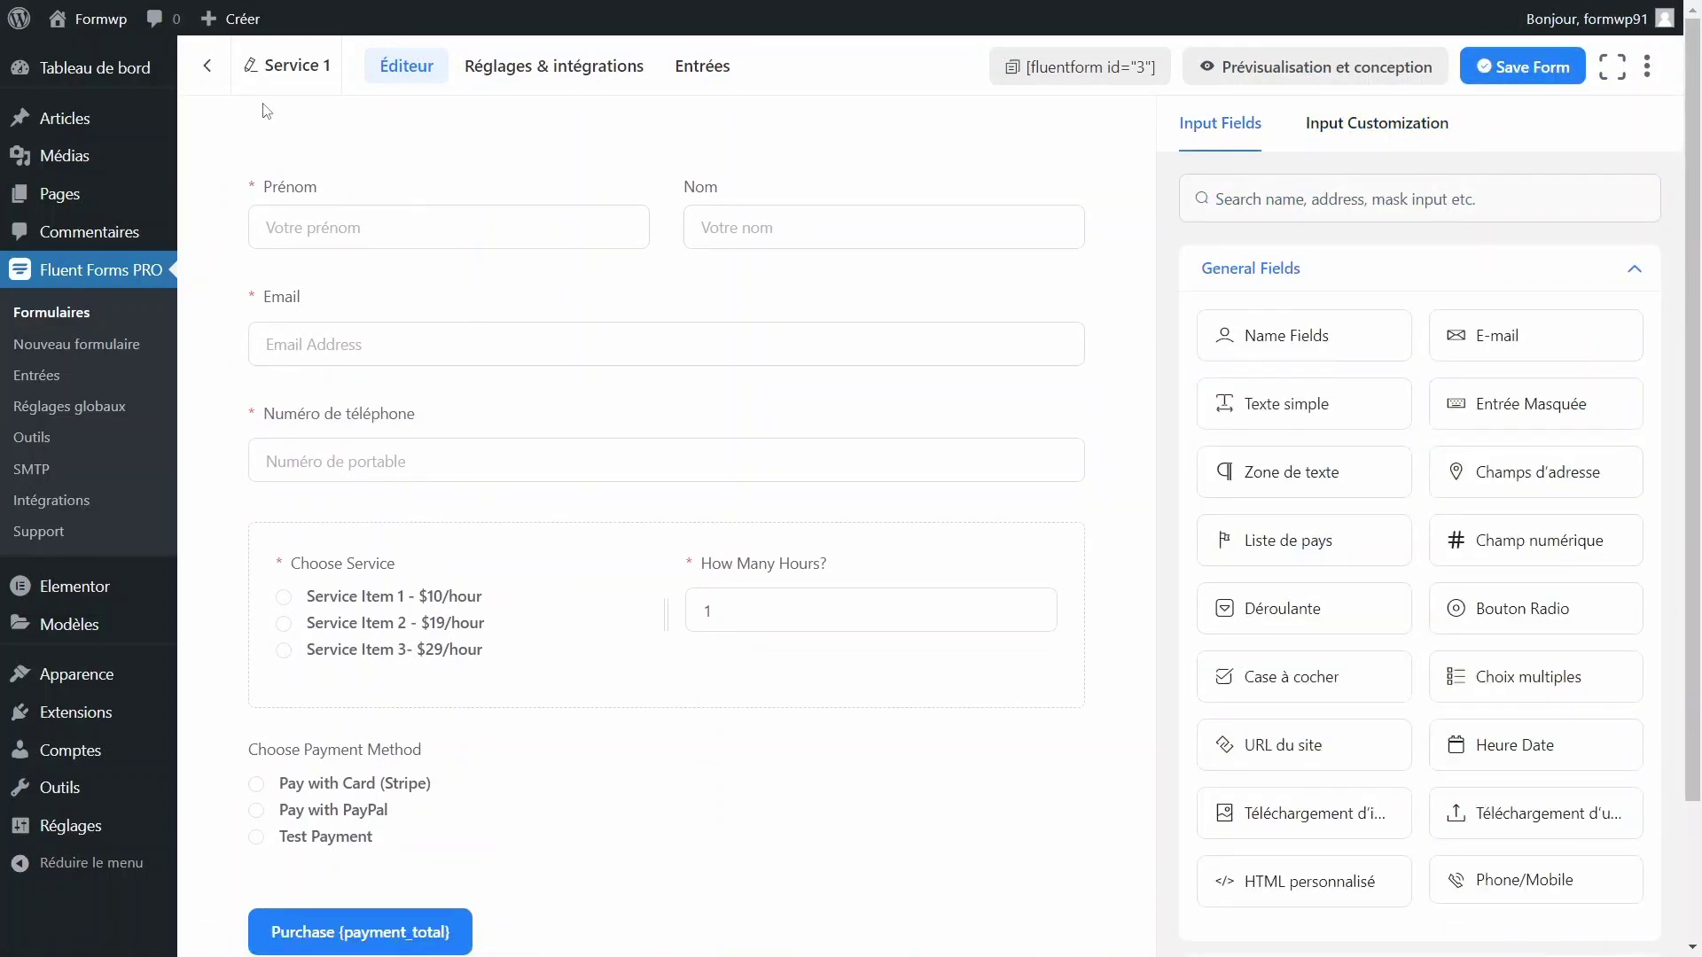
Enable the payment module in the payment settings, with "Wpaddict" as business name and "adresse" as business address
click(208, 69)
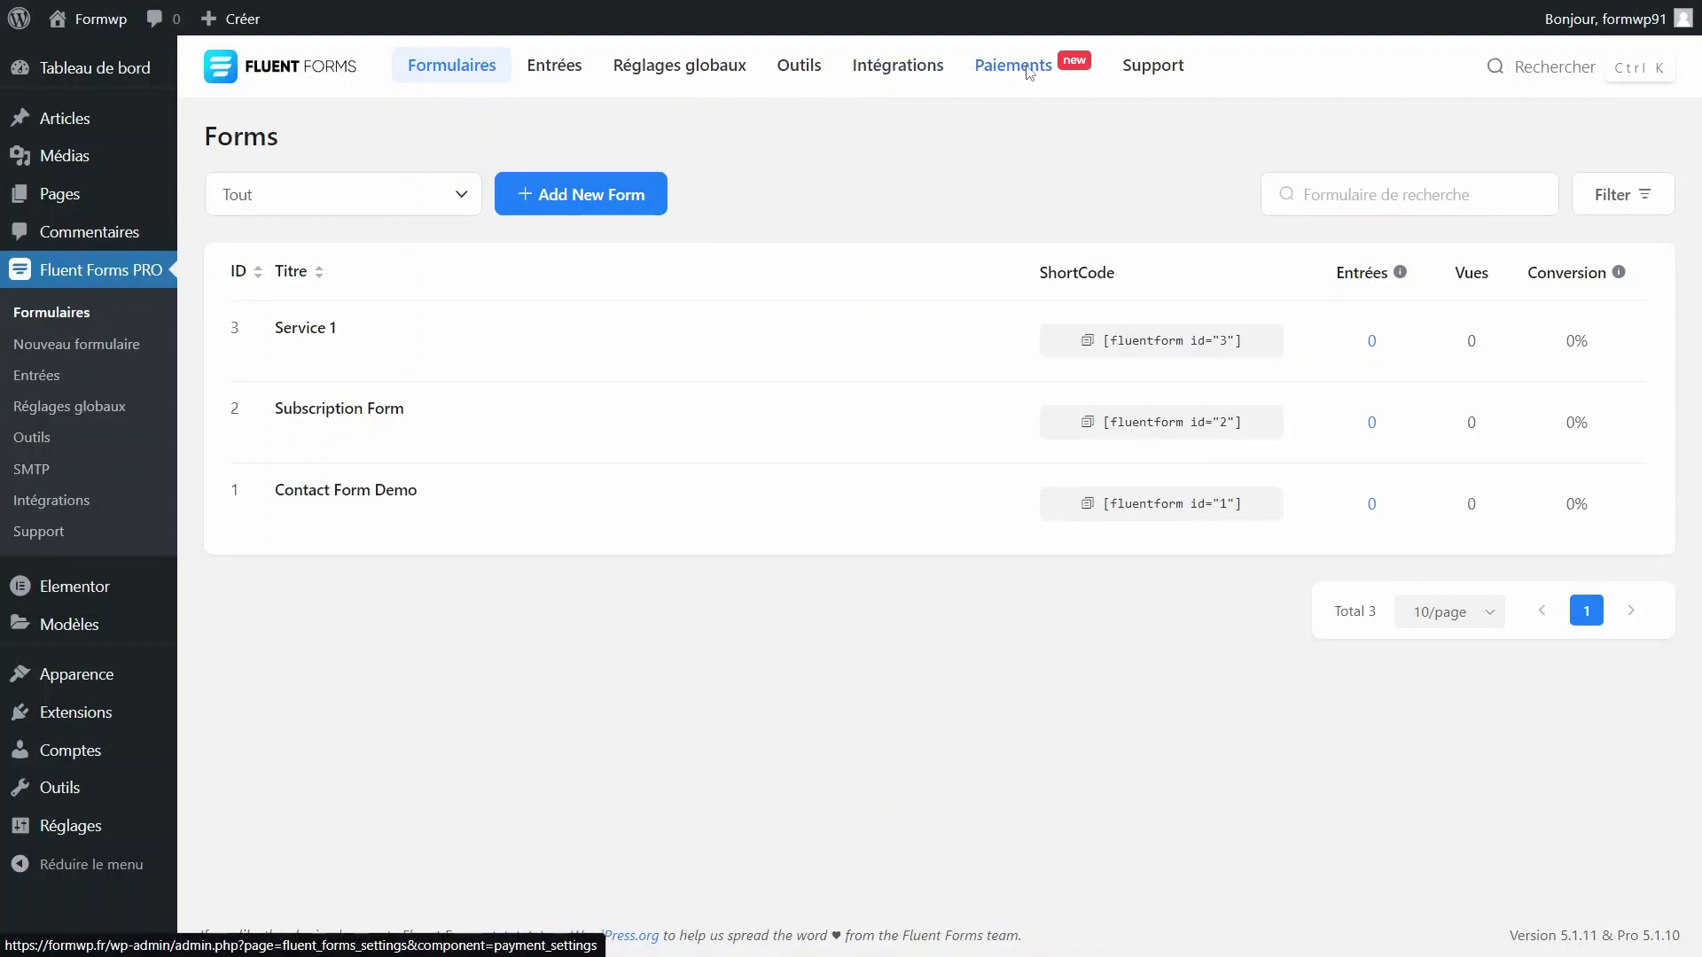
click(1028, 72)
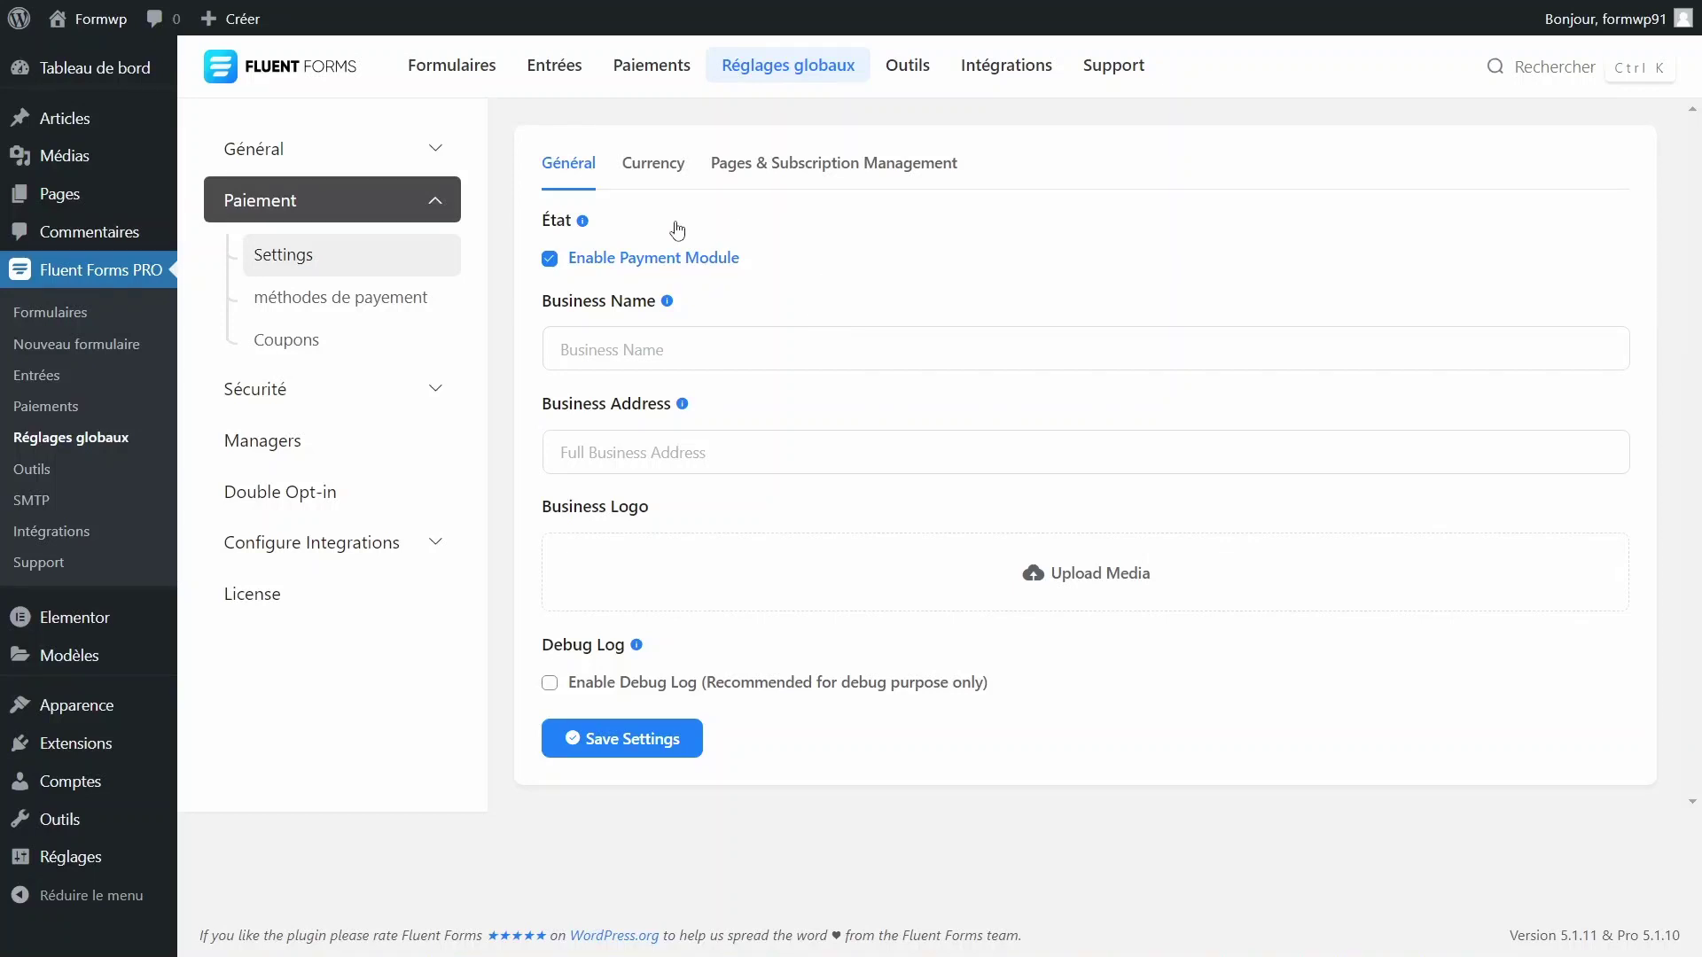
click(621, 354)
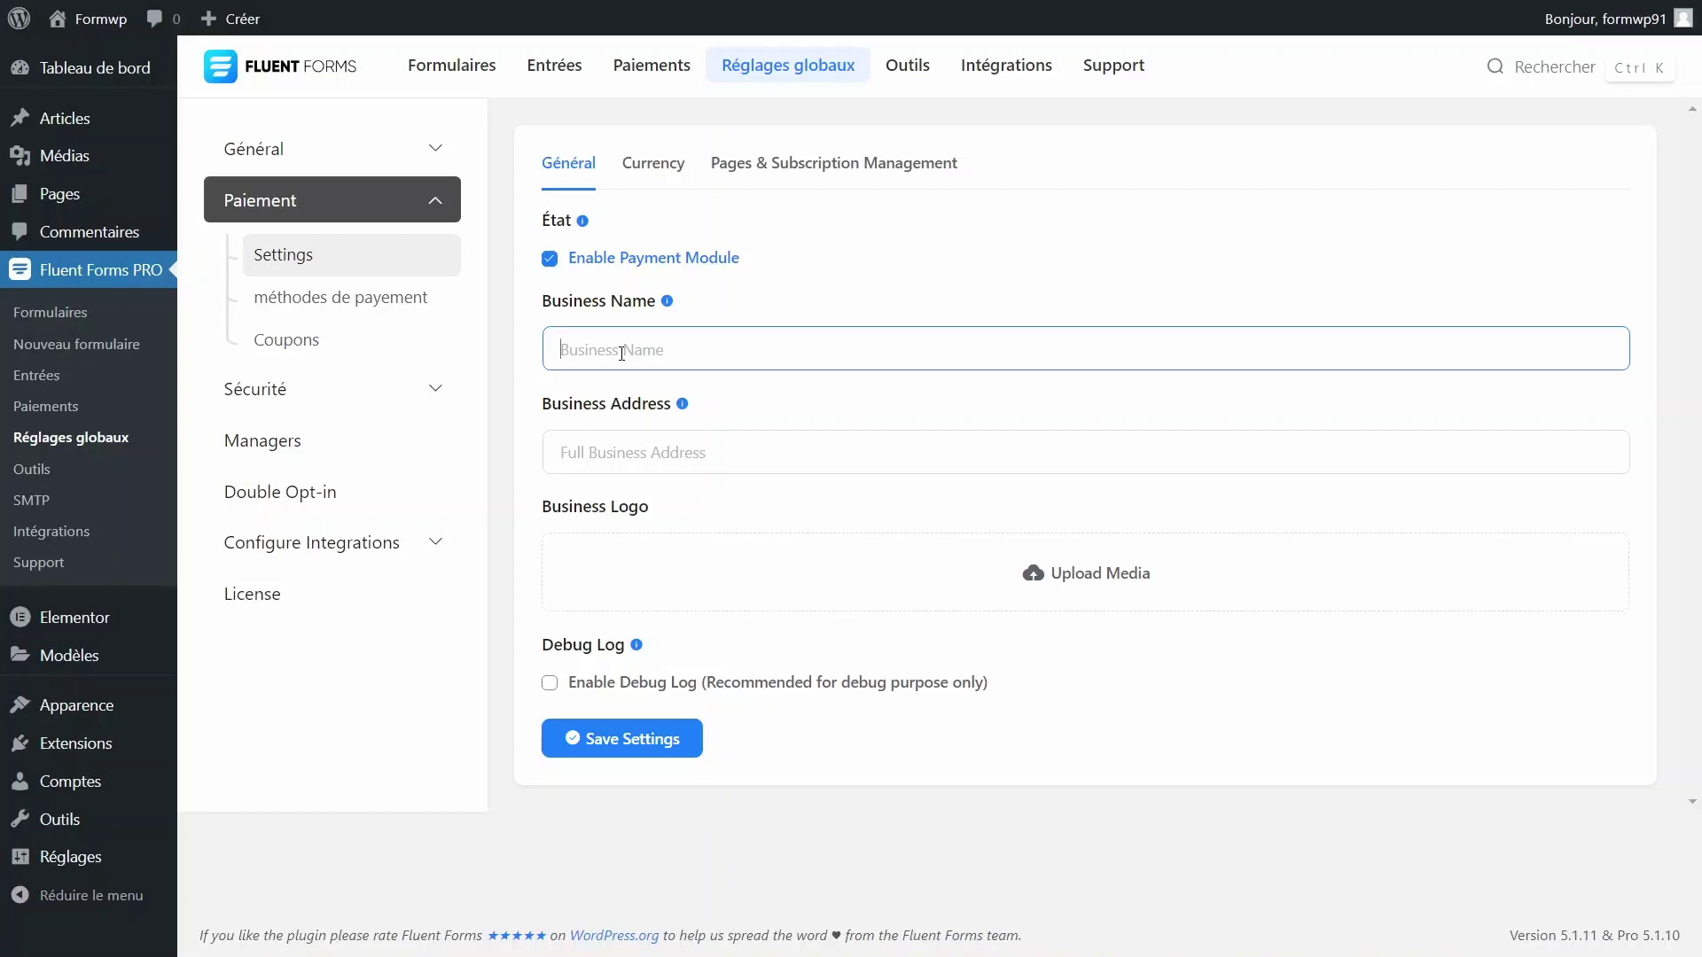
text(Wpaddict)
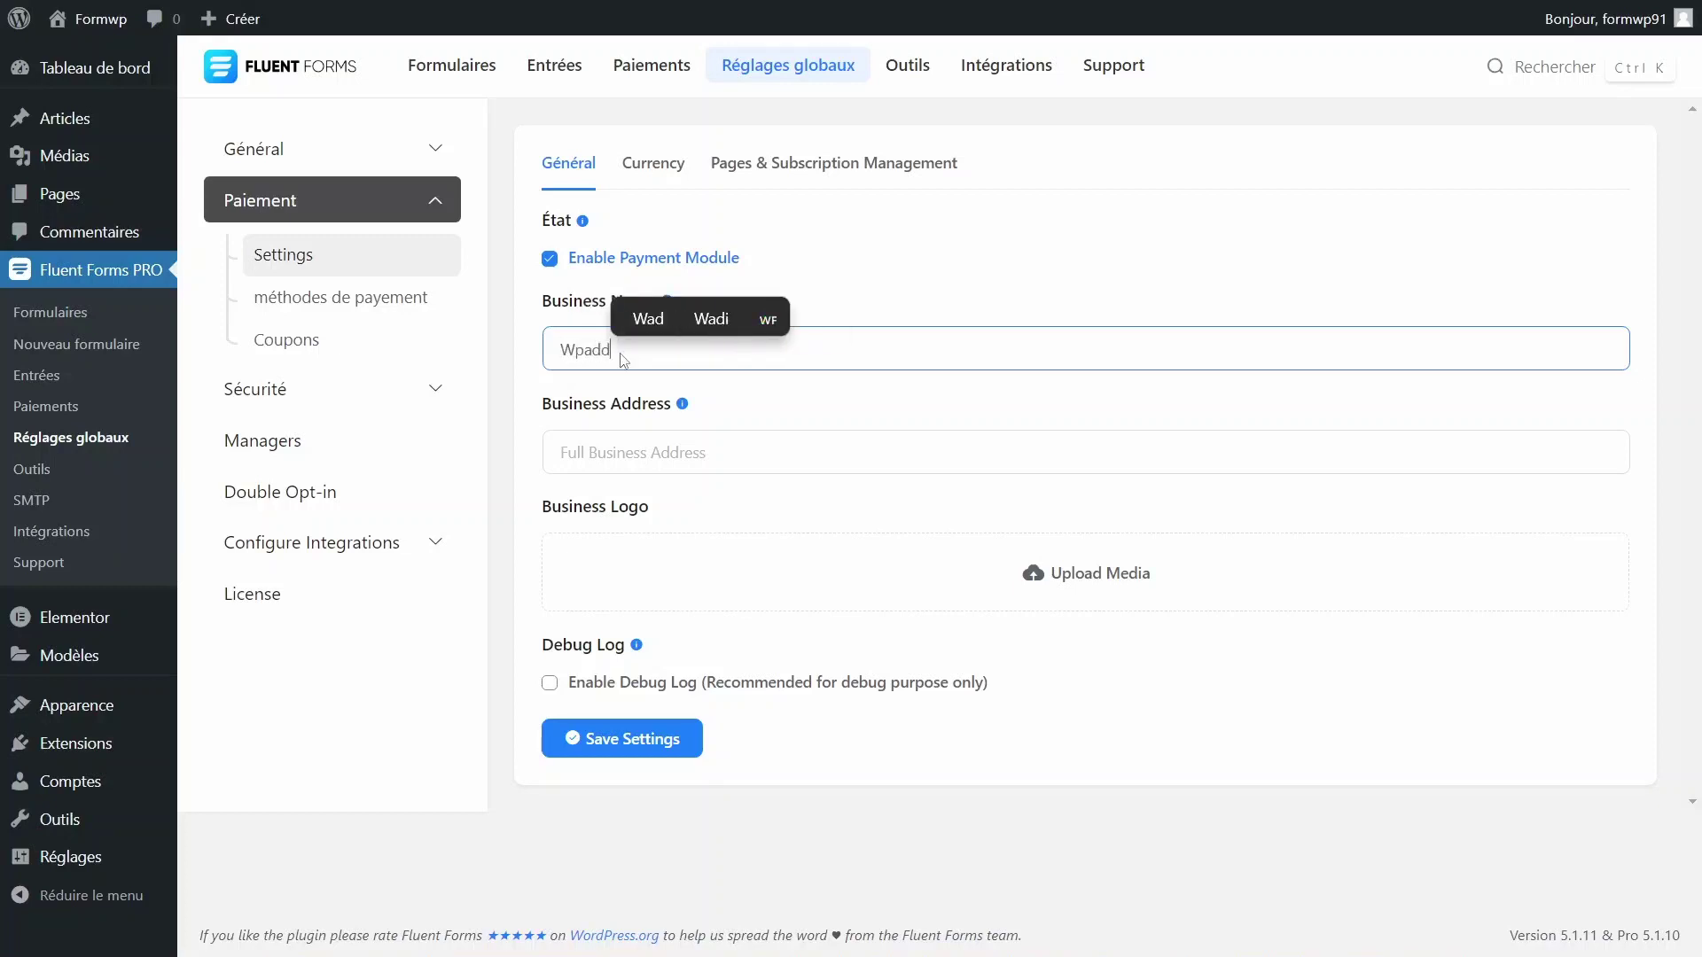
click(722, 451)
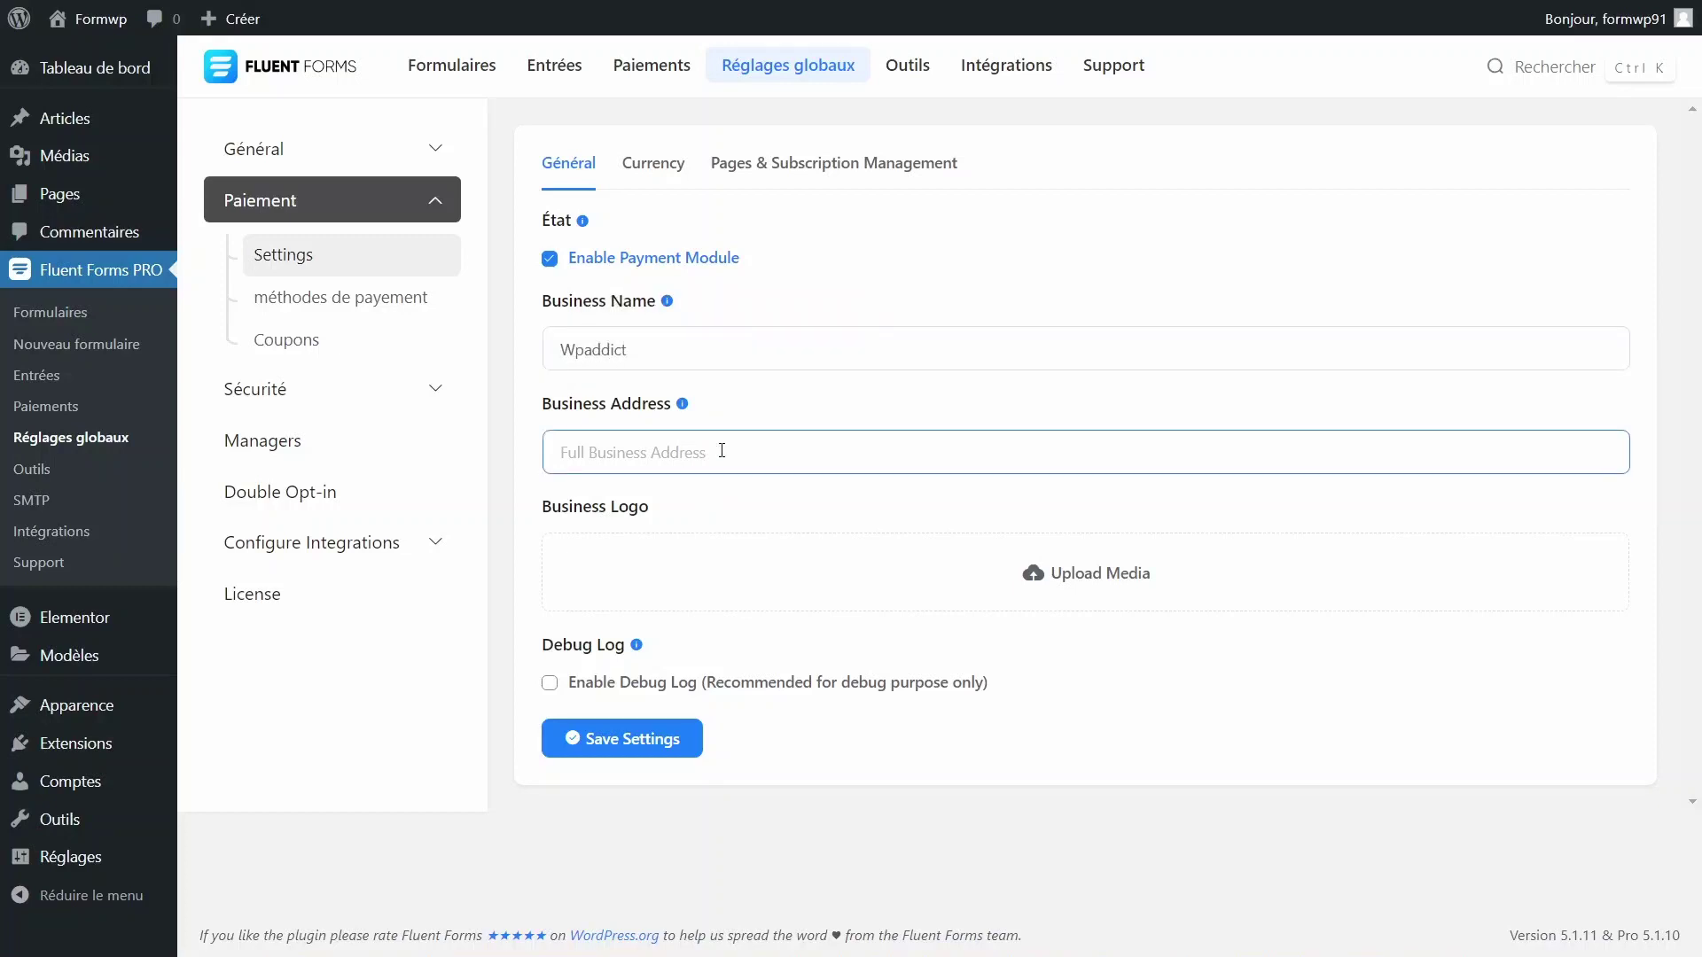
Add logo-tuto-01.png from the media library as the business logo and save the payment settings
click(1086, 574)
scroll(638, 687, down, 2)
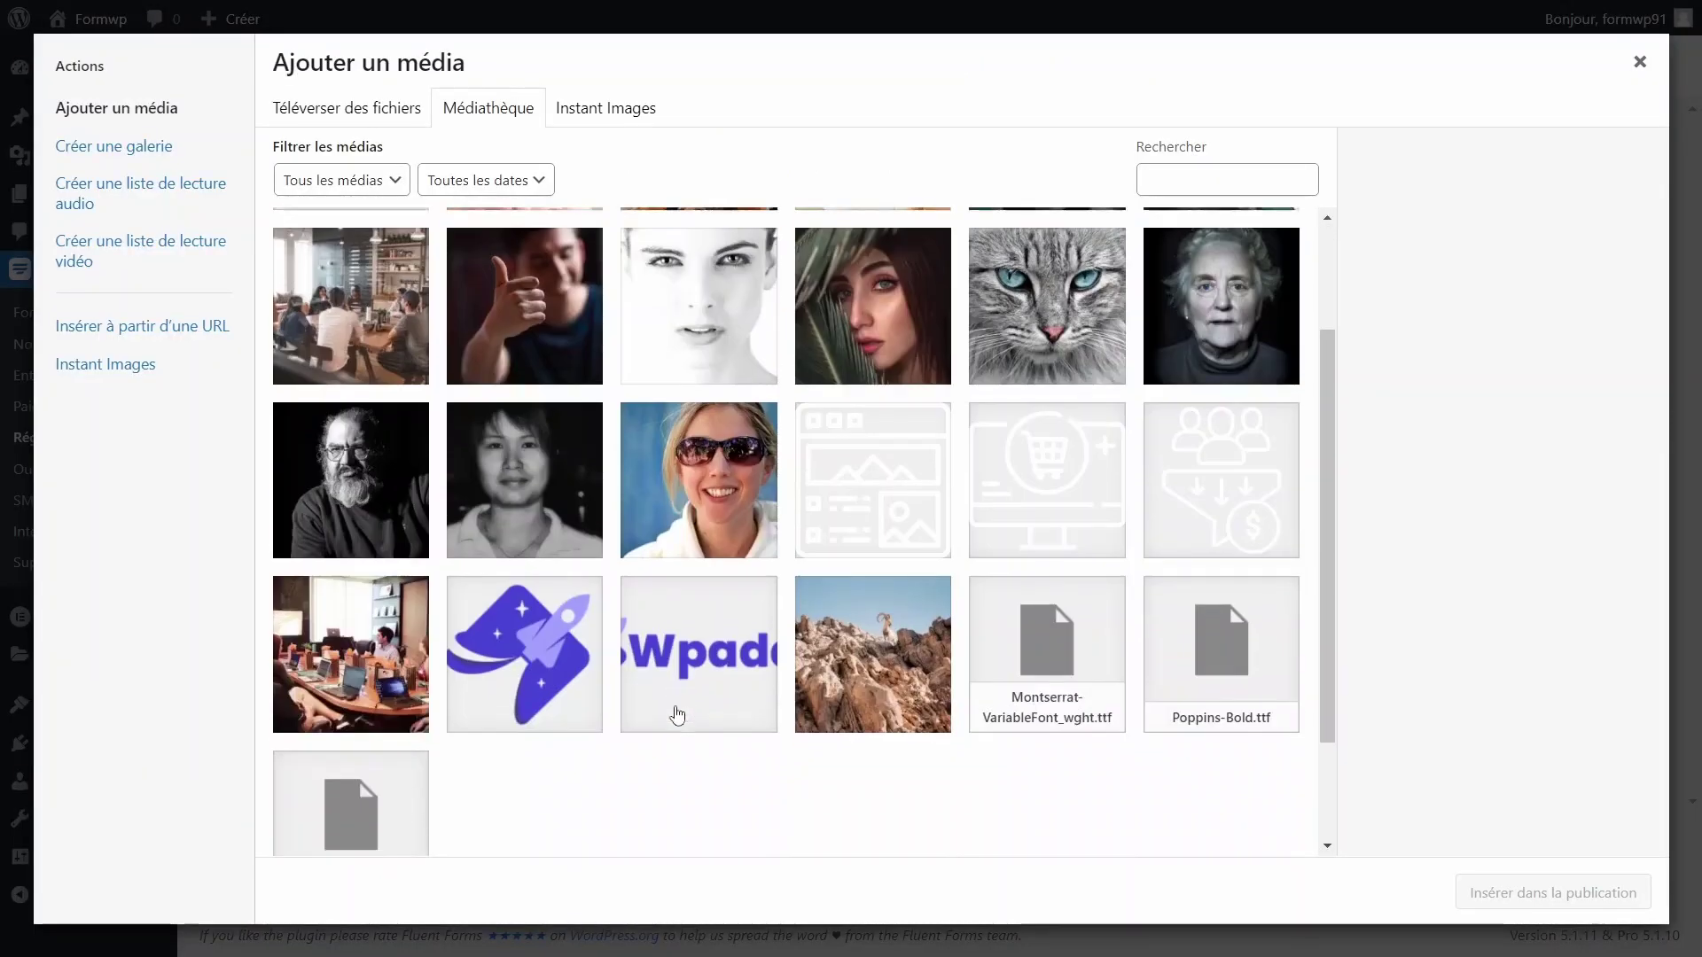
click(665, 652)
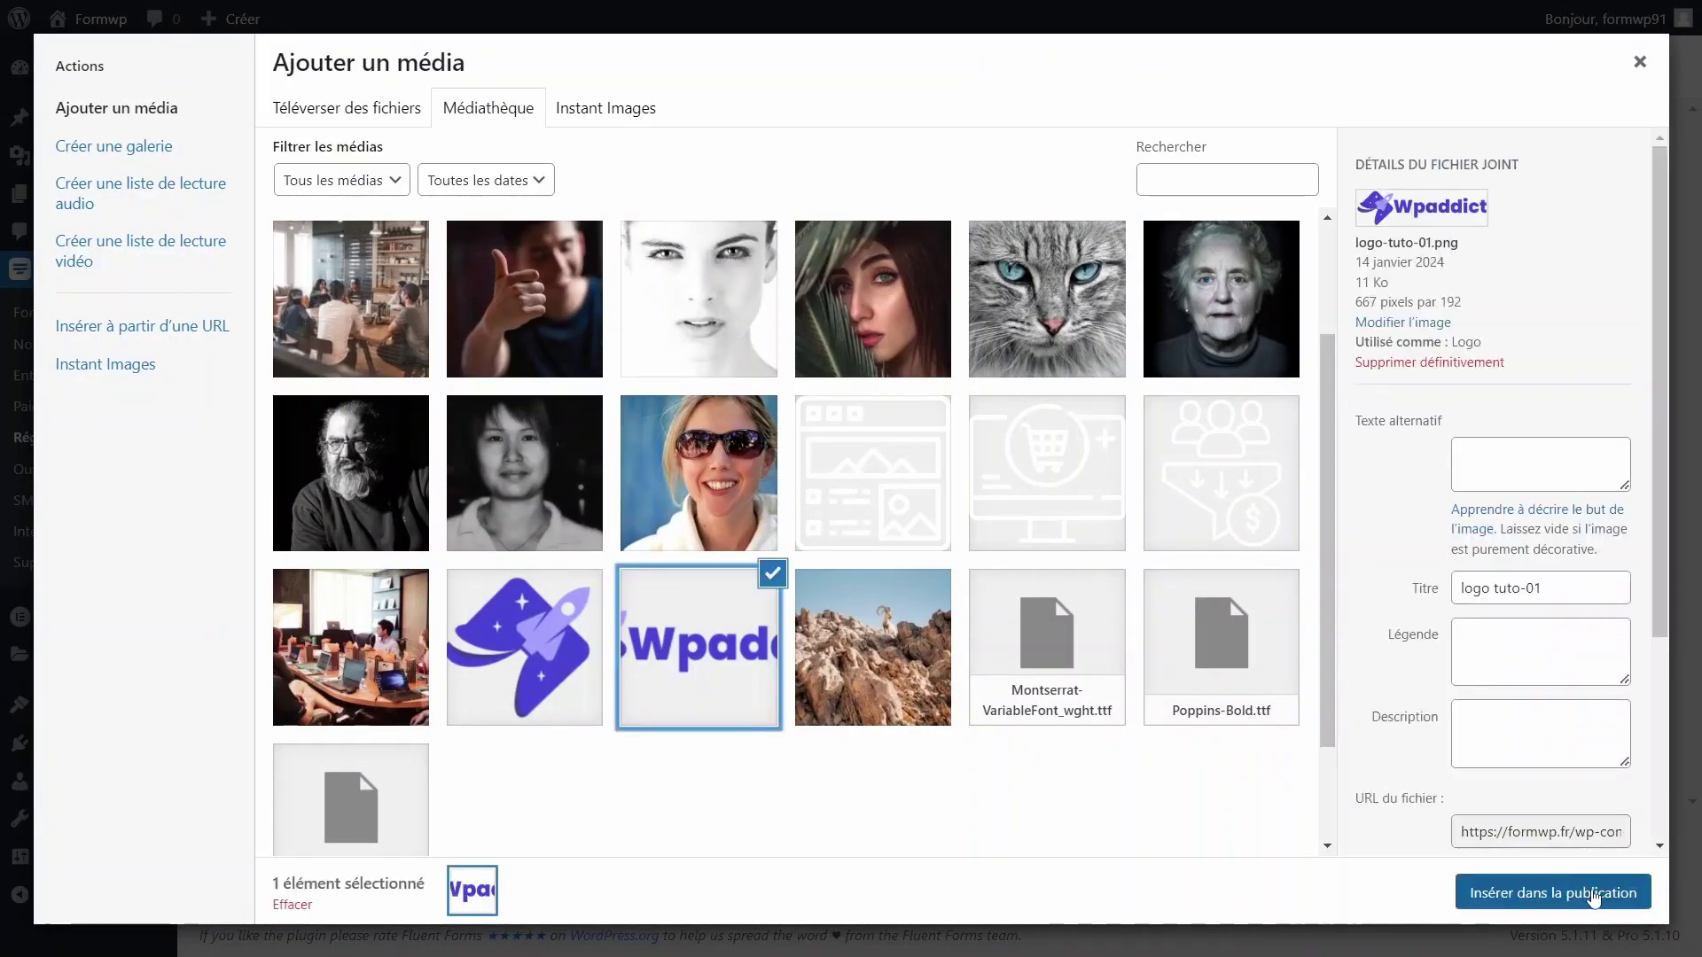
click(1592, 896)
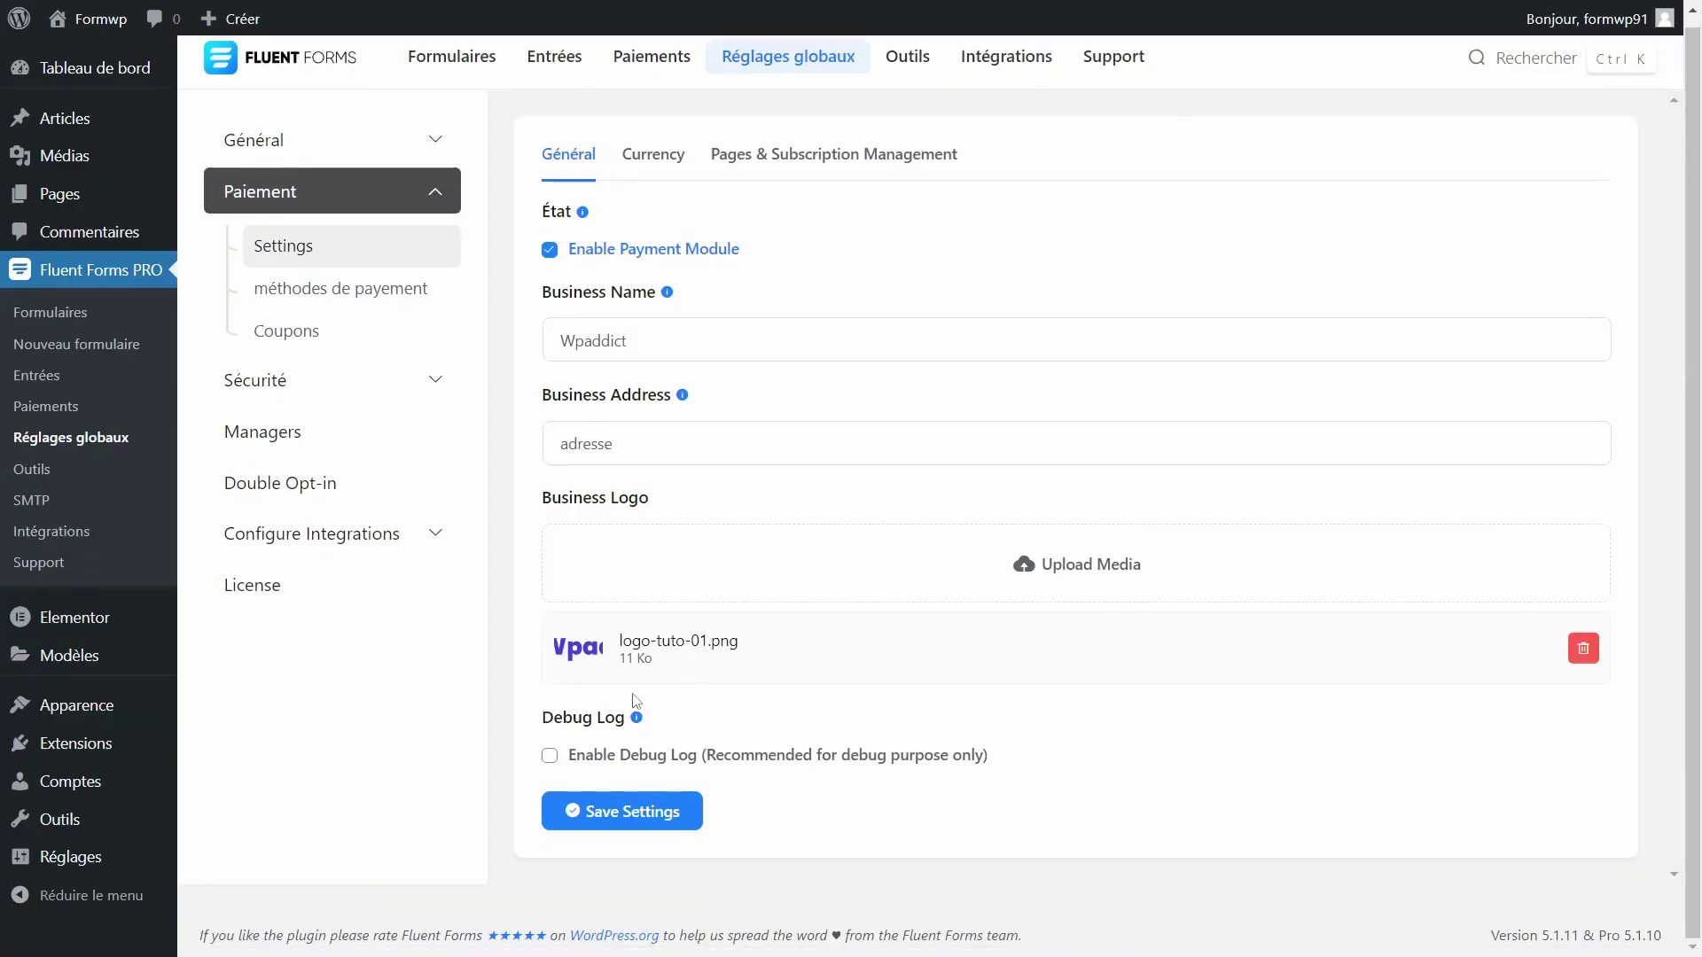
click(623, 816)
Enable the Stripe payment method in Test Mode and start connecting a Stripe account
click(362, 310)
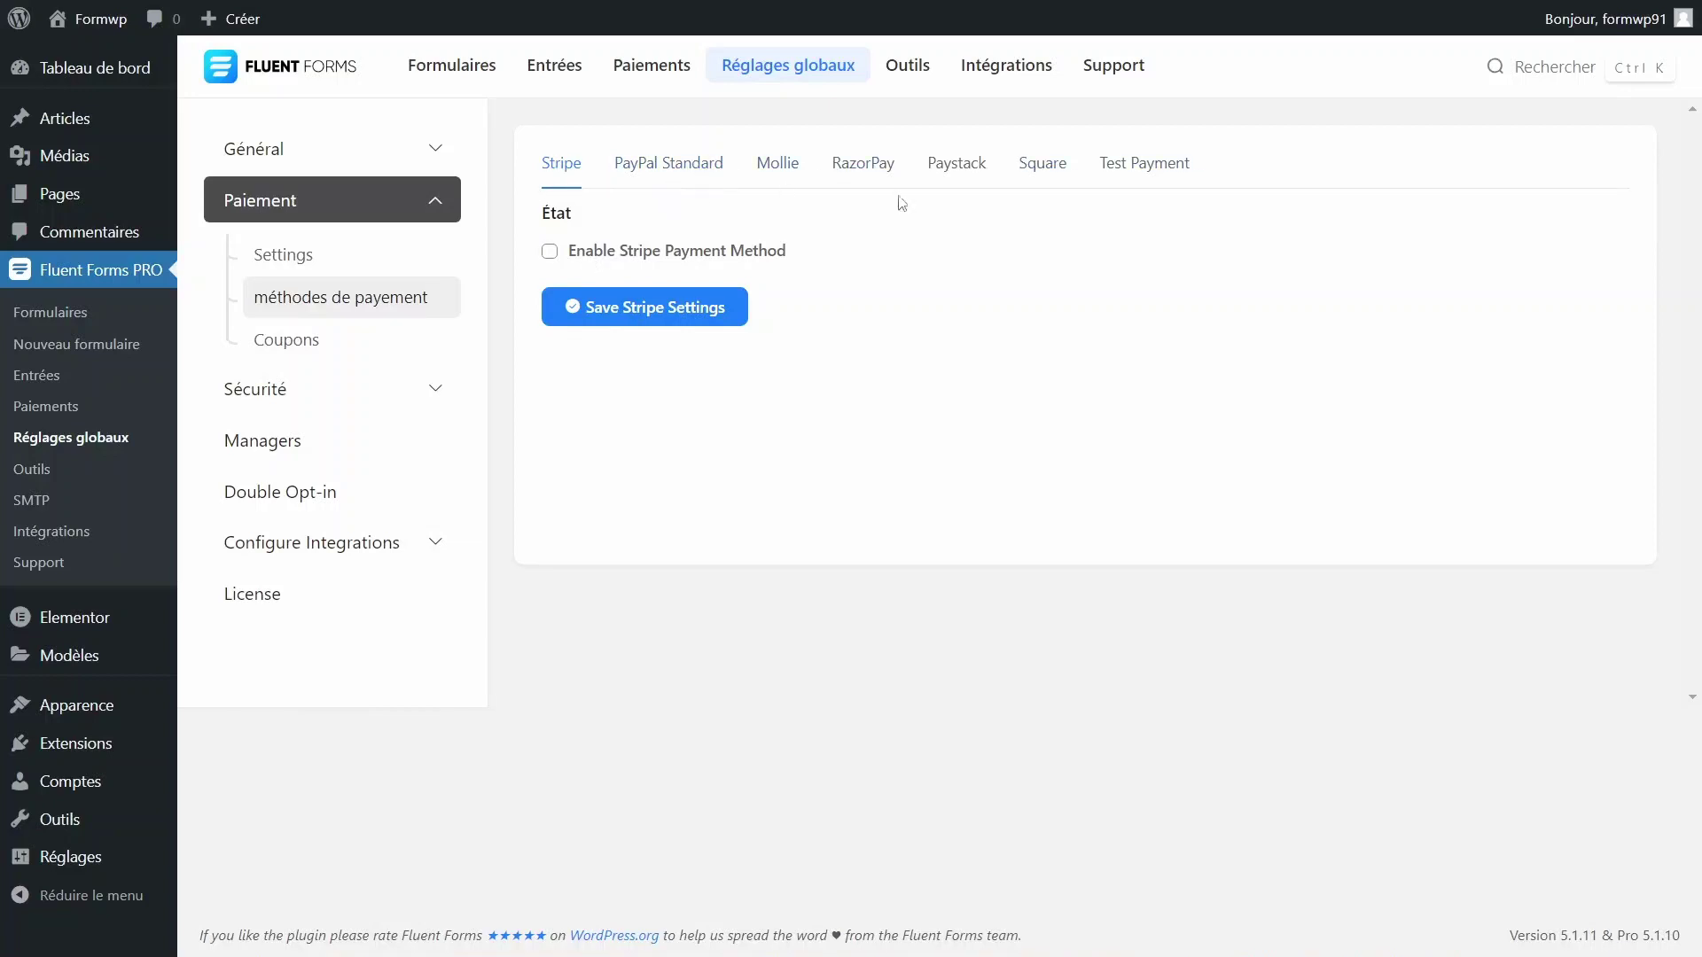
click(604, 255)
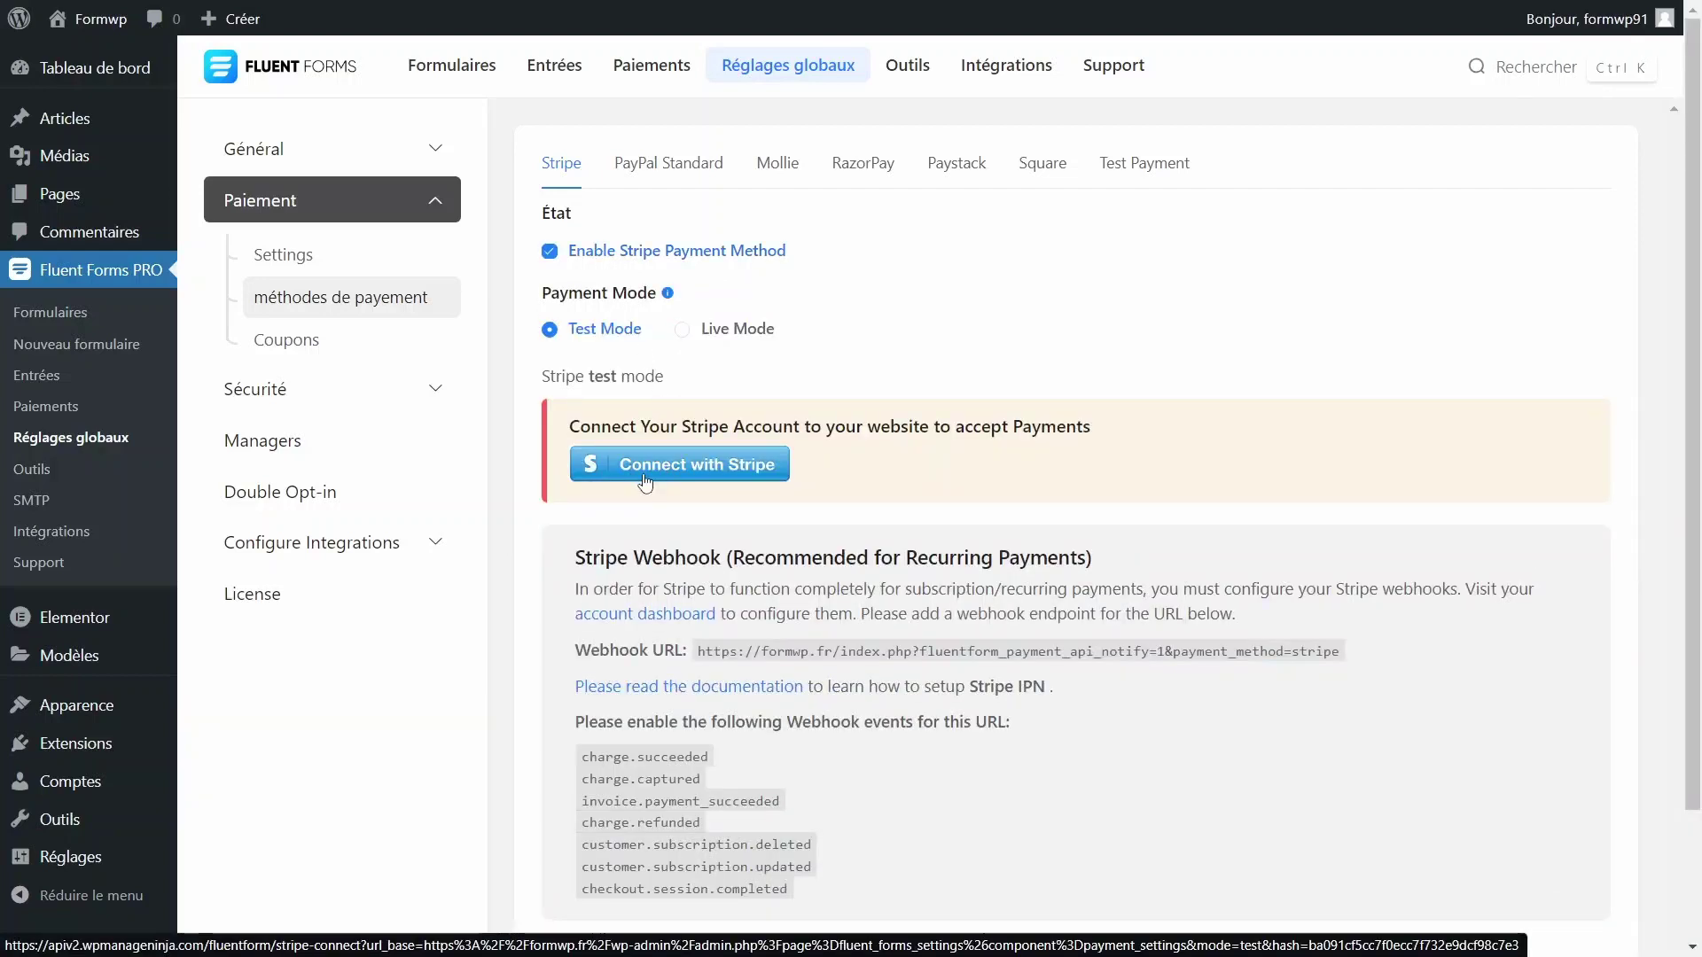
click(645, 479)
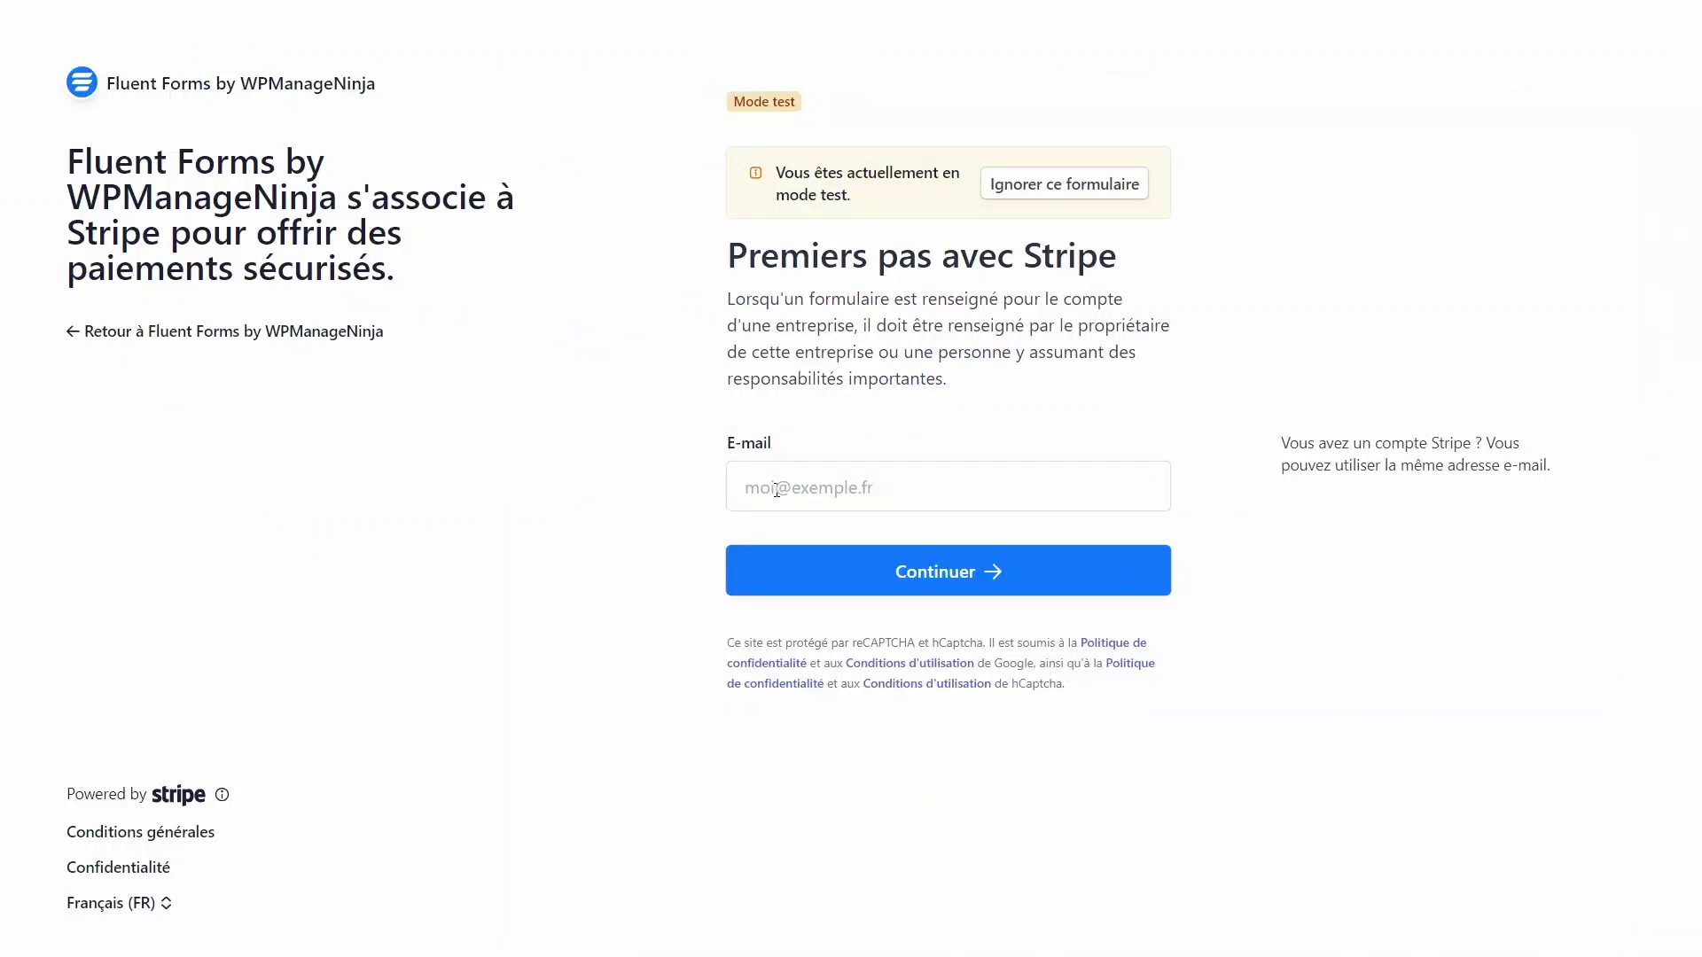
Sign in to Stripe with the account e-mail and password, and connect the Ecompresta account to Fluent Forms
click(776, 490)
click(842, 530)
click(955, 576)
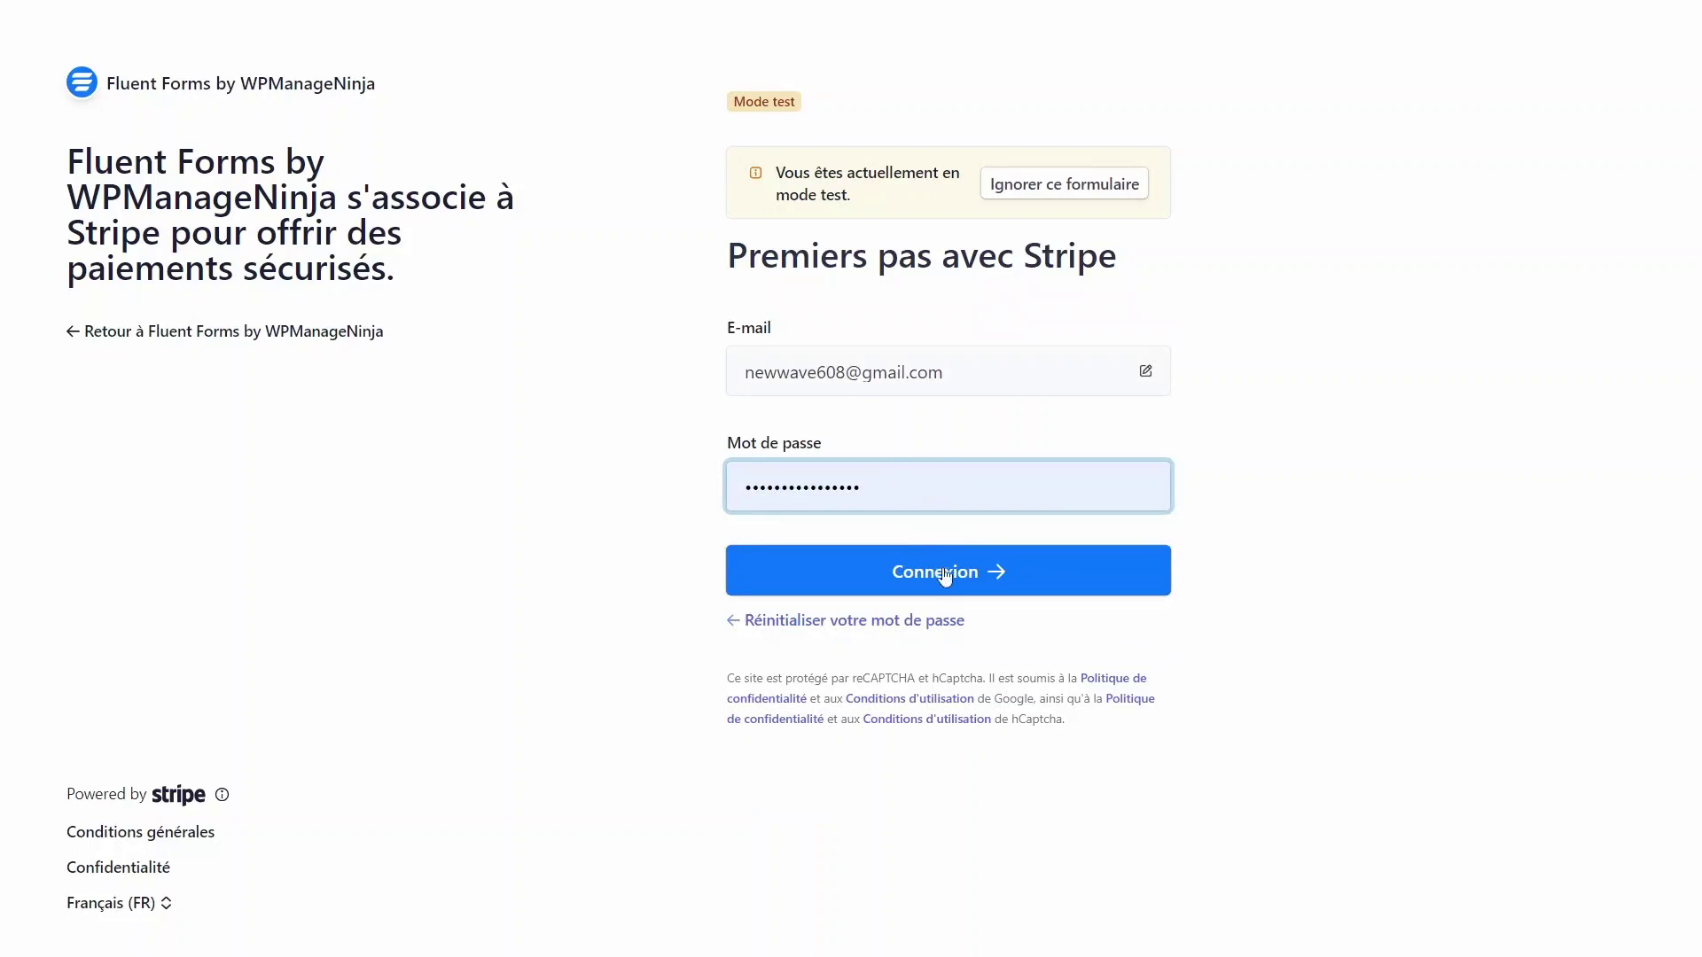
click(947, 574)
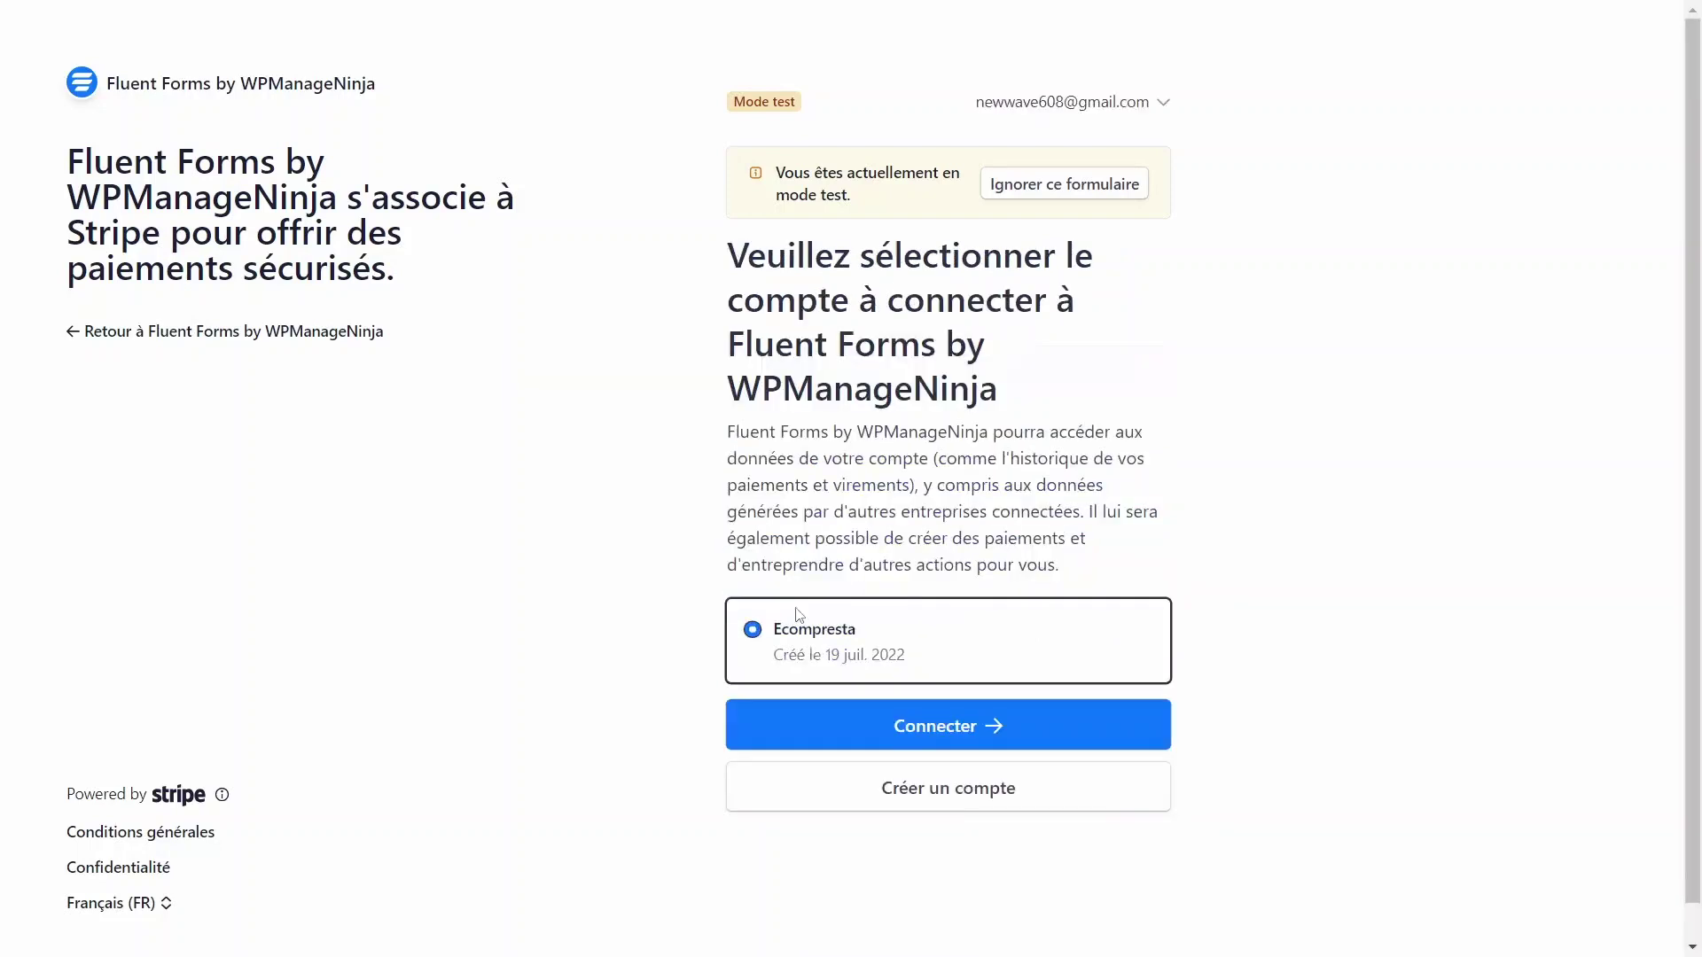
click(962, 732)
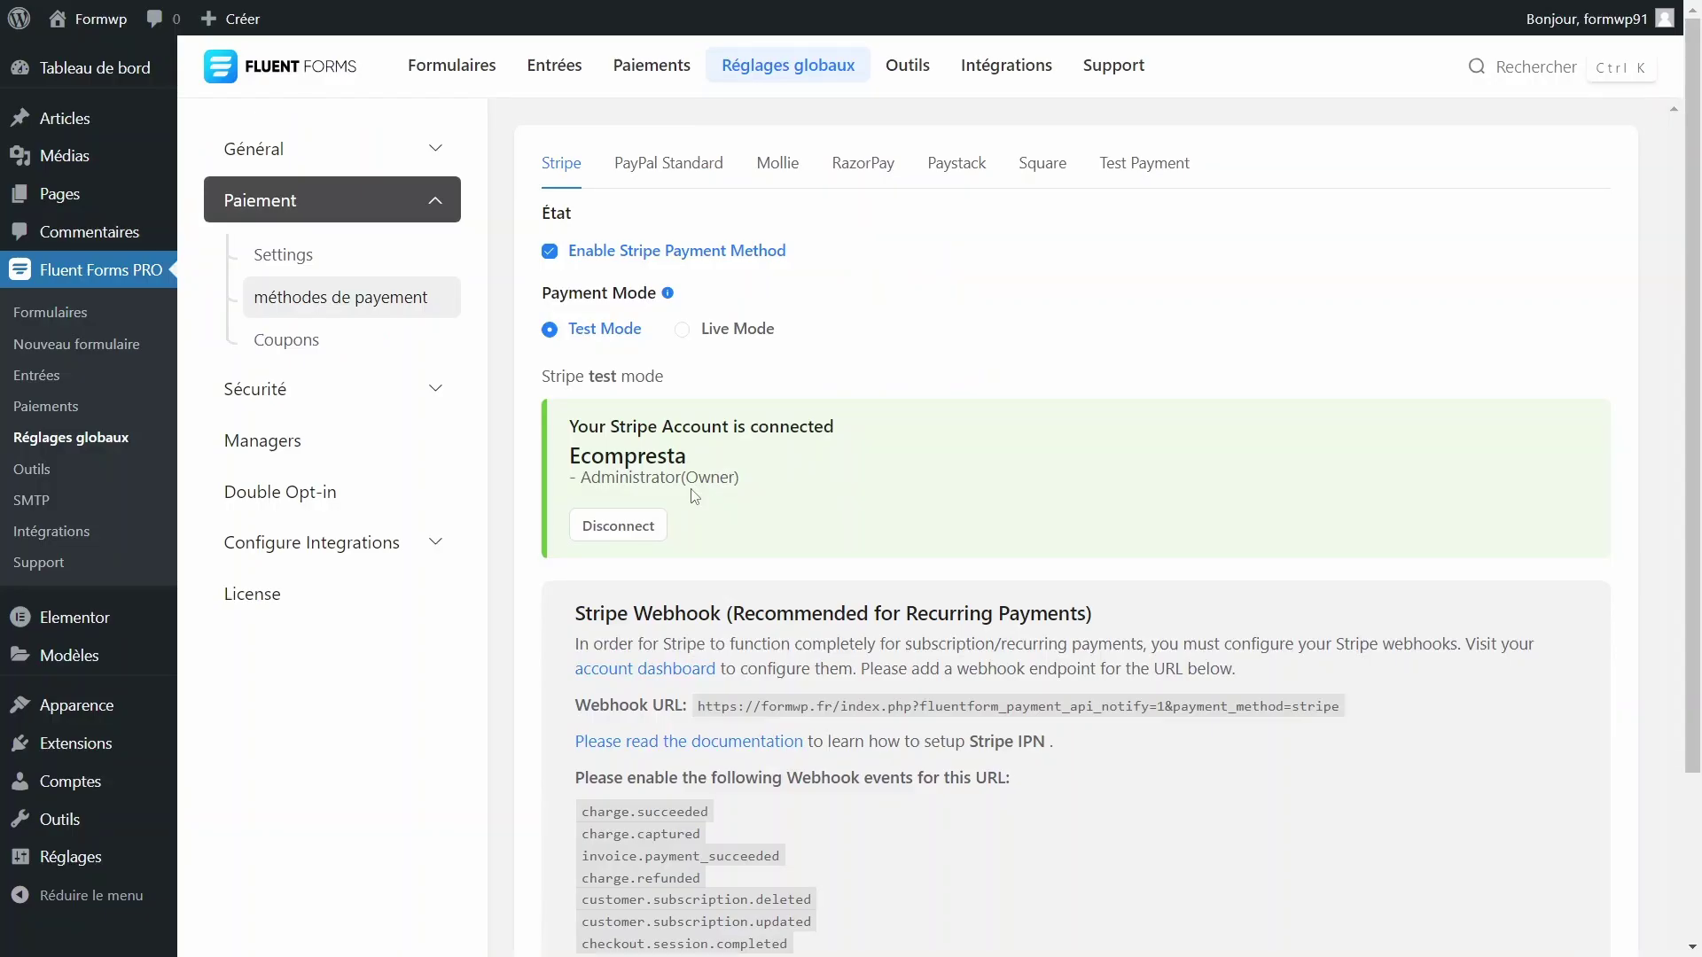
click(676, 174)
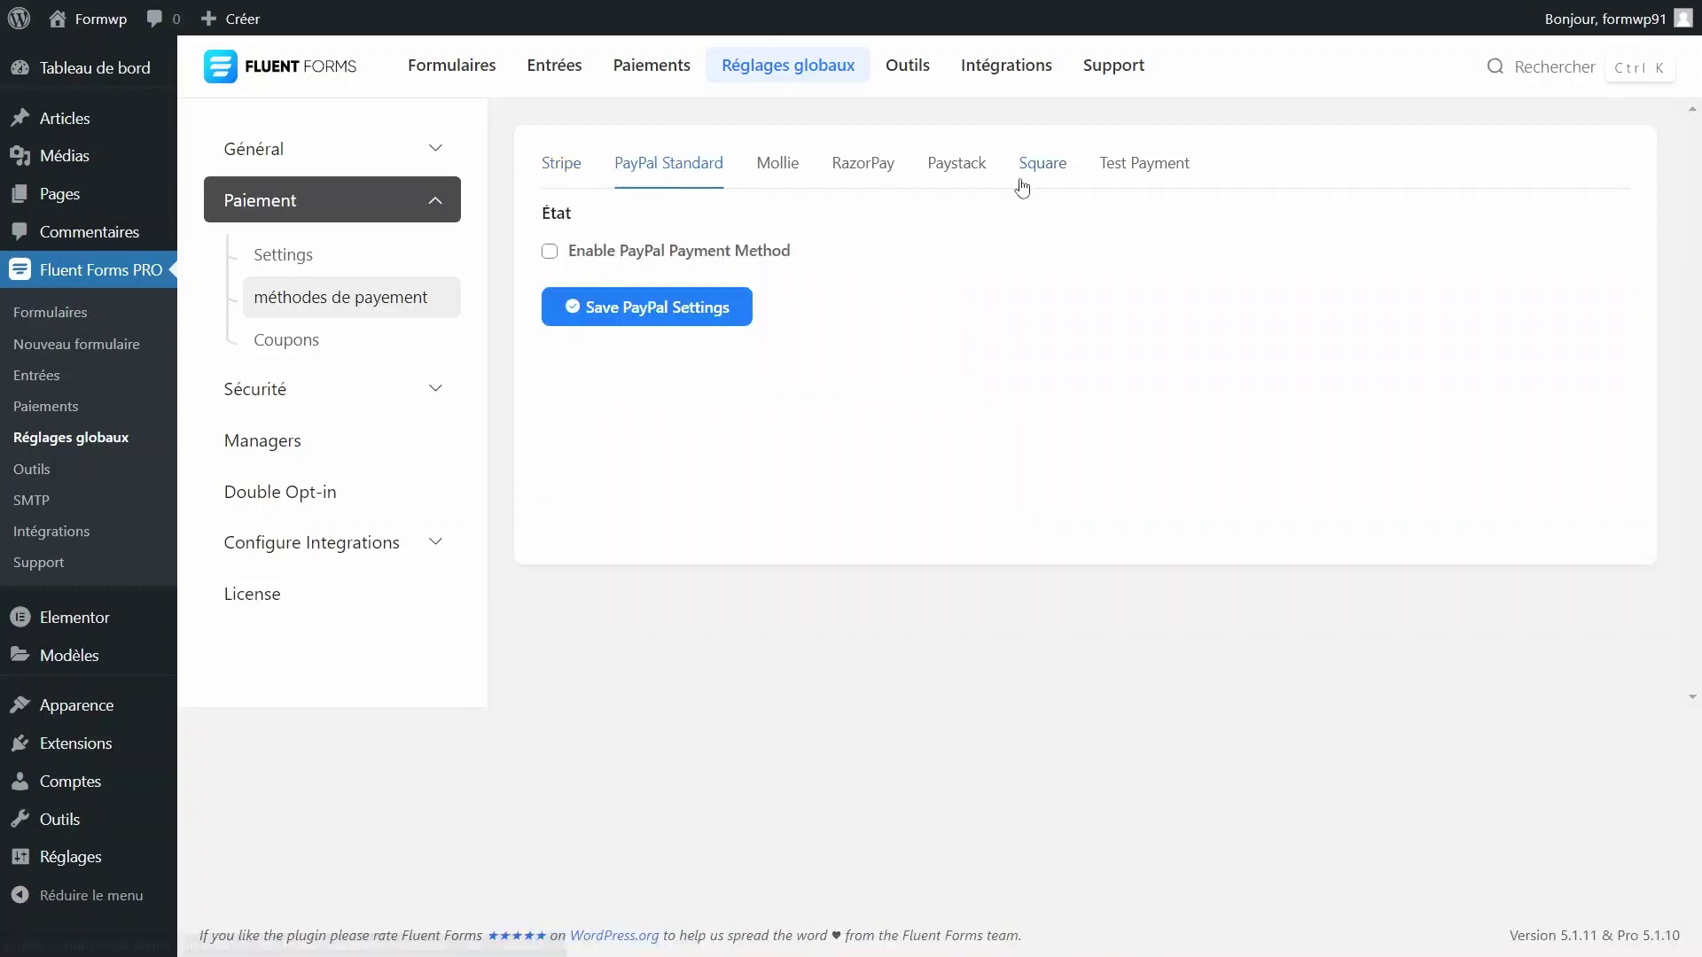
click(1183, 164)
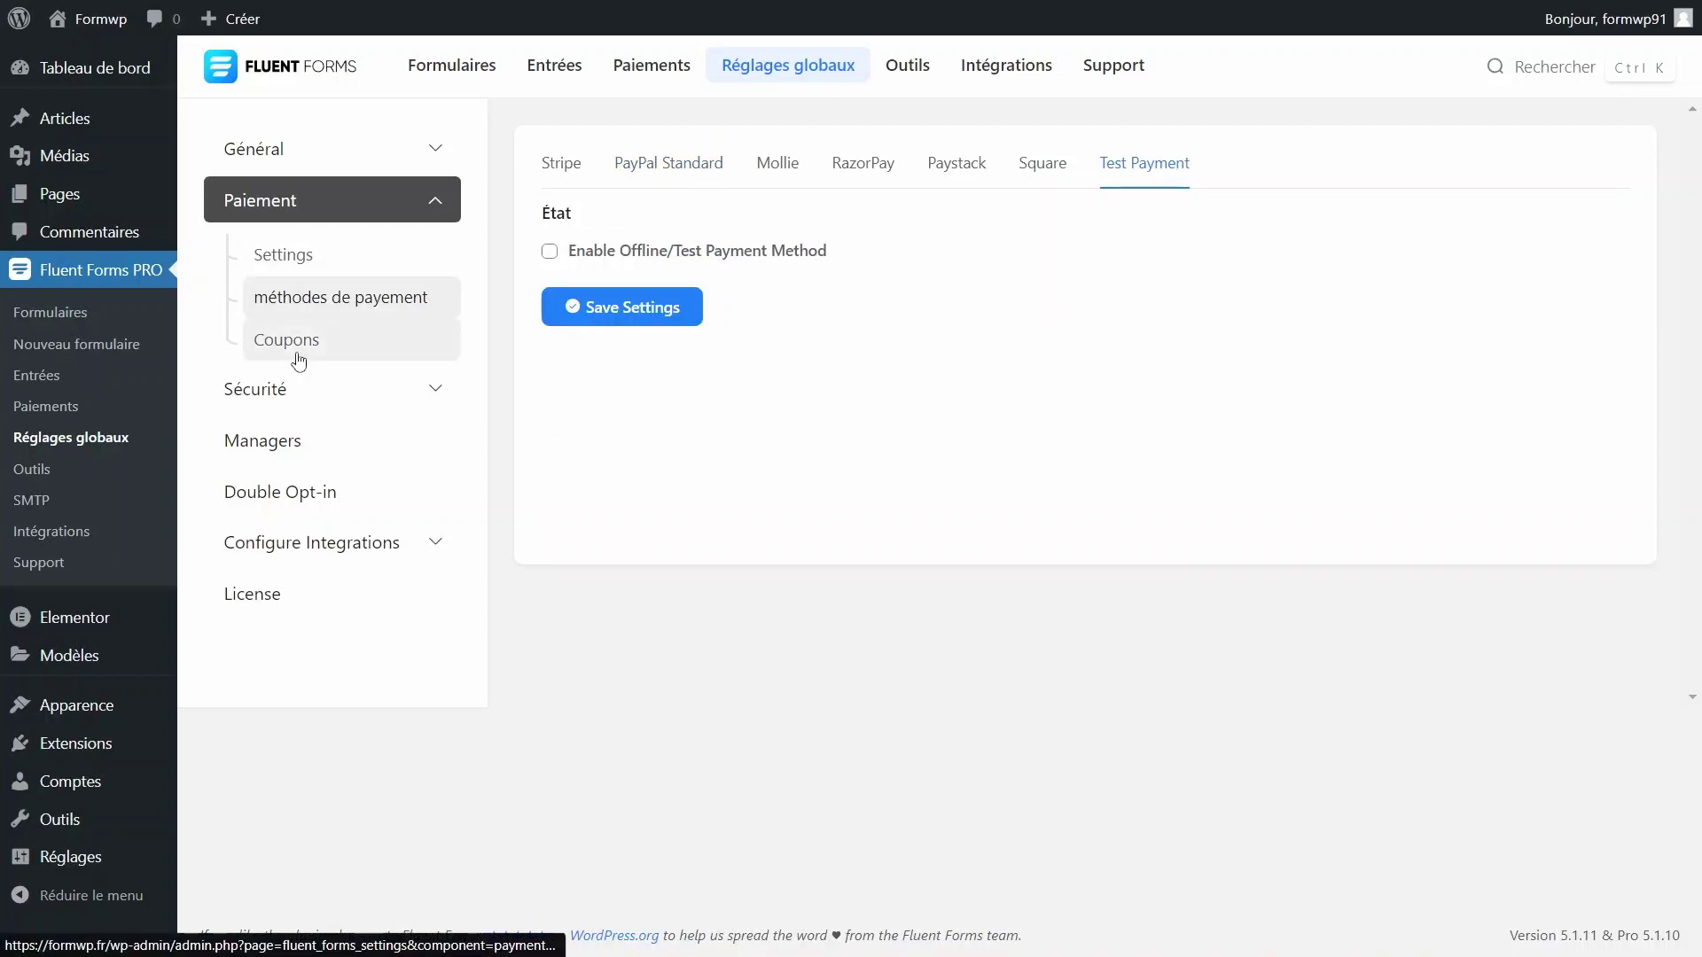
Open the Service 1 form for editing and change the Choose Service field's label to "Choix du service"
click(44, 315)
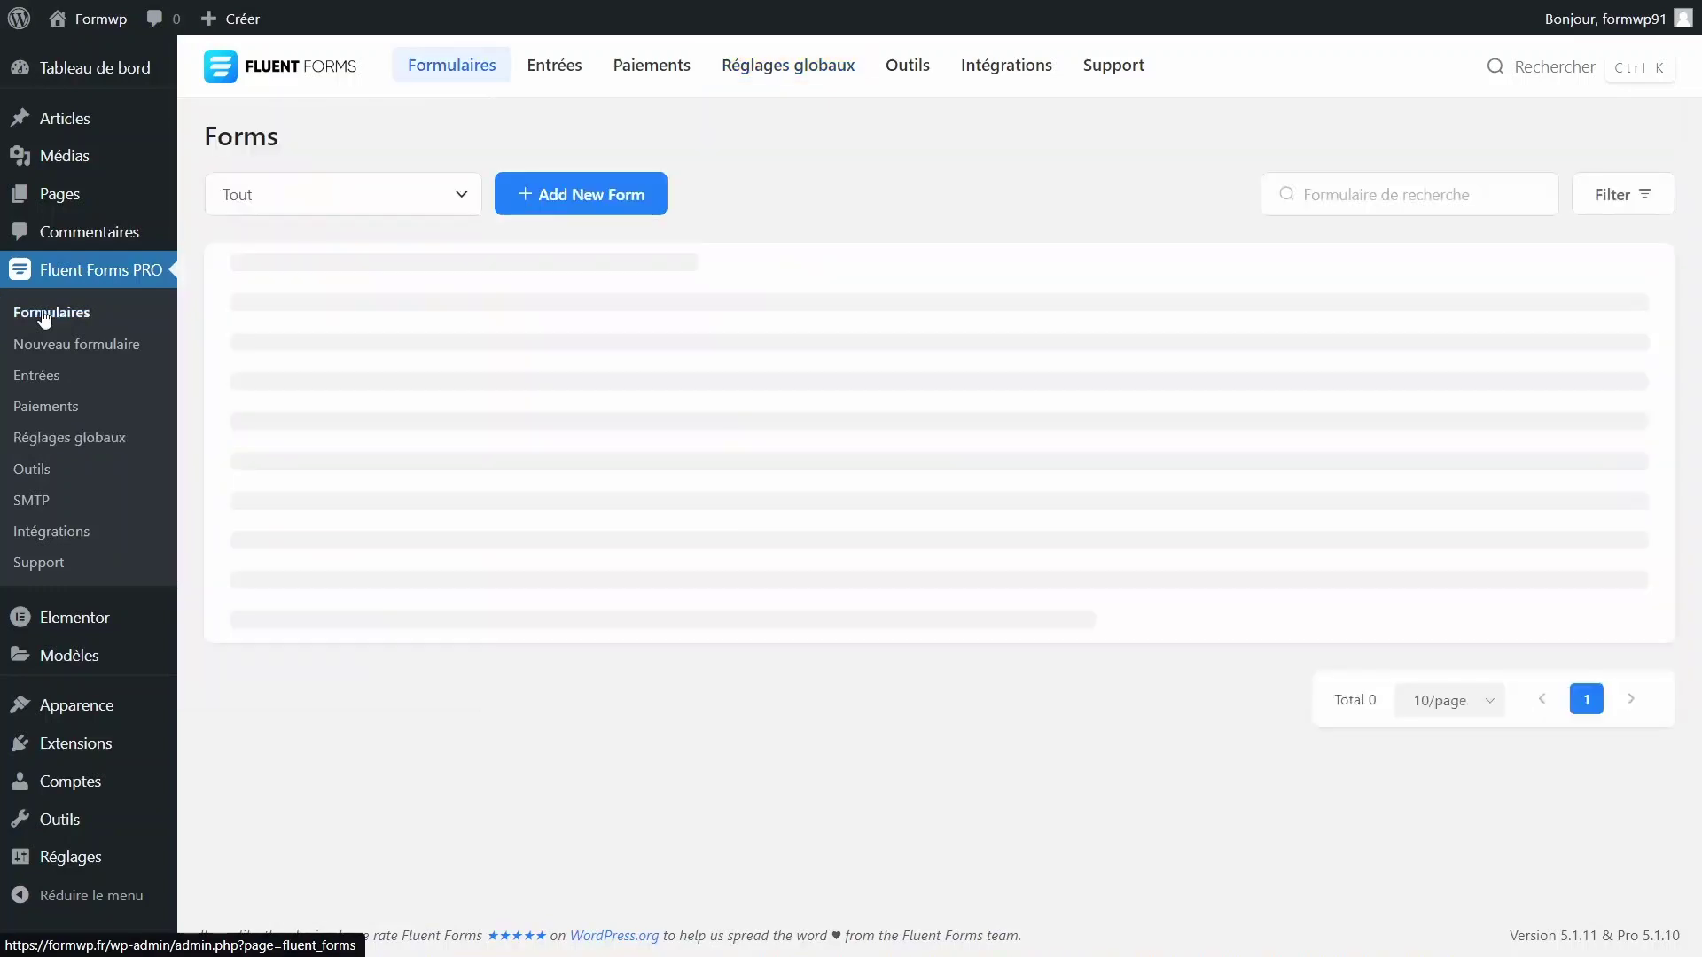
click(305, 358)
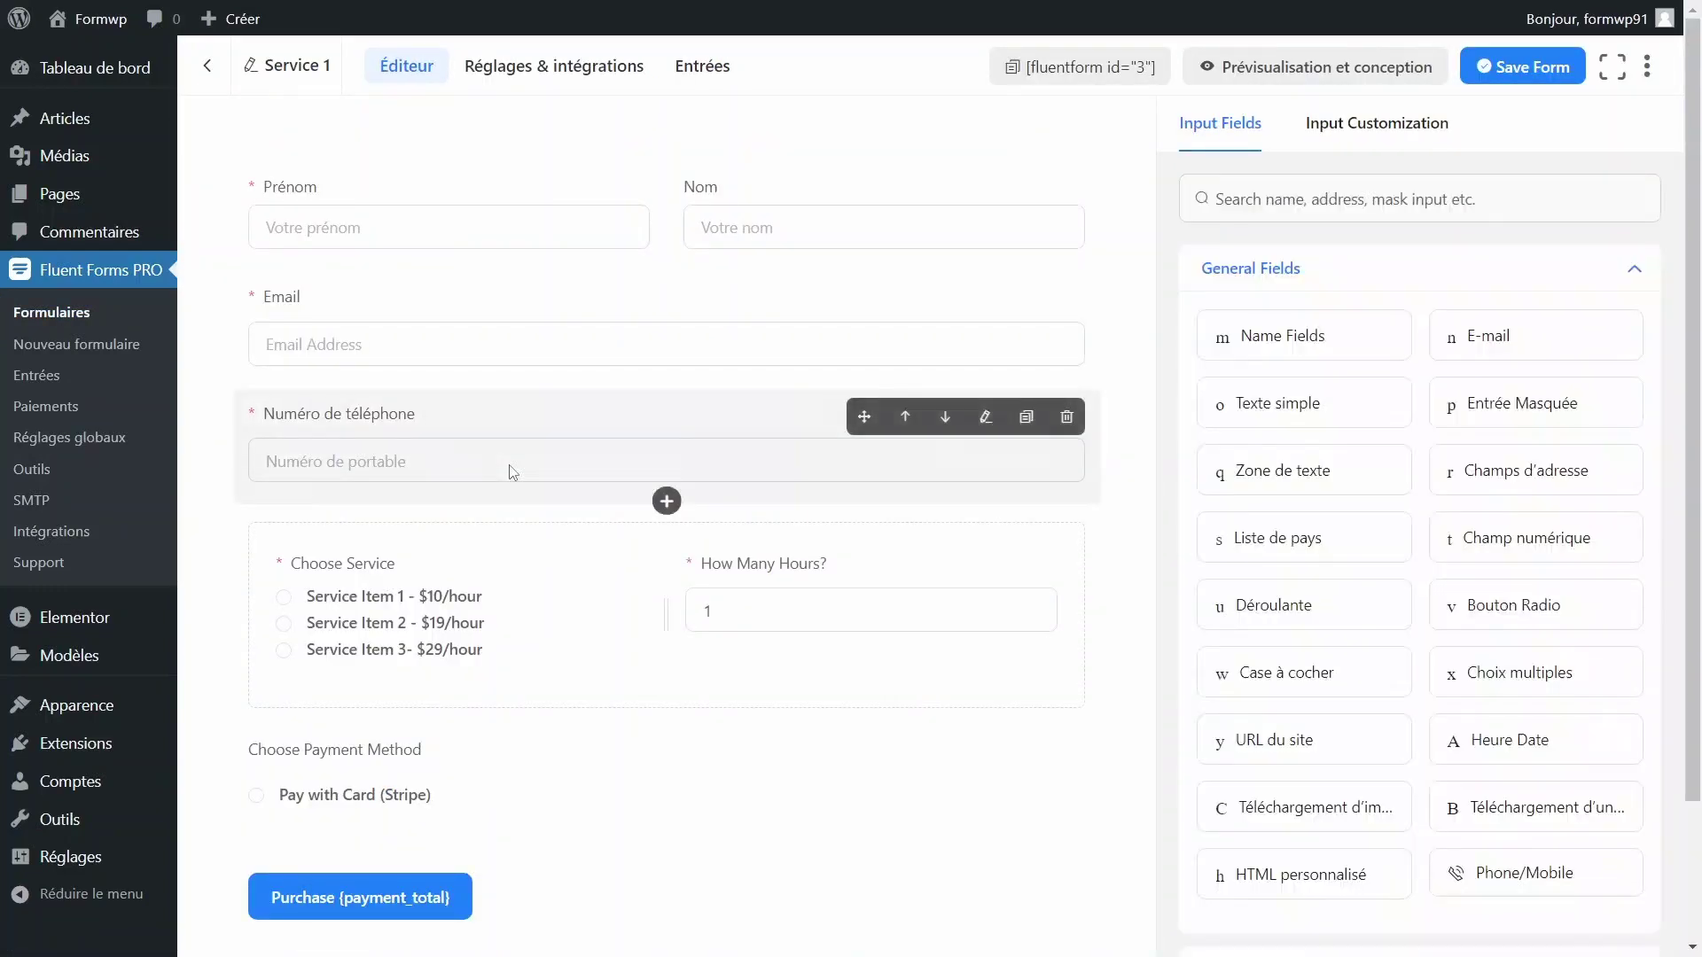
click(496, 620)
scroll(1384, 703, down, 1)
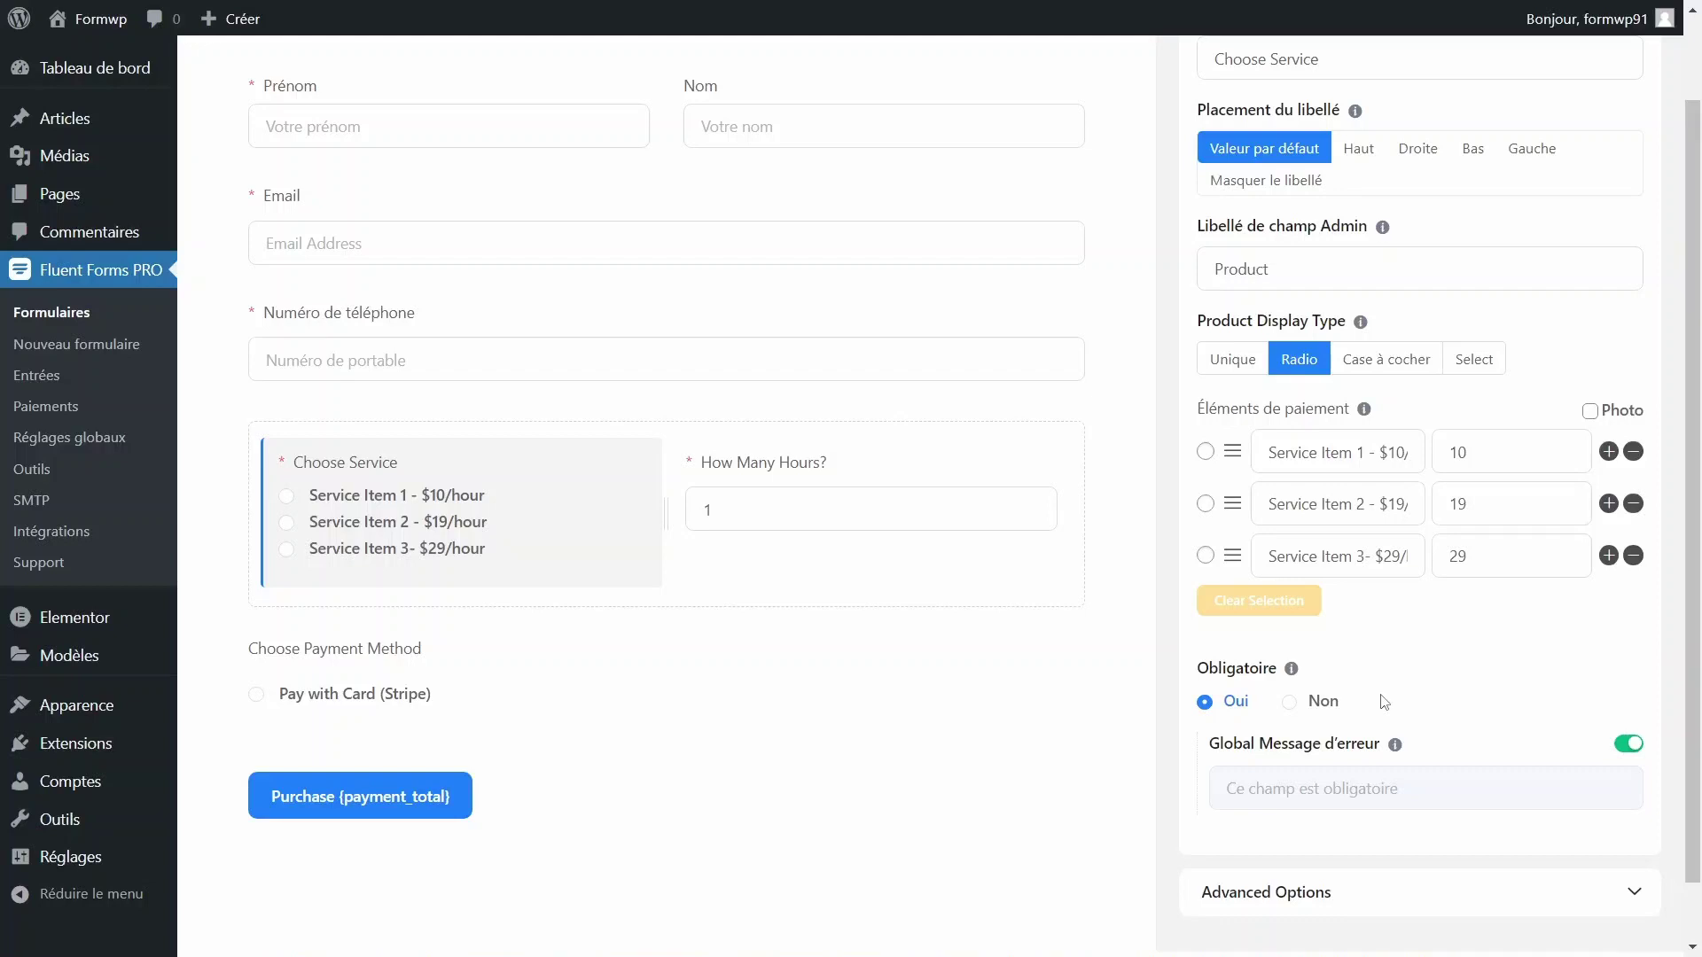
scroll(1384, 702, up, 1)
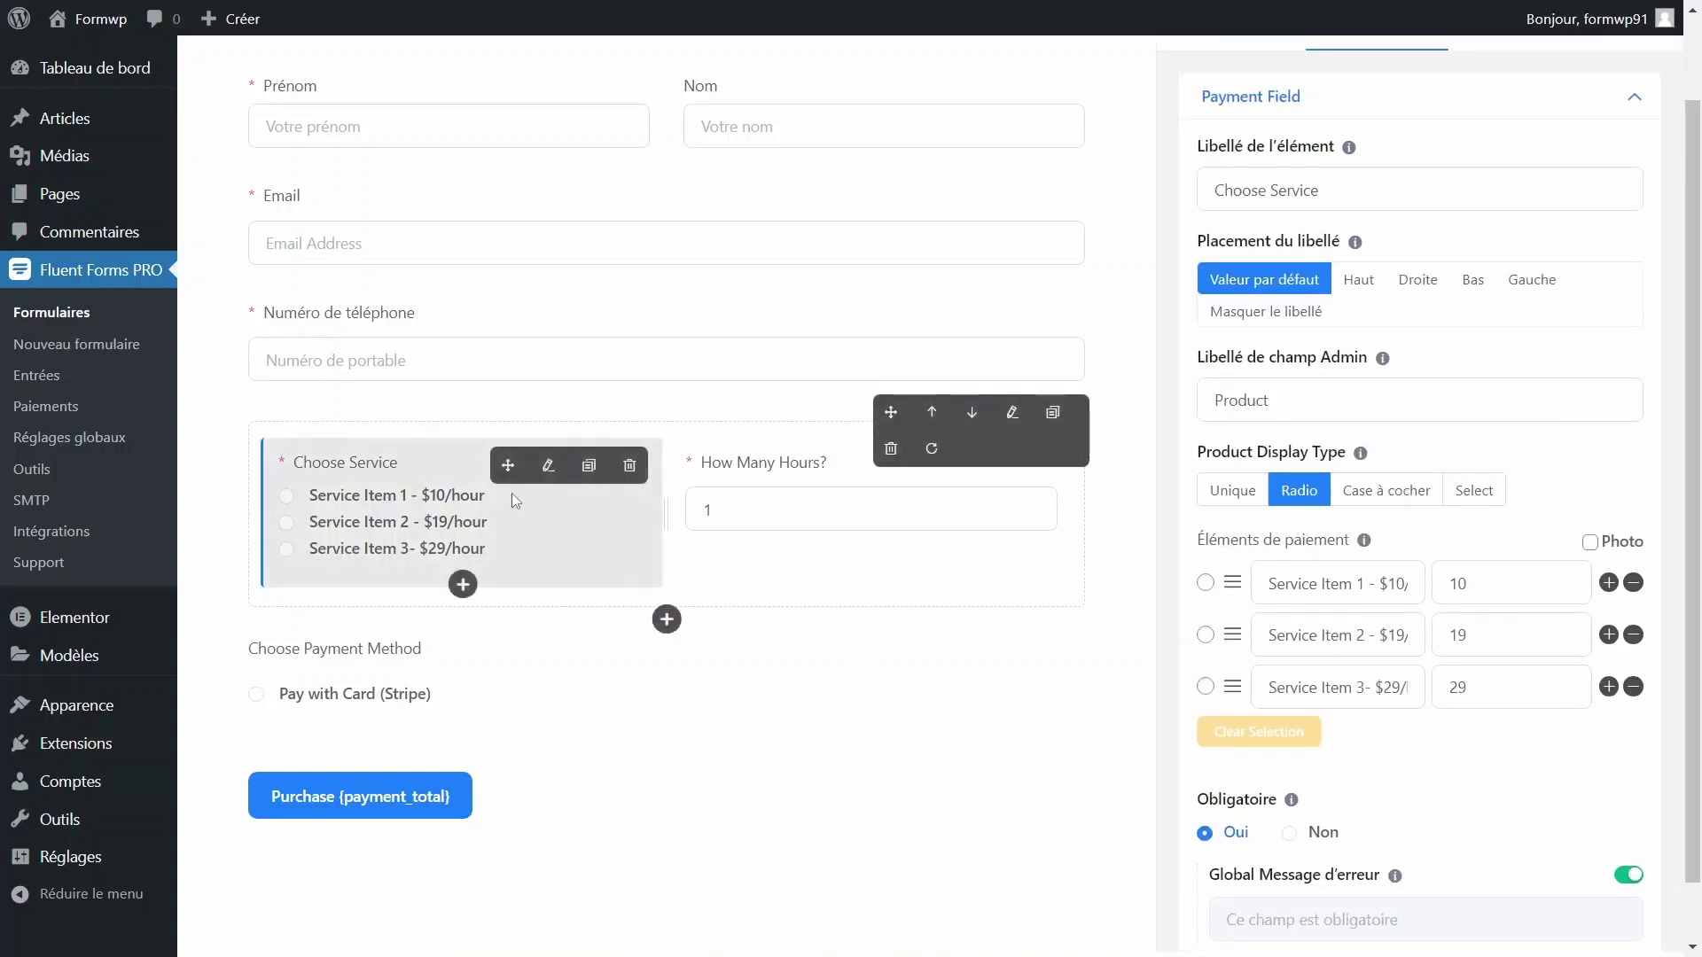
click(548, 466)
text(Choix du service)
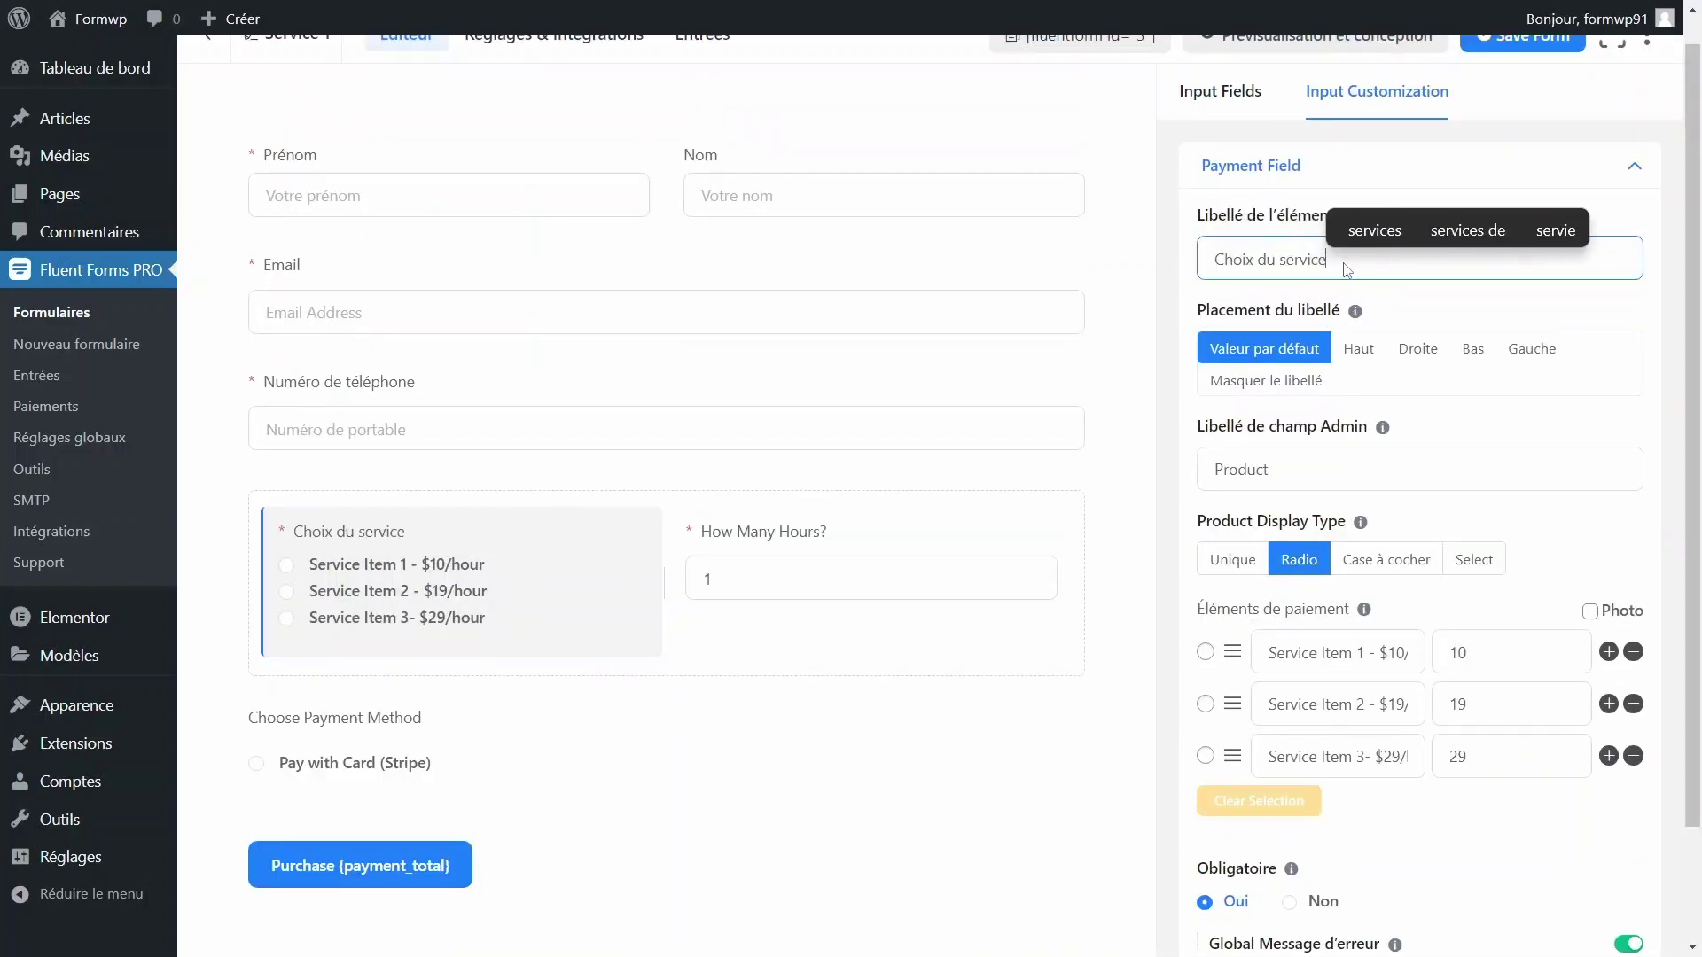
scroll(1301, 494, down, 1)
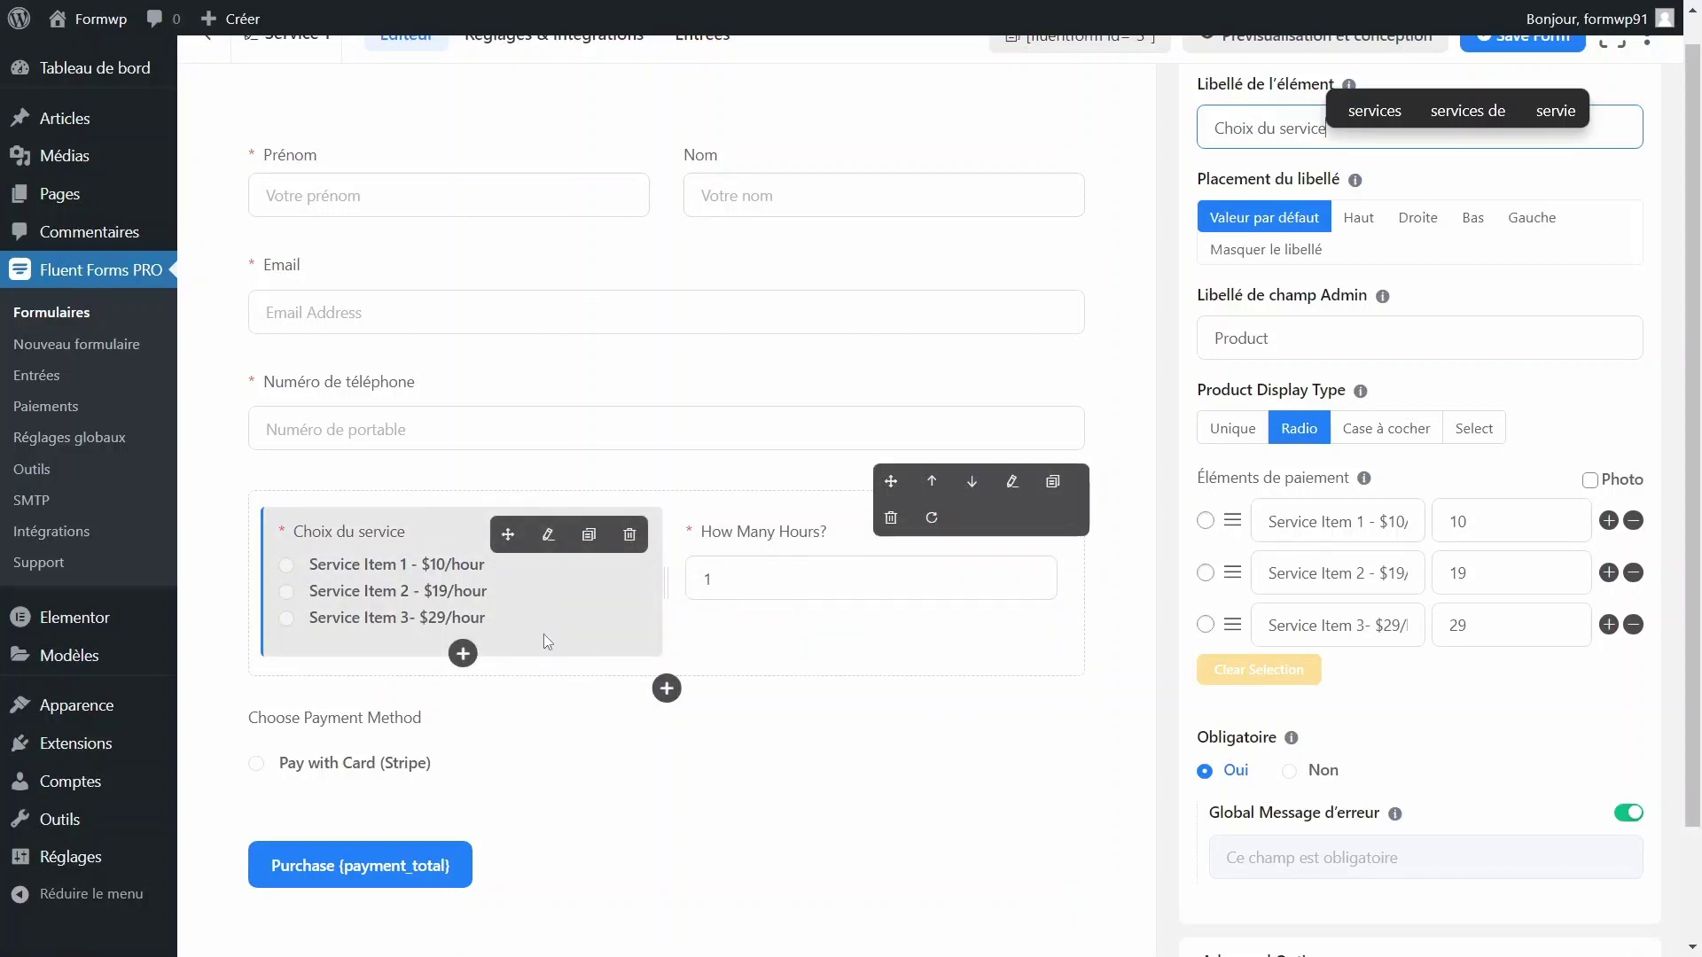
click(814, 587)
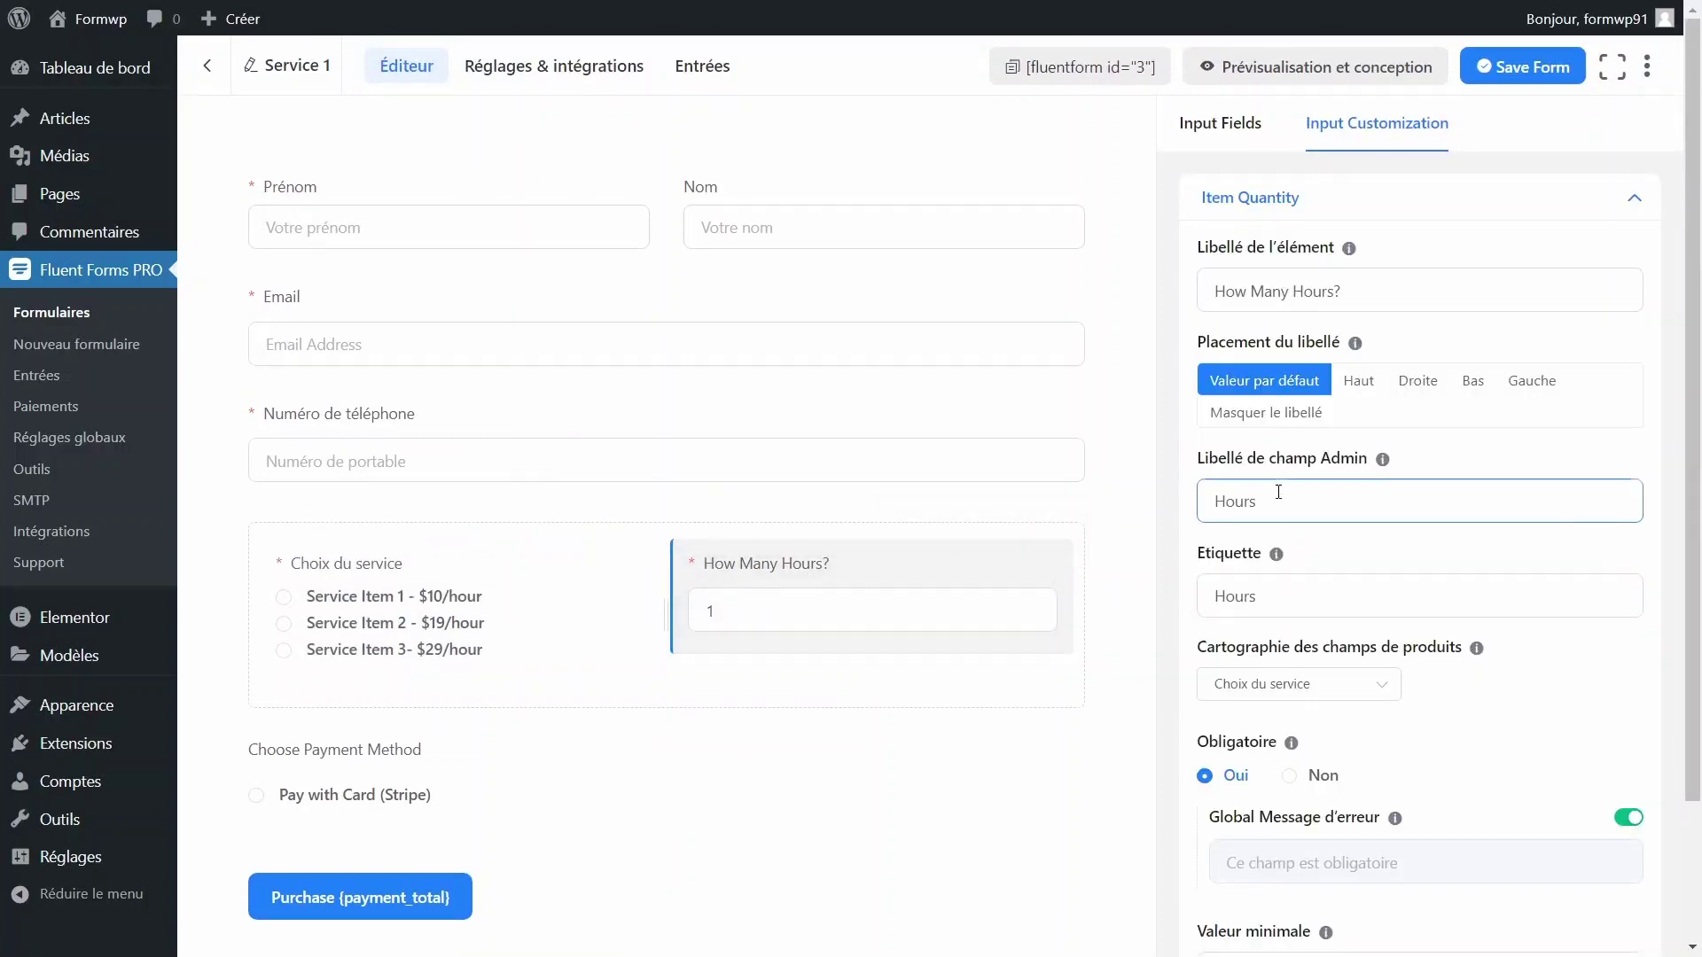
drag(1333, 291, 1126, 303)
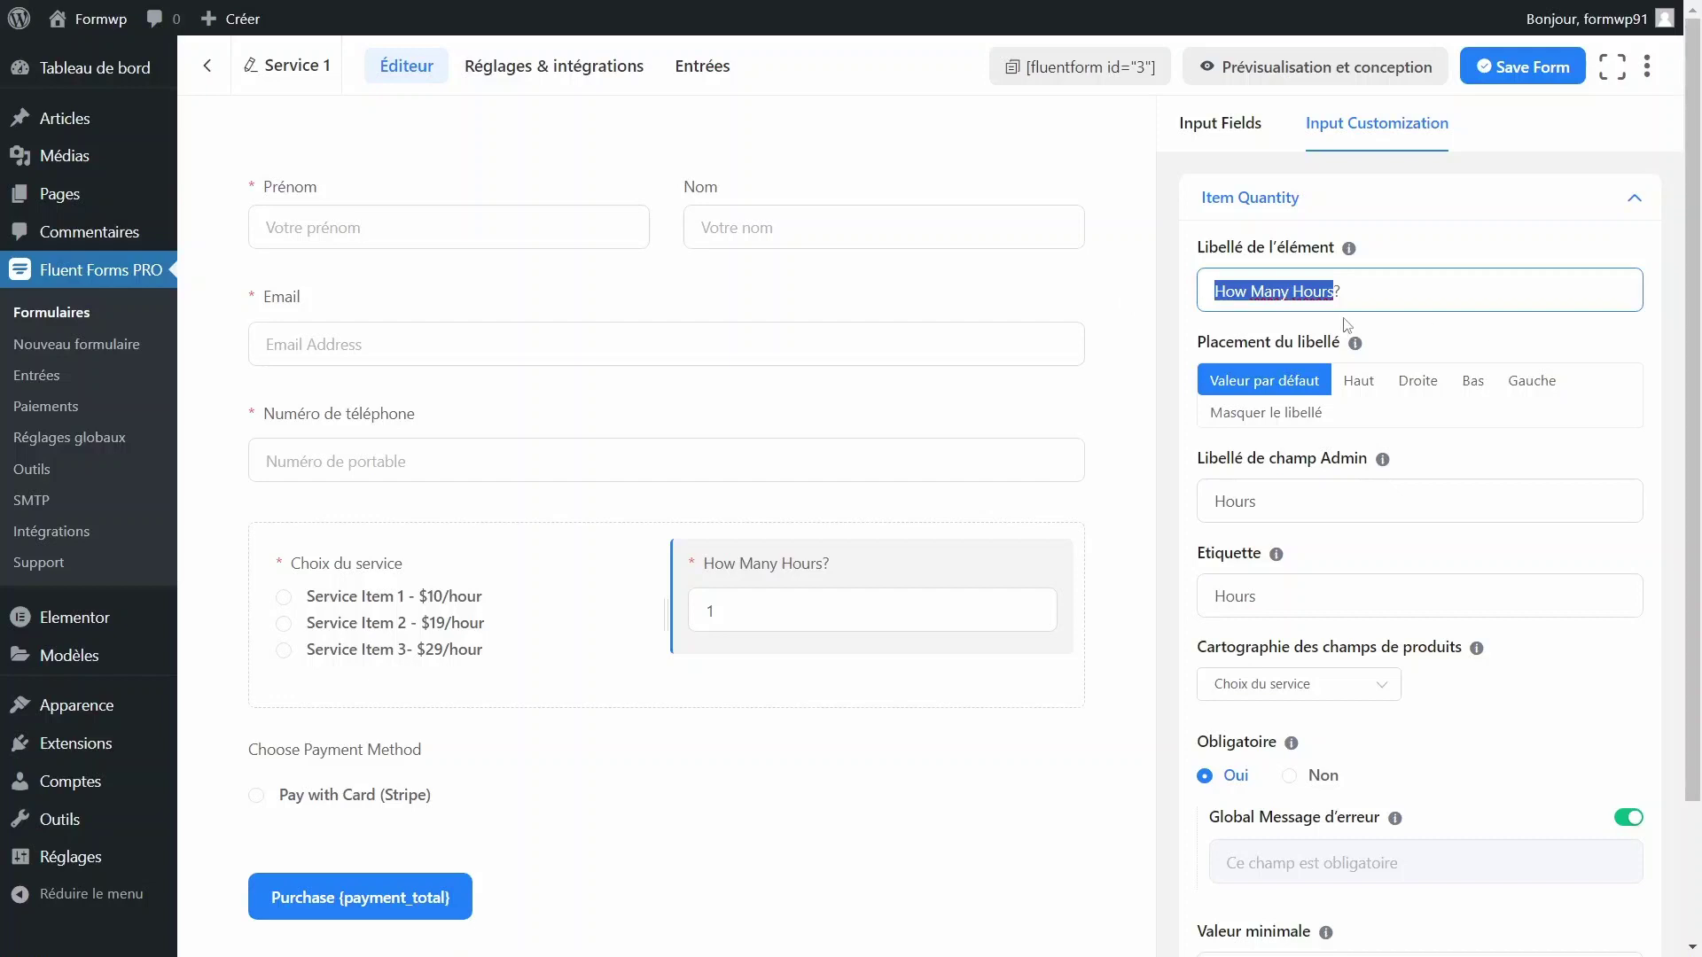
scroll(1419, 621, down, 2)
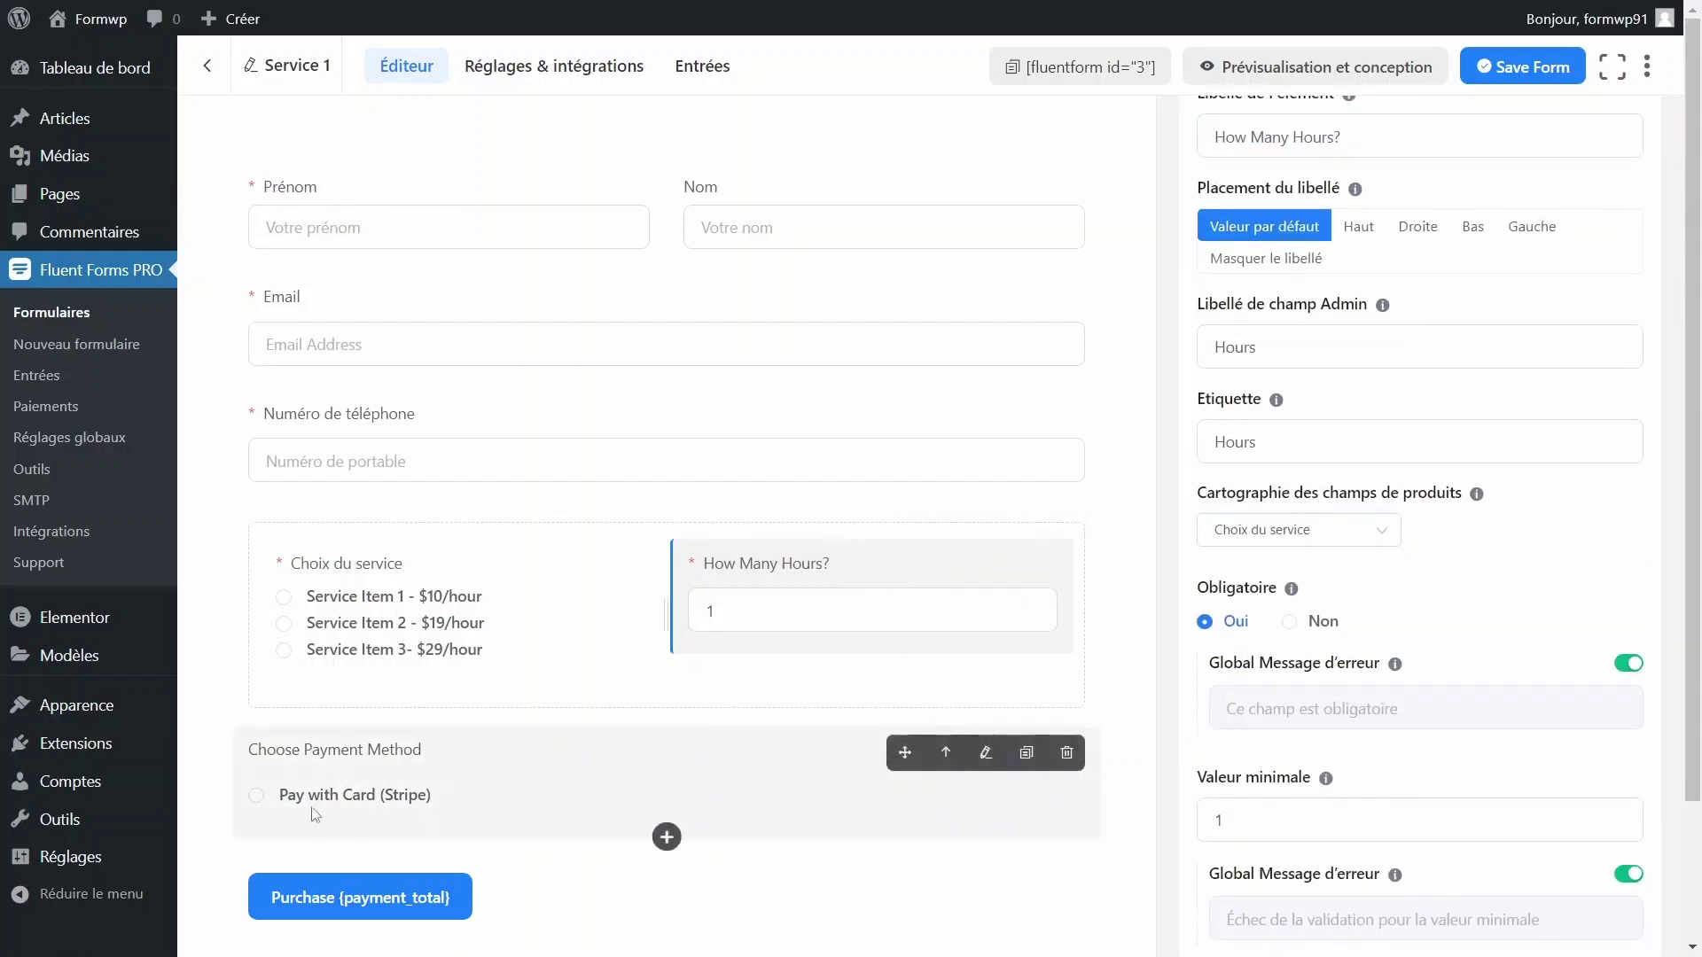
Make the Choose Payment Method field mandatory
click(468, 777)
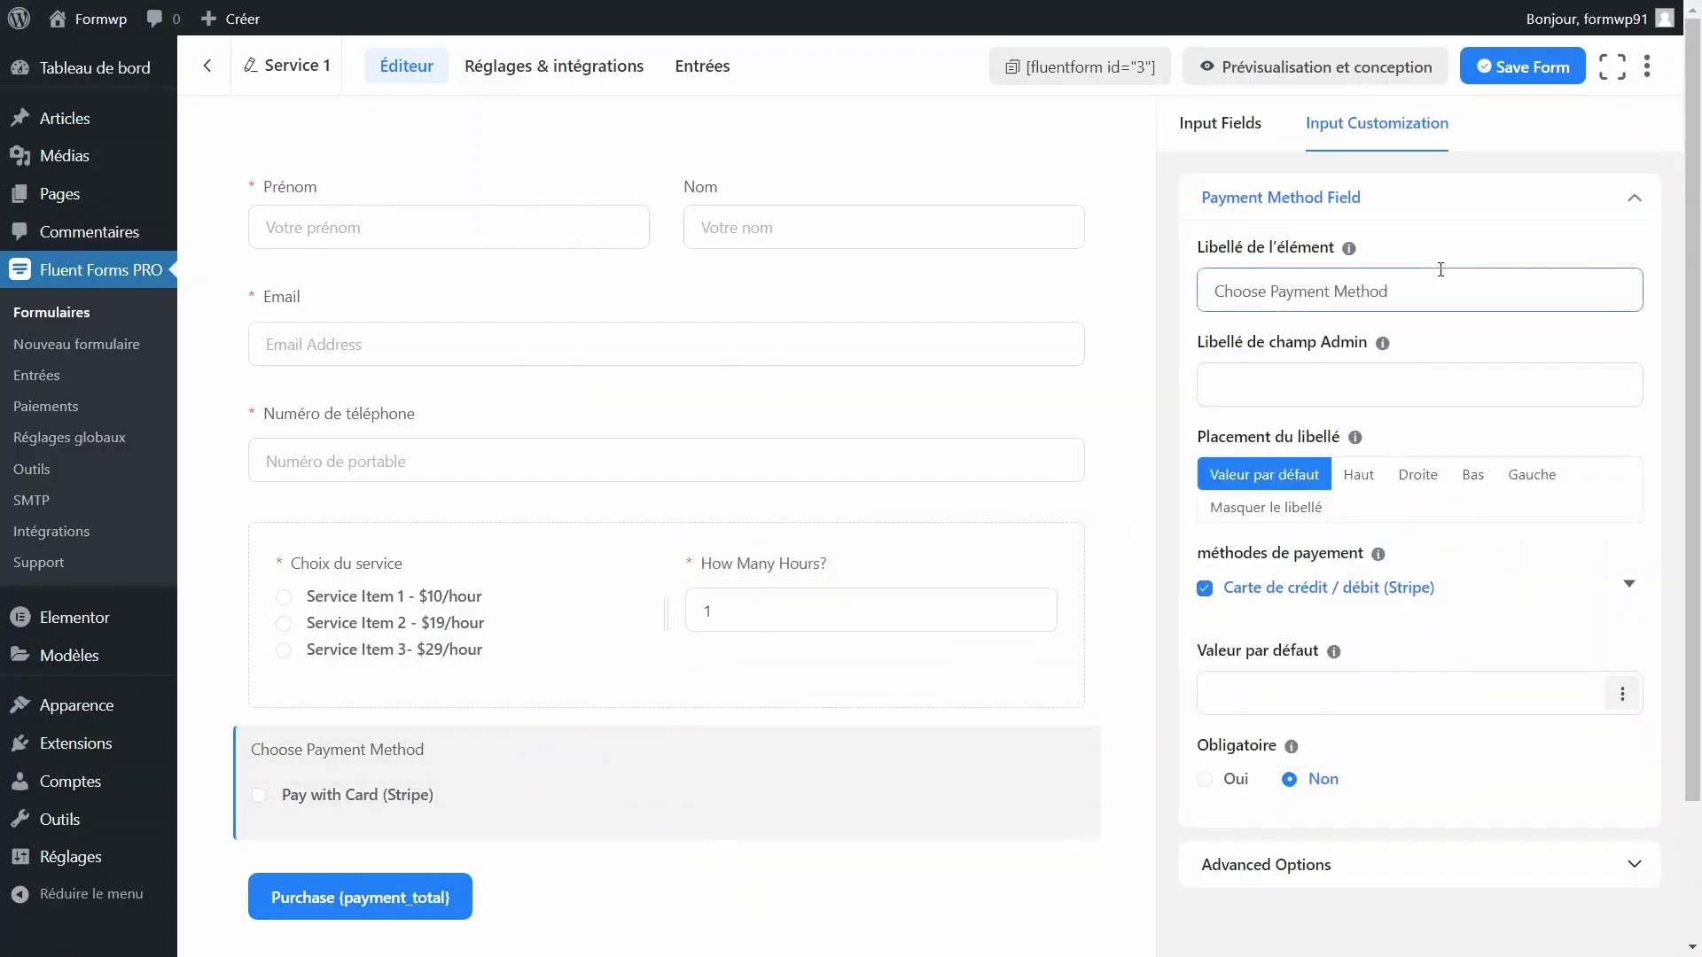
triple_click(1292, 291)
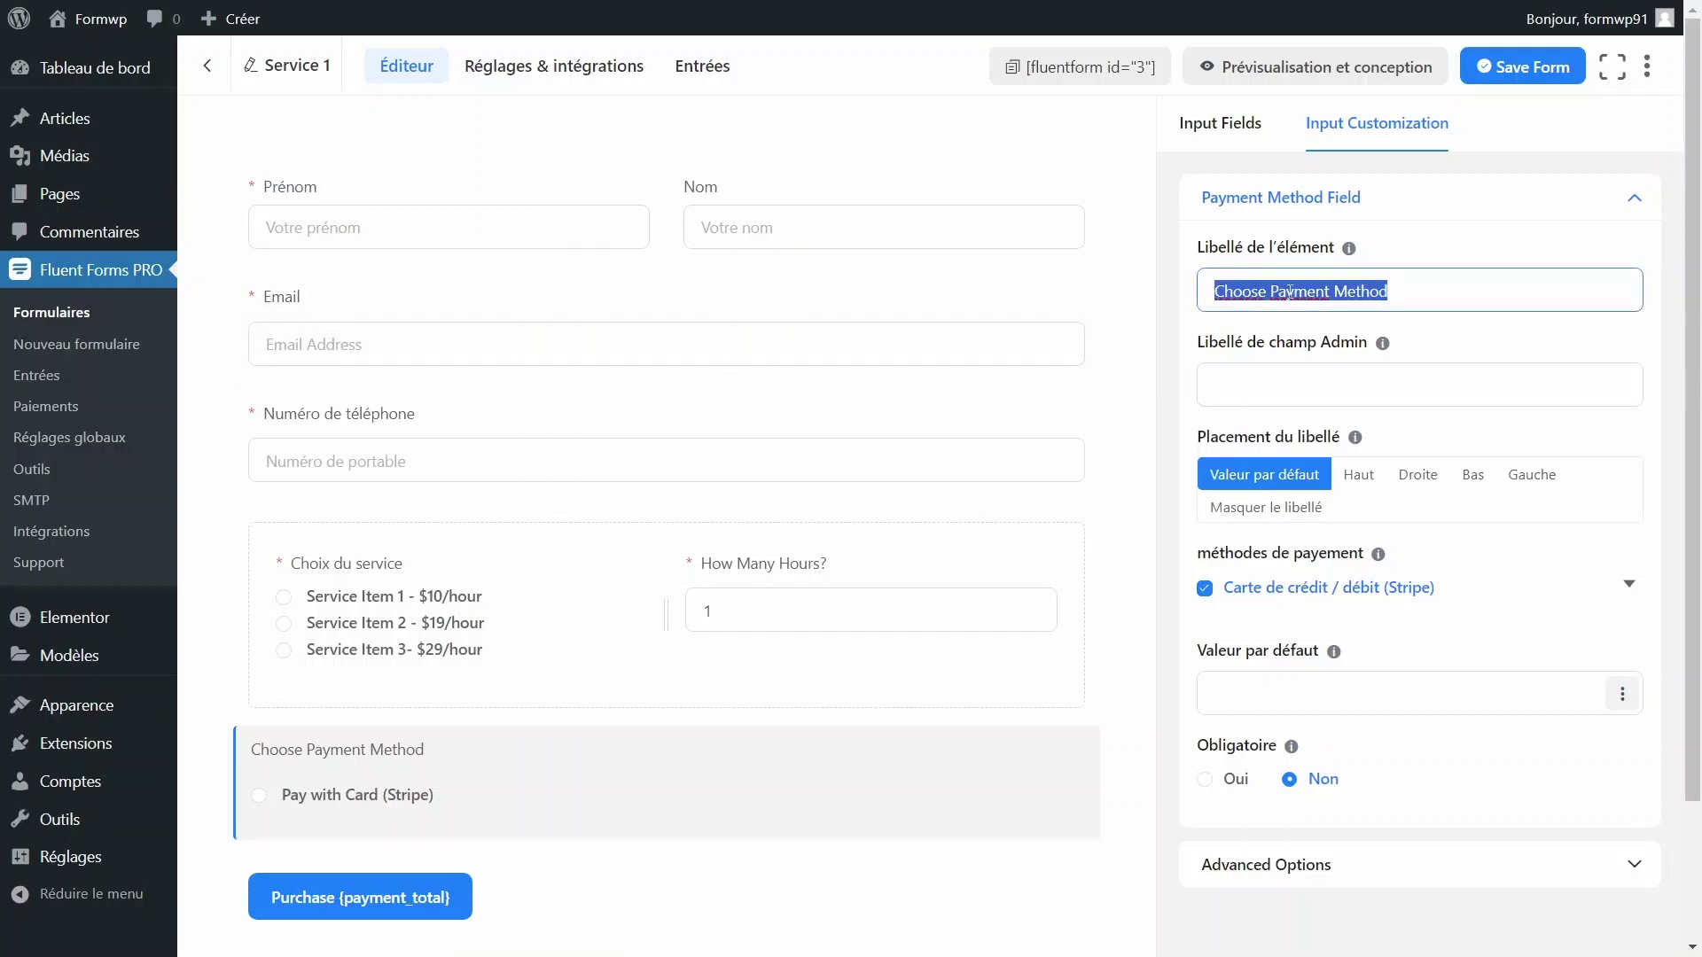
scroll(1428, 703, down, 2)
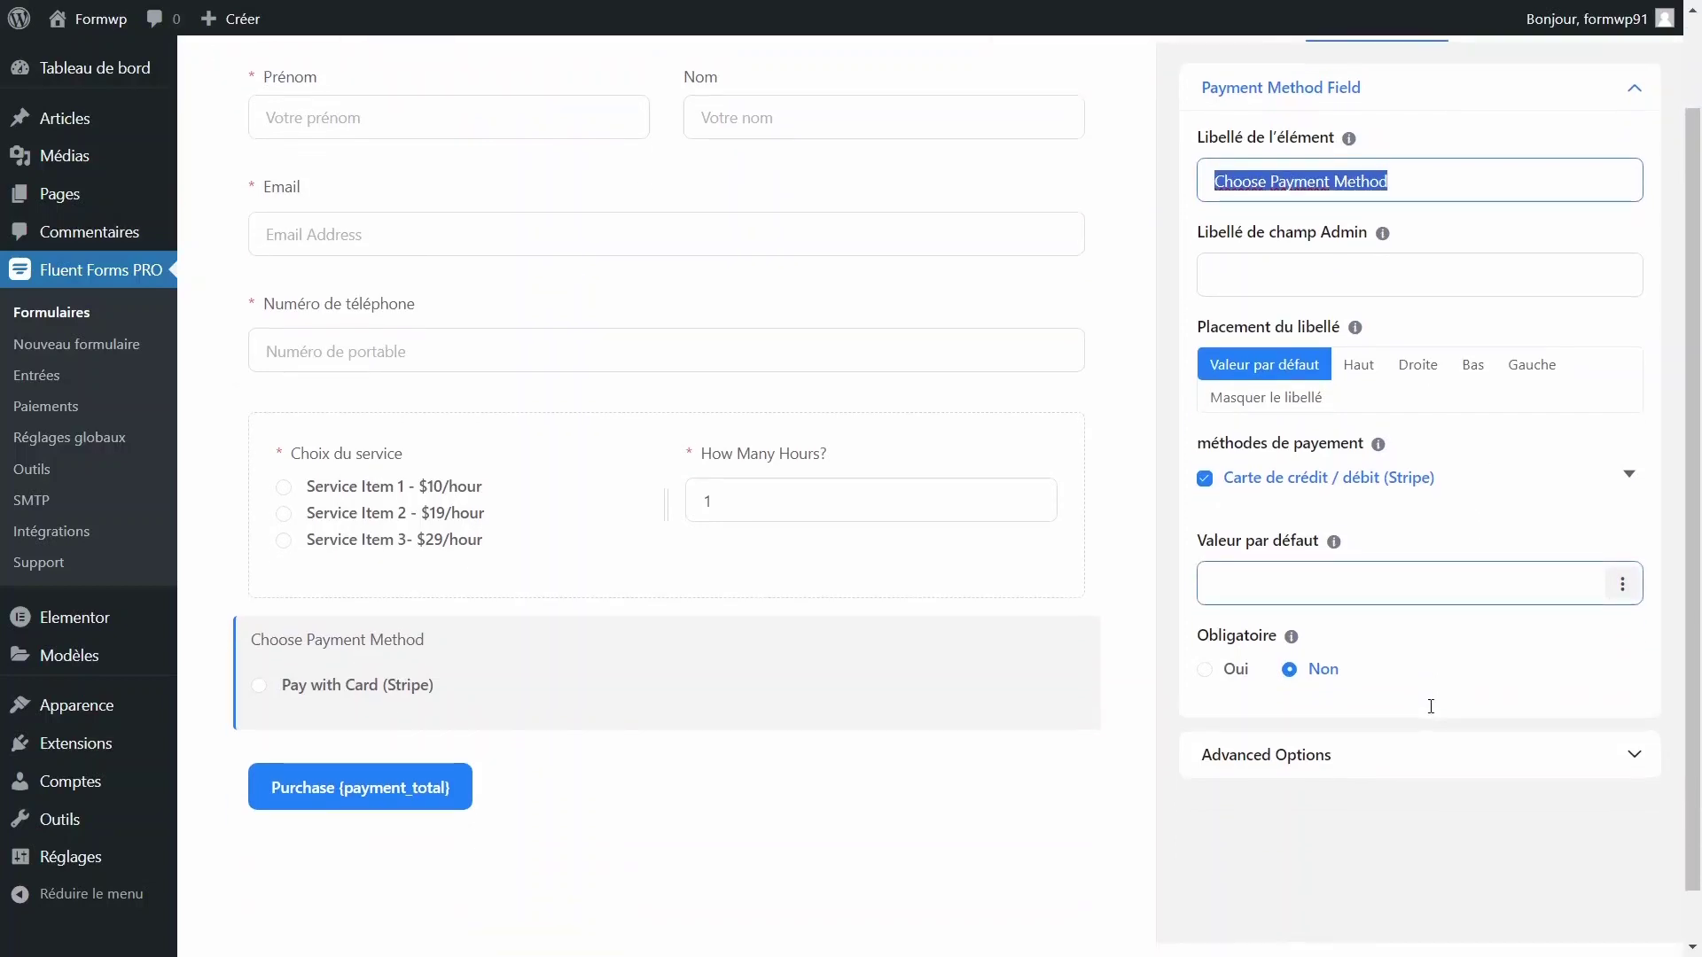
click(1228, 640)
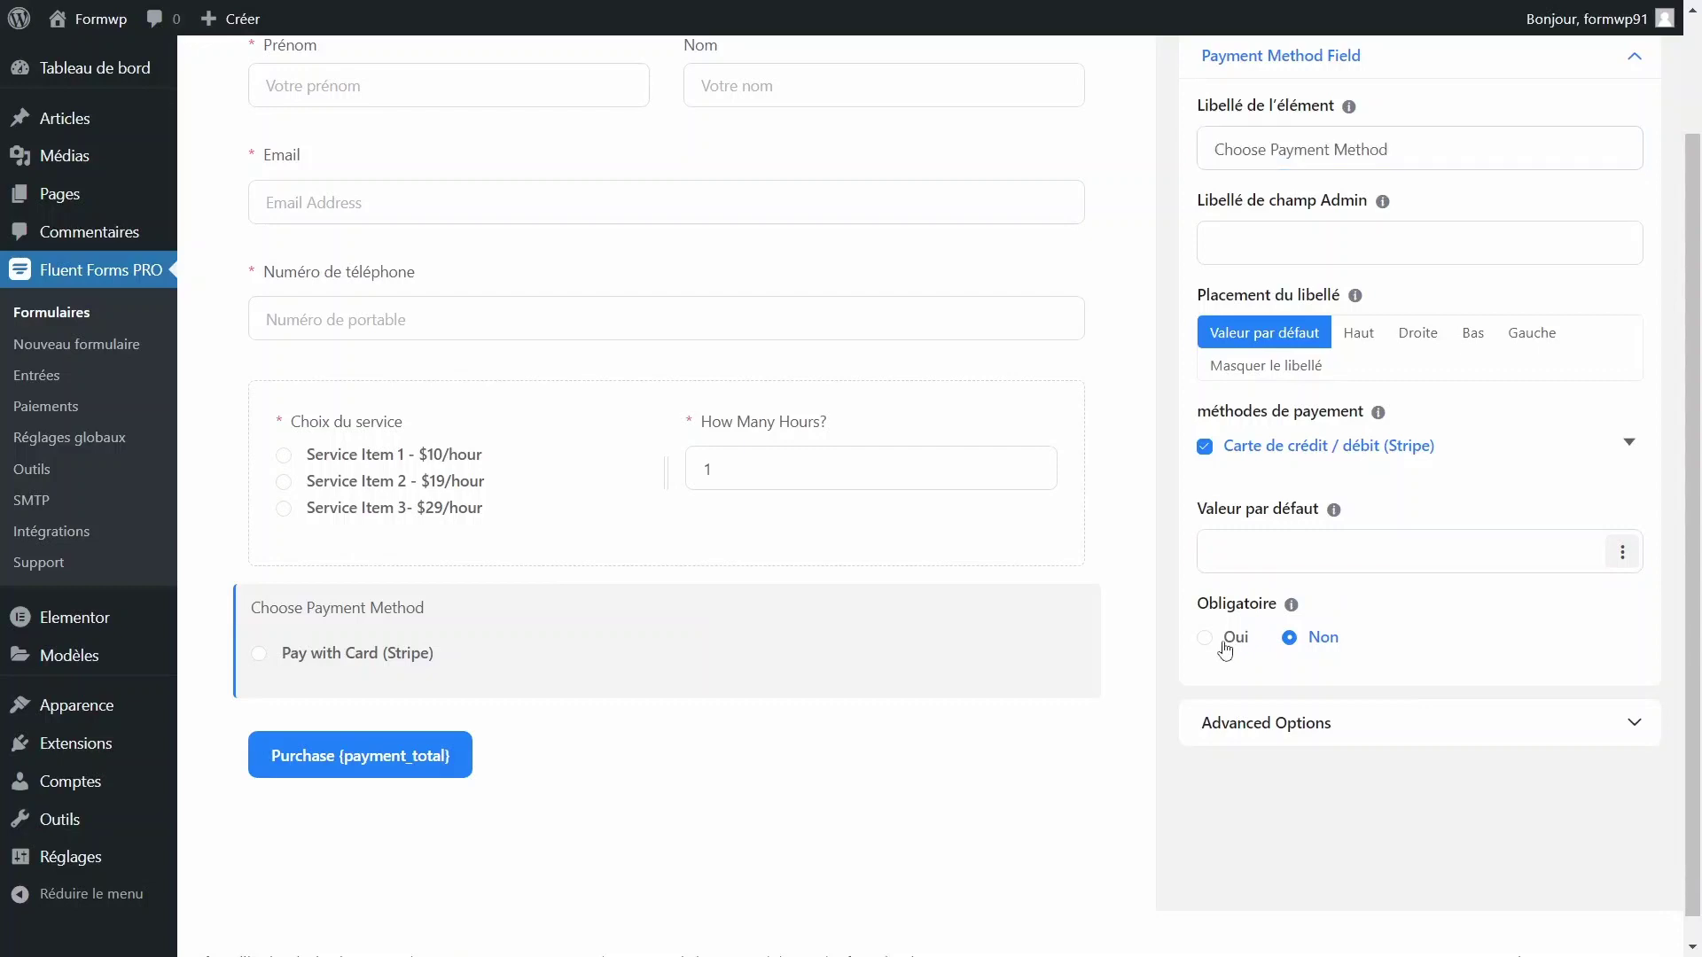
scroll(372, 620, up, 2)
Replace "Purchase" with "Valider" in the submit button text, keeping {payment_total}, and save the form
click(417, 886)
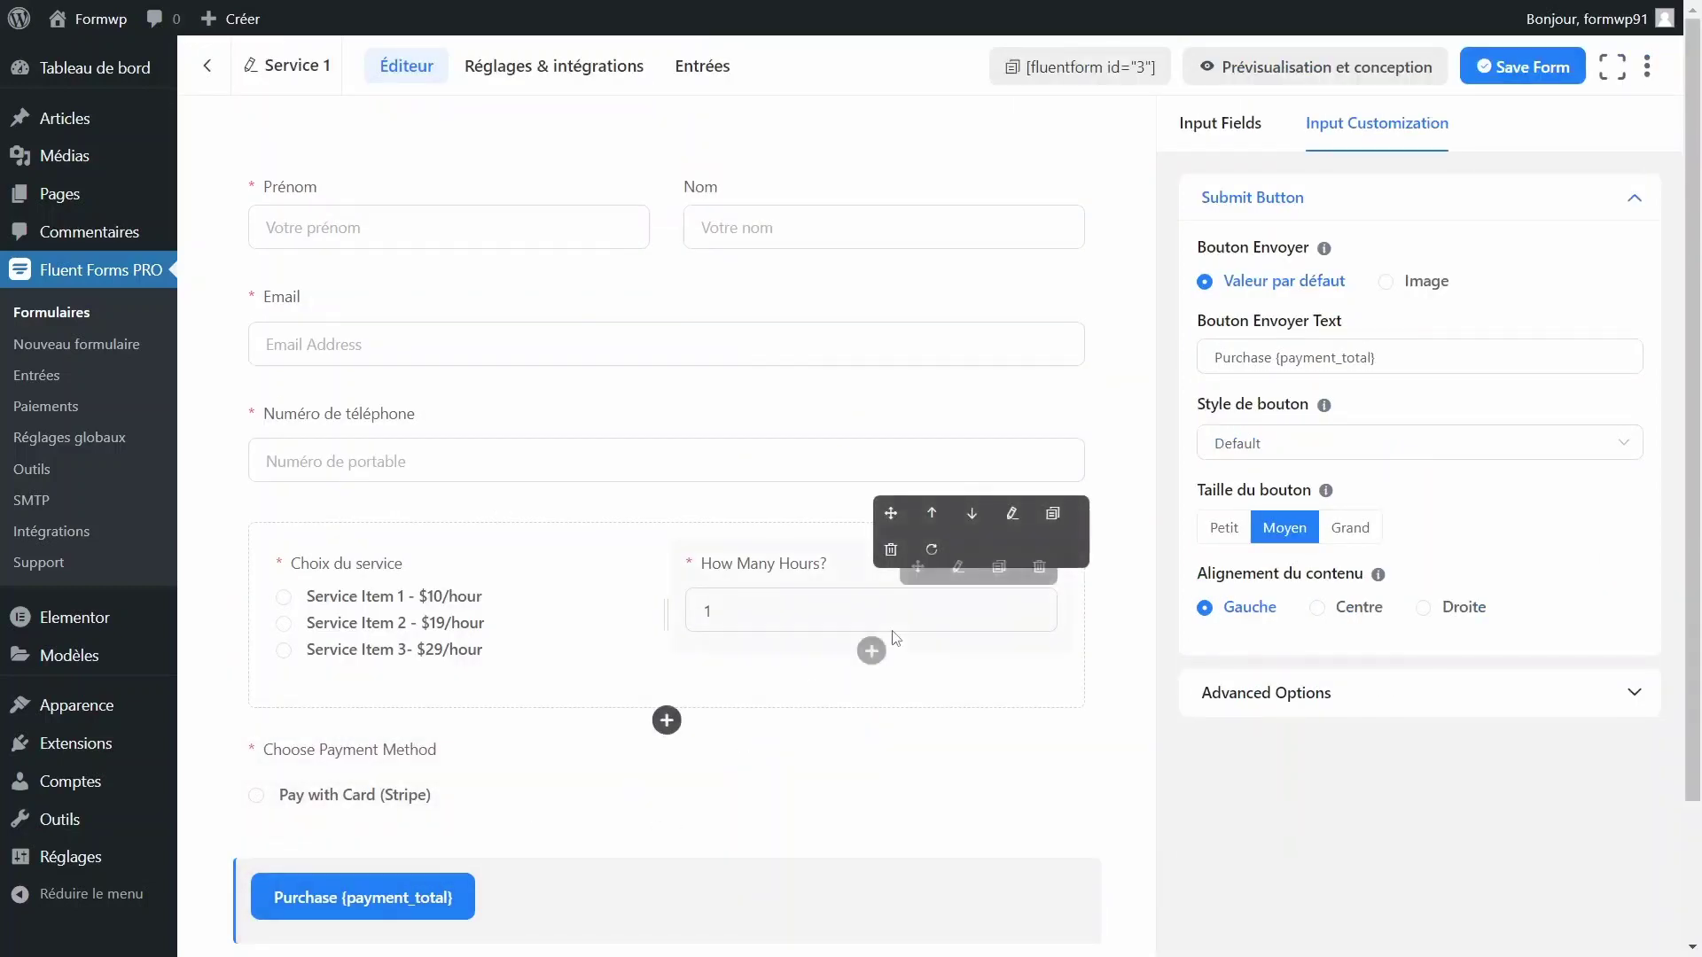
click(1253, 362)
double_click(1246, 360)
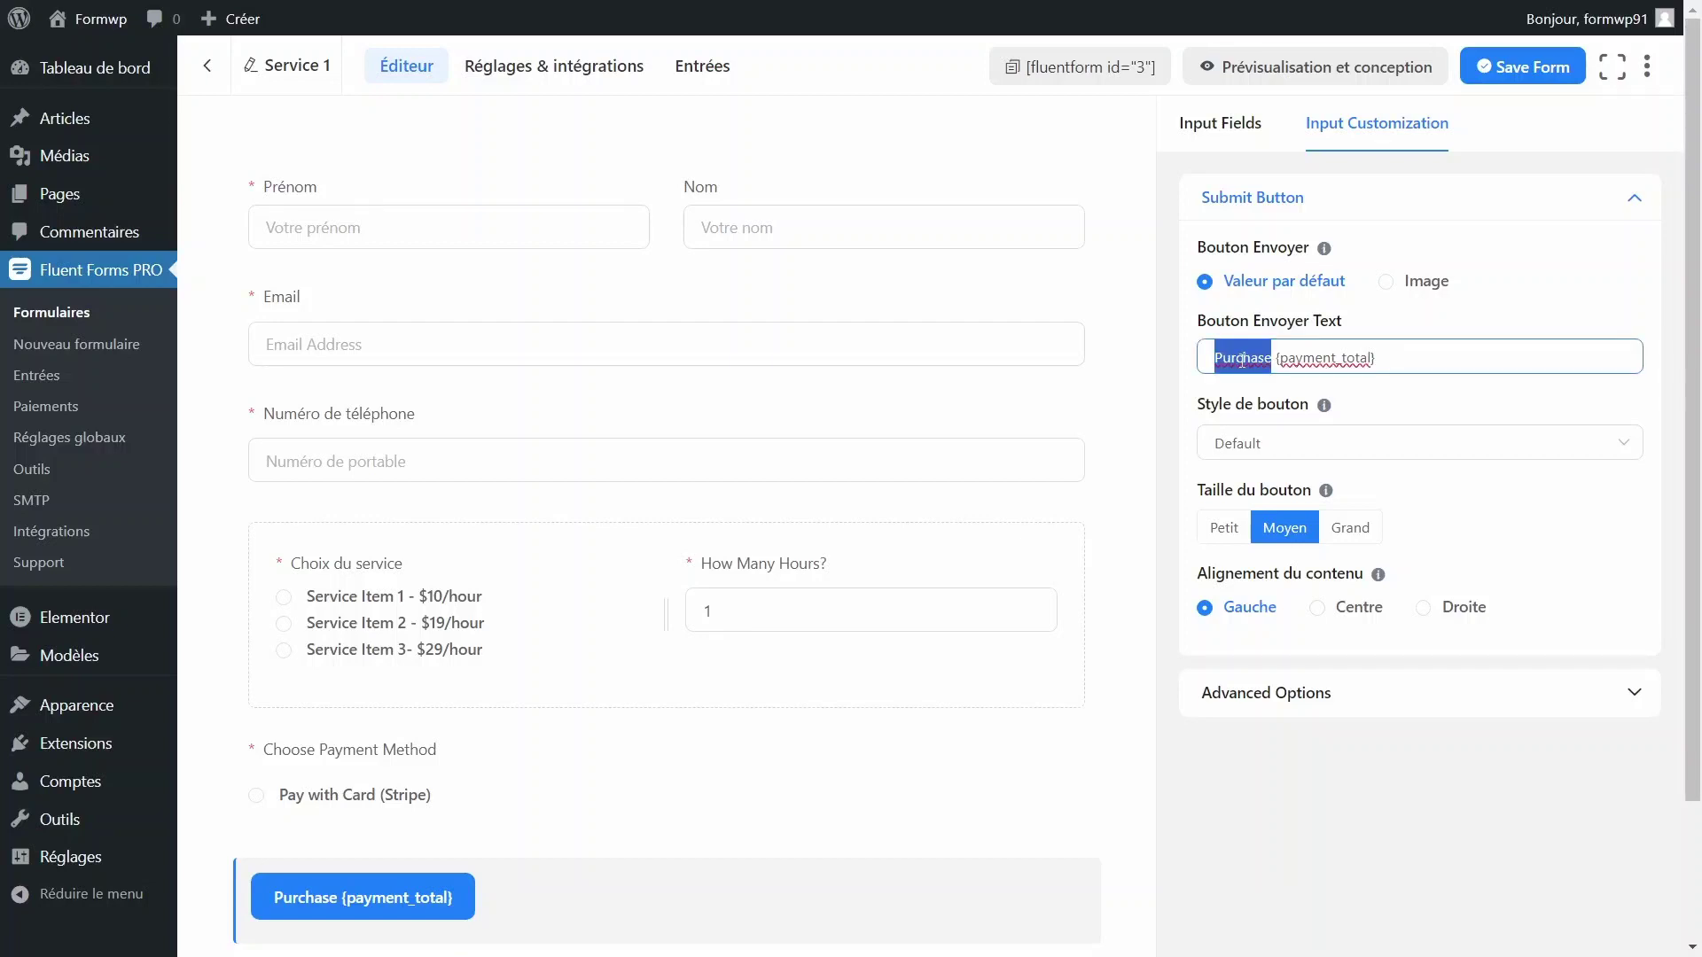
text(Valider)
drag(1263, 359, 1362, 359)
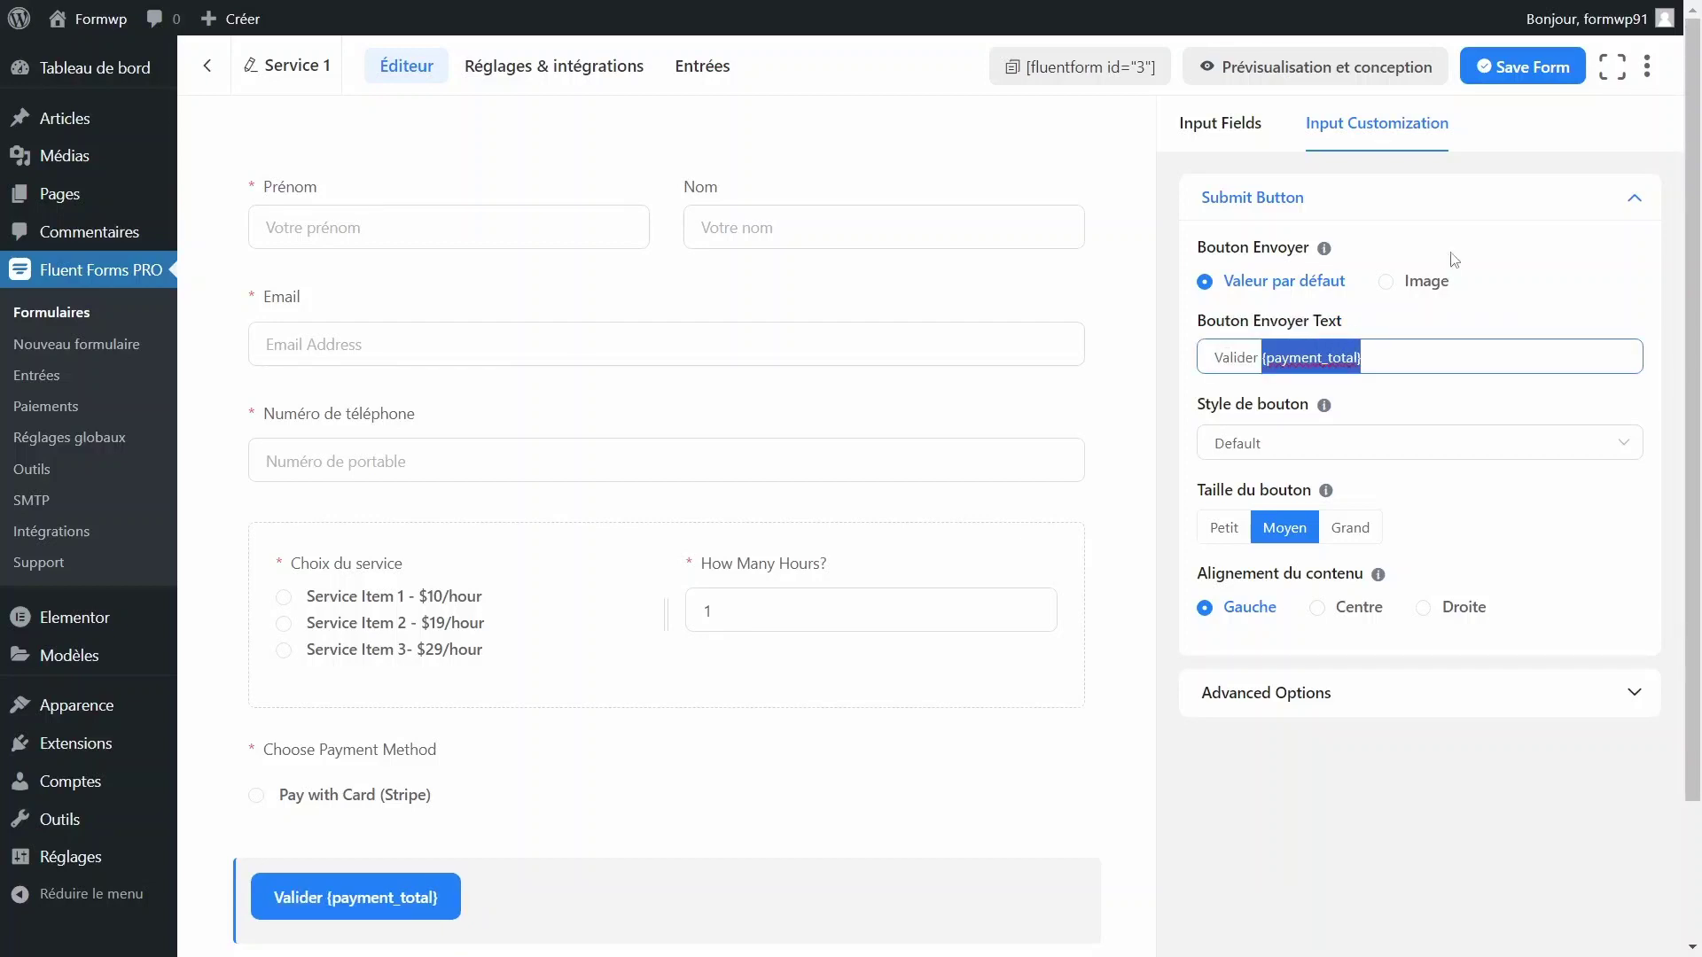
click(1523, 68)
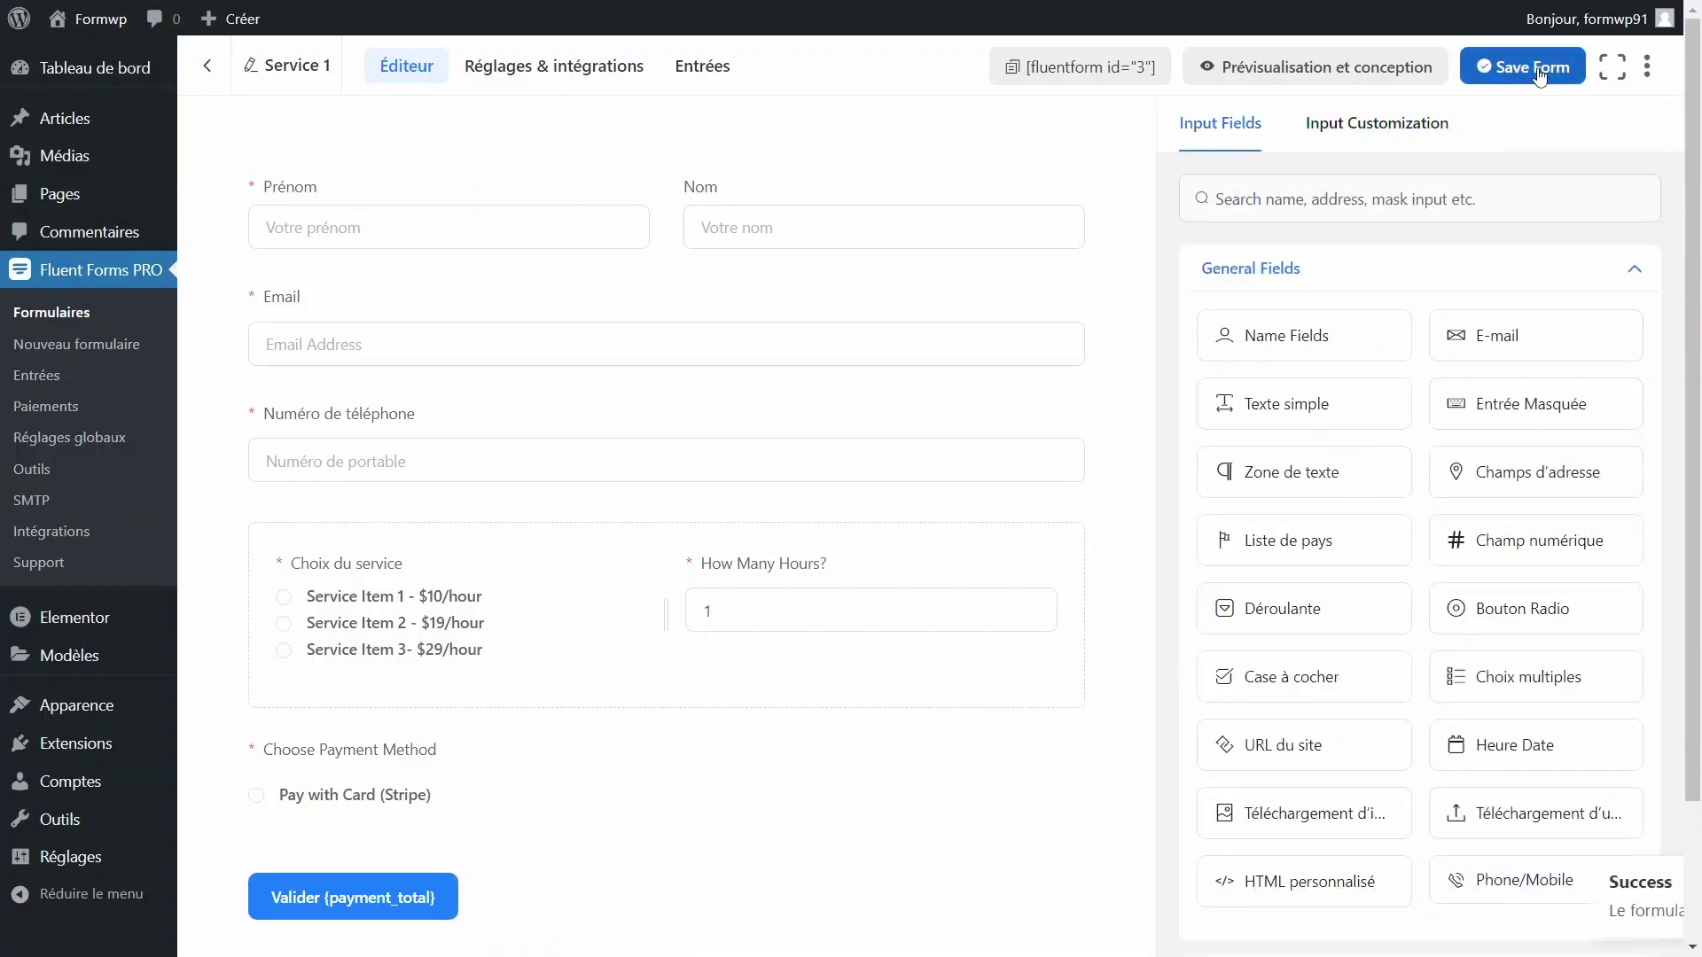
Preview the Service 1 form and examine its layout in the mobile view
click(1293, 85)
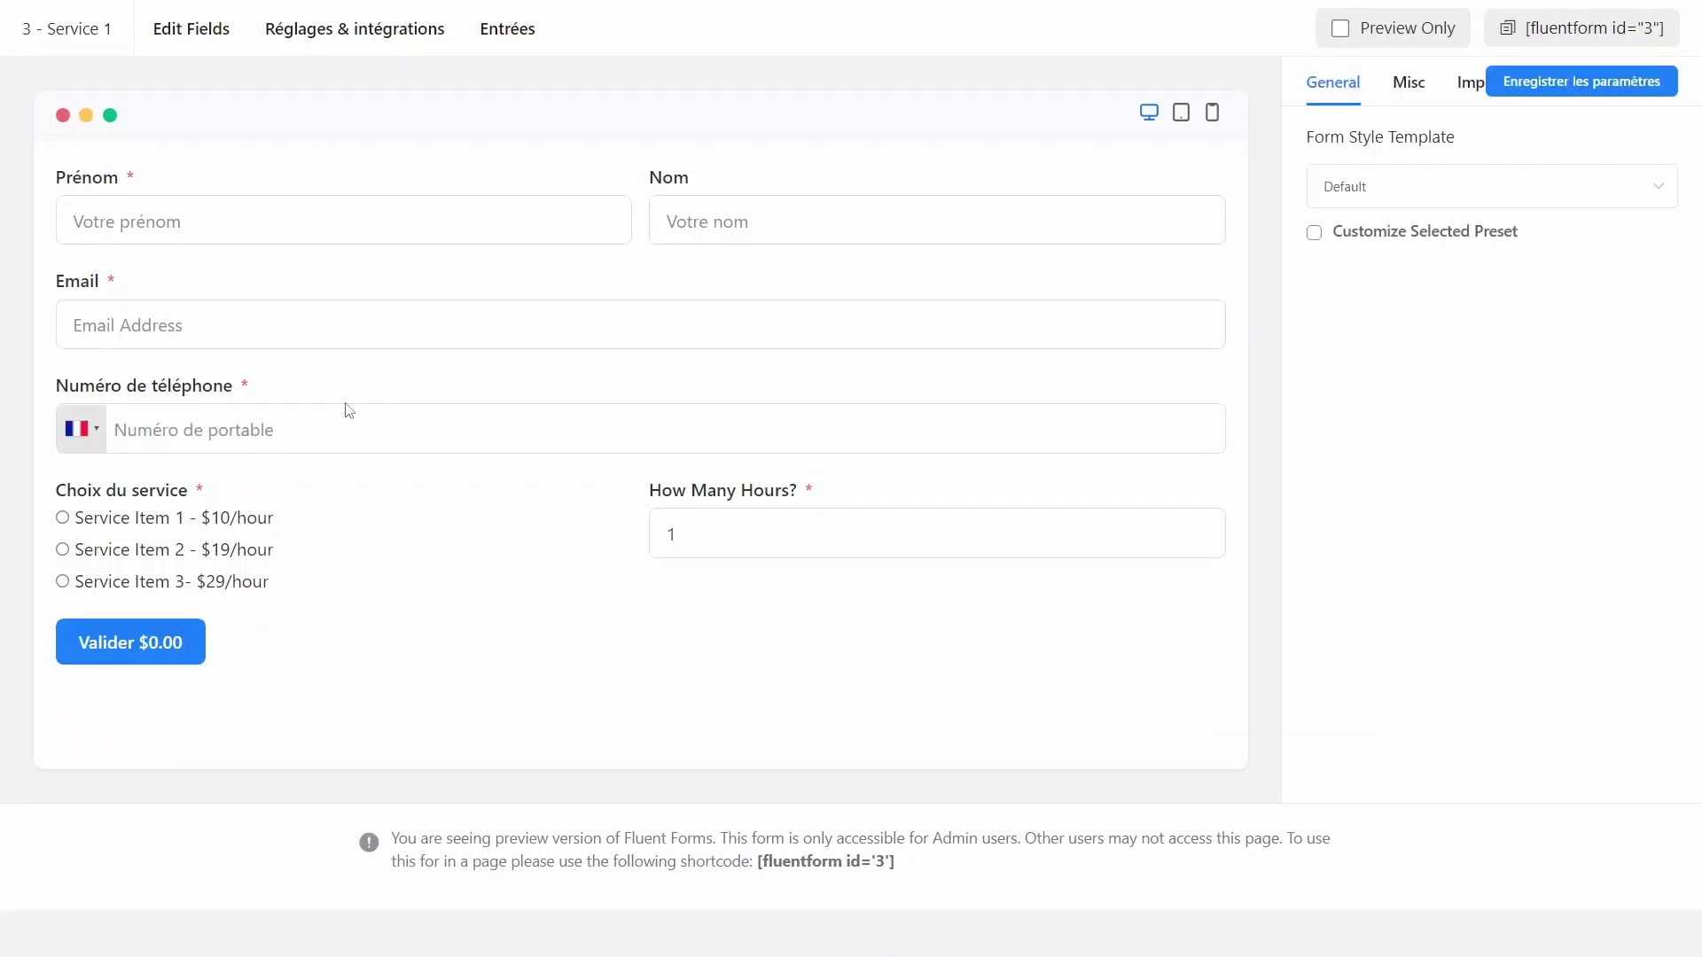
click(1214, 113)
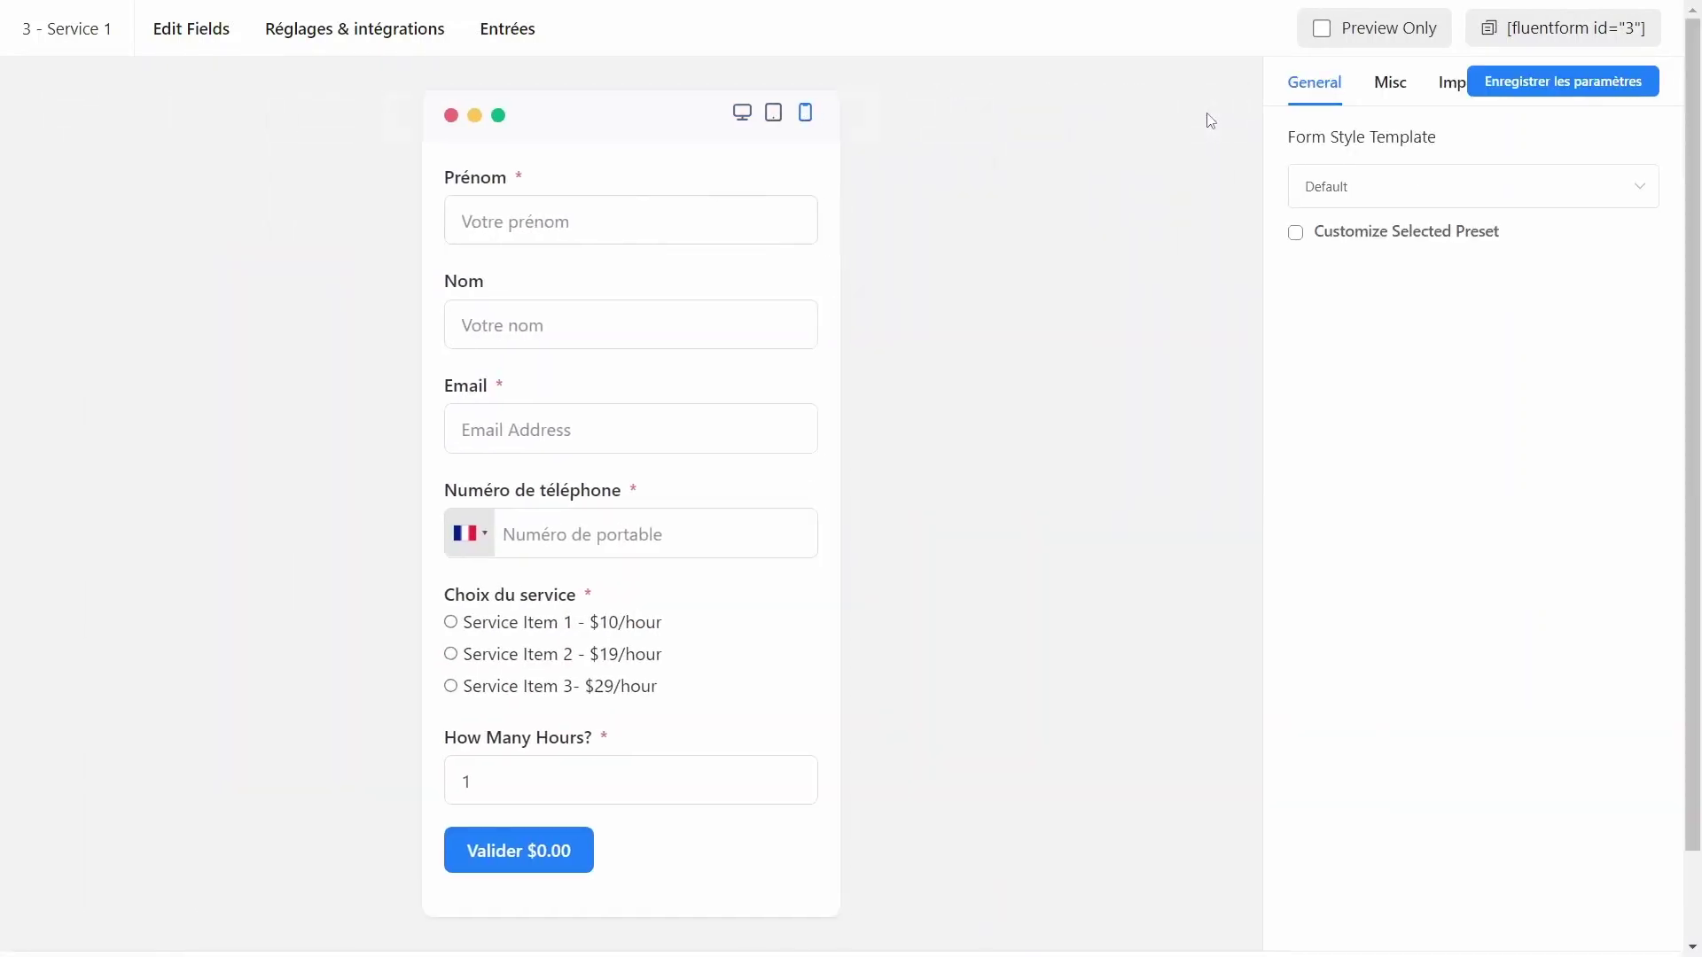
scroll(597, 514, down, 2)
scroll(599, 518, up, 2)
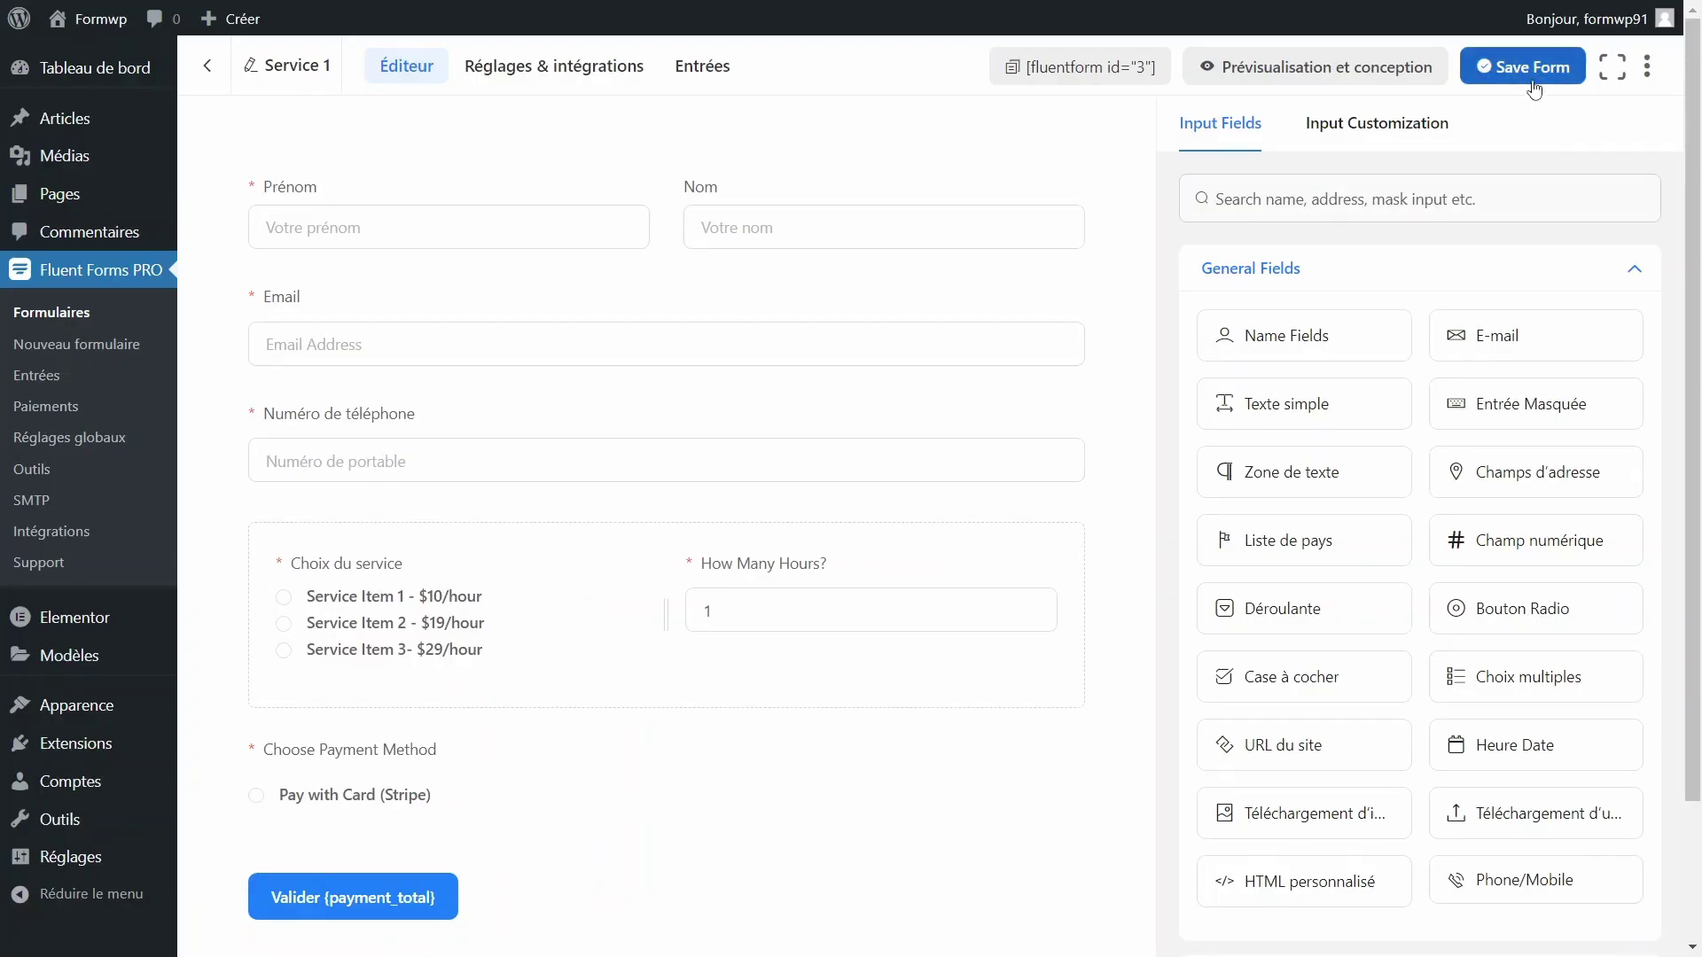
Go to the website and add a three-column container with a wide centre column below the services section of the Accueil page in Elementor
mouse_move(111, 17)
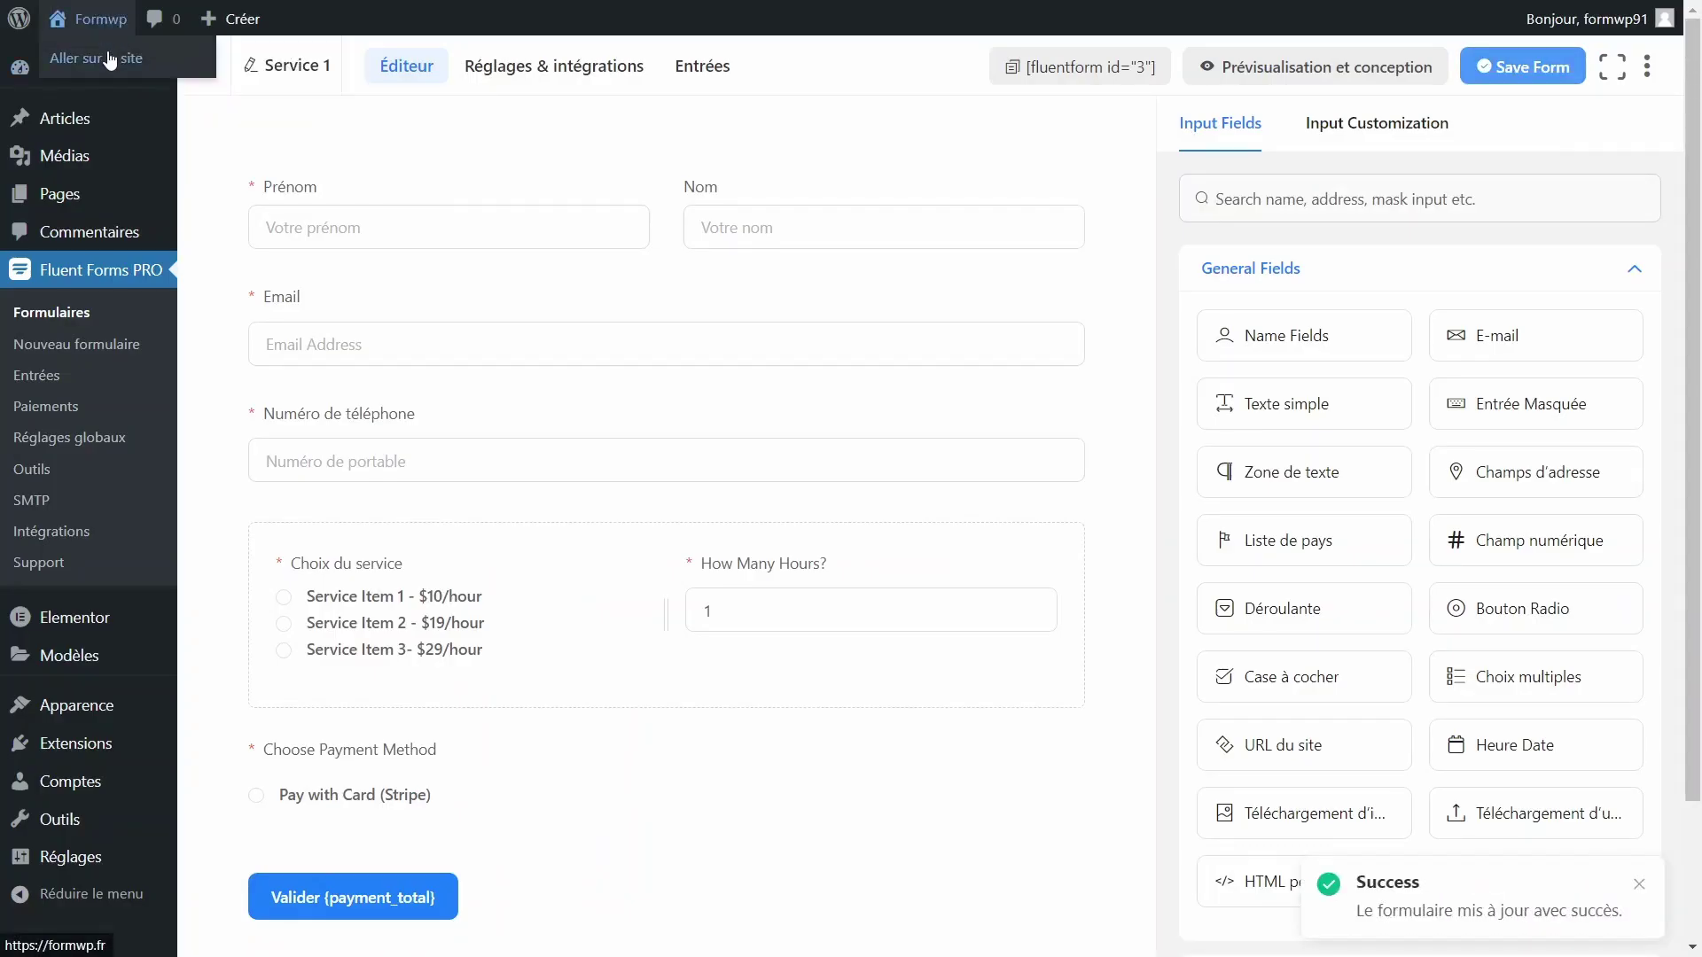
right_click(110, 58)
click(157, 77)
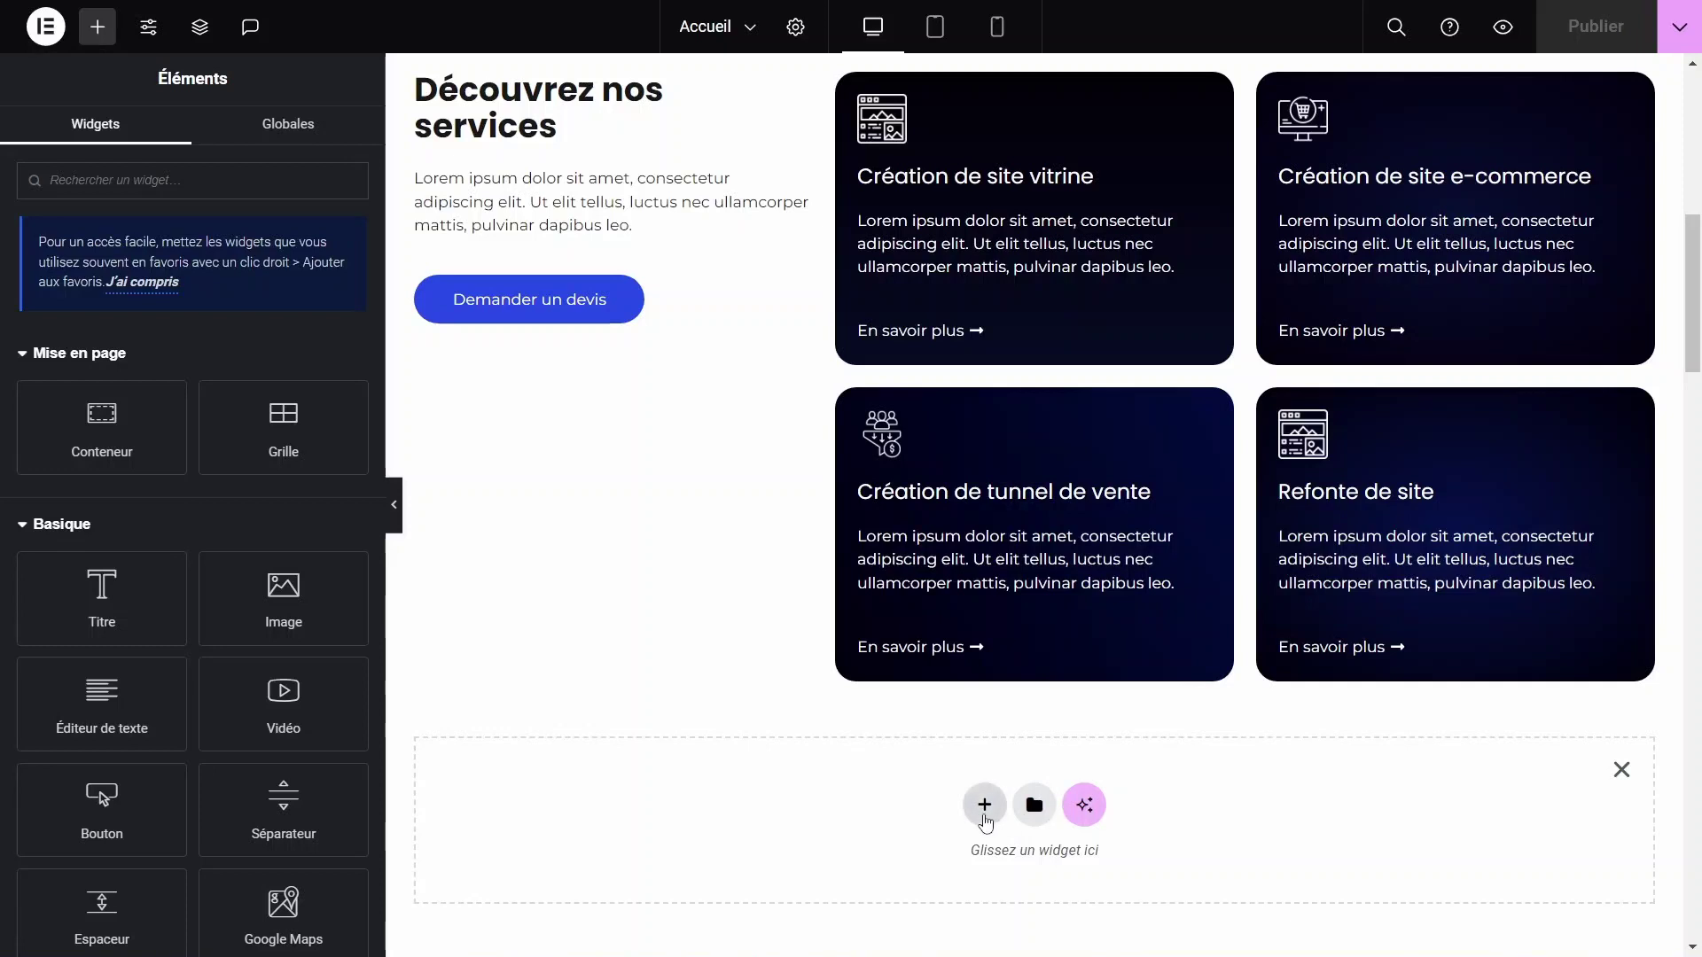
click(984, 805)
click(982, 844)
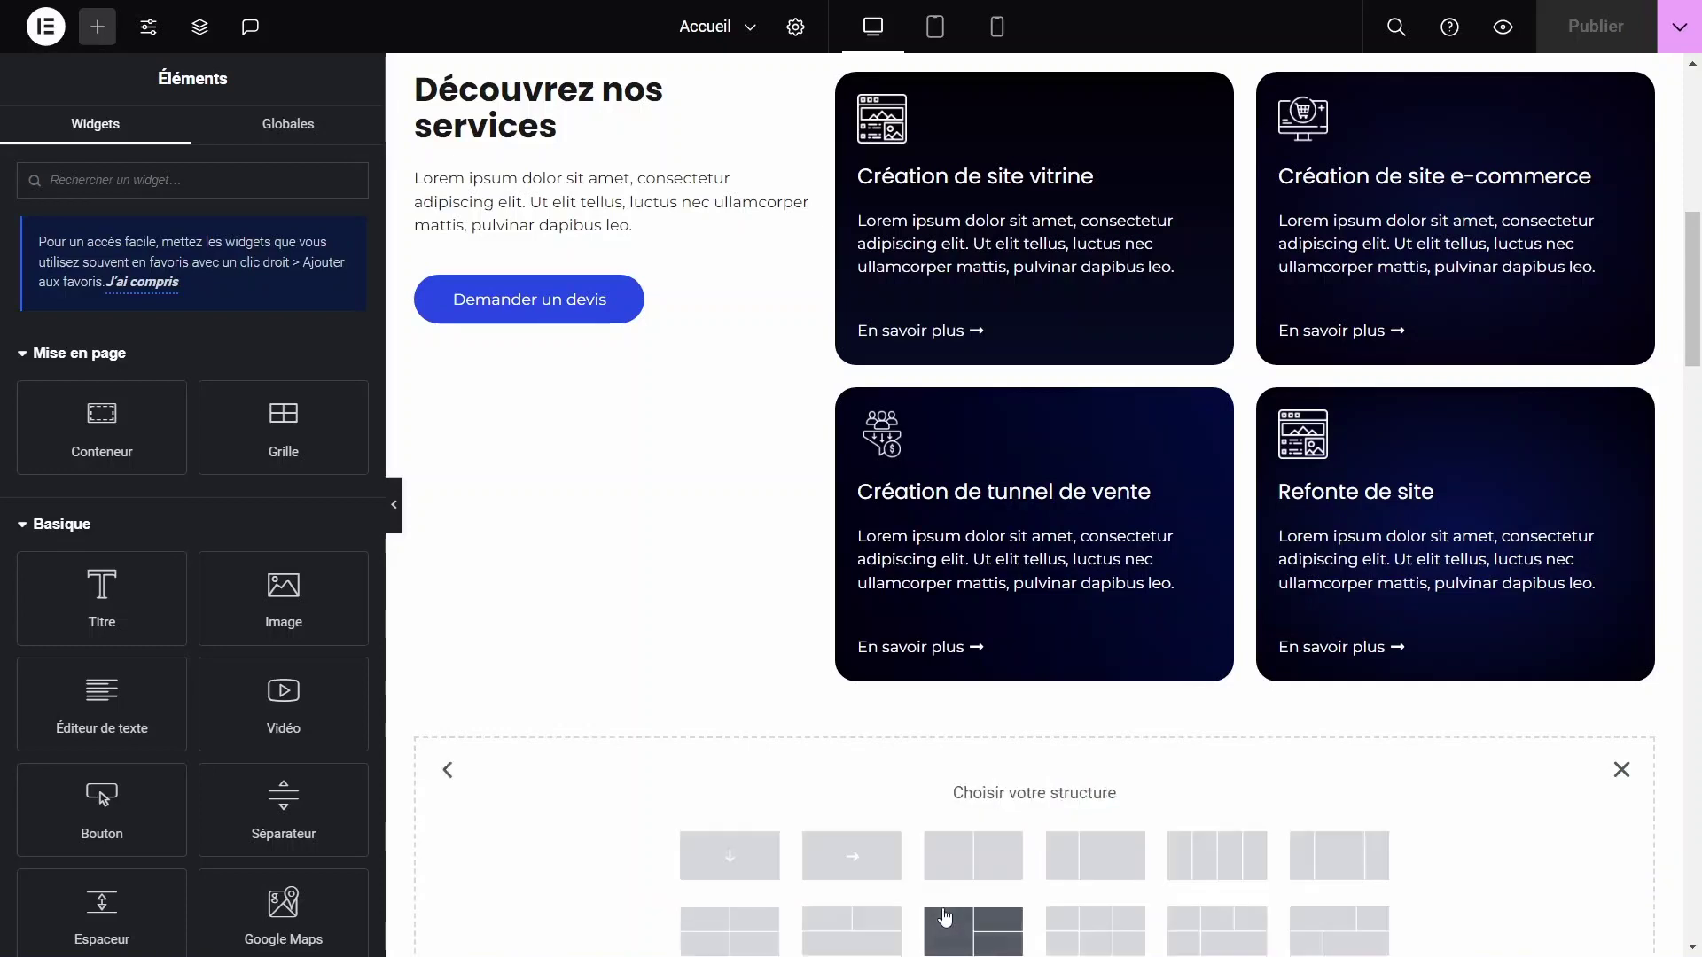
click(1109, 912)
Place a Fluent Forms widget in the container's middle column and assign it the form Service 1 (3)
text(fluen)
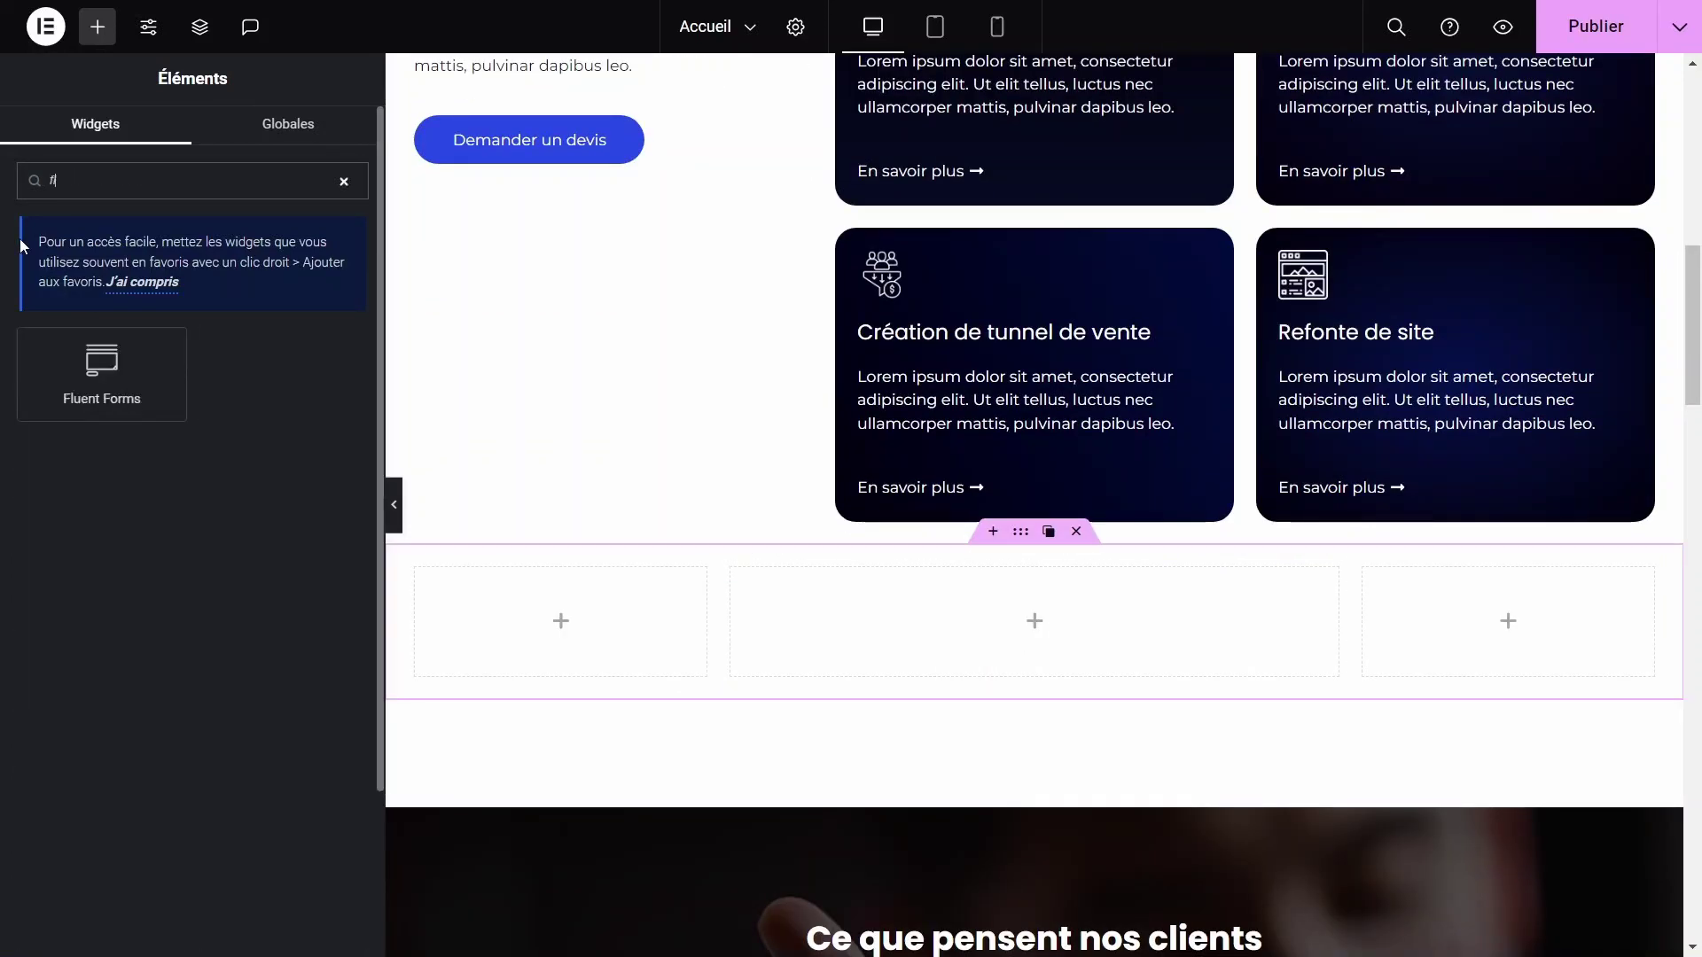
drag(102, 372, 923, 627)
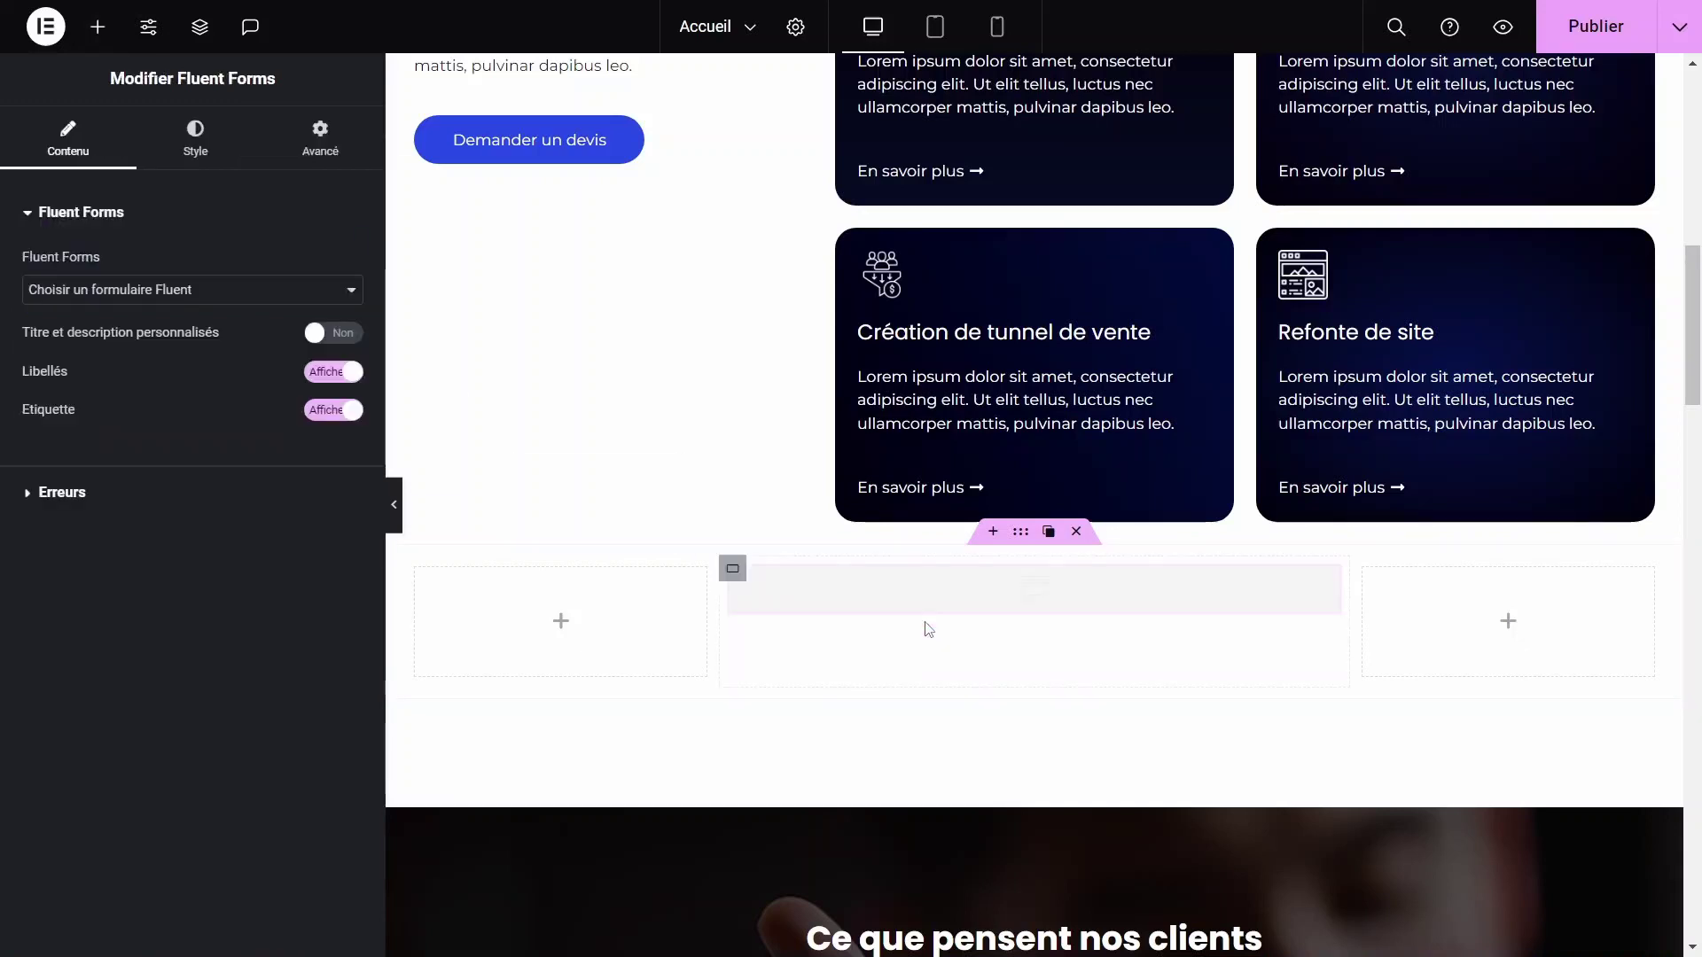
click(217, 293)
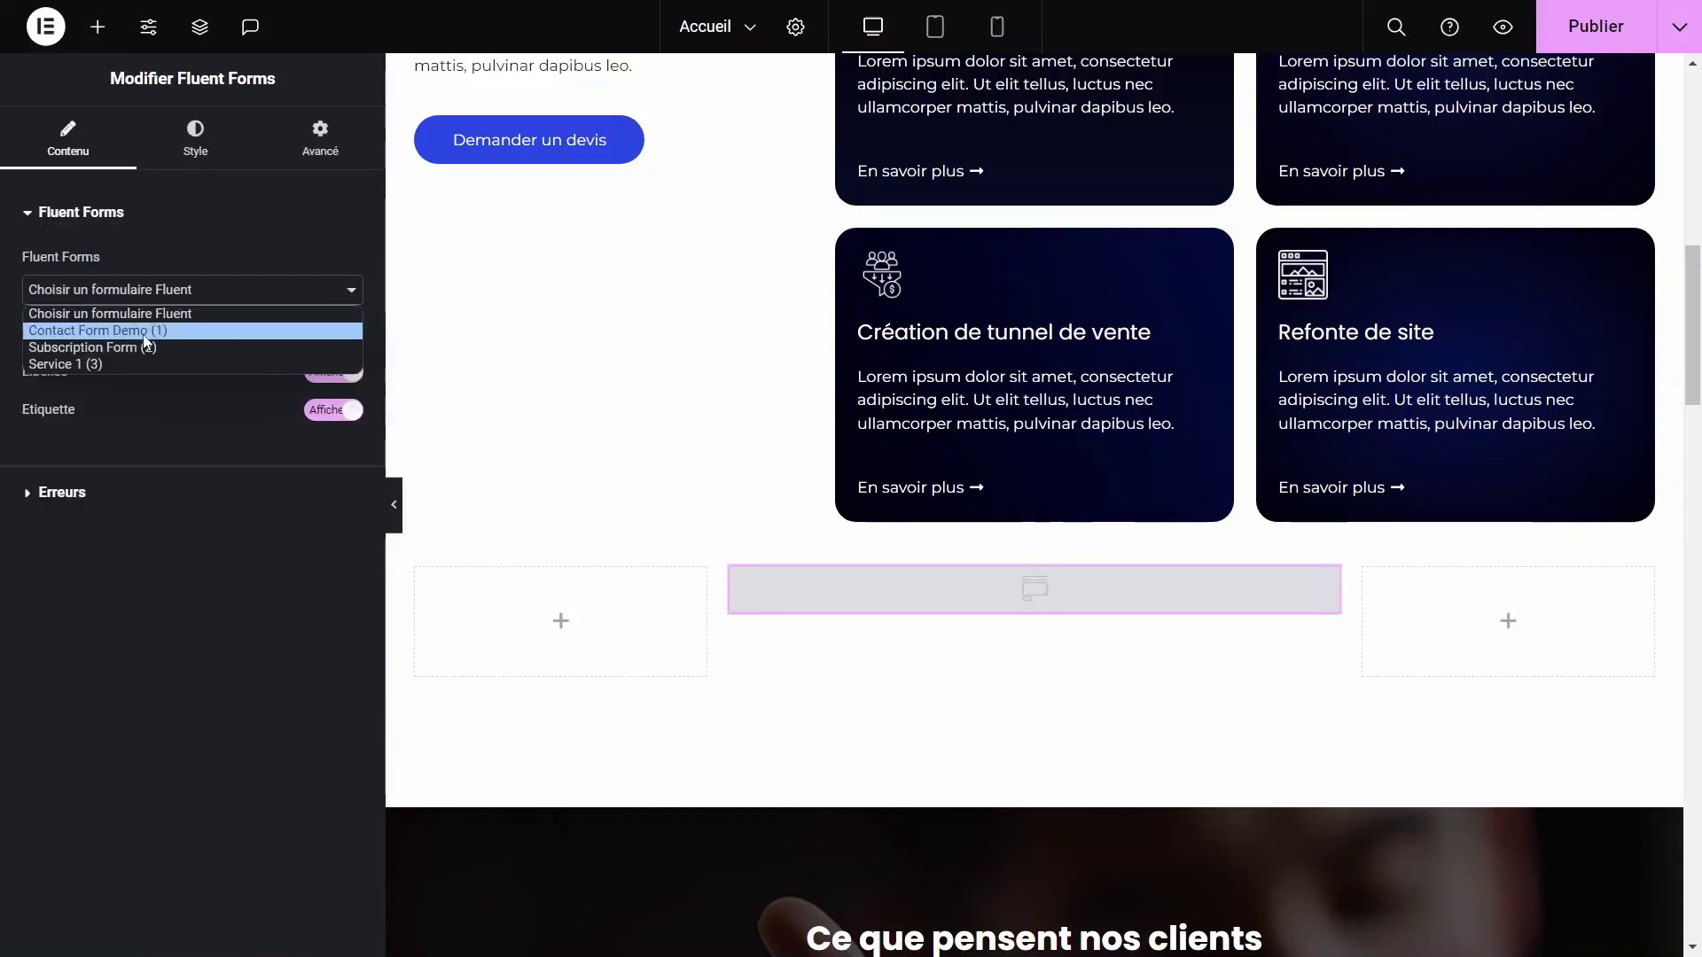
click(106, 365)
scroll(1253, 741, down, 5)
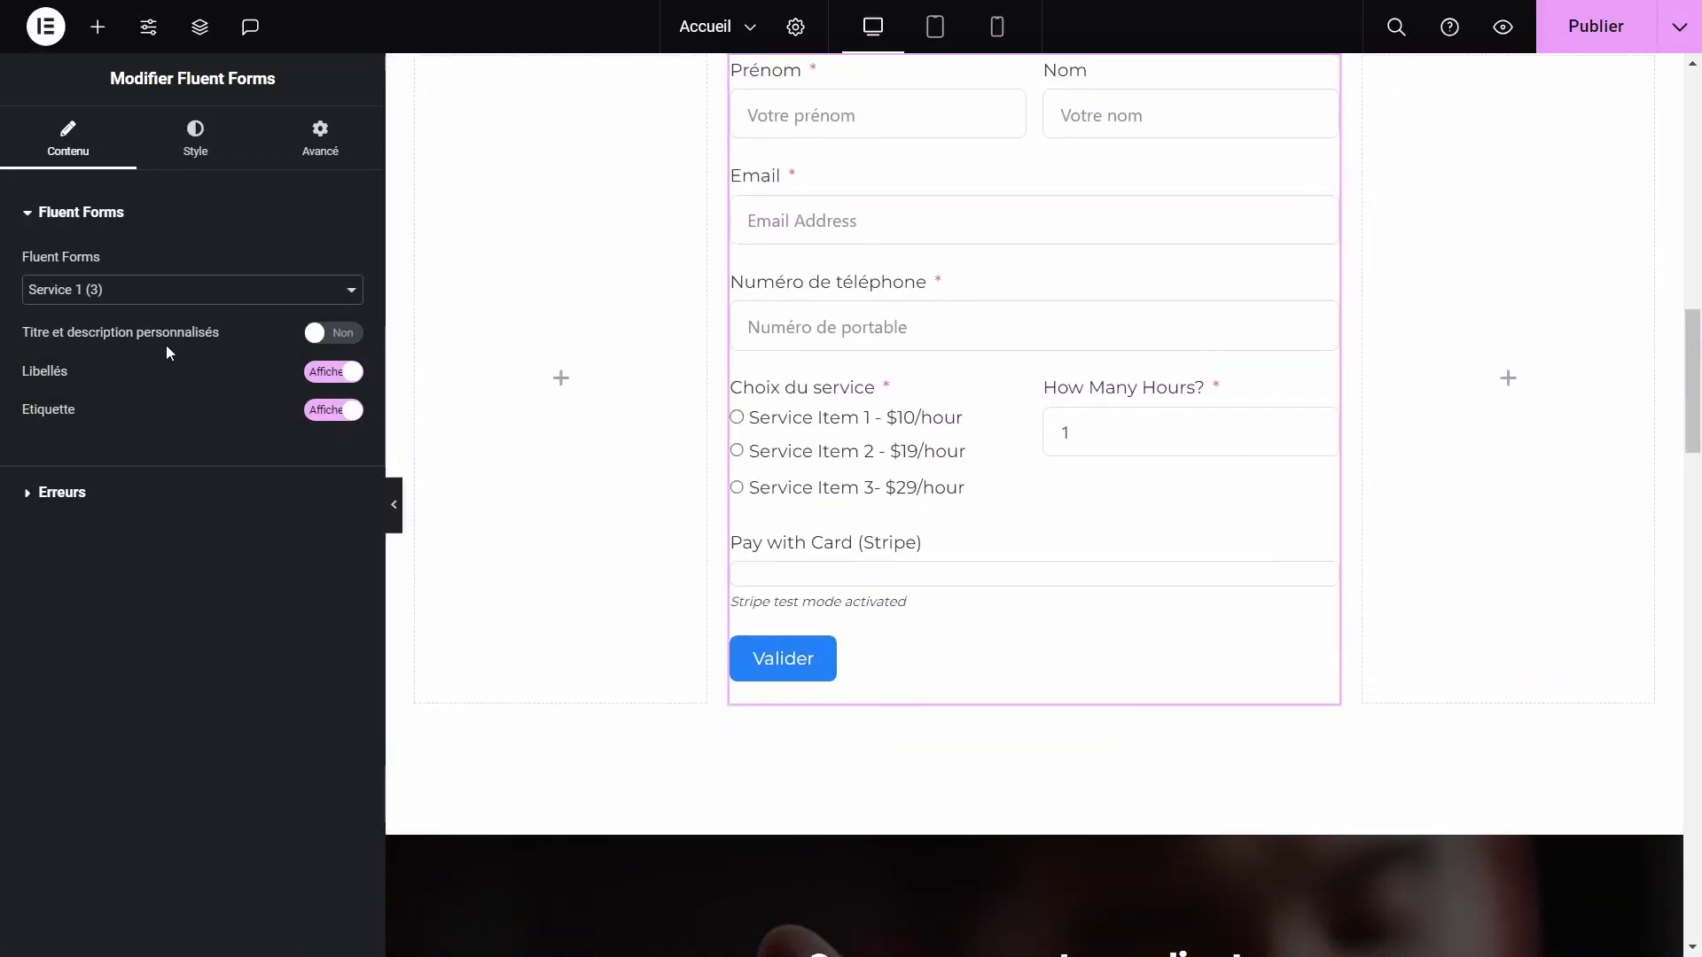
Set the inner padding of the middle column container around the form to about 22 px on all sides
scroll(734, 278, up, 2)
click(733, 271)
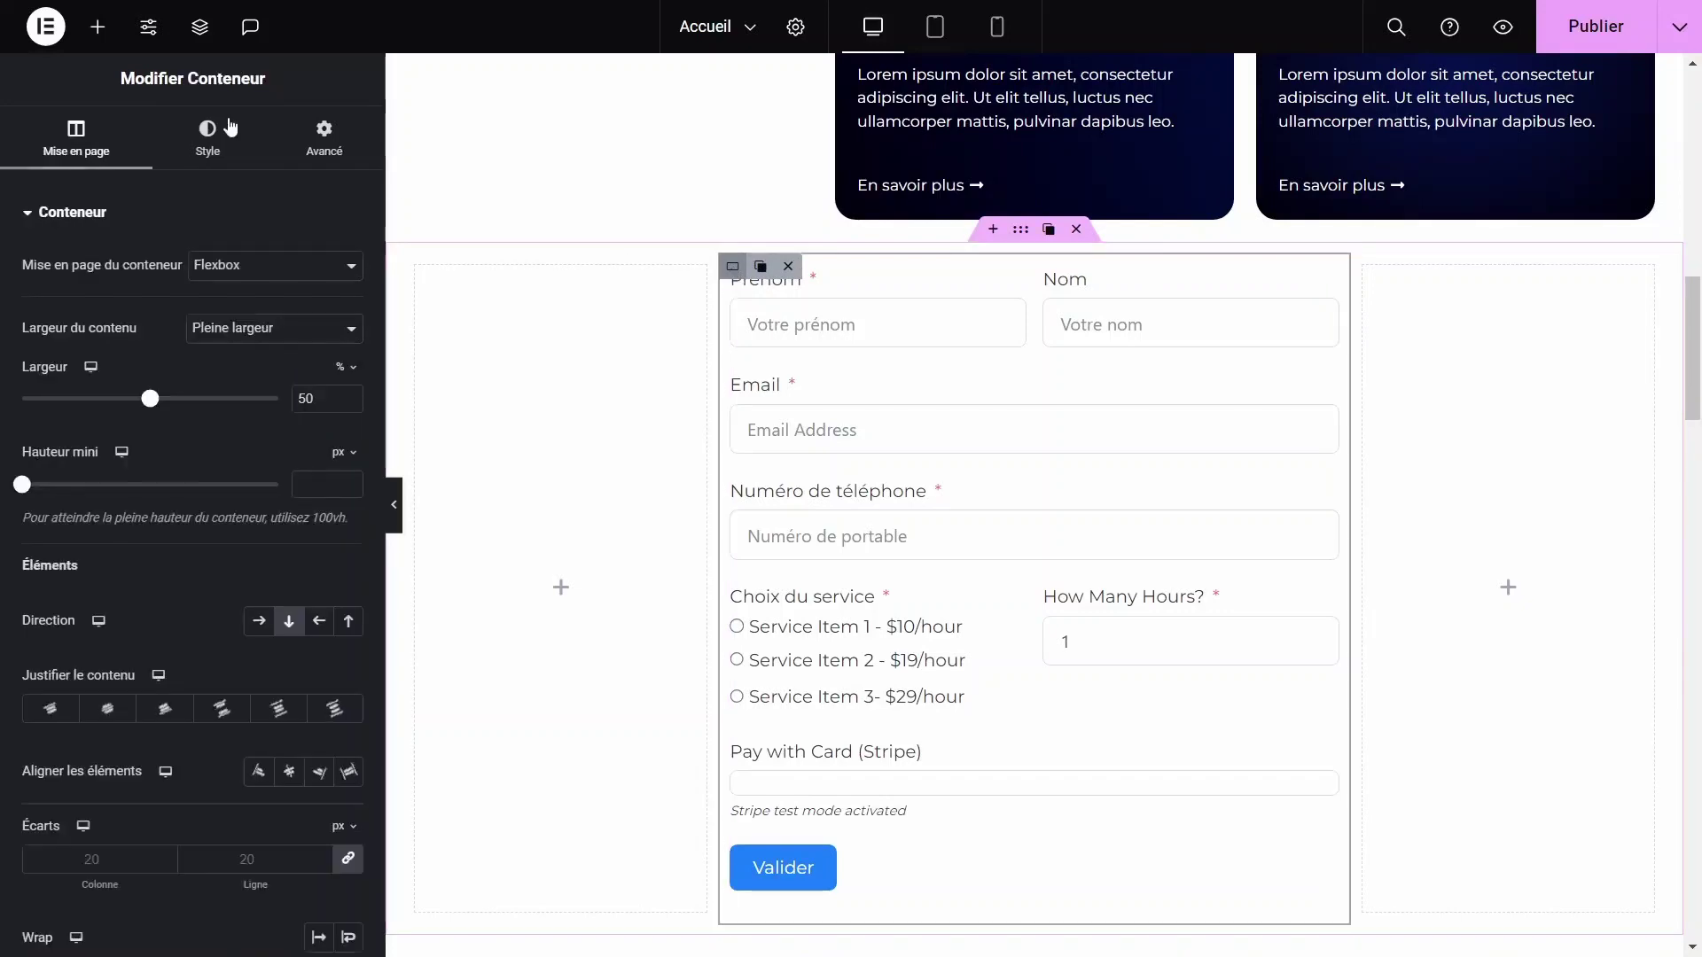
click(327, 163)
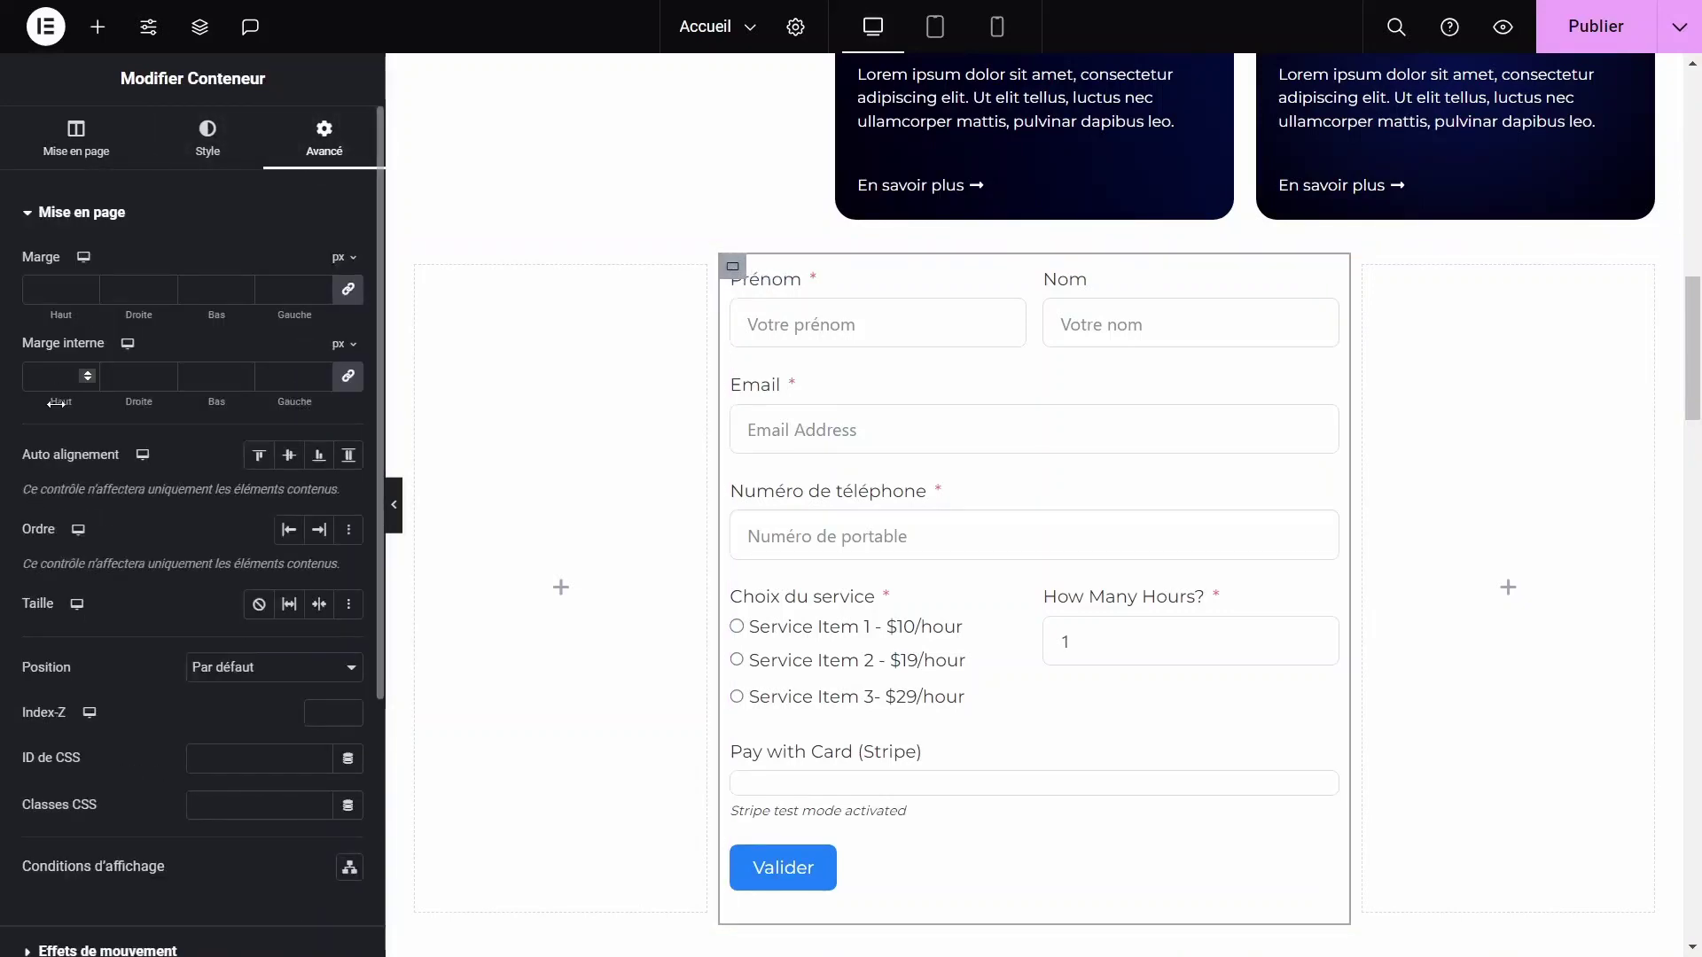
drag(62, 403, 79, 403)
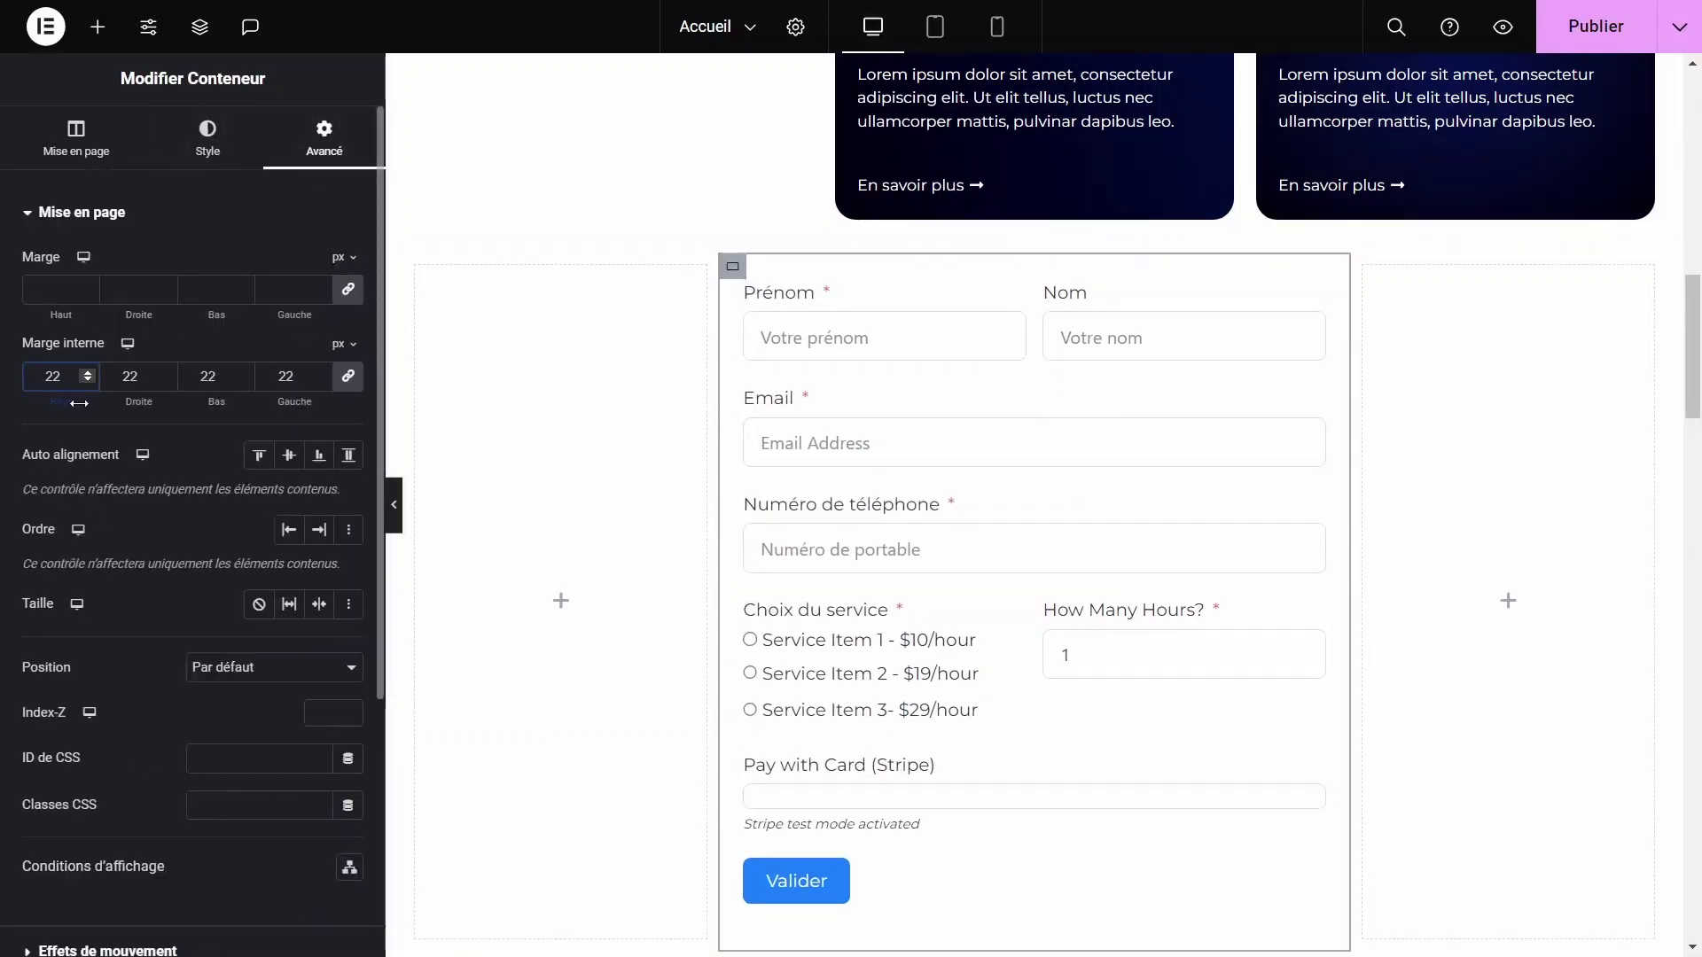
Give the middle container a solid 1 px border with a 14 px corner radius
click(207, 139)
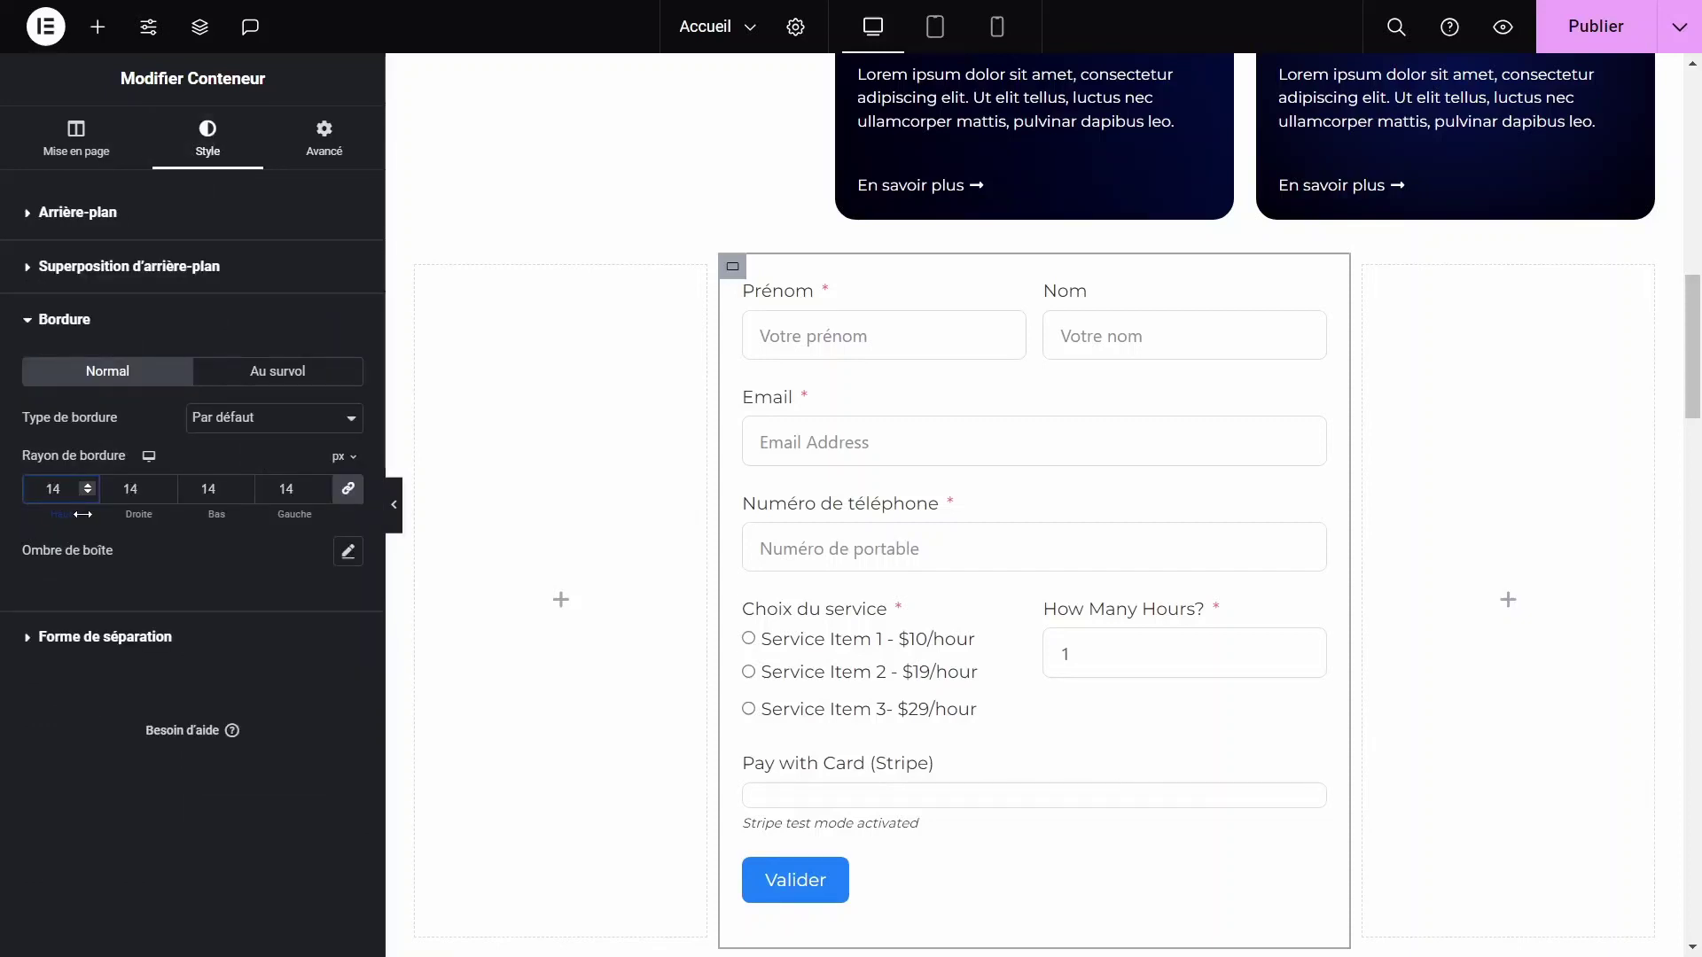
drag(81, 514, 84, 514)
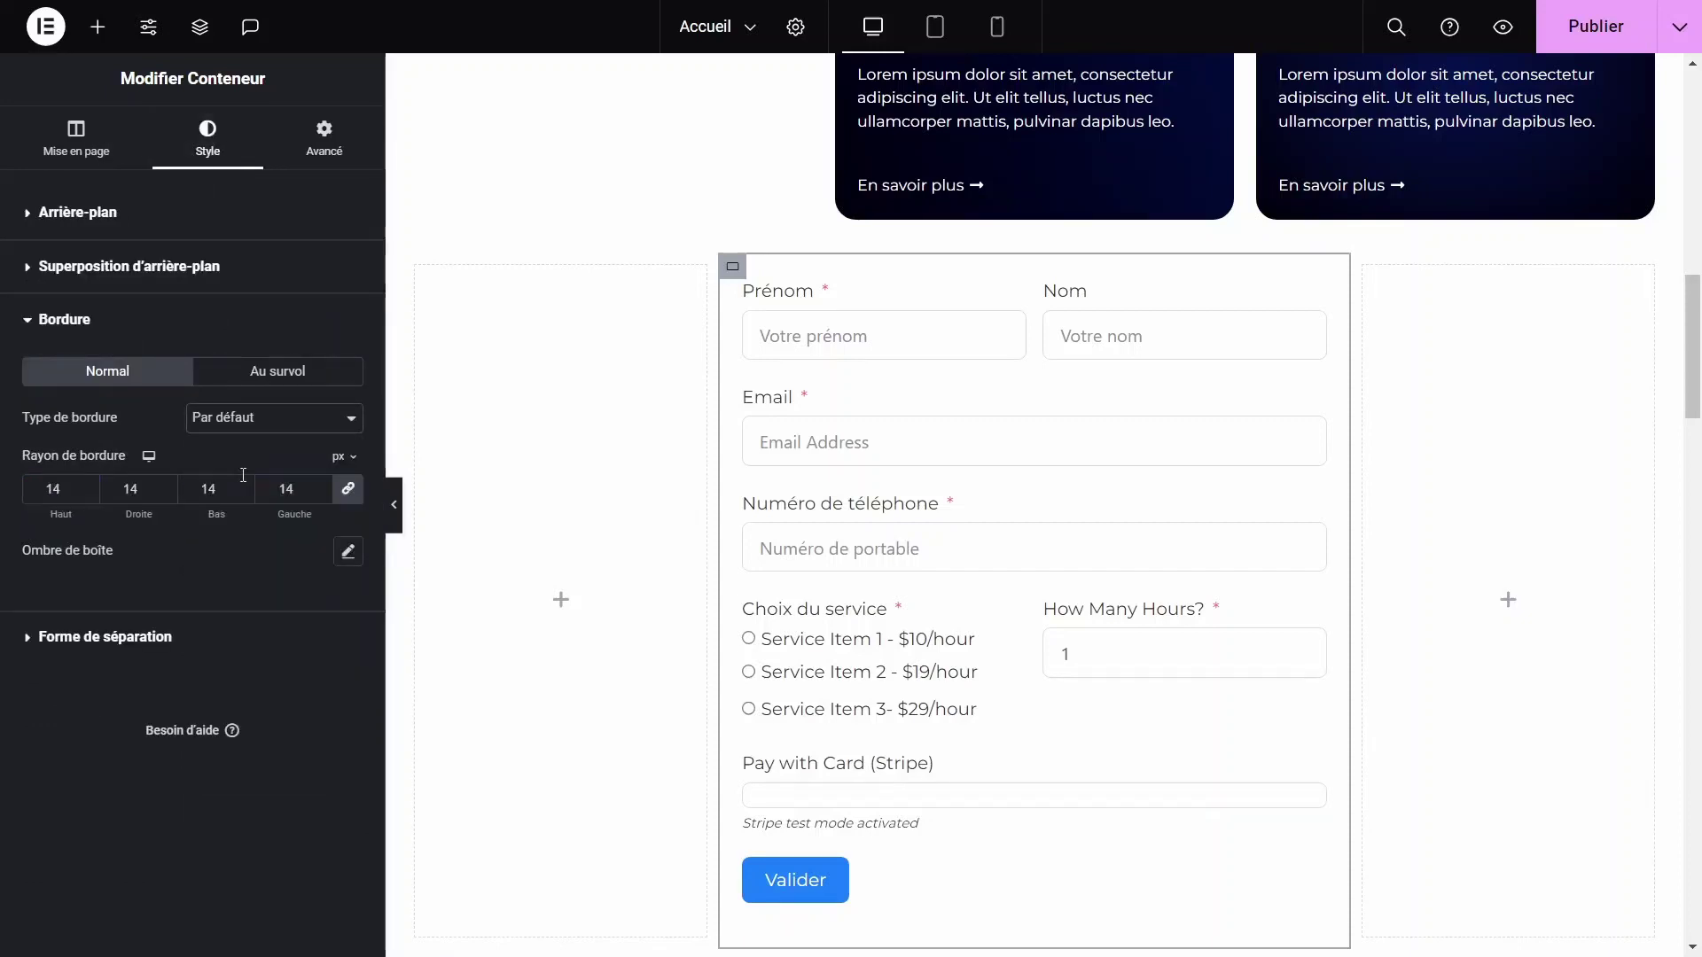
click(270, 417)
click(231, 455)
click(74, 497)
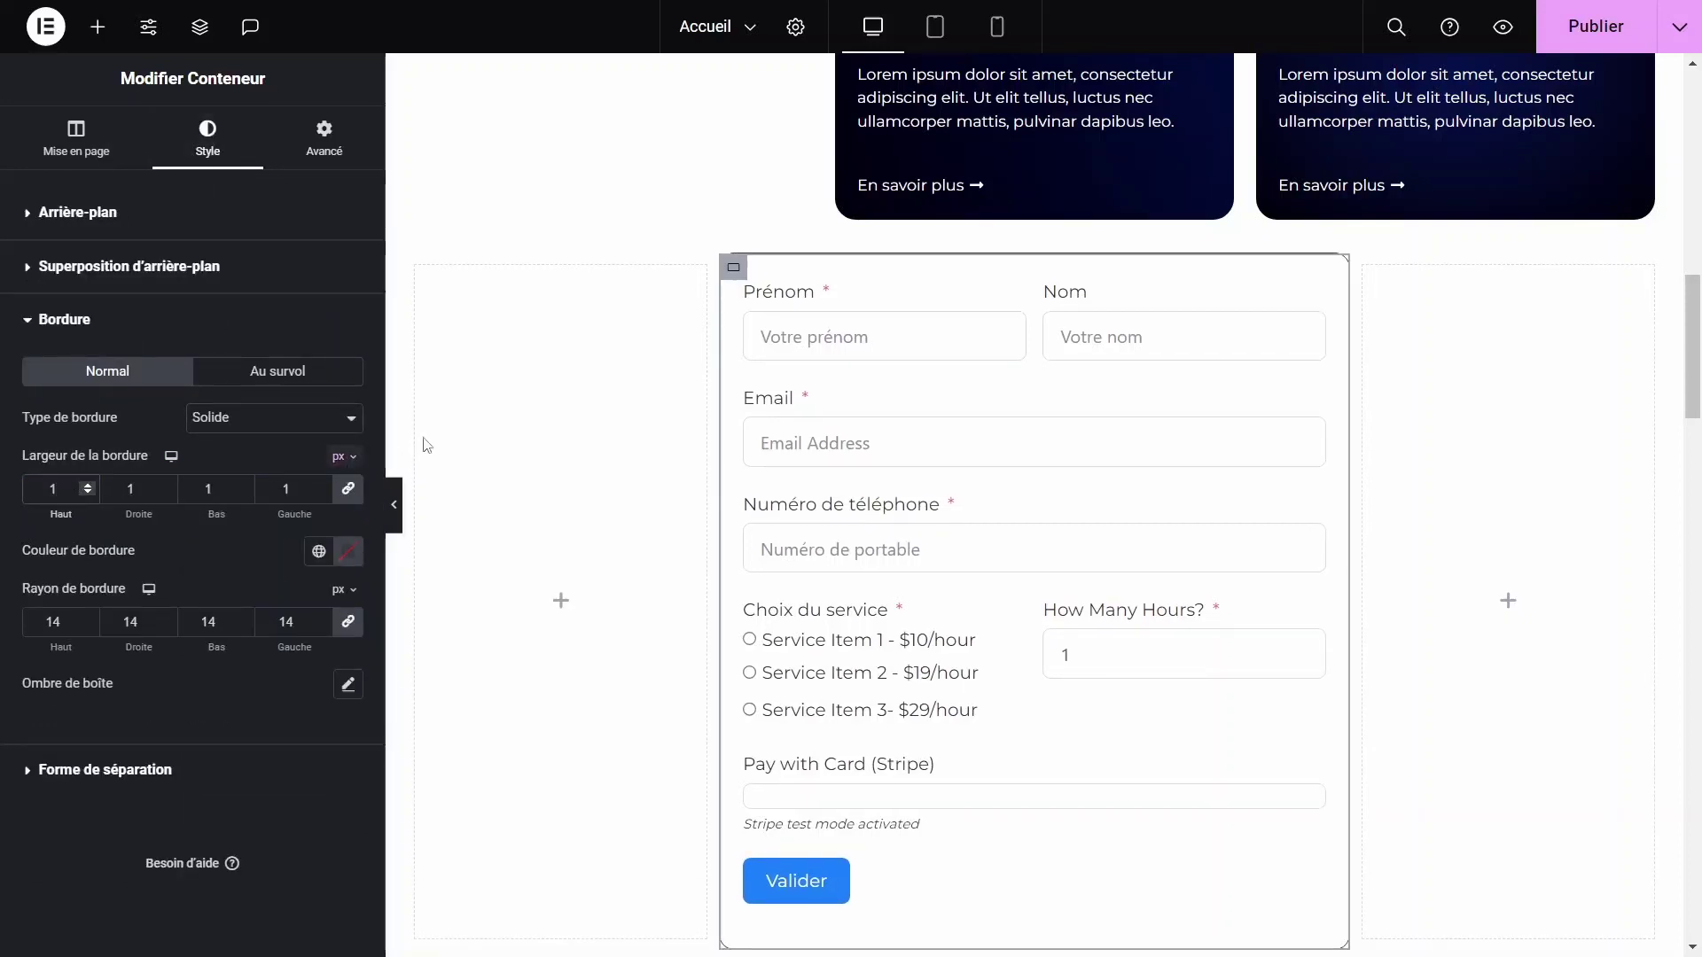
Apply a linear gradient background from dark navy to black to the middle container
click(293, 212)
click(290, 313)
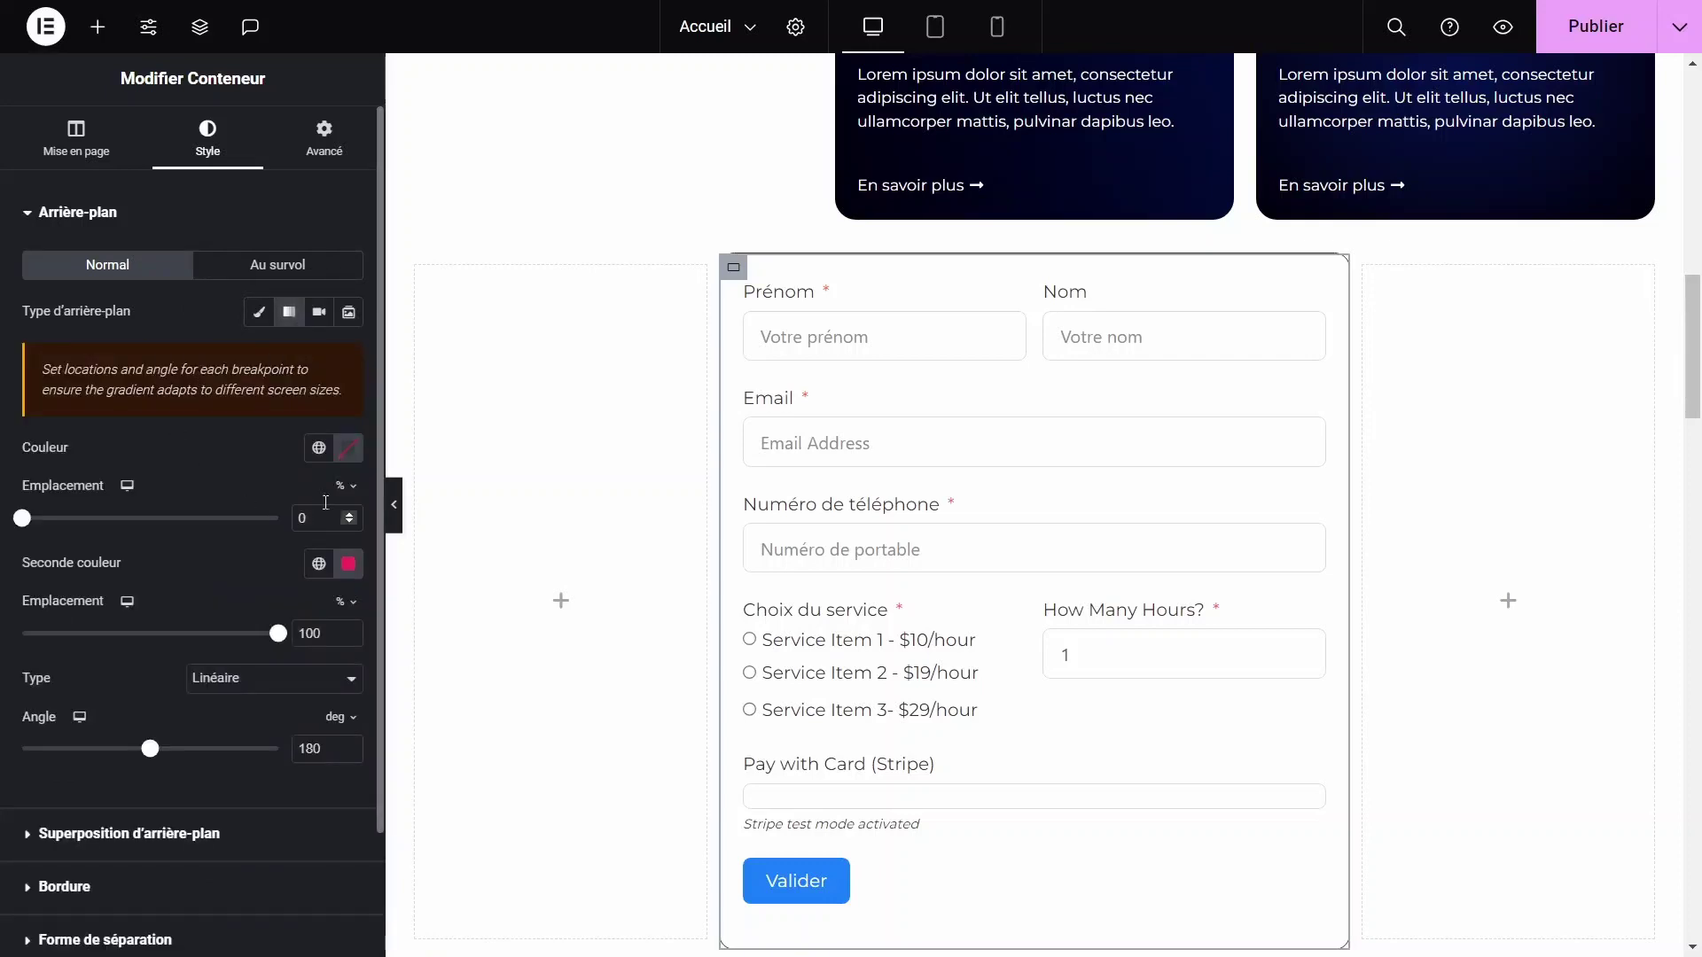
click(348, 448)
drag(258, 657, 481, 676)
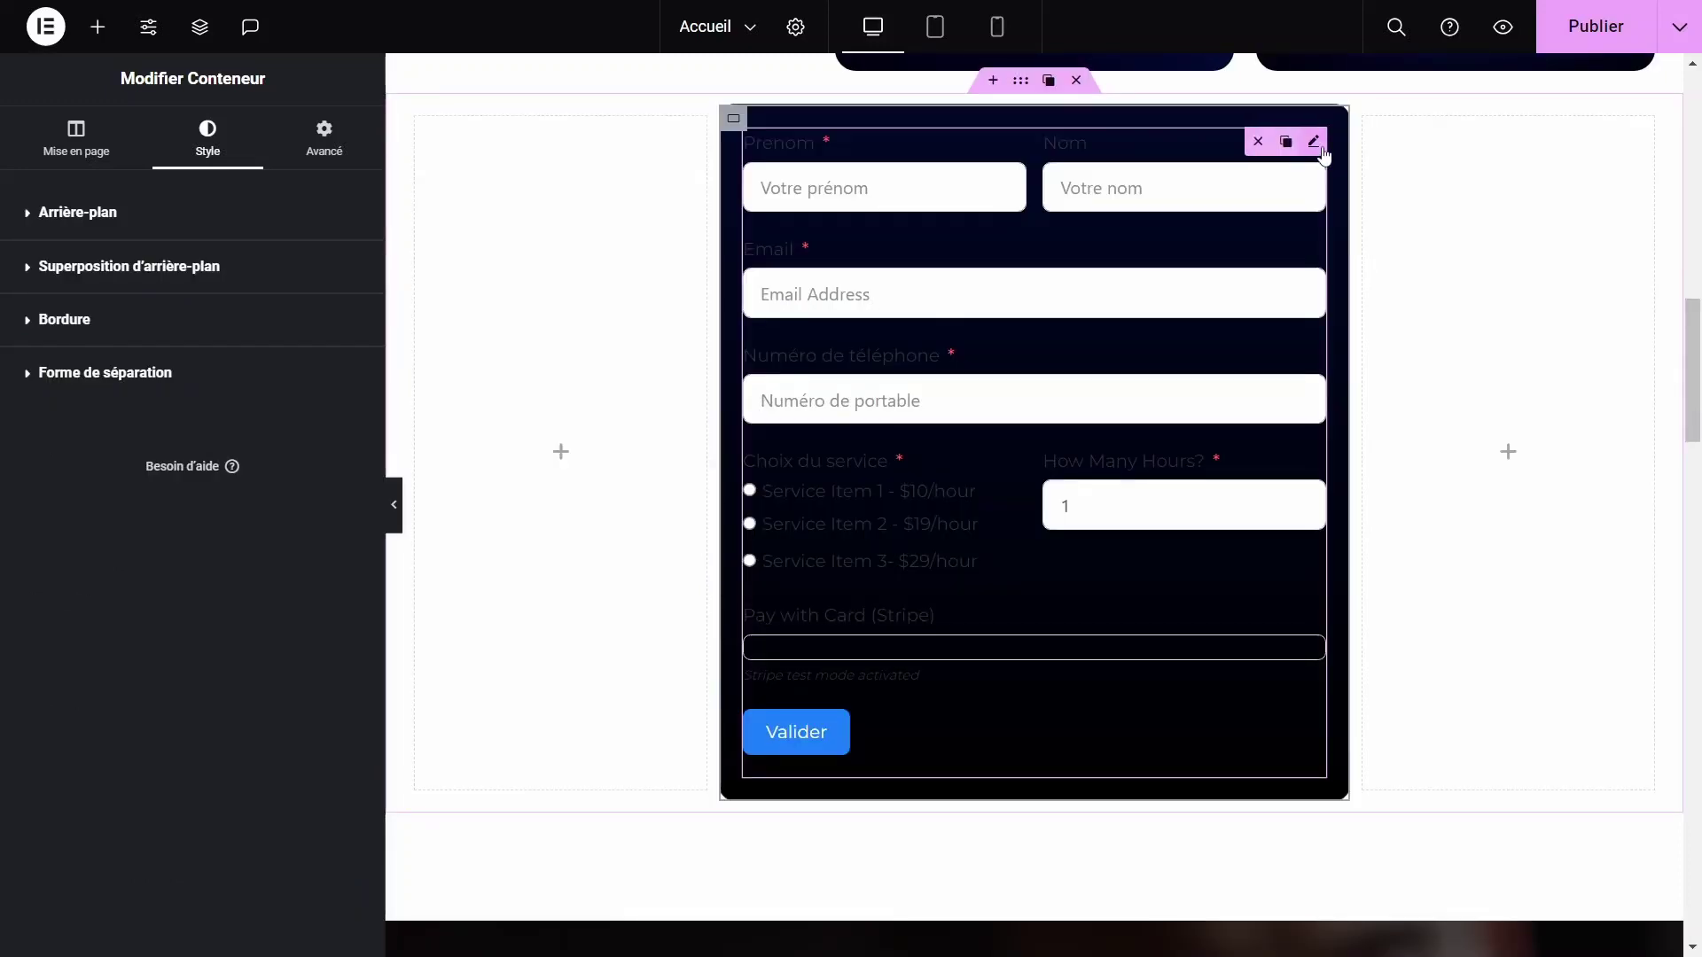
Open the Fluent Forms widget for editing and try hiding its field labels before showing them again
click(894, 258)
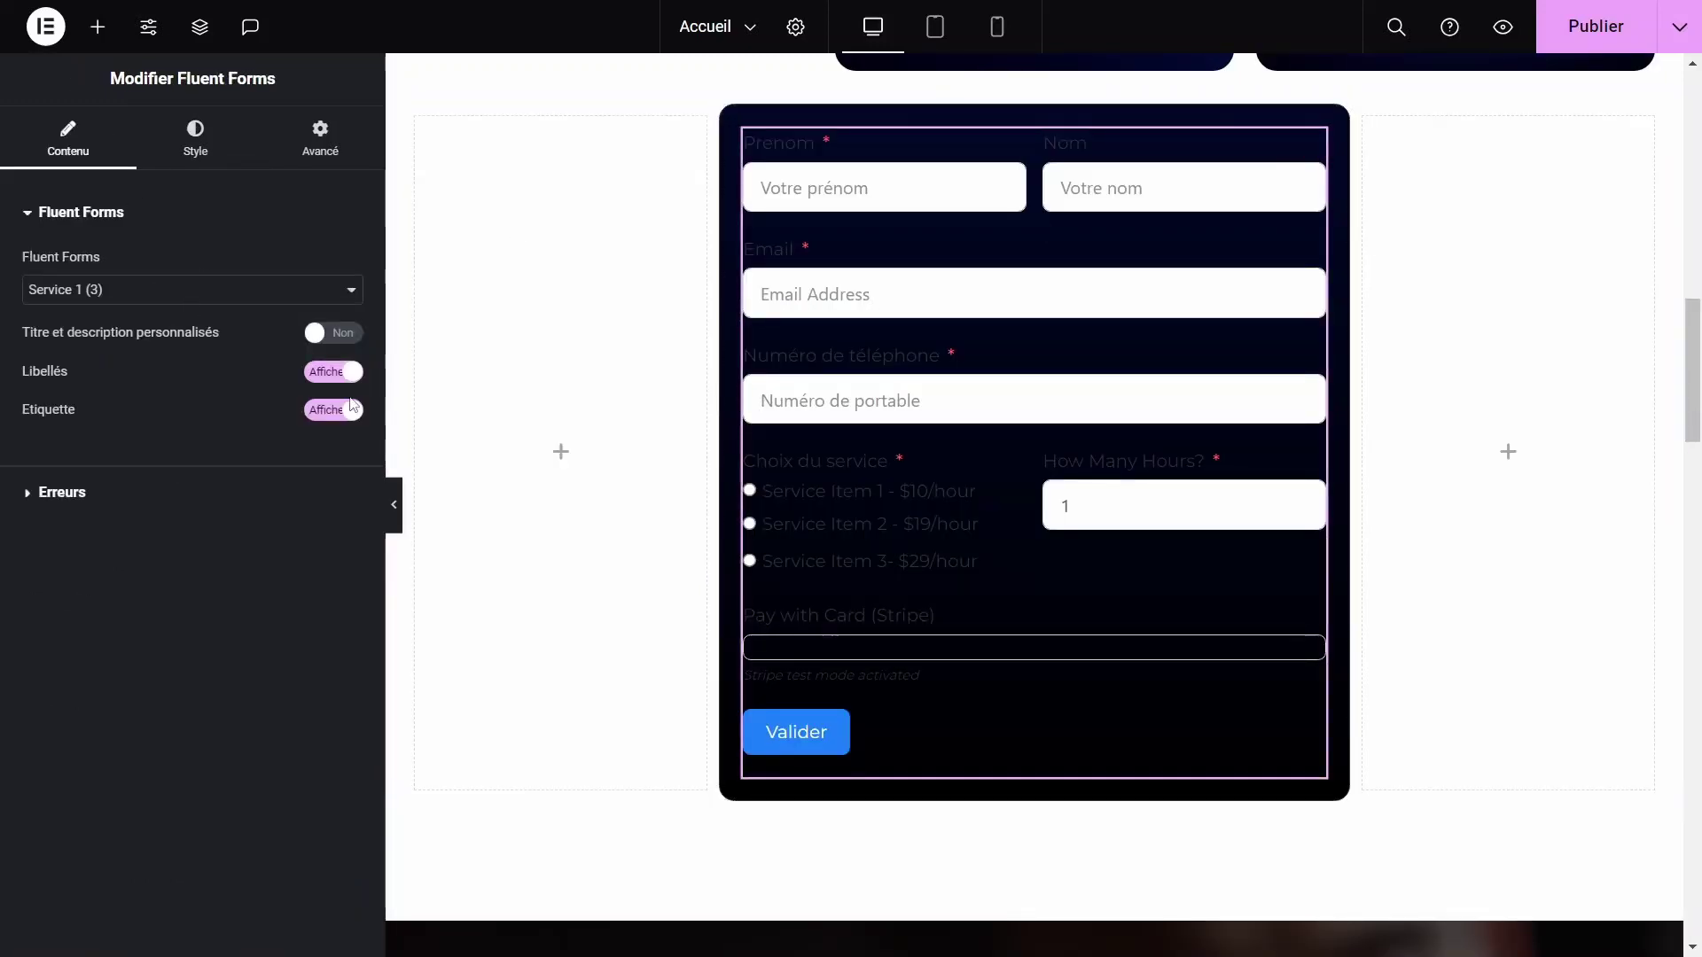
click(343, 373)
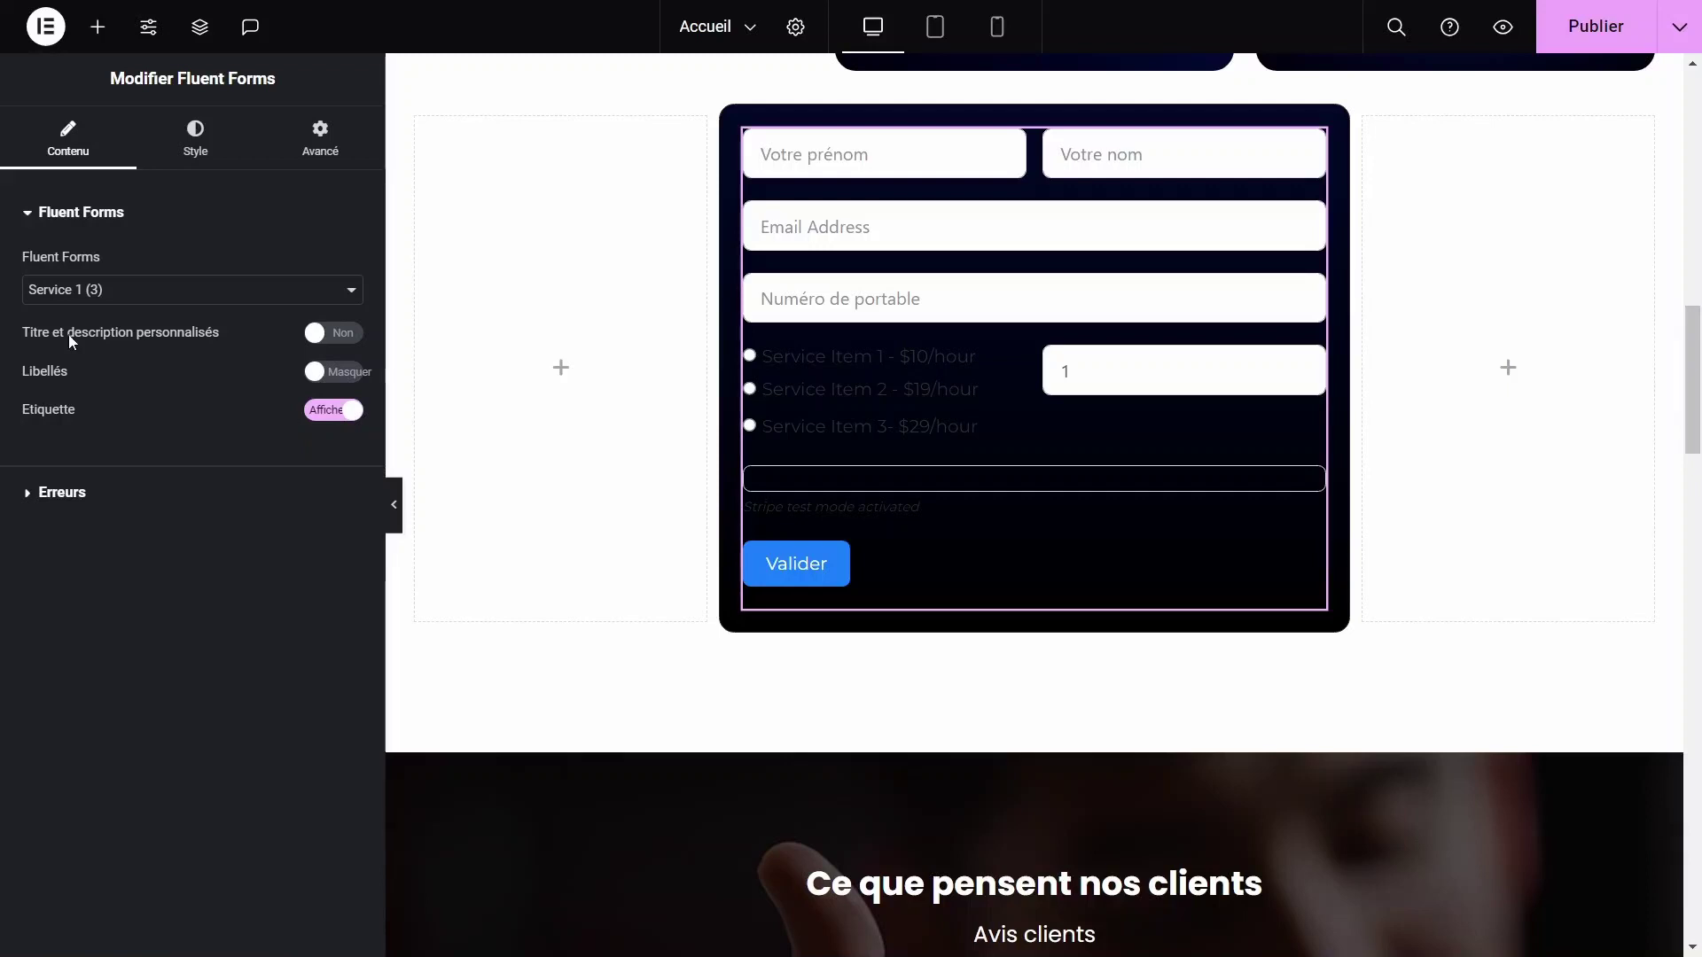
click(195, 138)
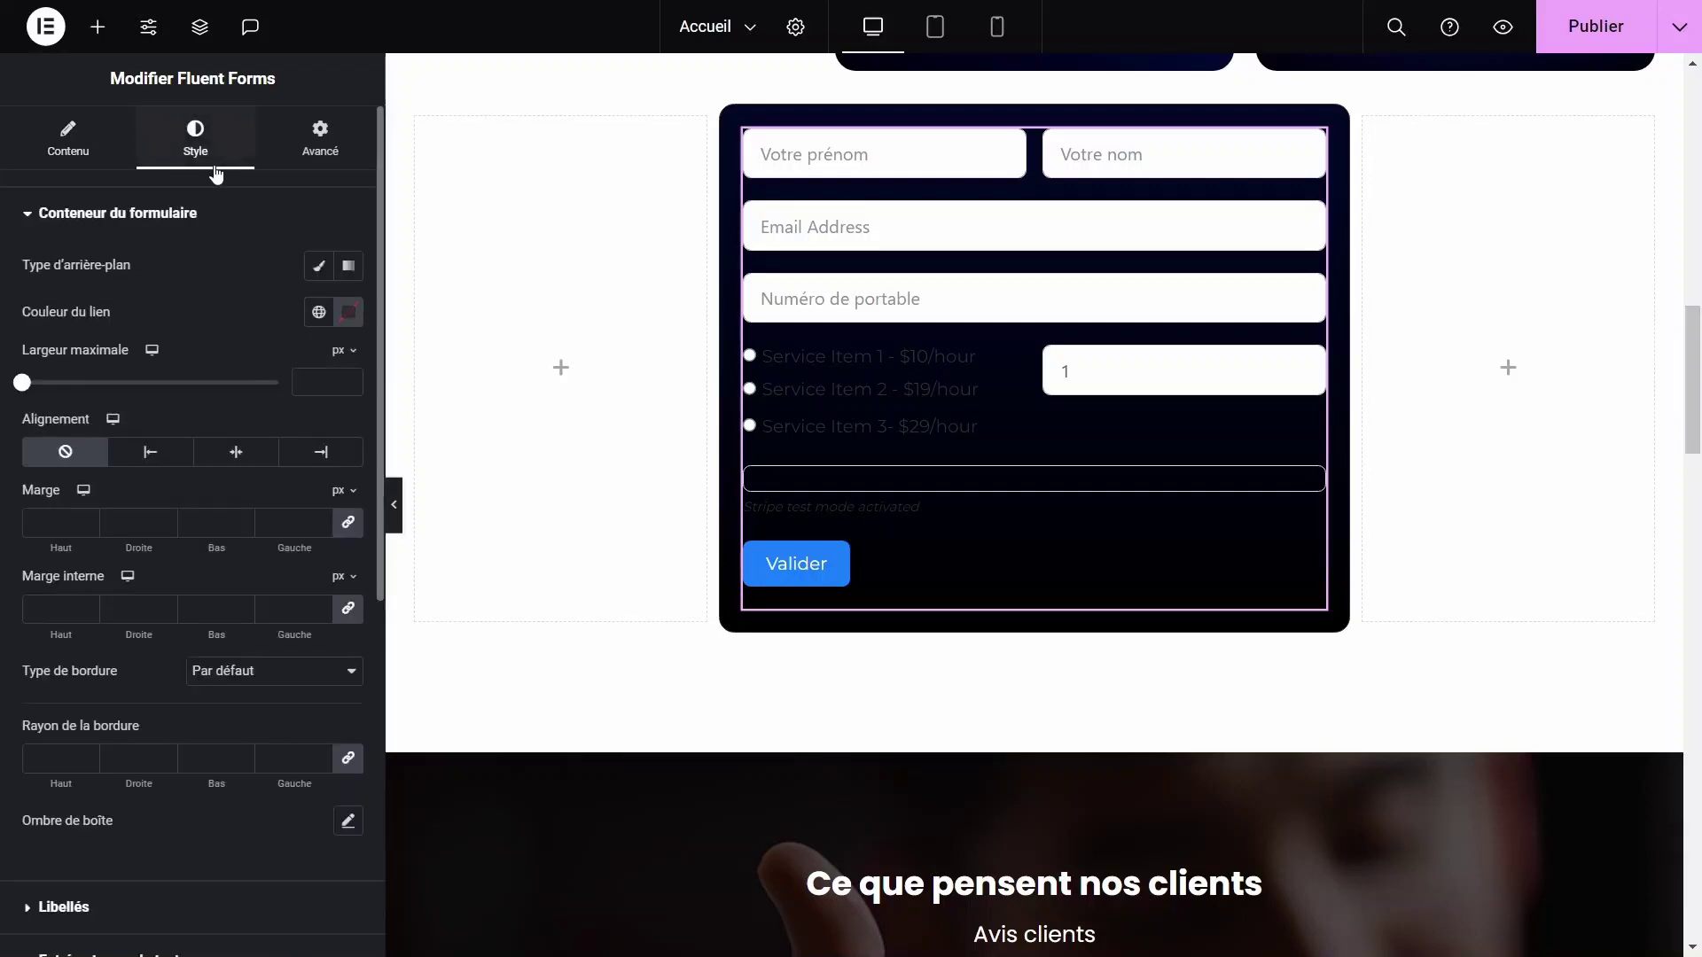
click(67, 137)
click(337, 377)
Style the form's field labels with white text (#FFFFFF) at a size of 15 px
click(193, 141)
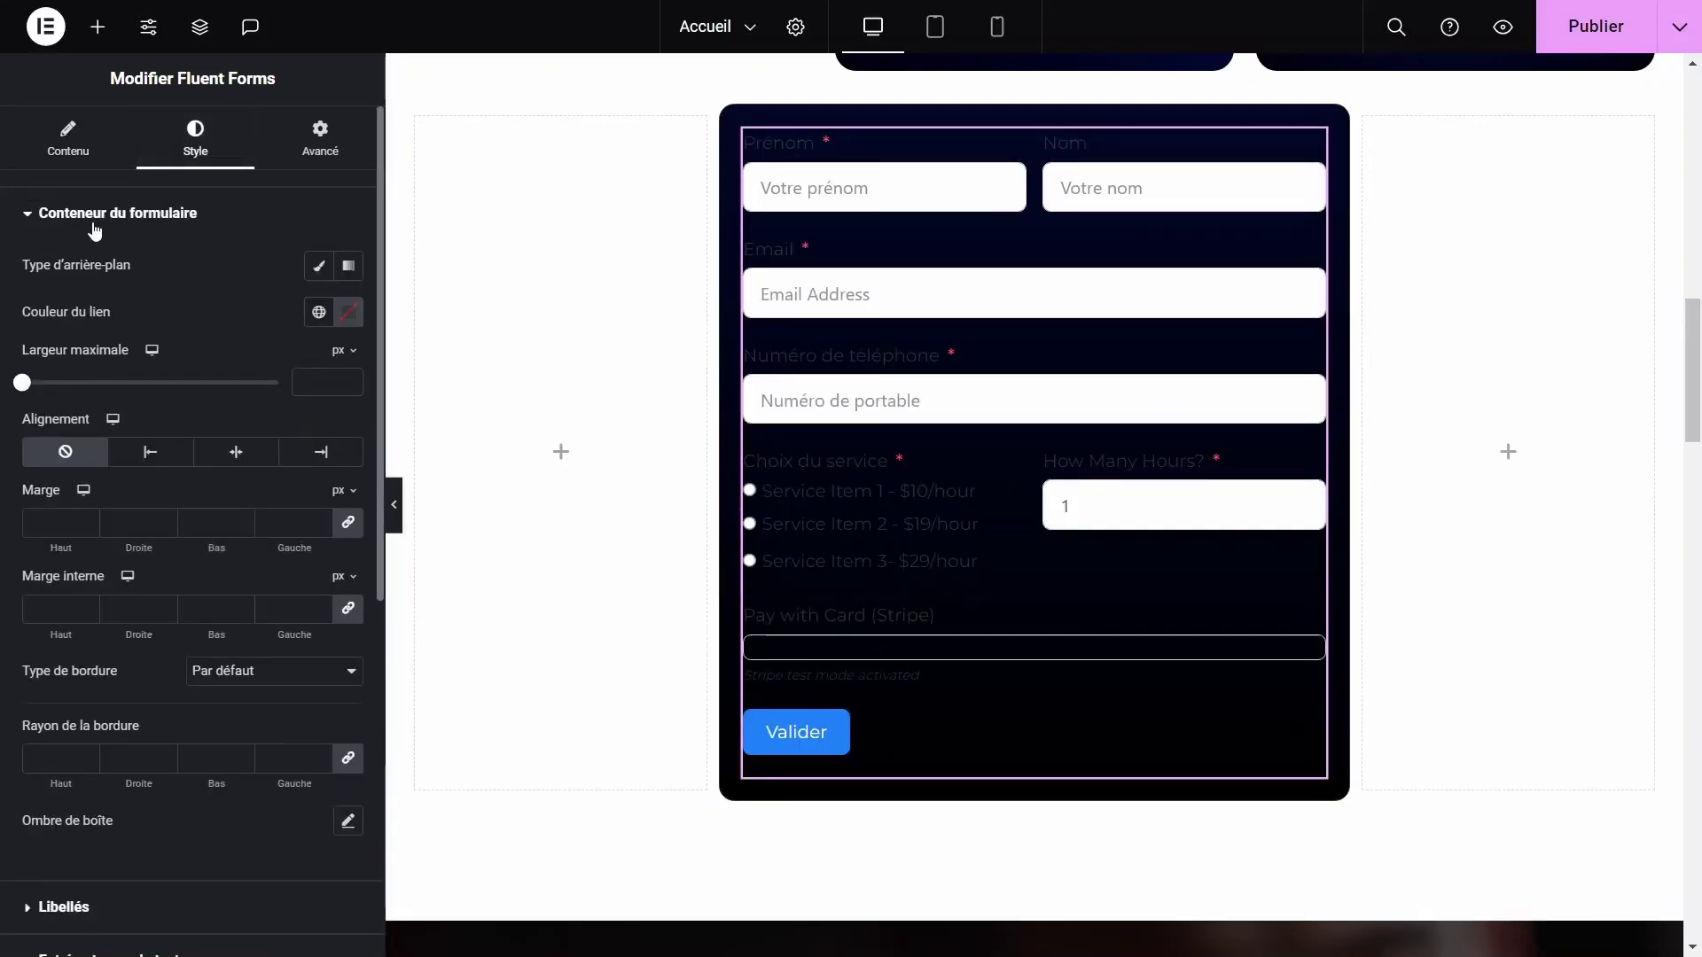
click(94, 230)
click(88, 266)
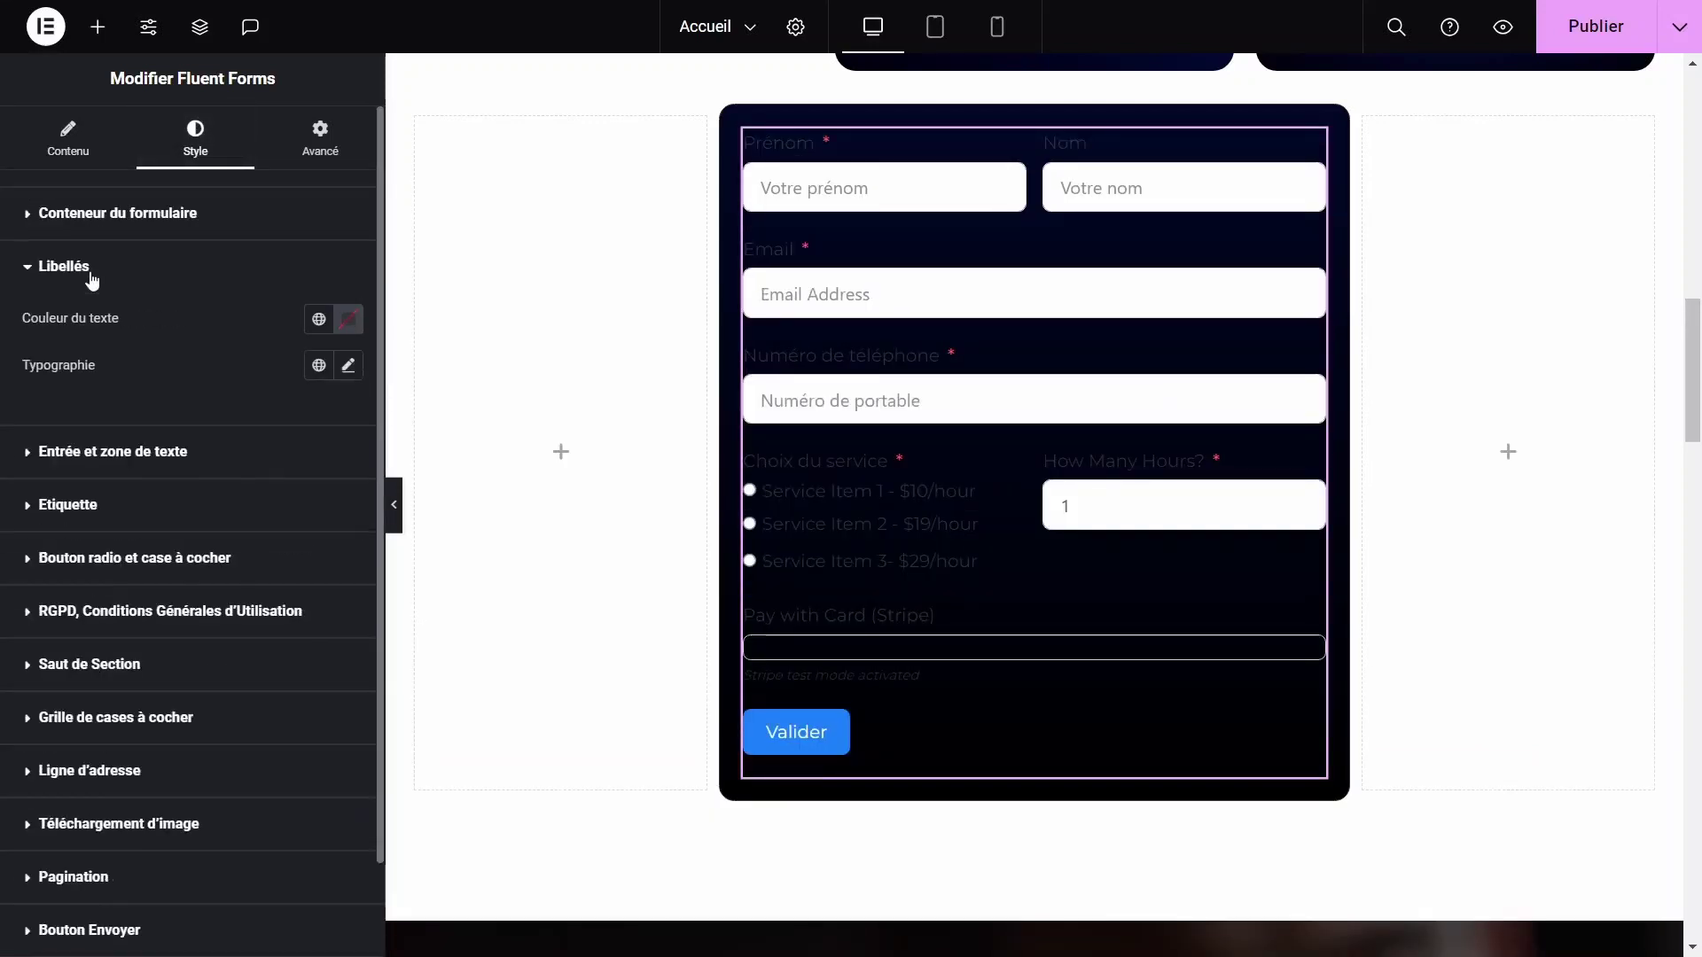
click(348, 328)
click(237, 416)
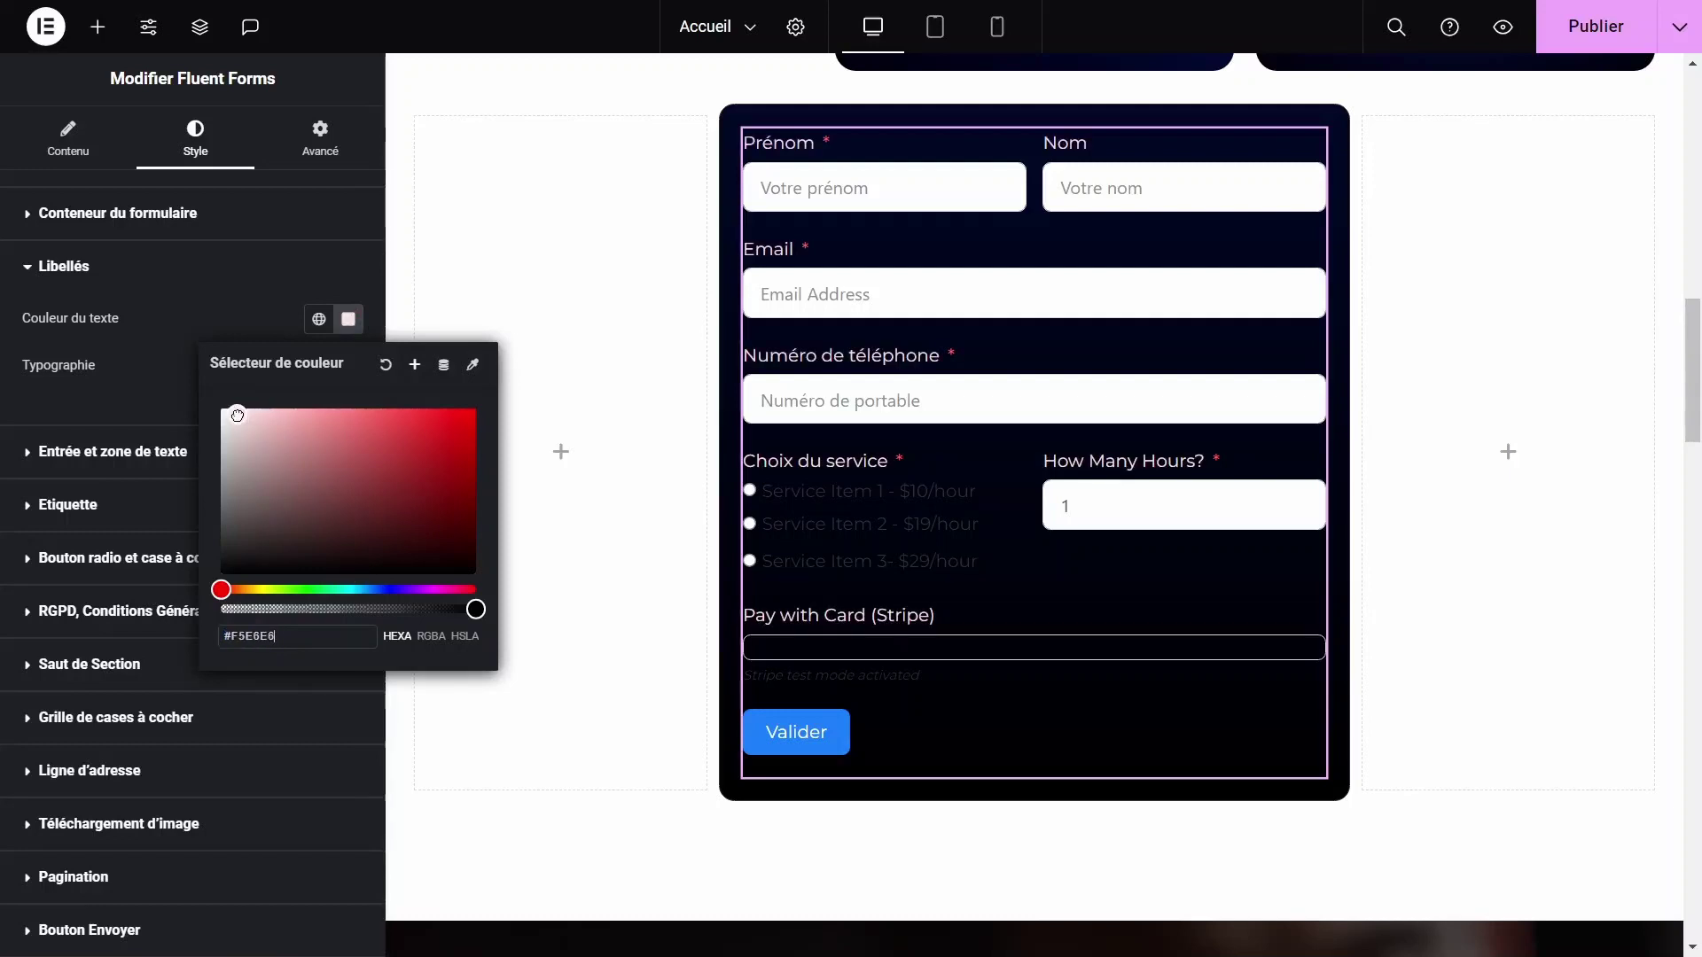
drag(238, 416, 221, 408)
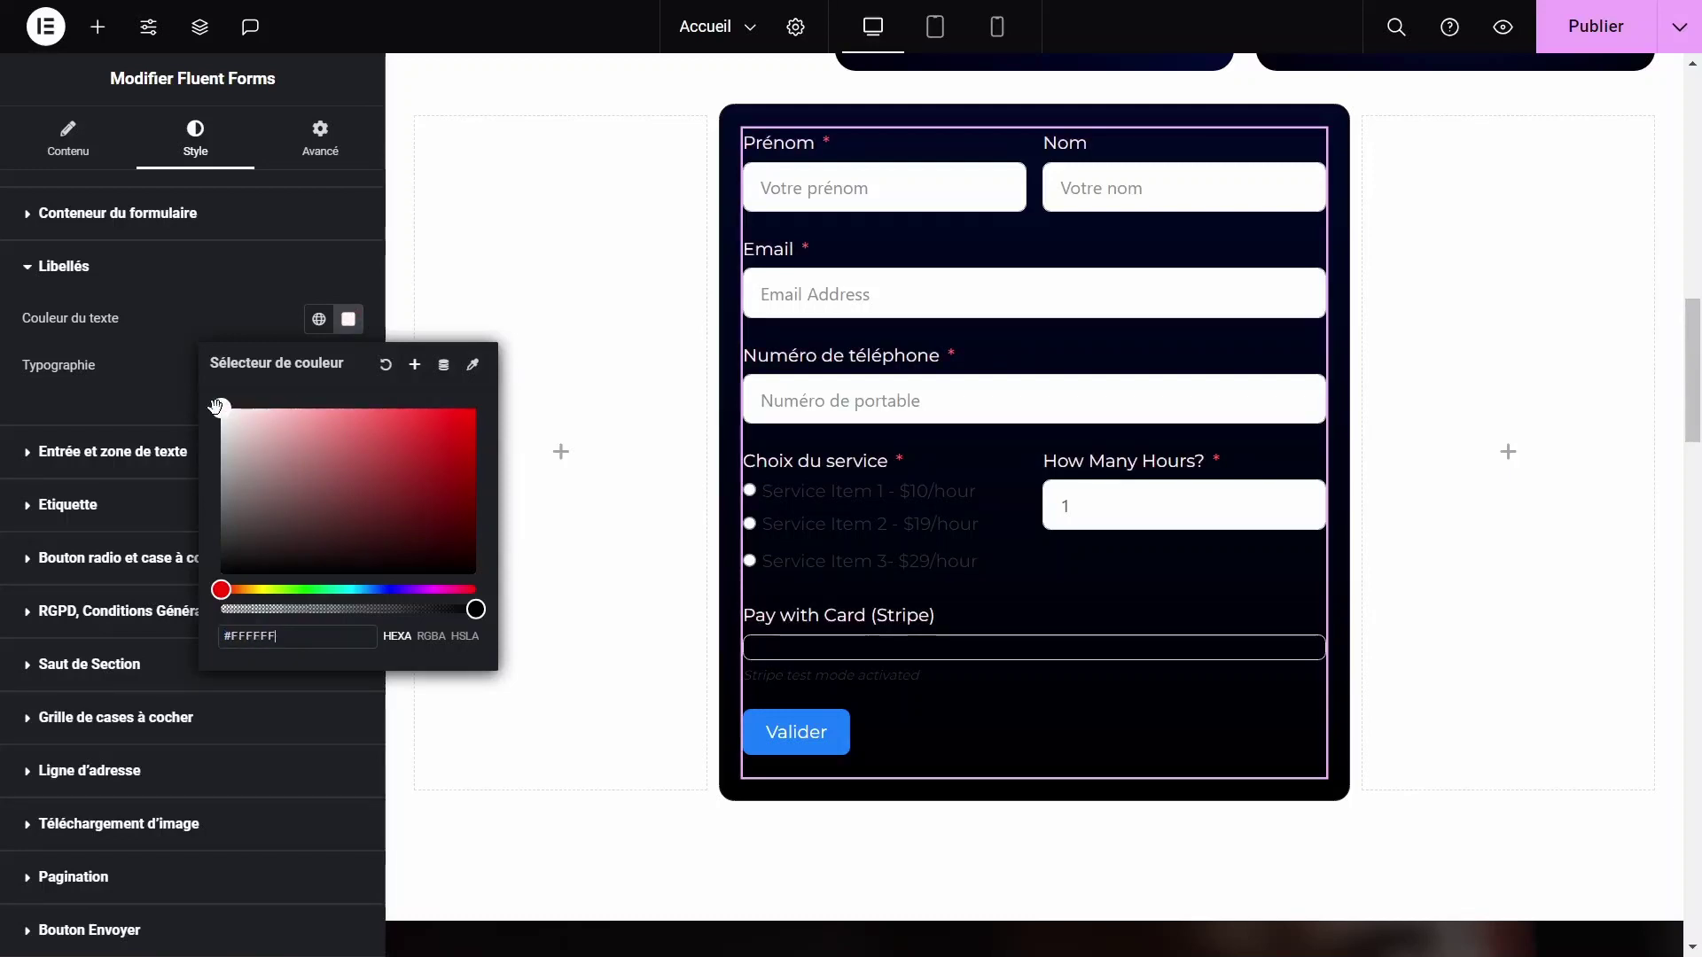
click(137, 390)
click(348, 365)
click(306, 538)
text(15)
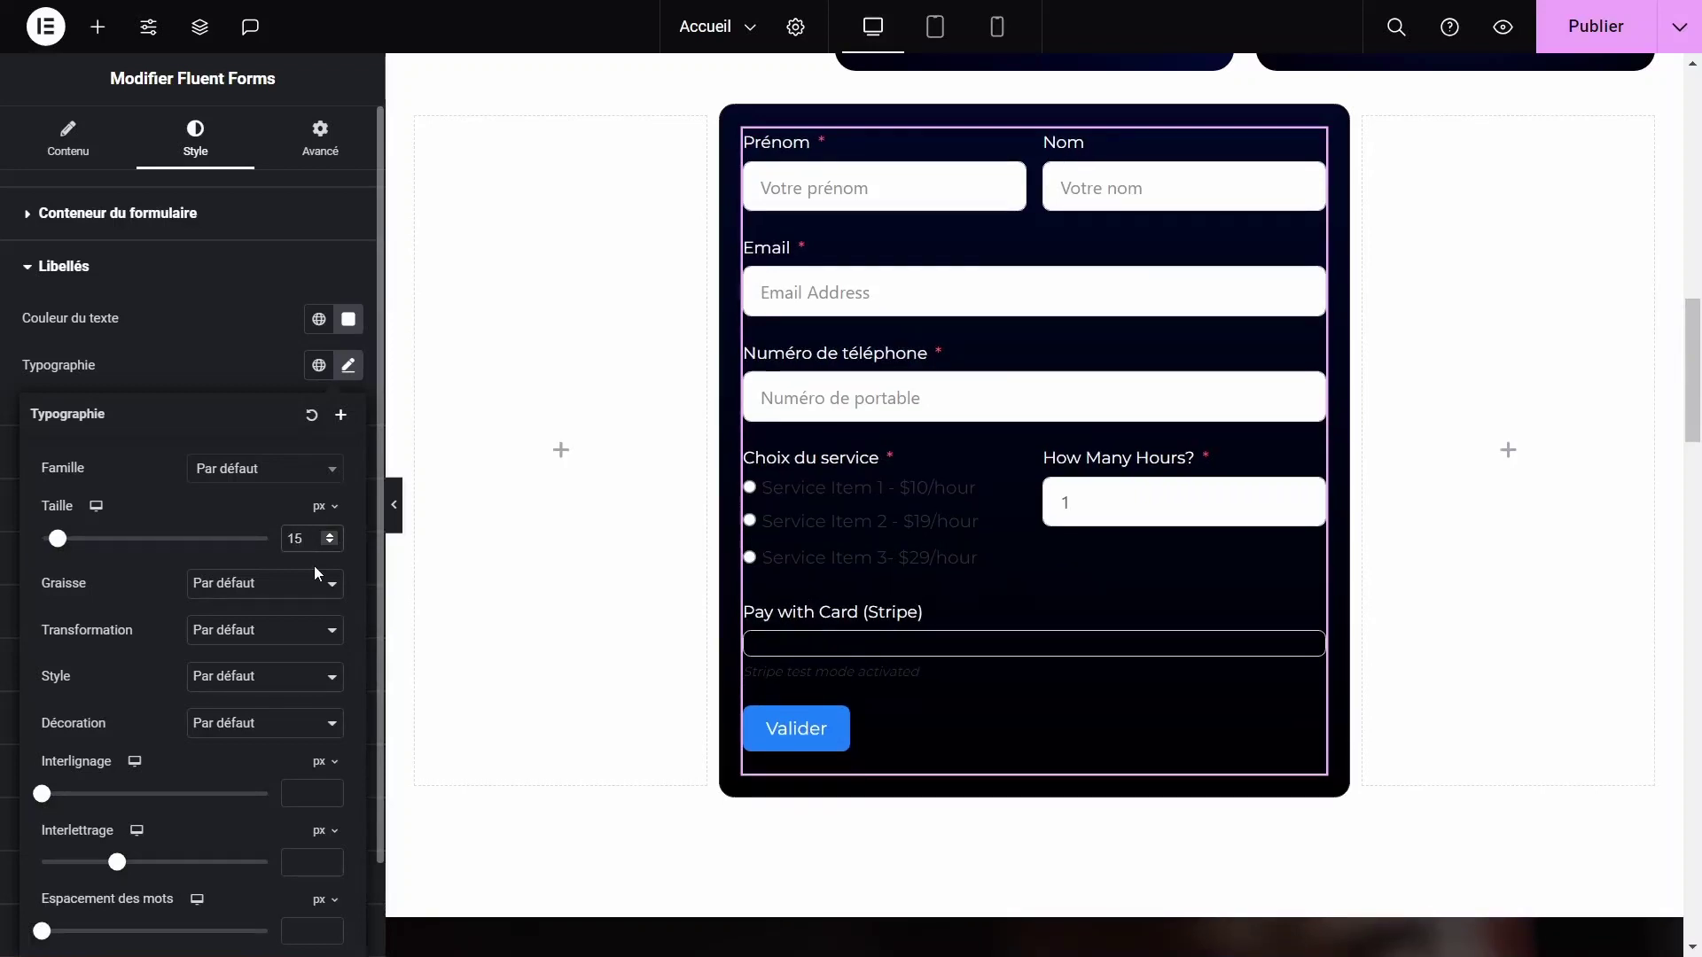
Set the form's placeholder text colour to the translucent dark grey #3C3C3C33
click(65, 447)
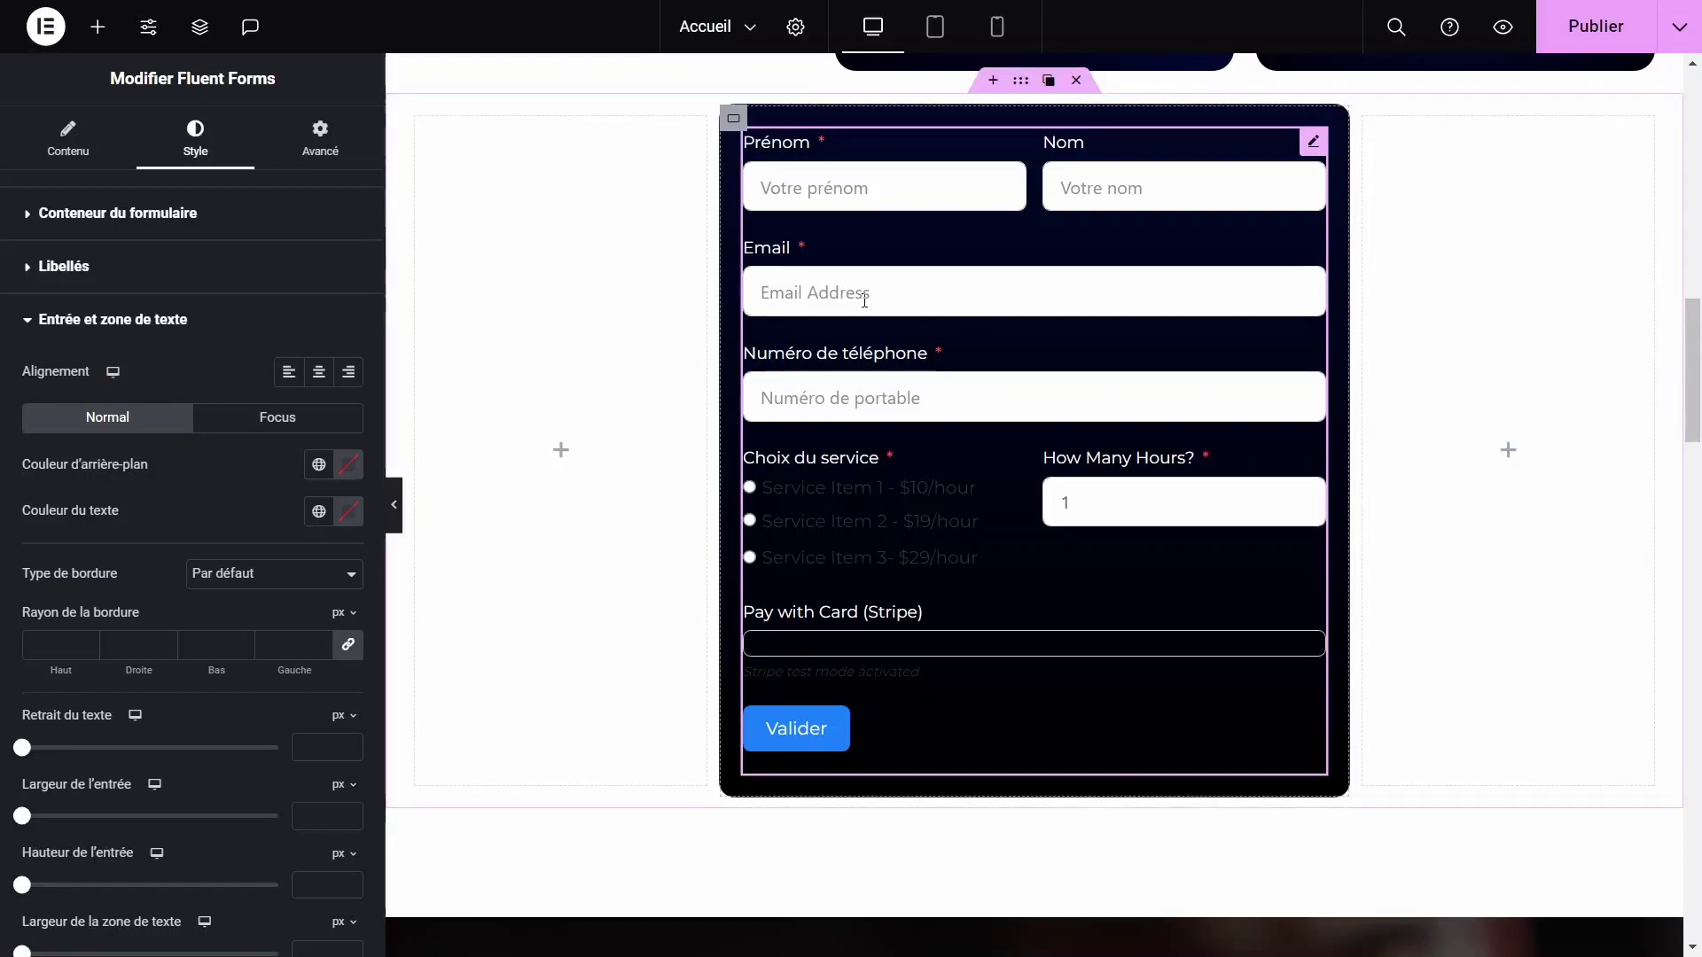
scroll(188, 473, down, 5)
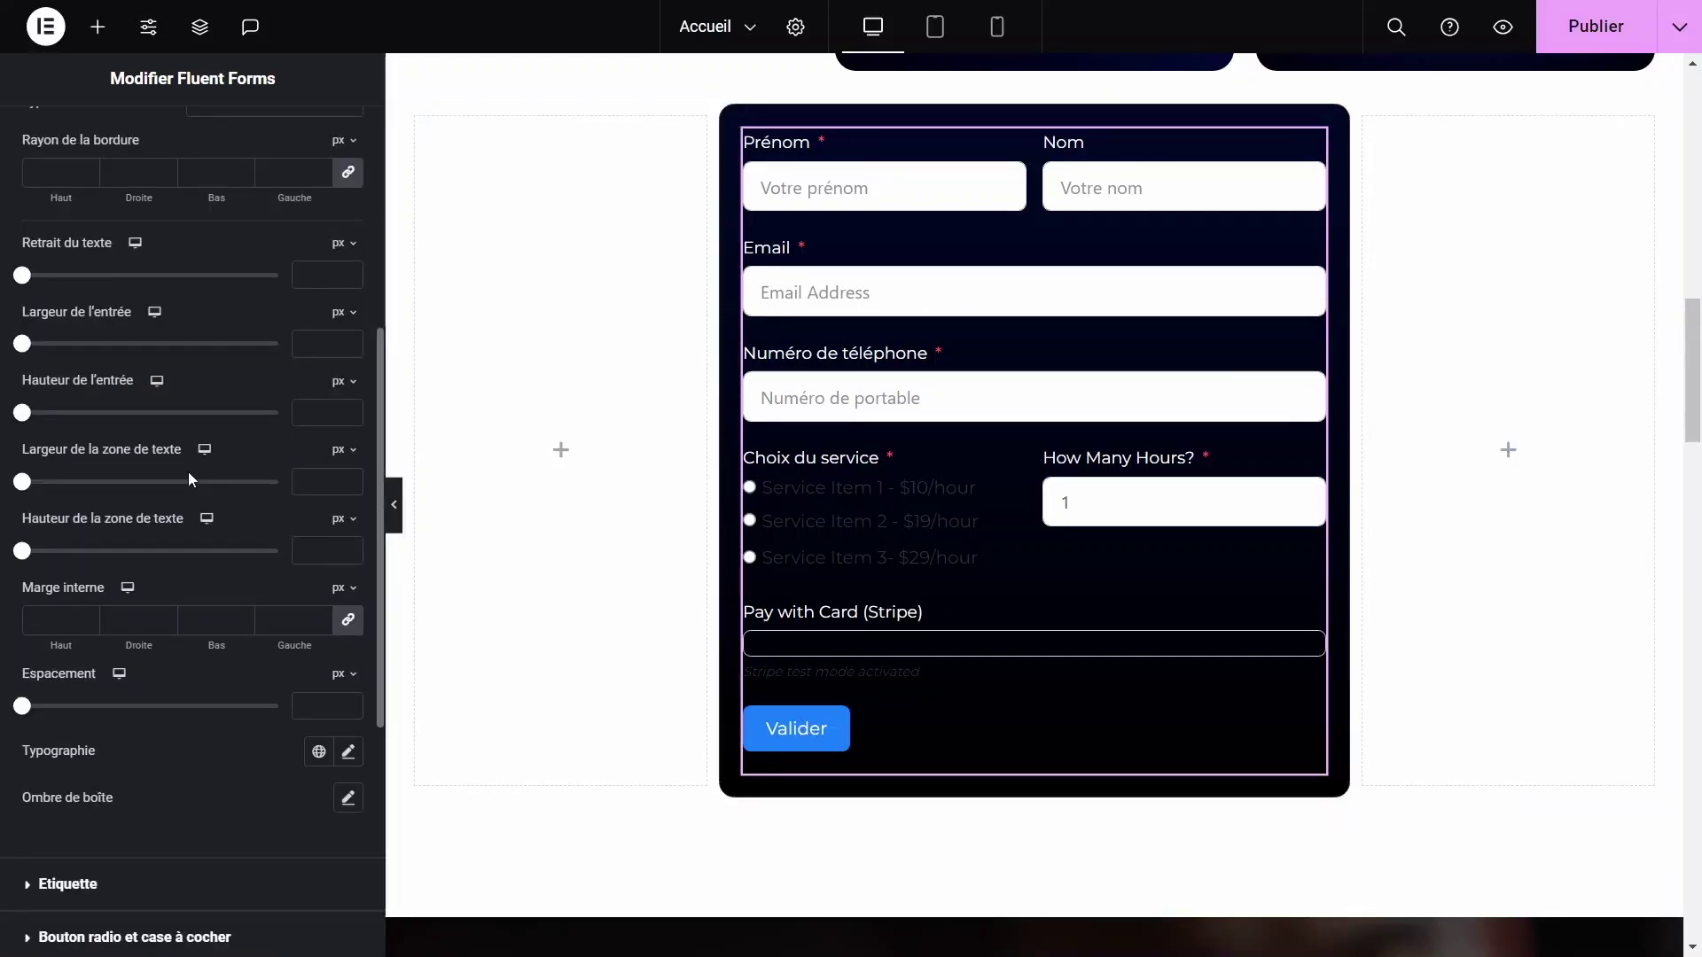
scroll(188, 479, down, 3)
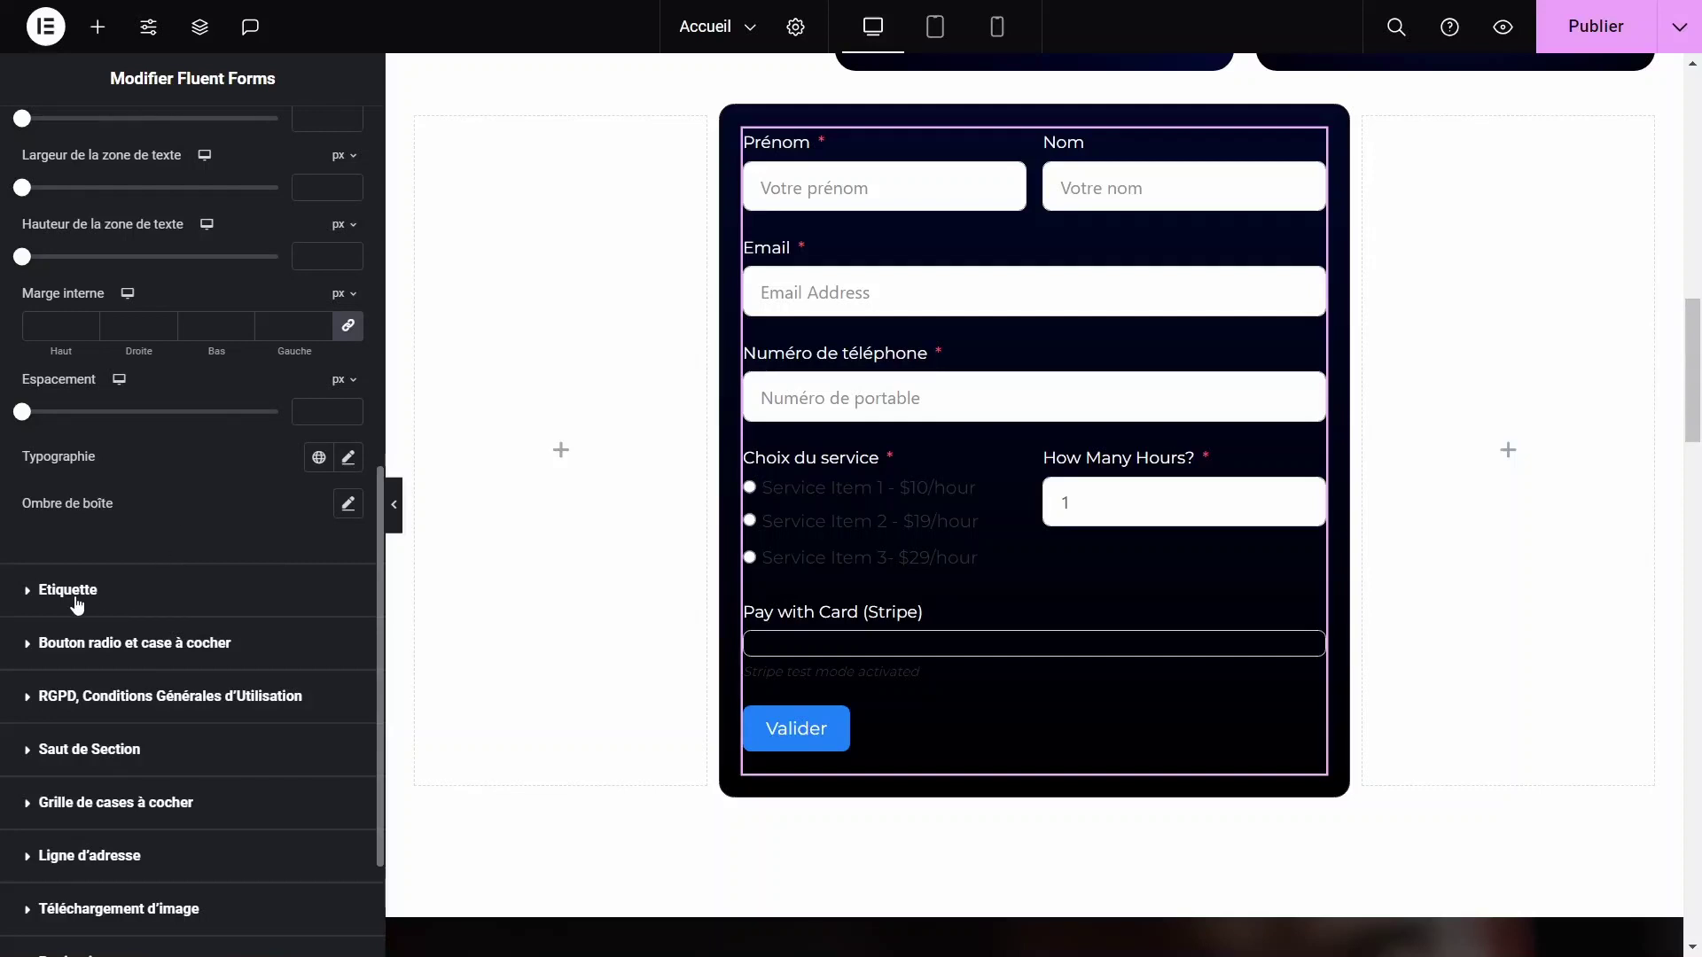
click(59, 591)
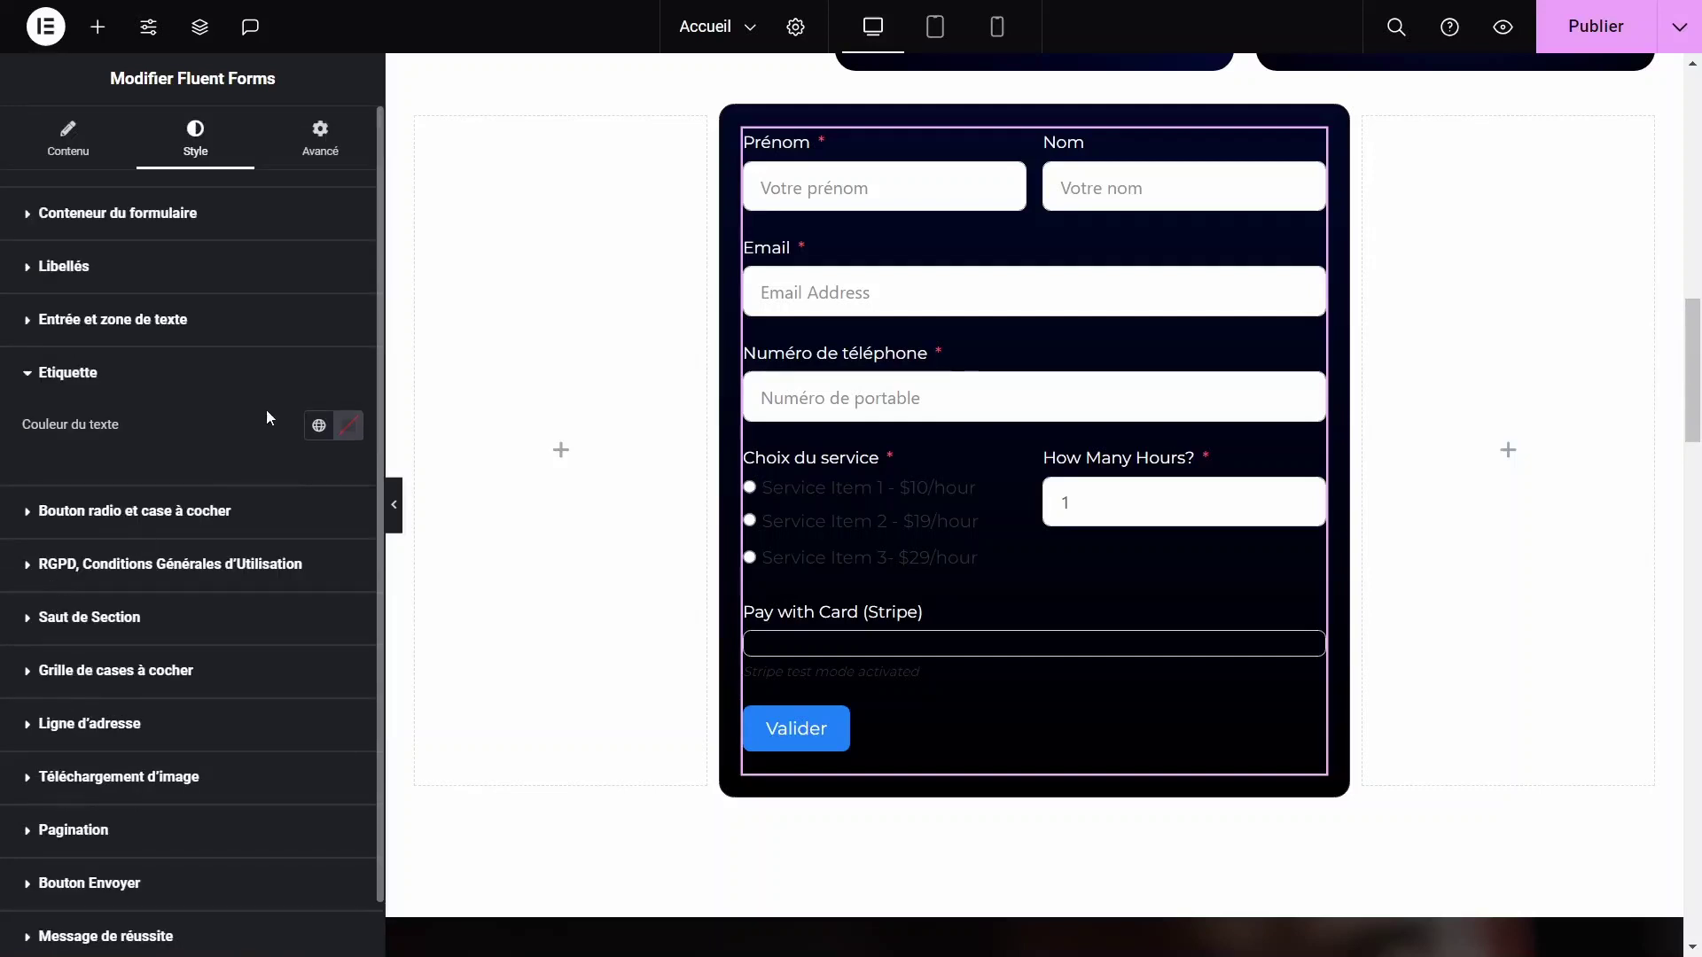
click(340, 428)
click(403, 534)
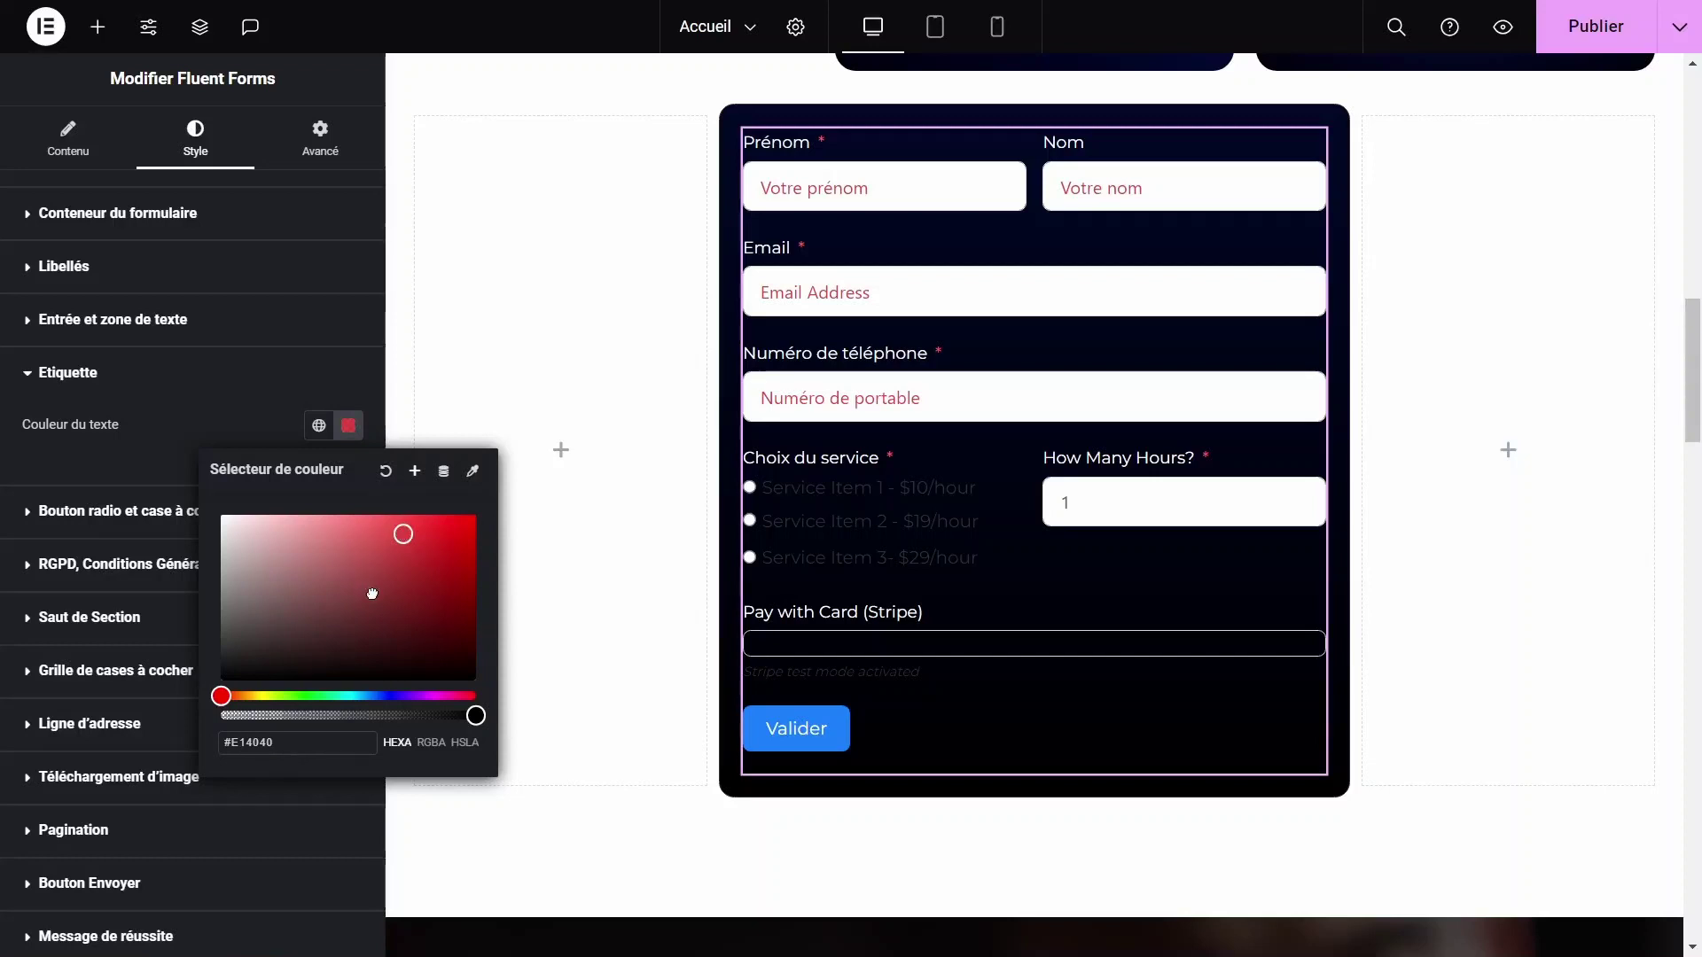
drag(372, 594, 221, 642)
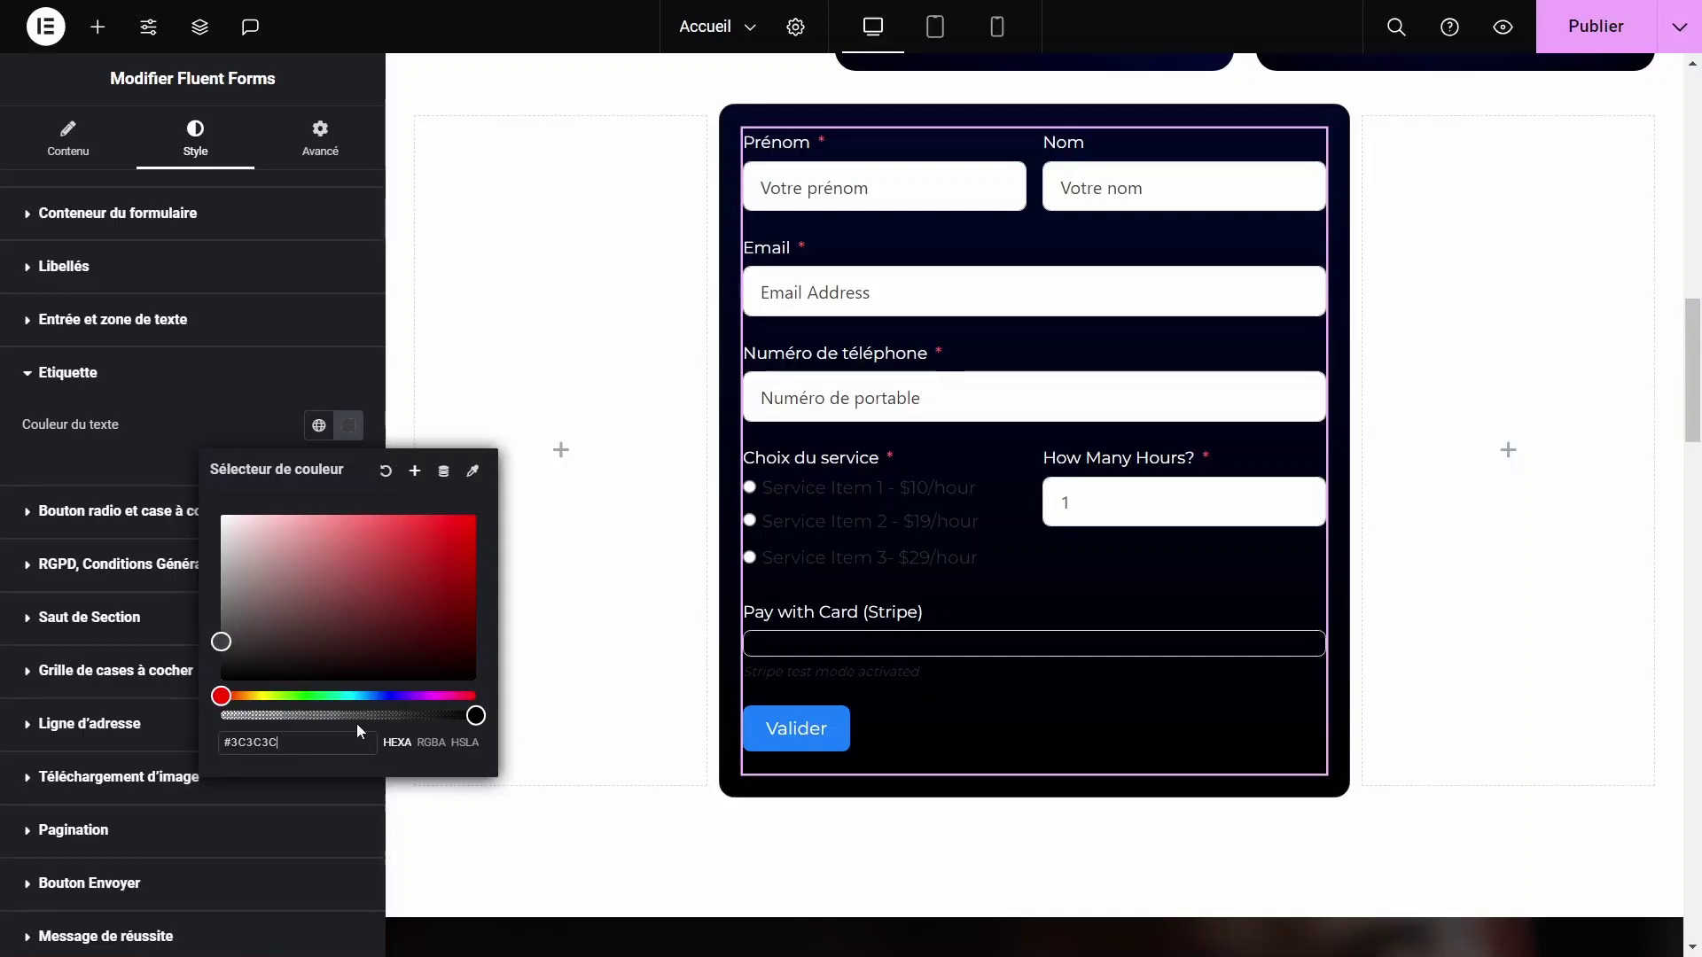
drag(358, 725, 276, 728)
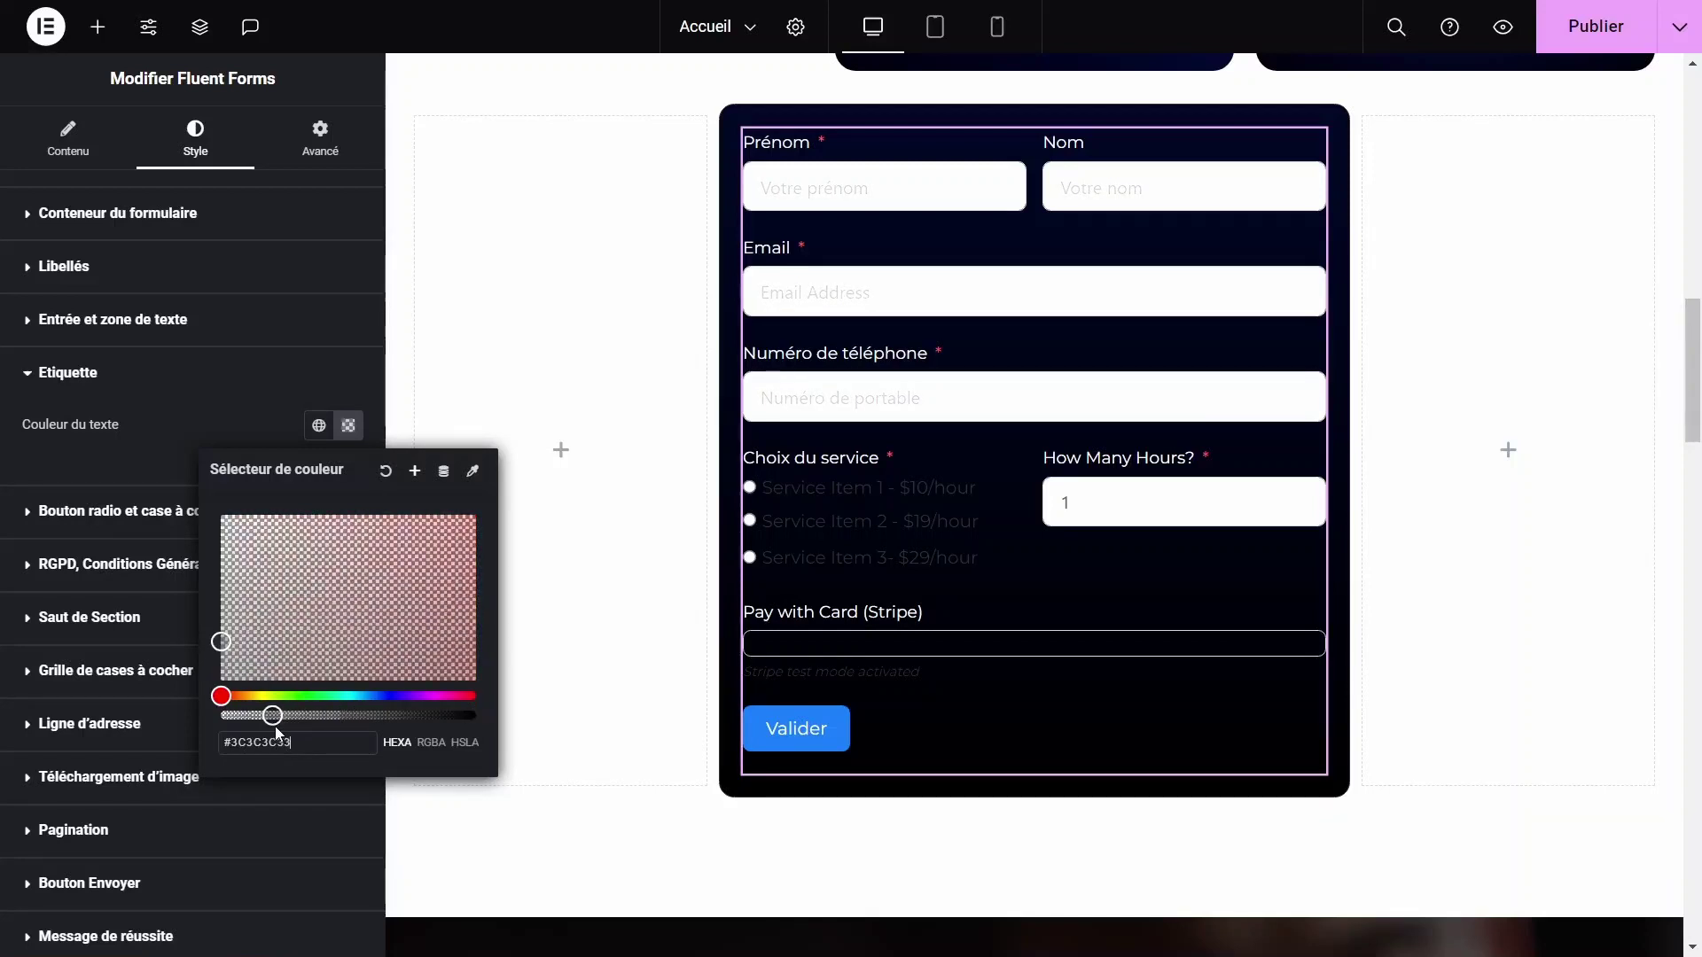
Enable custom styles for the form's radio buttons and checkboxes and set their size to 18 px
click(241, 489)
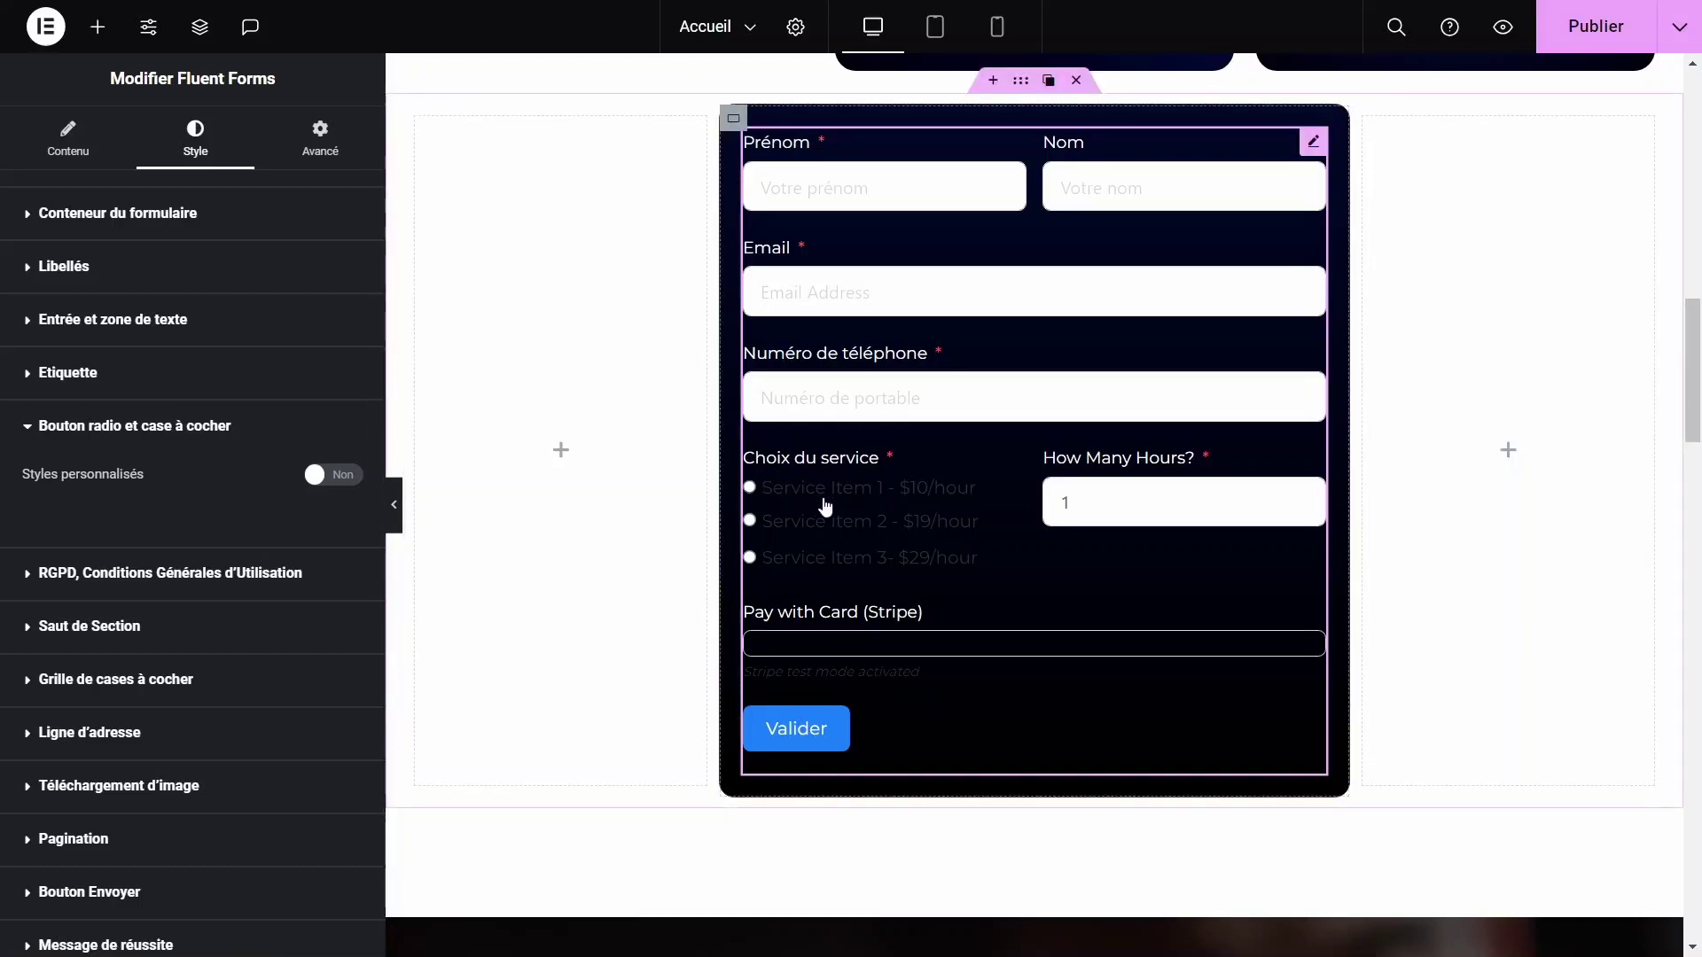
click(326, 483)
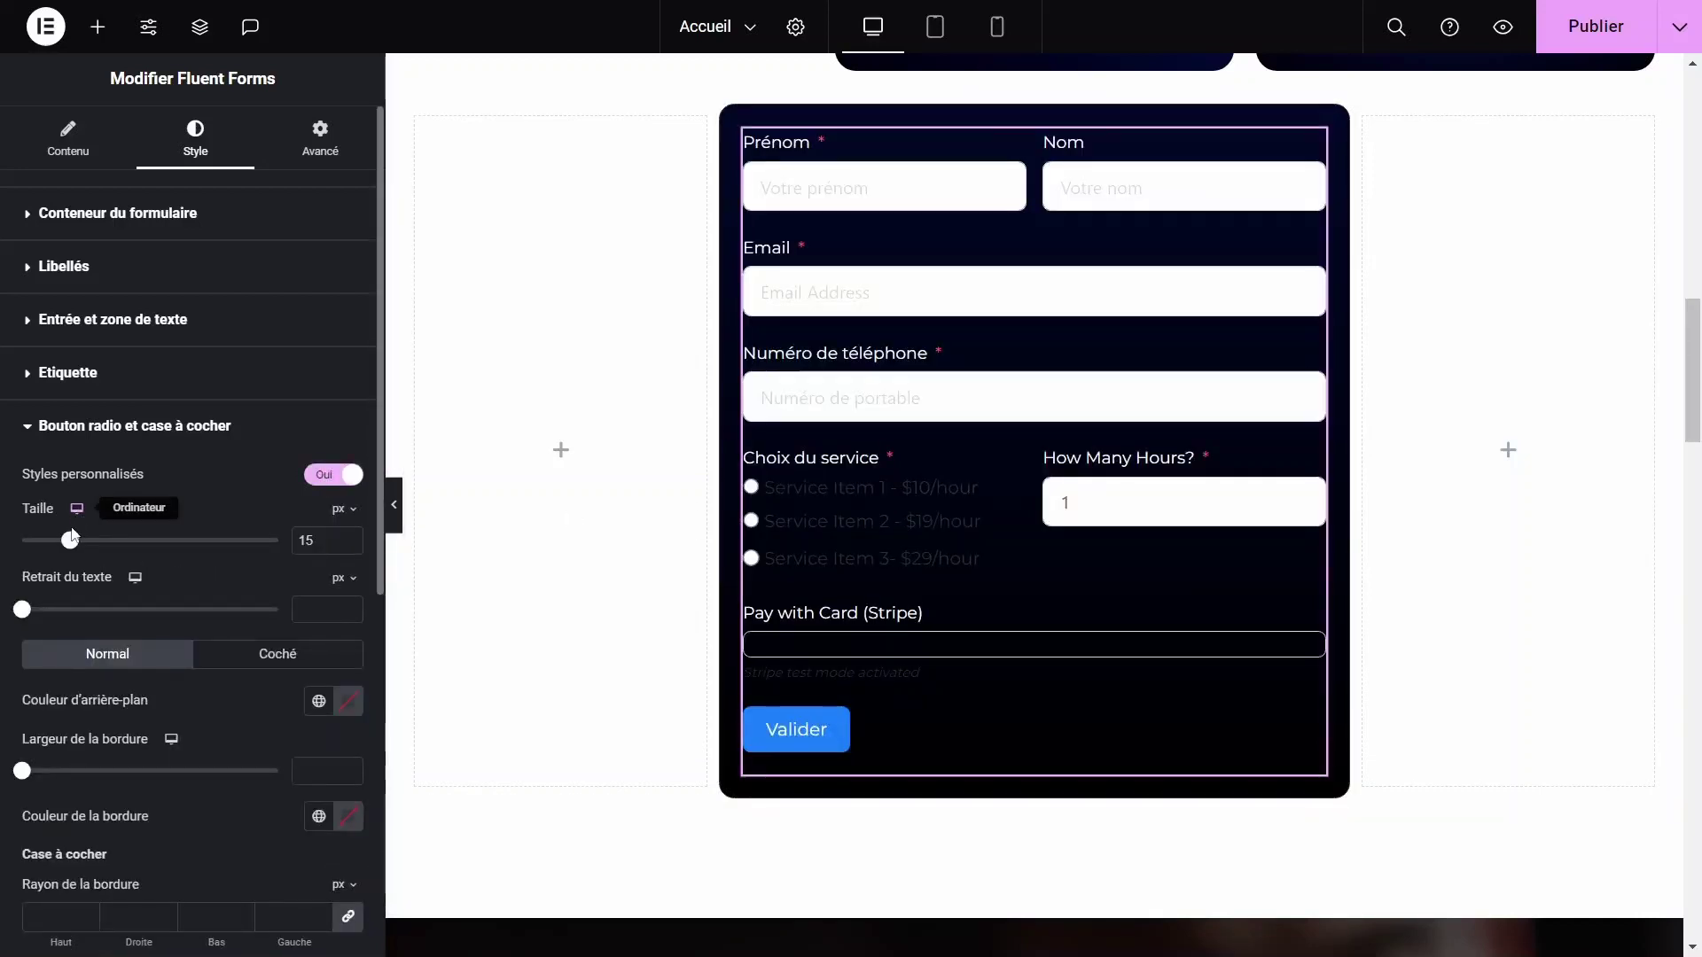
mouse_move(70, 540)
mouse_down()
mouse_move(102, 540)
mouse_move(79, 540)
mouse_up()
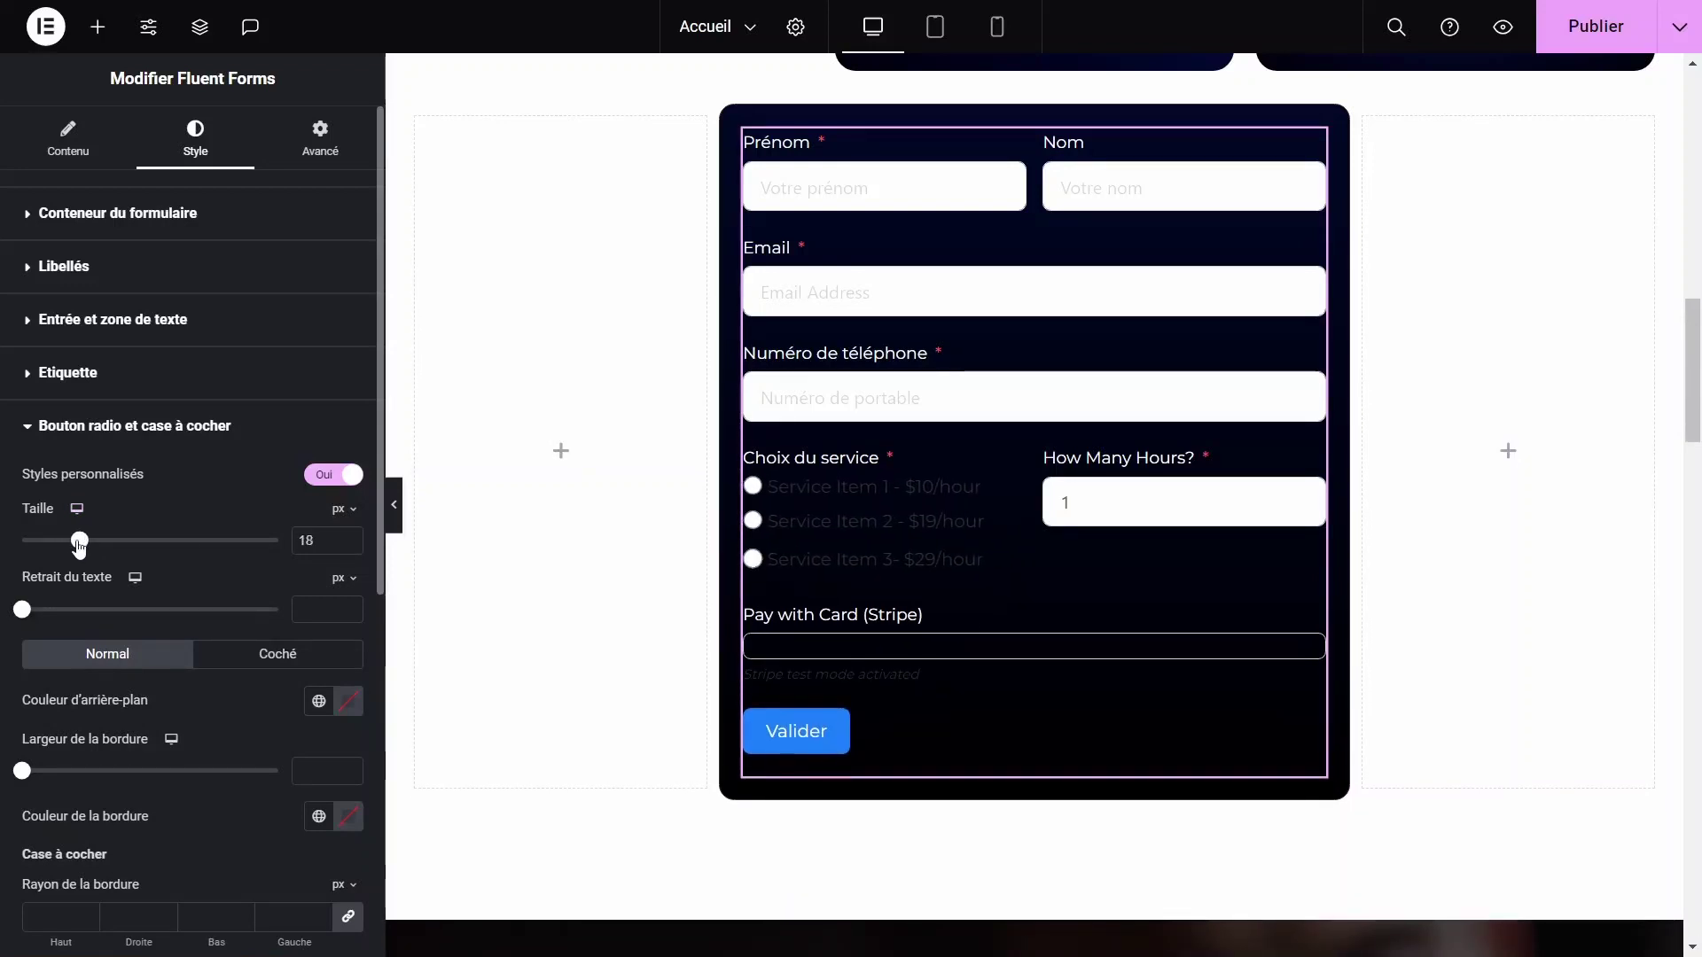
Try a different background colour for the radio buttons and reset it
scroll(266, 514, down, 3)
click(350, 479)
drag(308, 593, 330, 662)
click(386, 524)
Give the radio buttons and checkboxes a 3 px border in a muted blue colour
drag(23, 548, 74, 548)
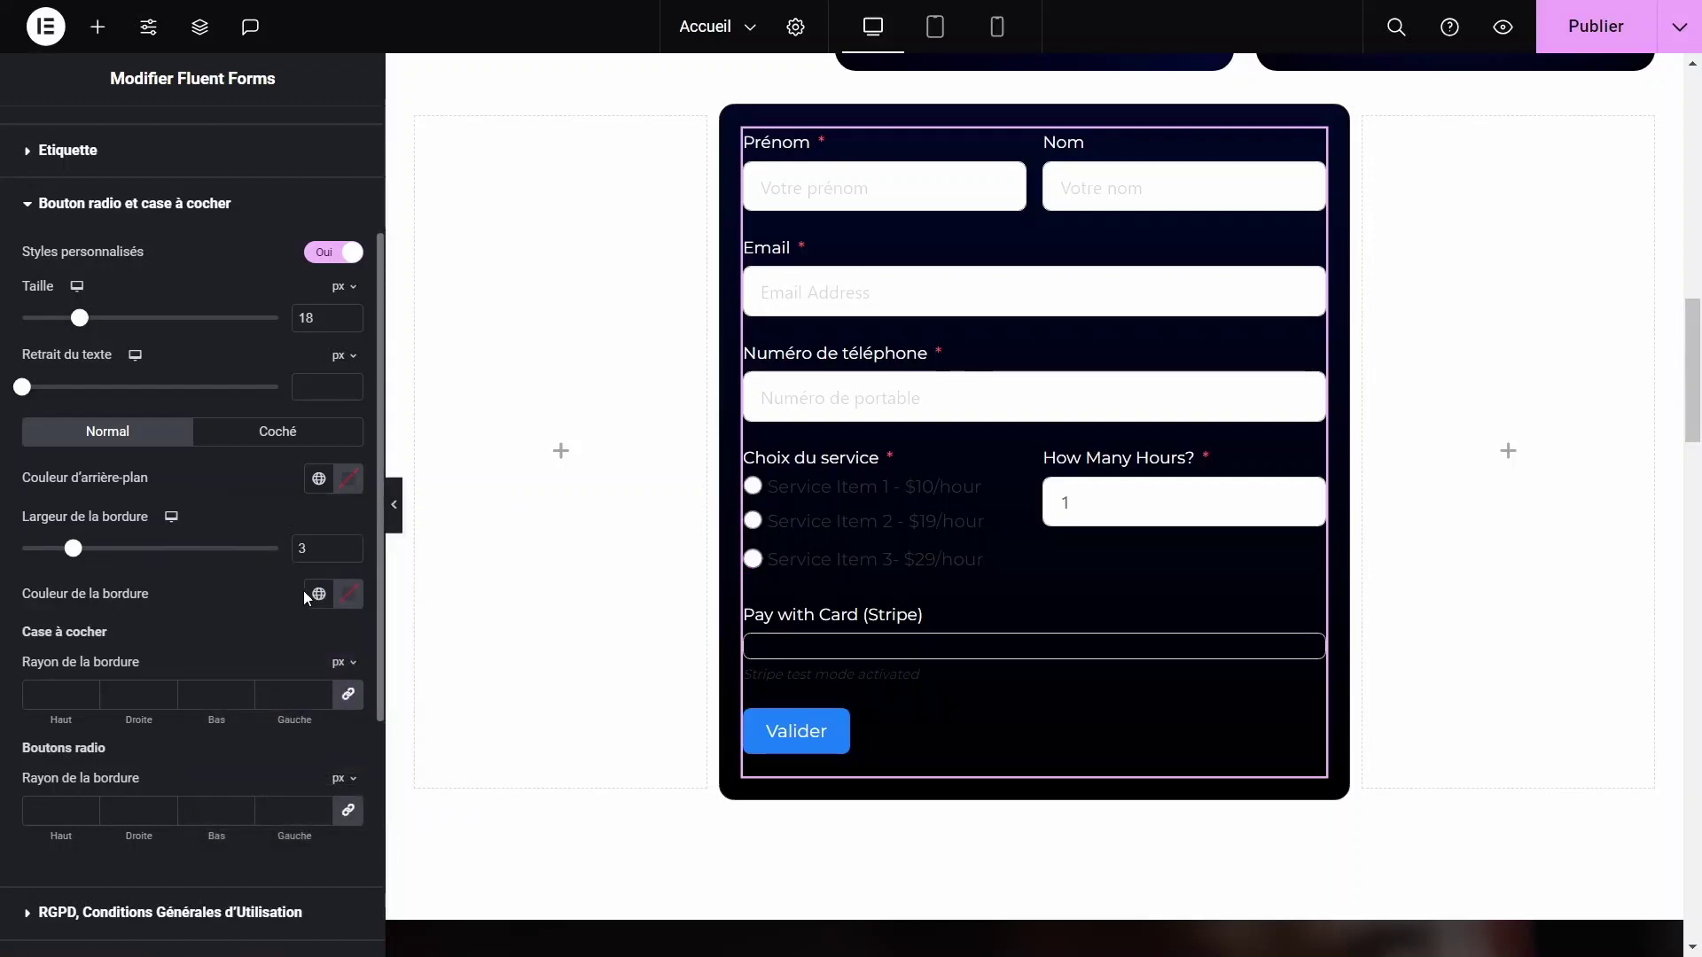
click(347, 594)
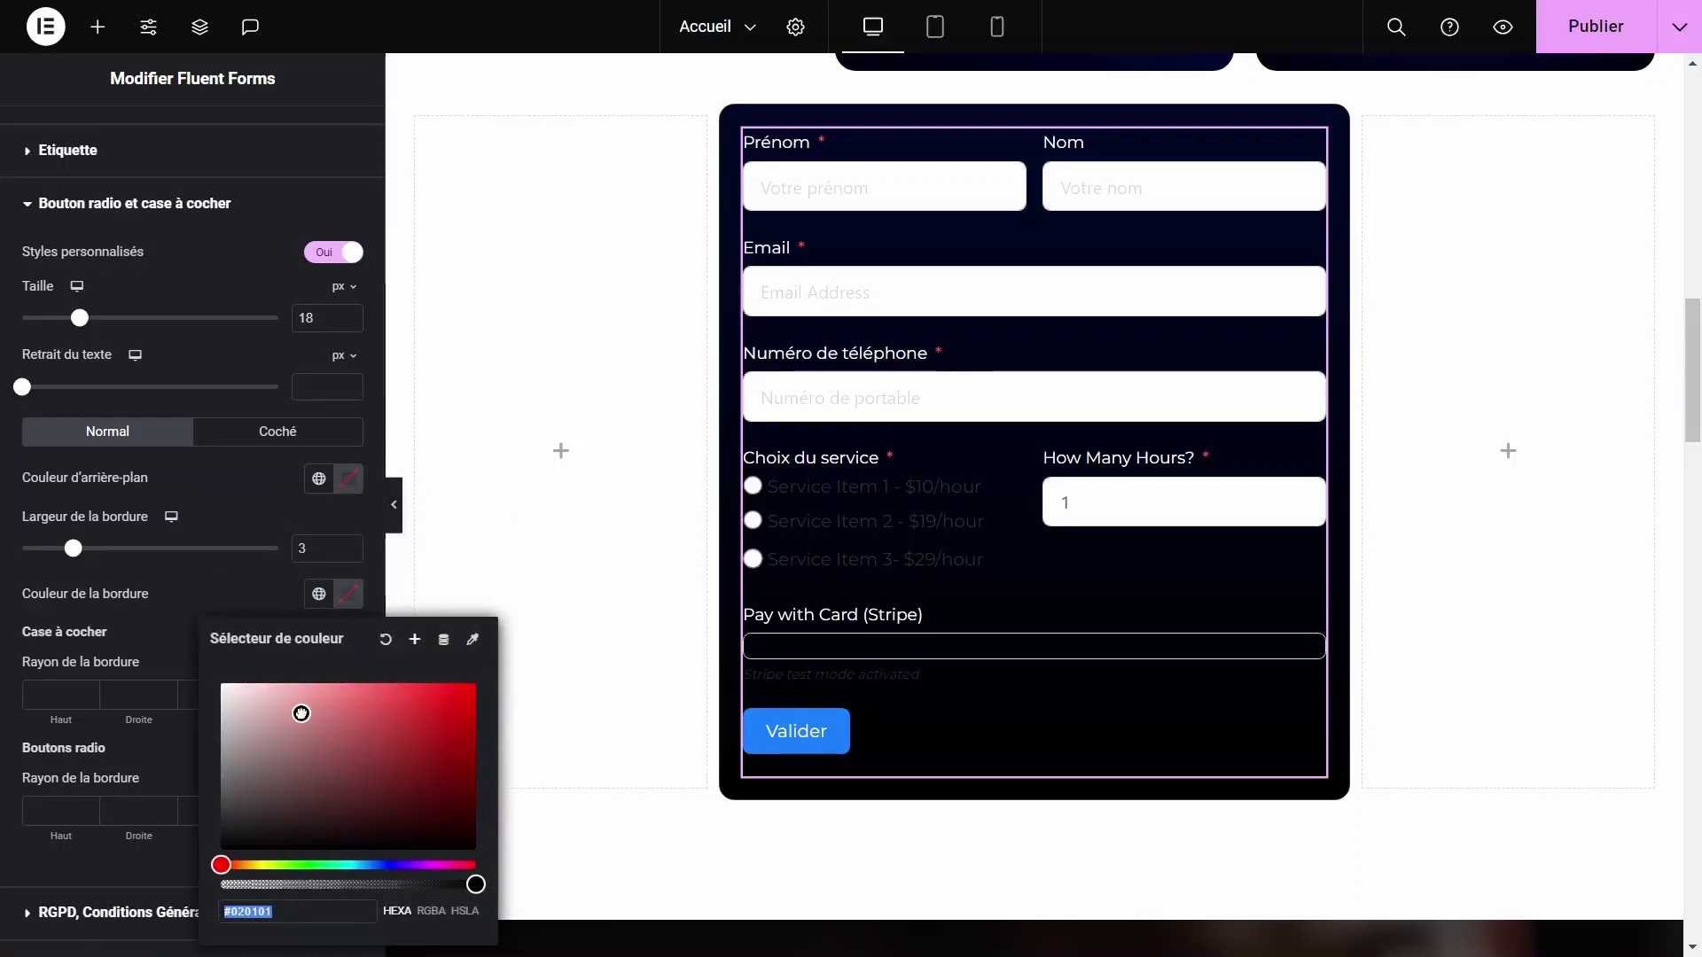
drag(304, 710, 277, 693)
click(177, 594)
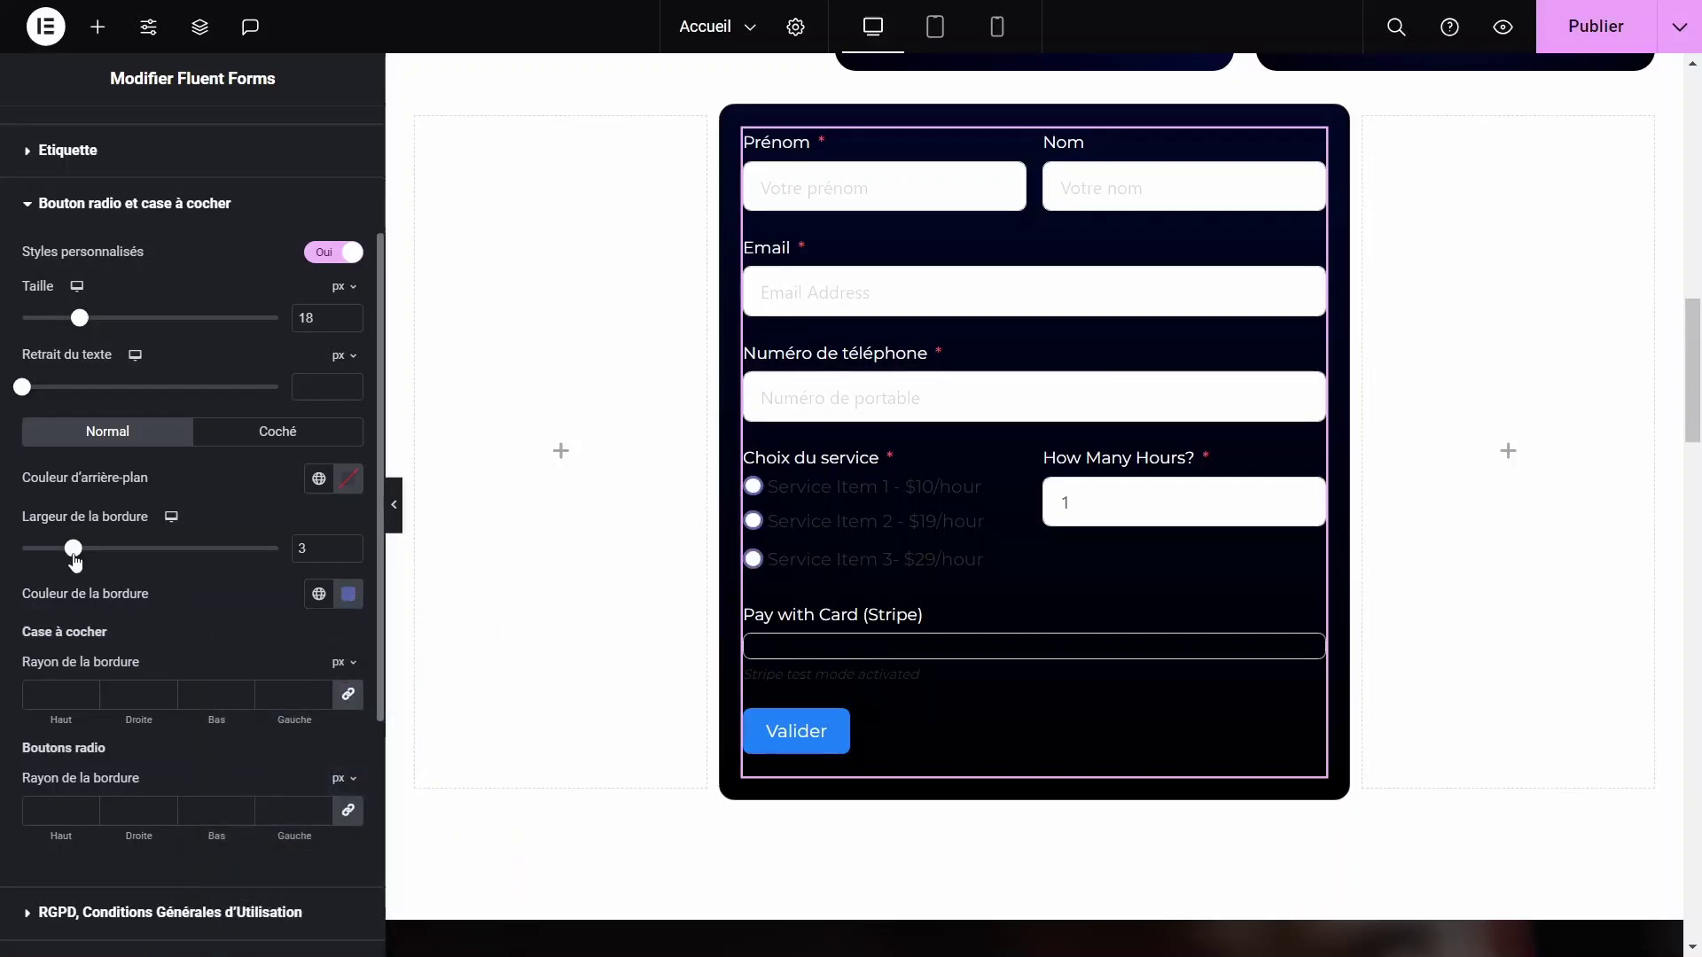
click(1152, 502)
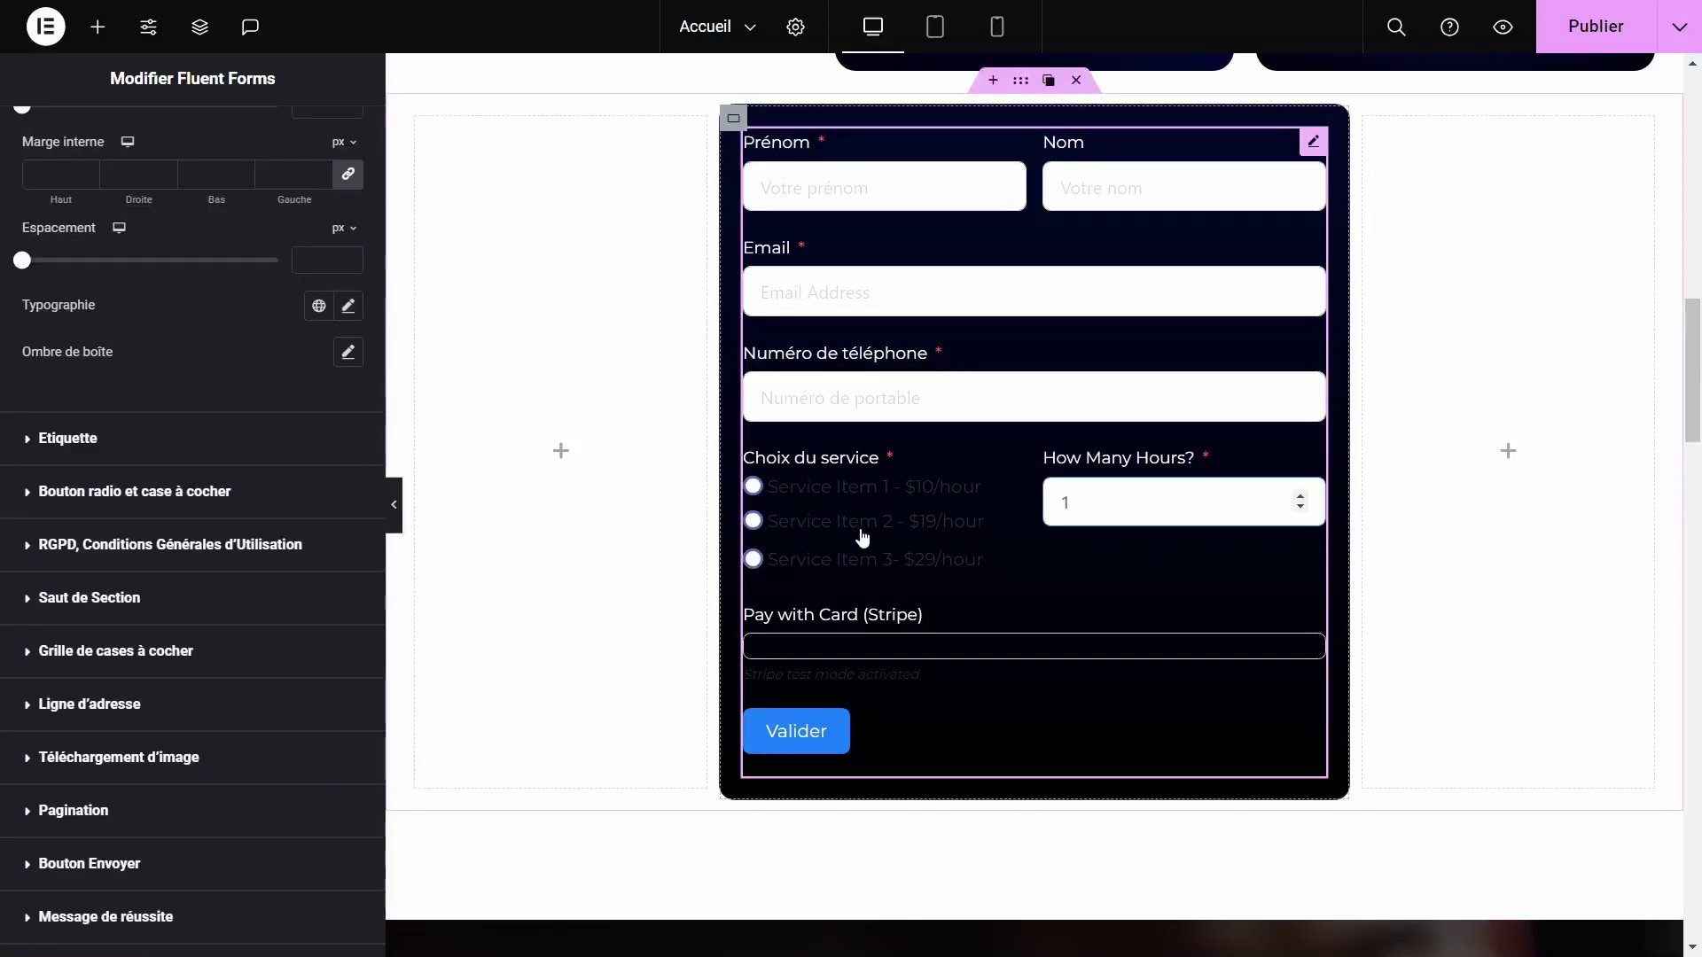
click(159, 492)
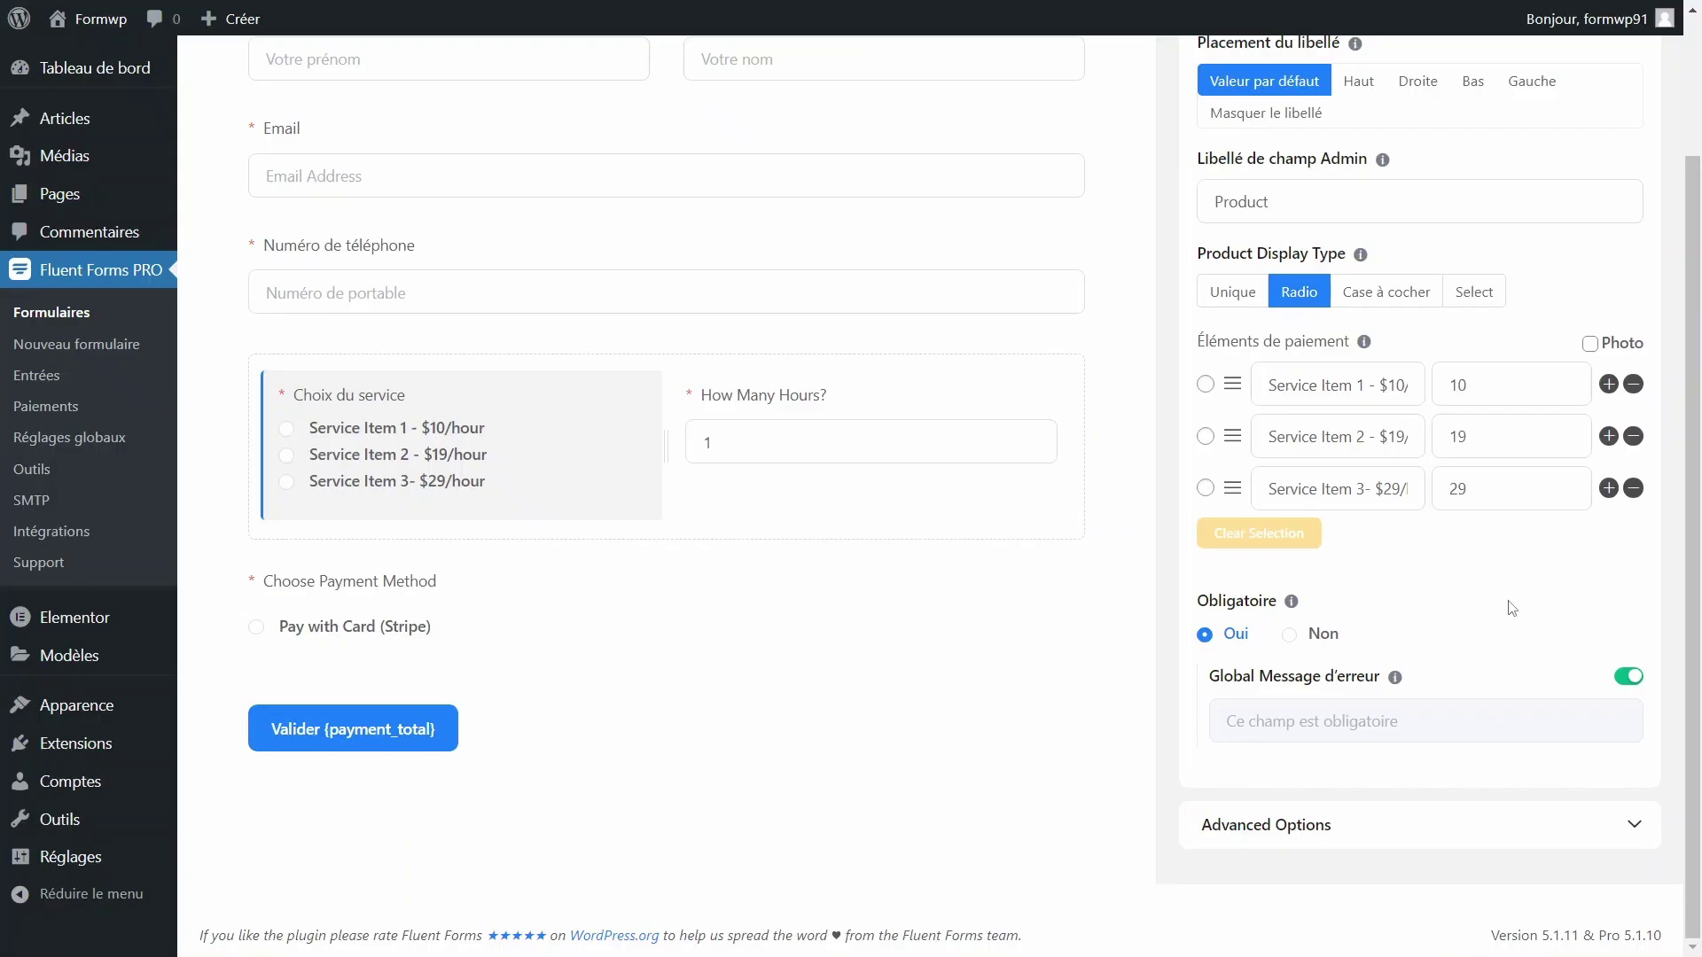
In the Fluent Forms editor, assign the container CSS class serv to the Choix du service field
click(1306, 826)
click(1253, 187)
text(serv)
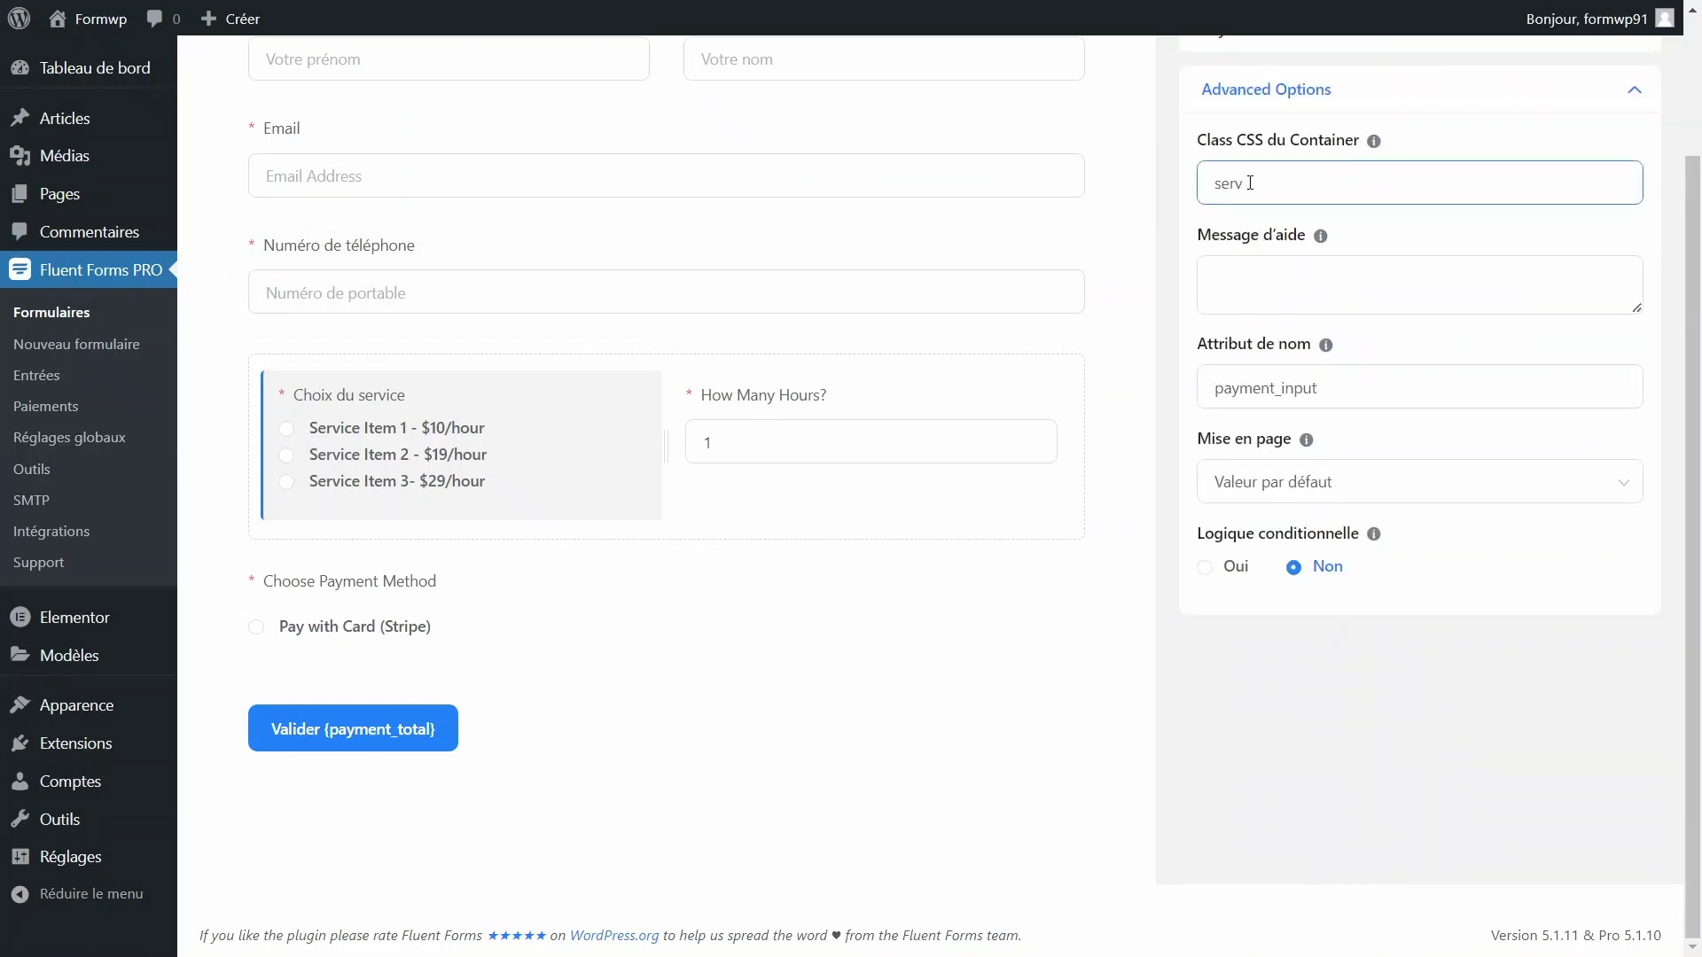
double_click(1253, 187)
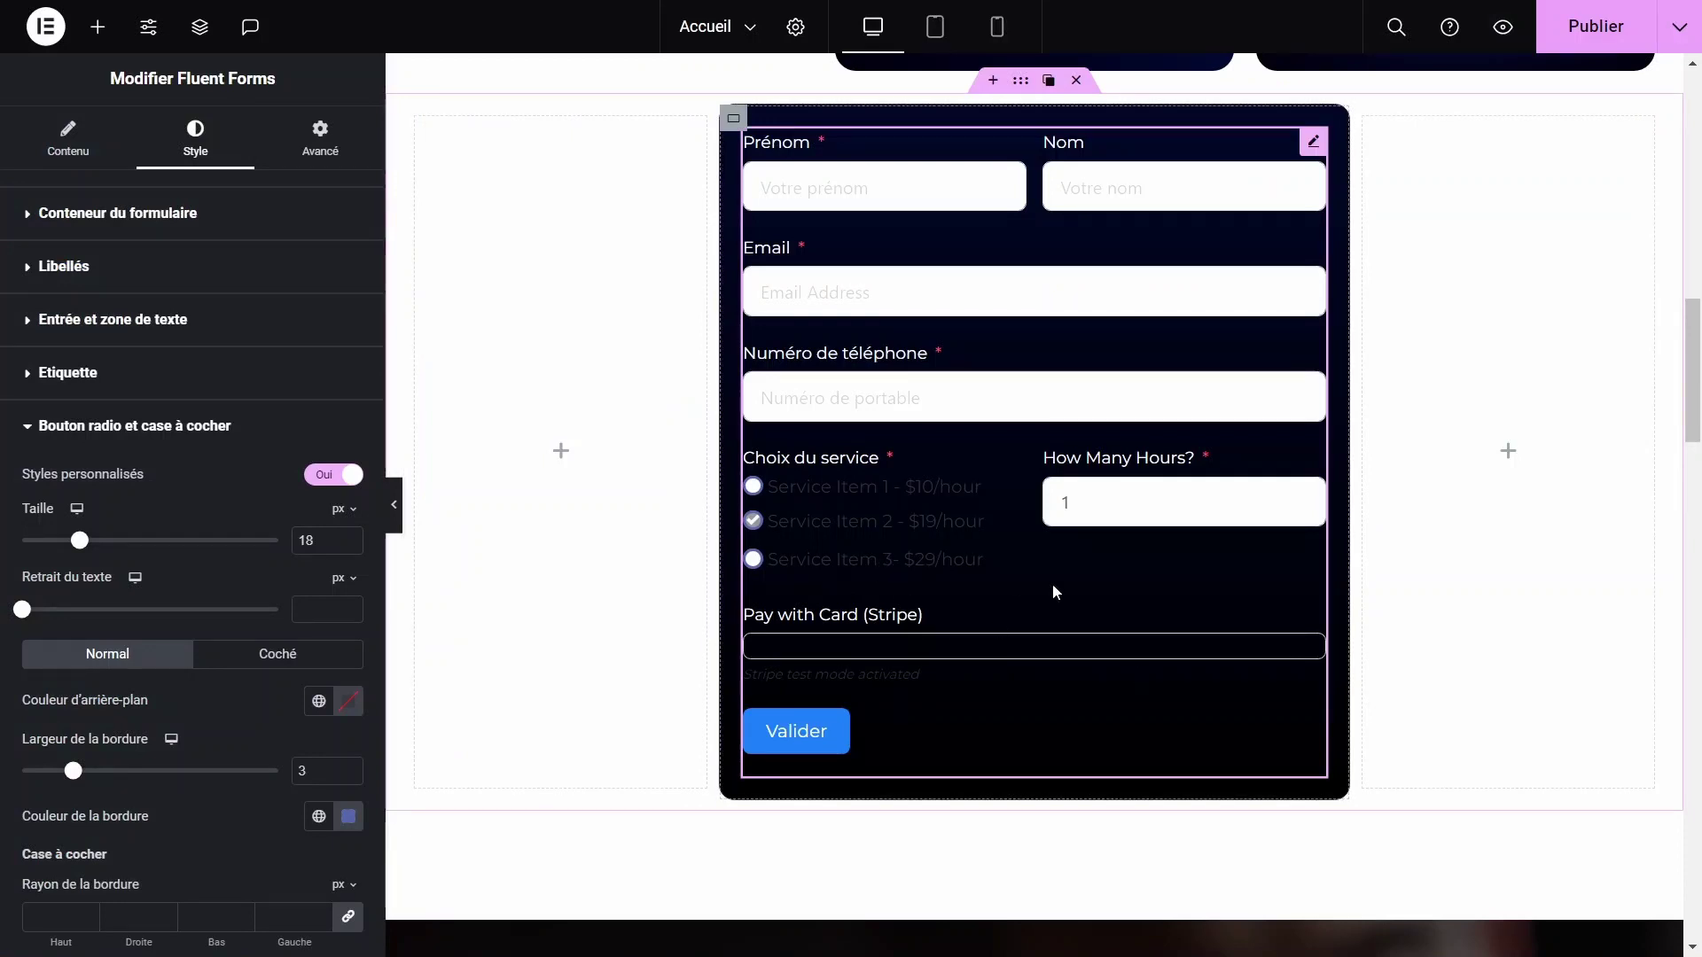
Add custom CSS to the form widget that sets the text colour of the .serv class to white
click(317, 143)
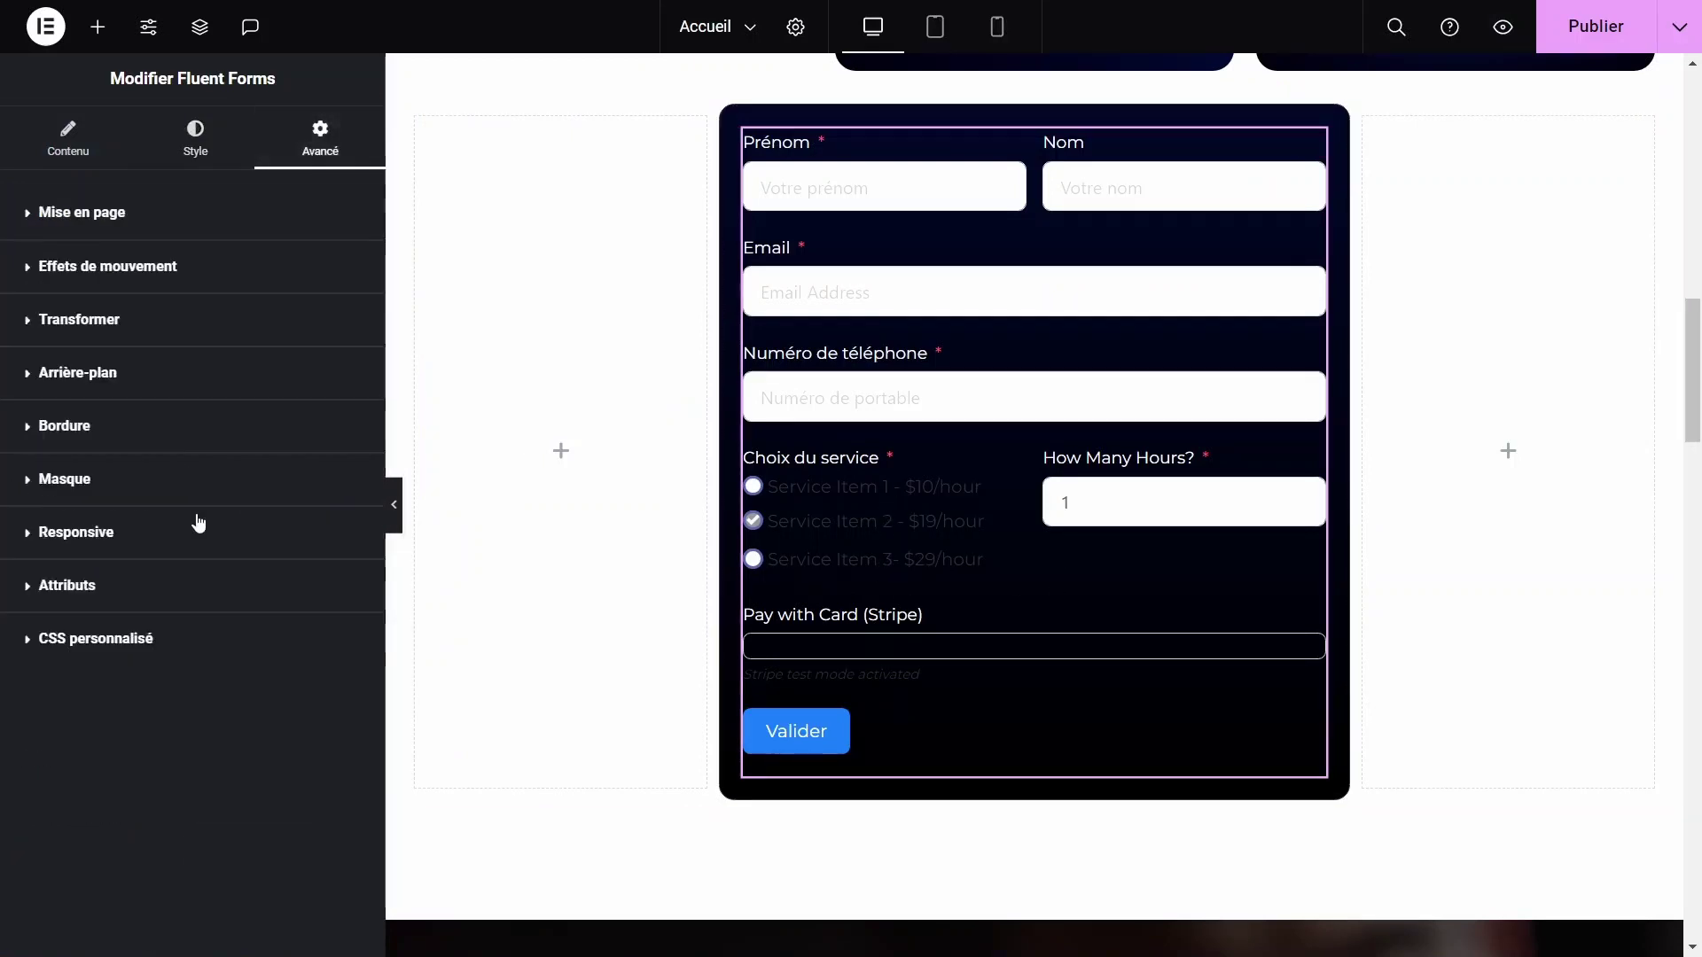
click(107, 644)
text(.serv)
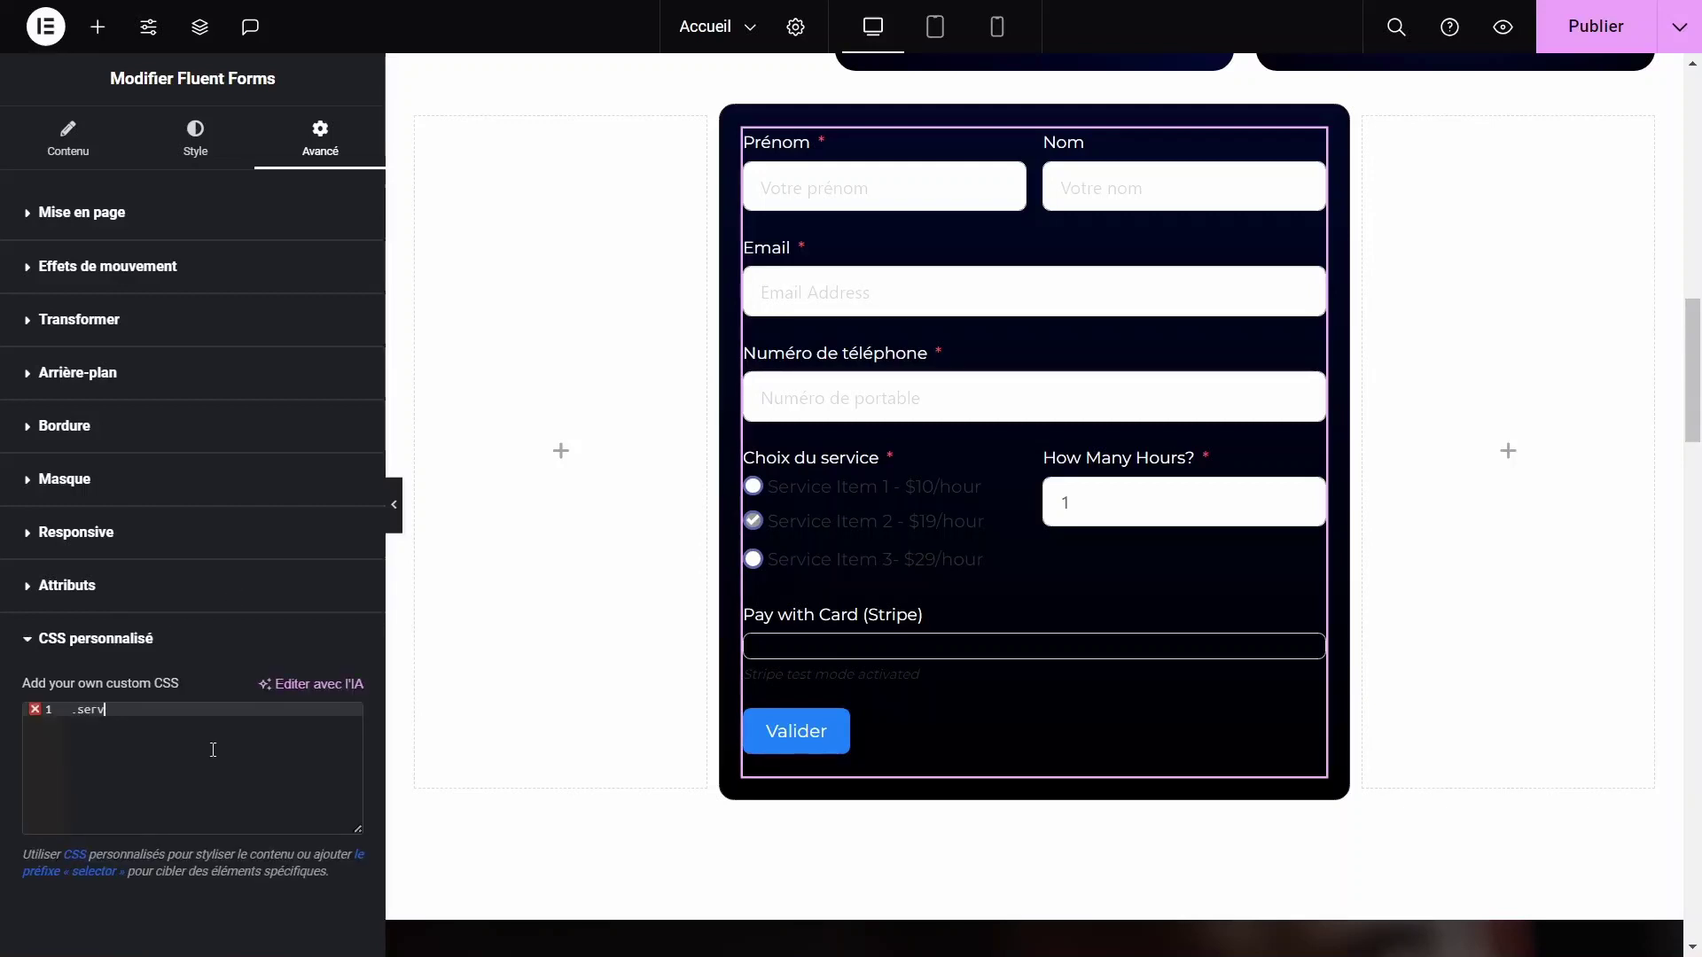
text({)
key(Return)
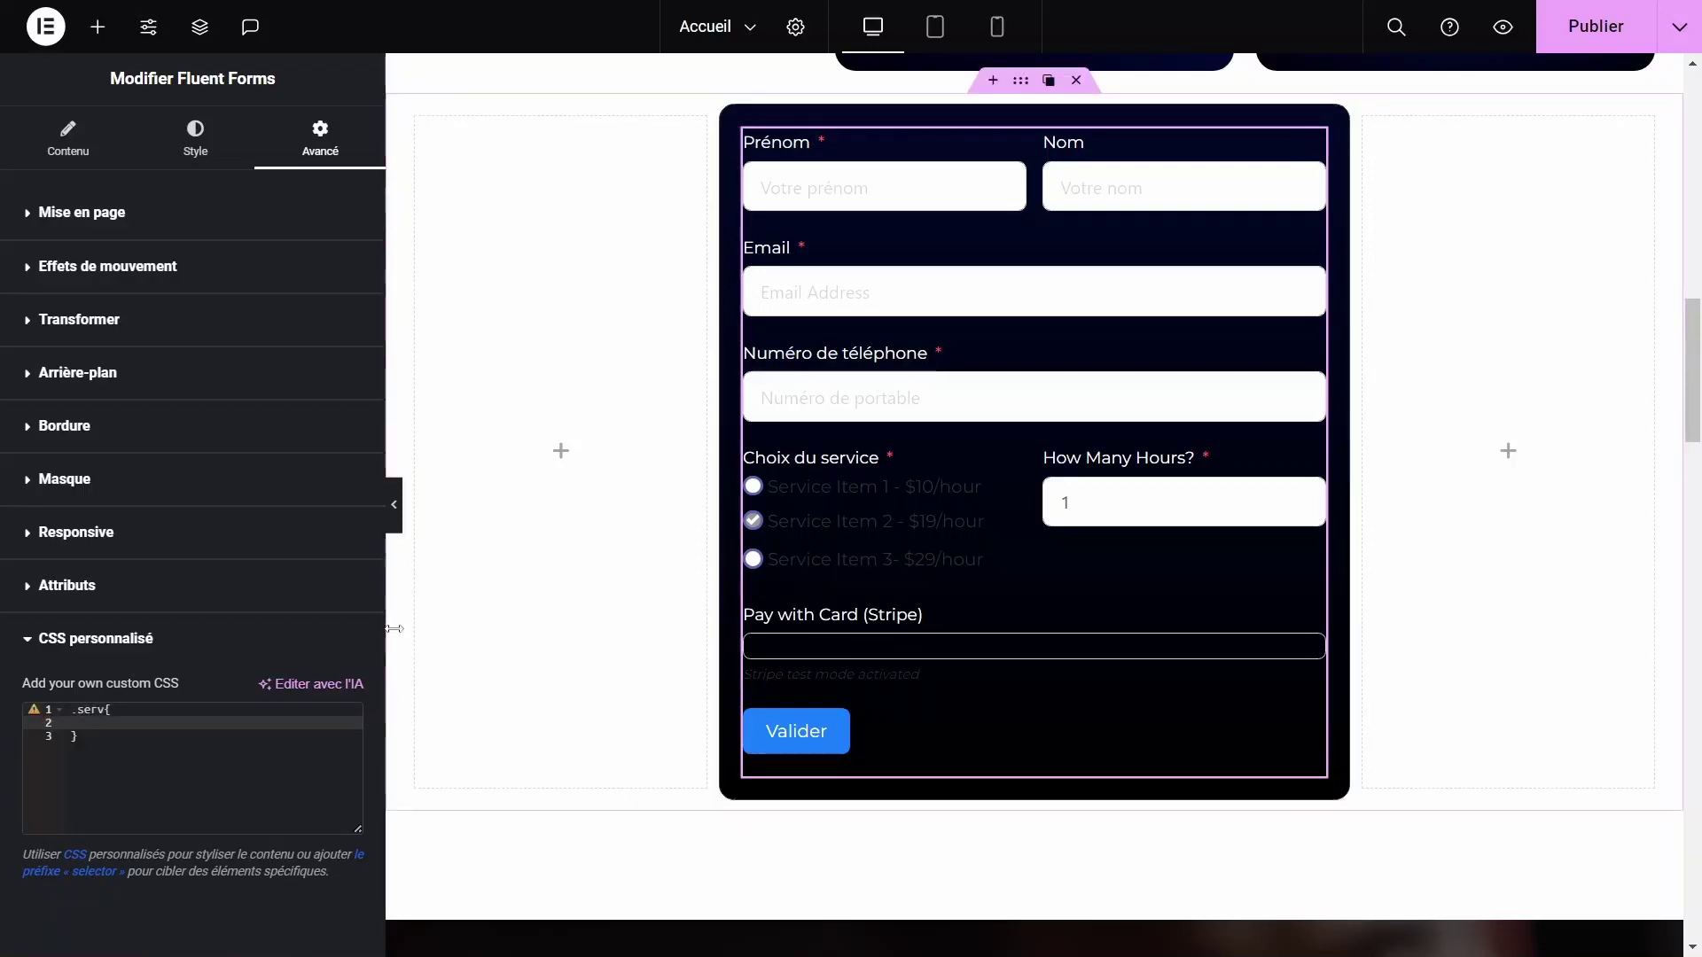
text(c)
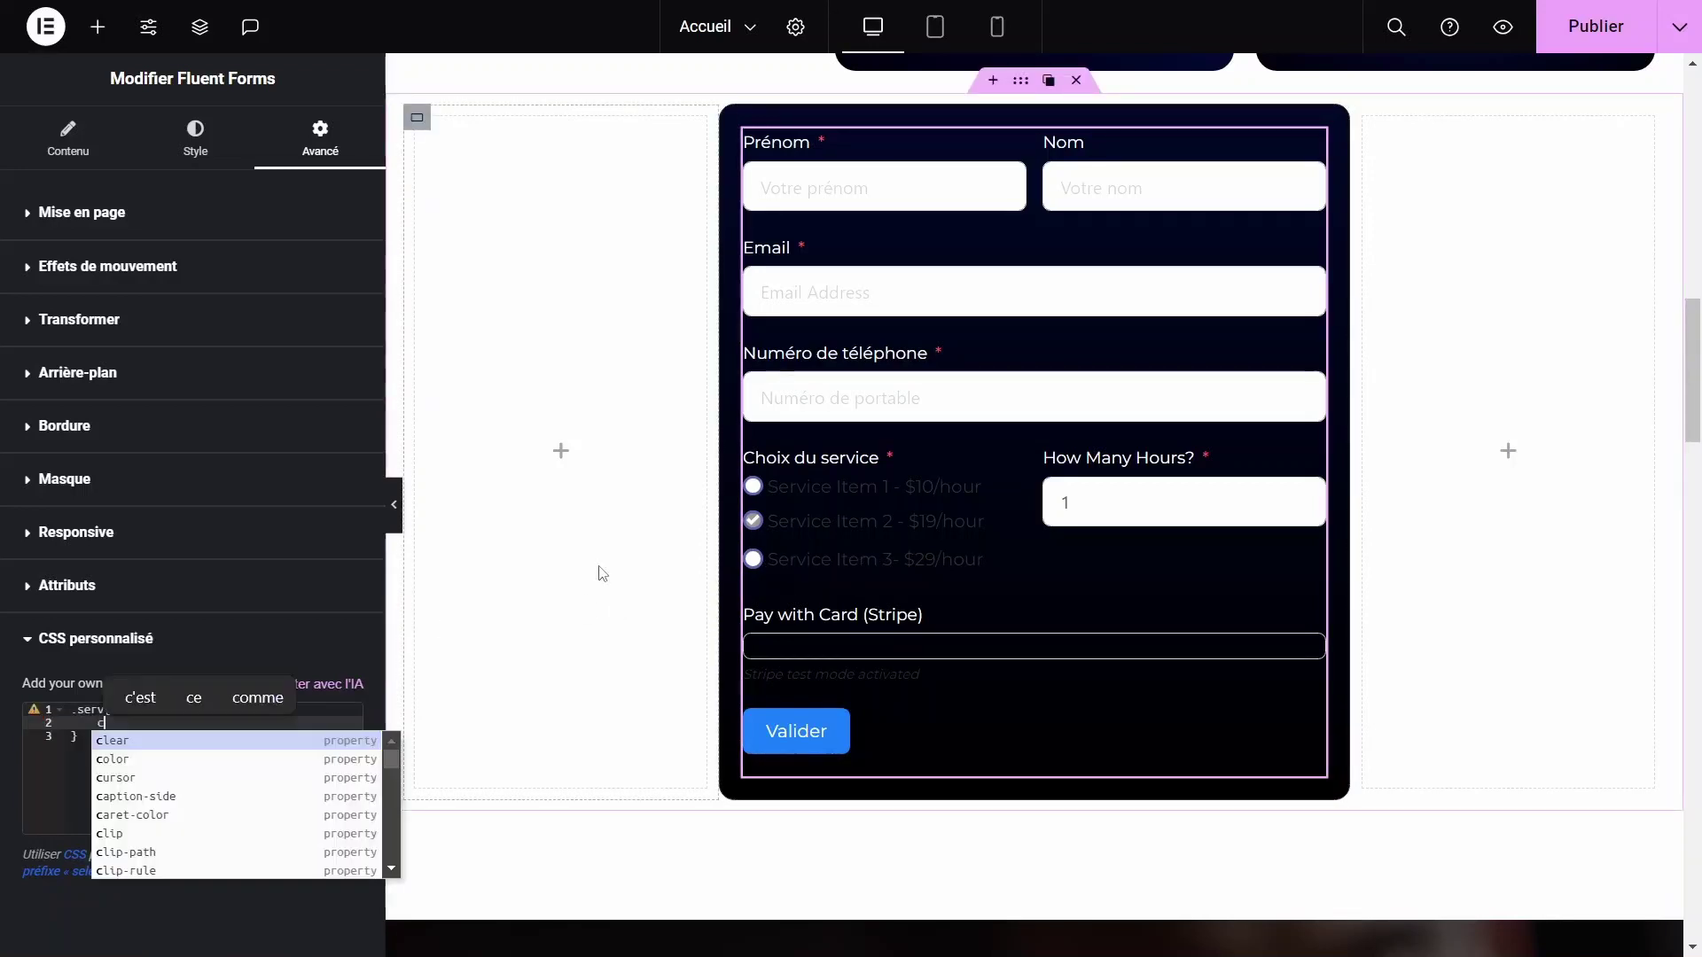
text(olor:wh)
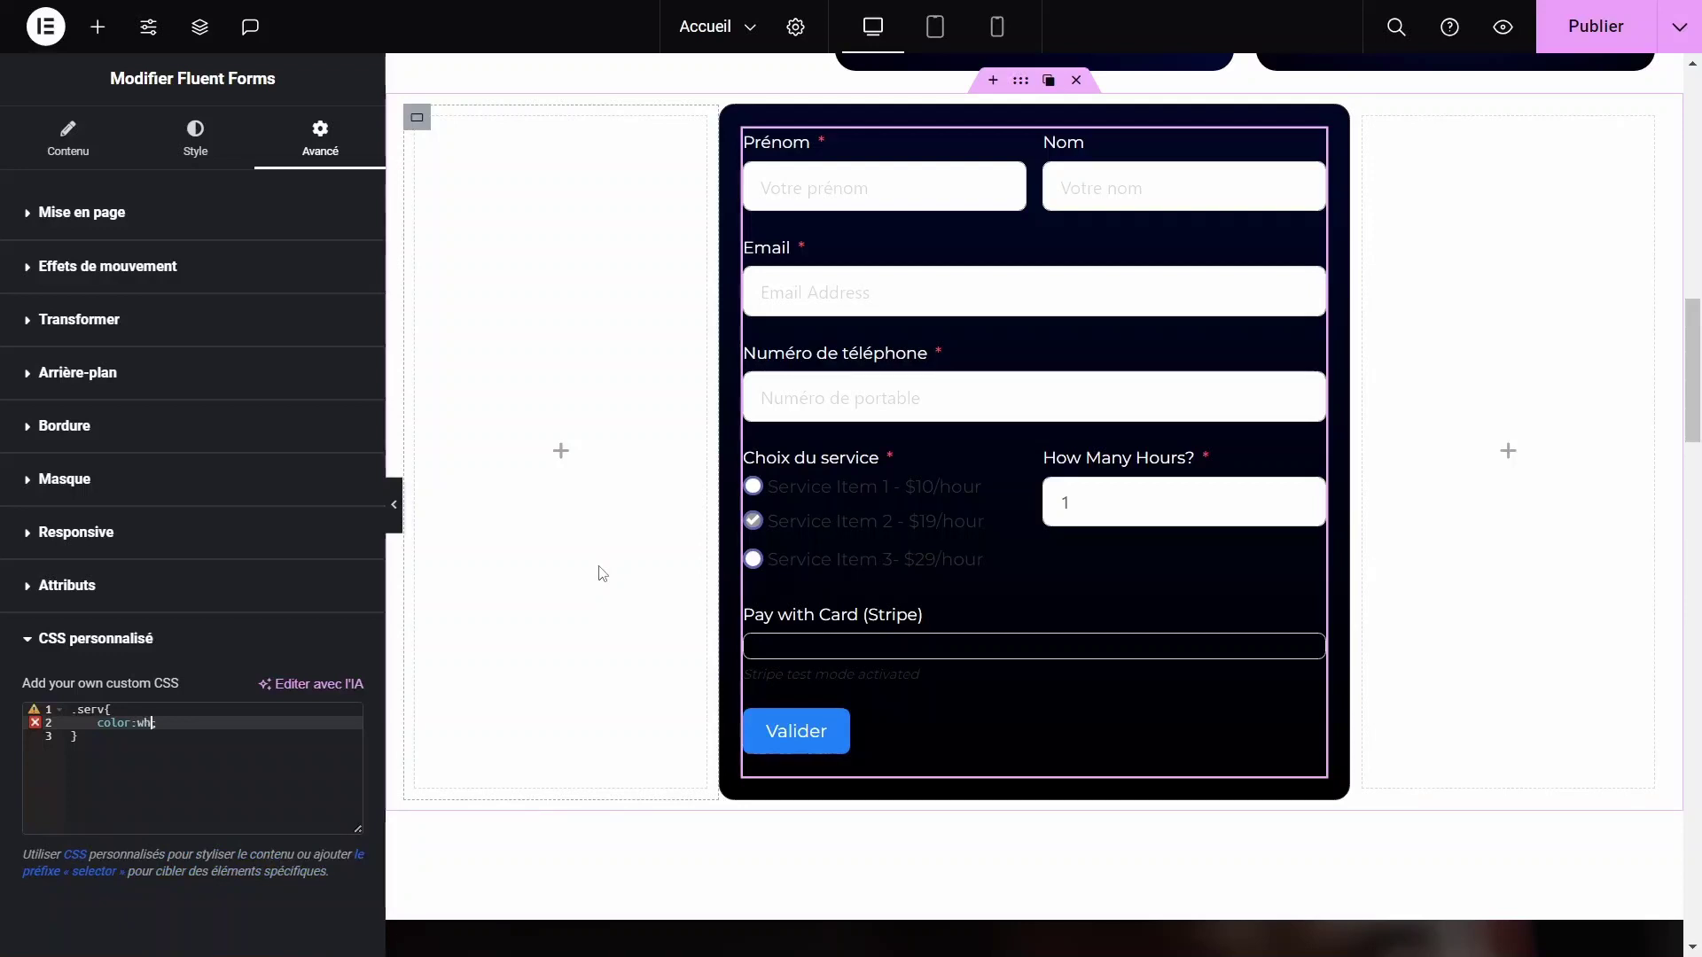
text(ite)
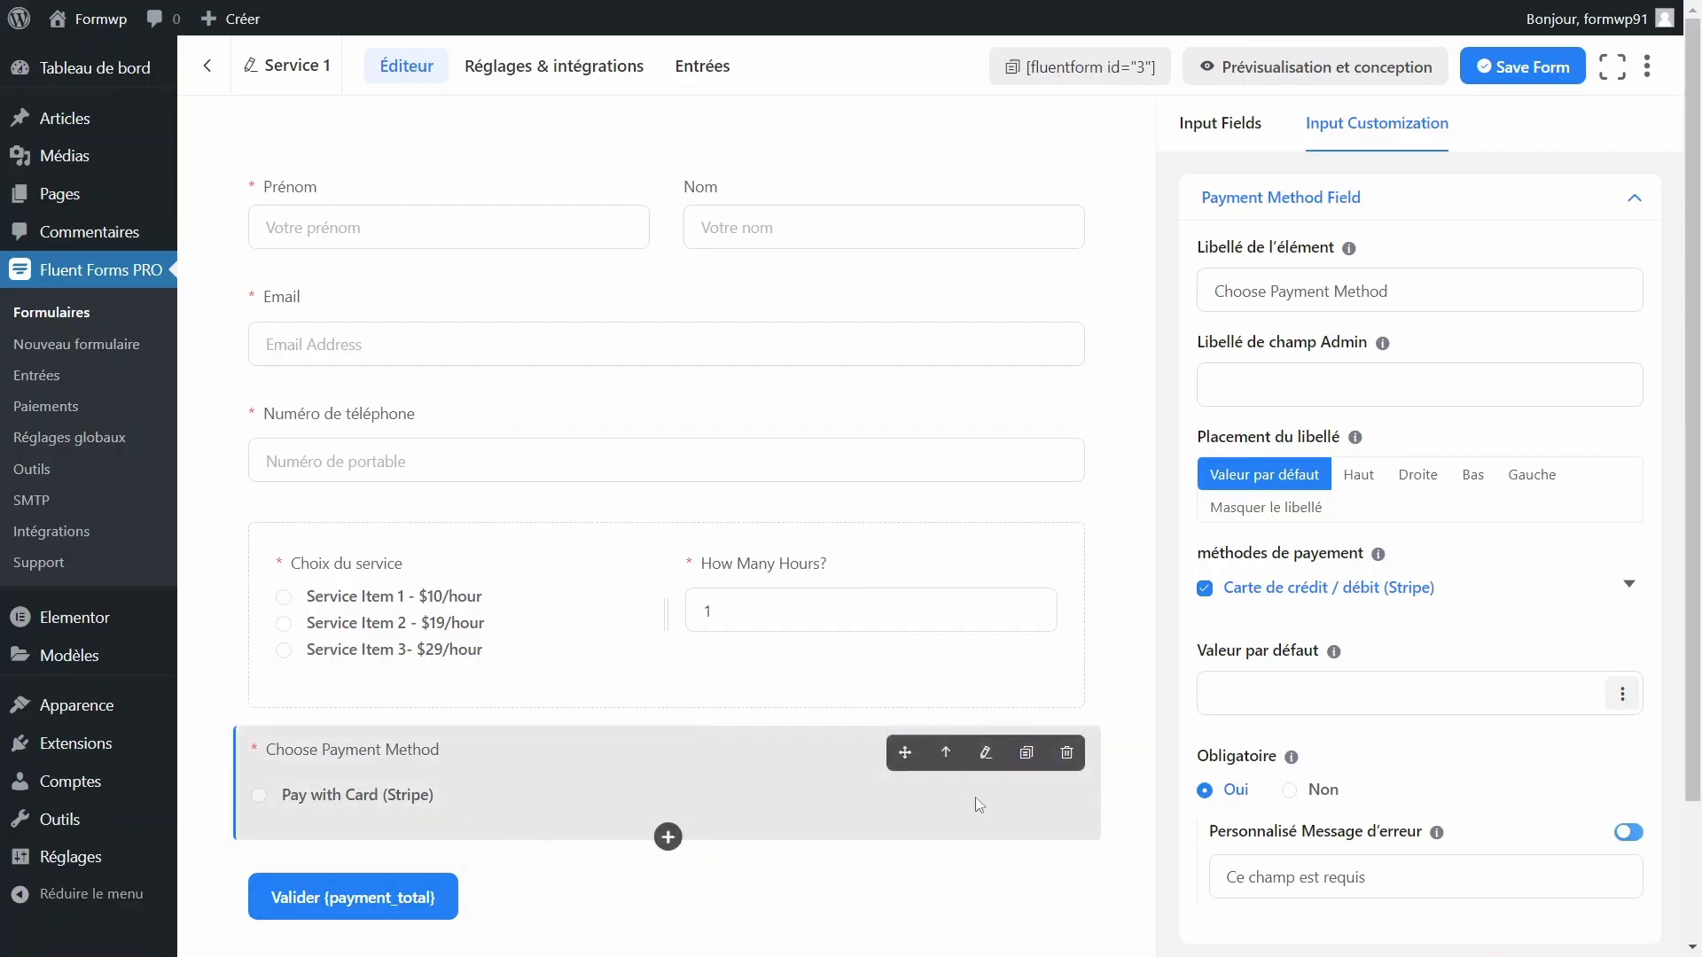
In the Fluent Forms editor, open the advanced options of the Choose Payment Method field and select its container CSS class paym
scroll(1317, 847, down, 3)
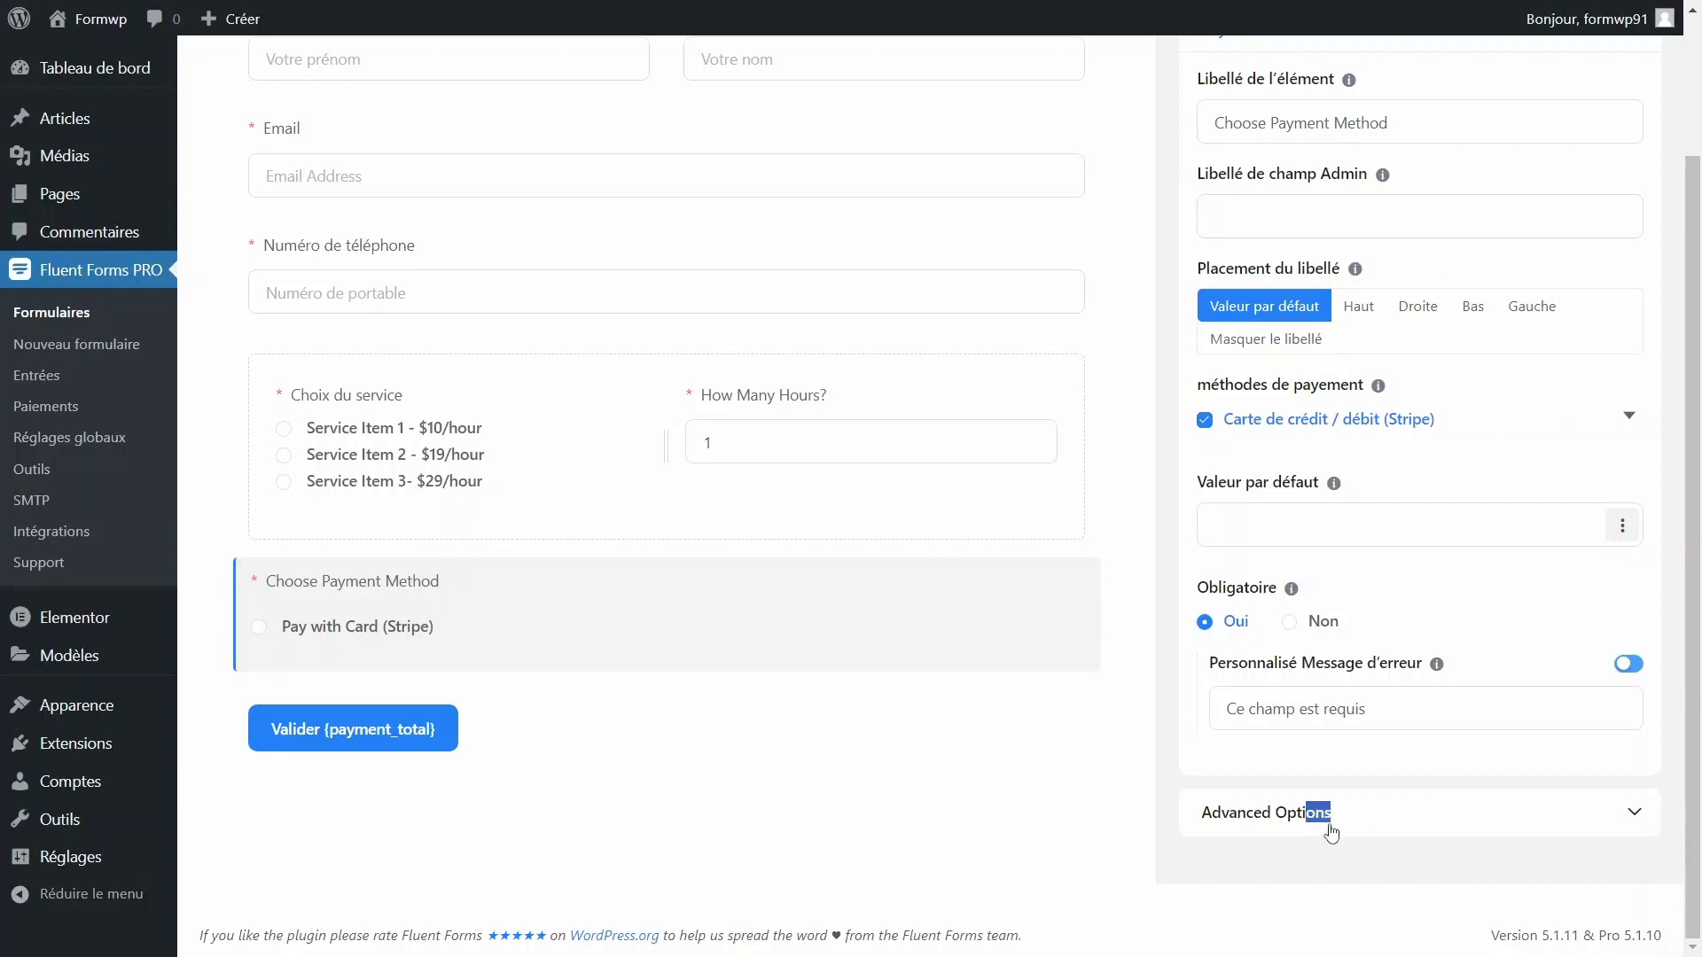
click(1322, 808)
double_click(1233, 388)
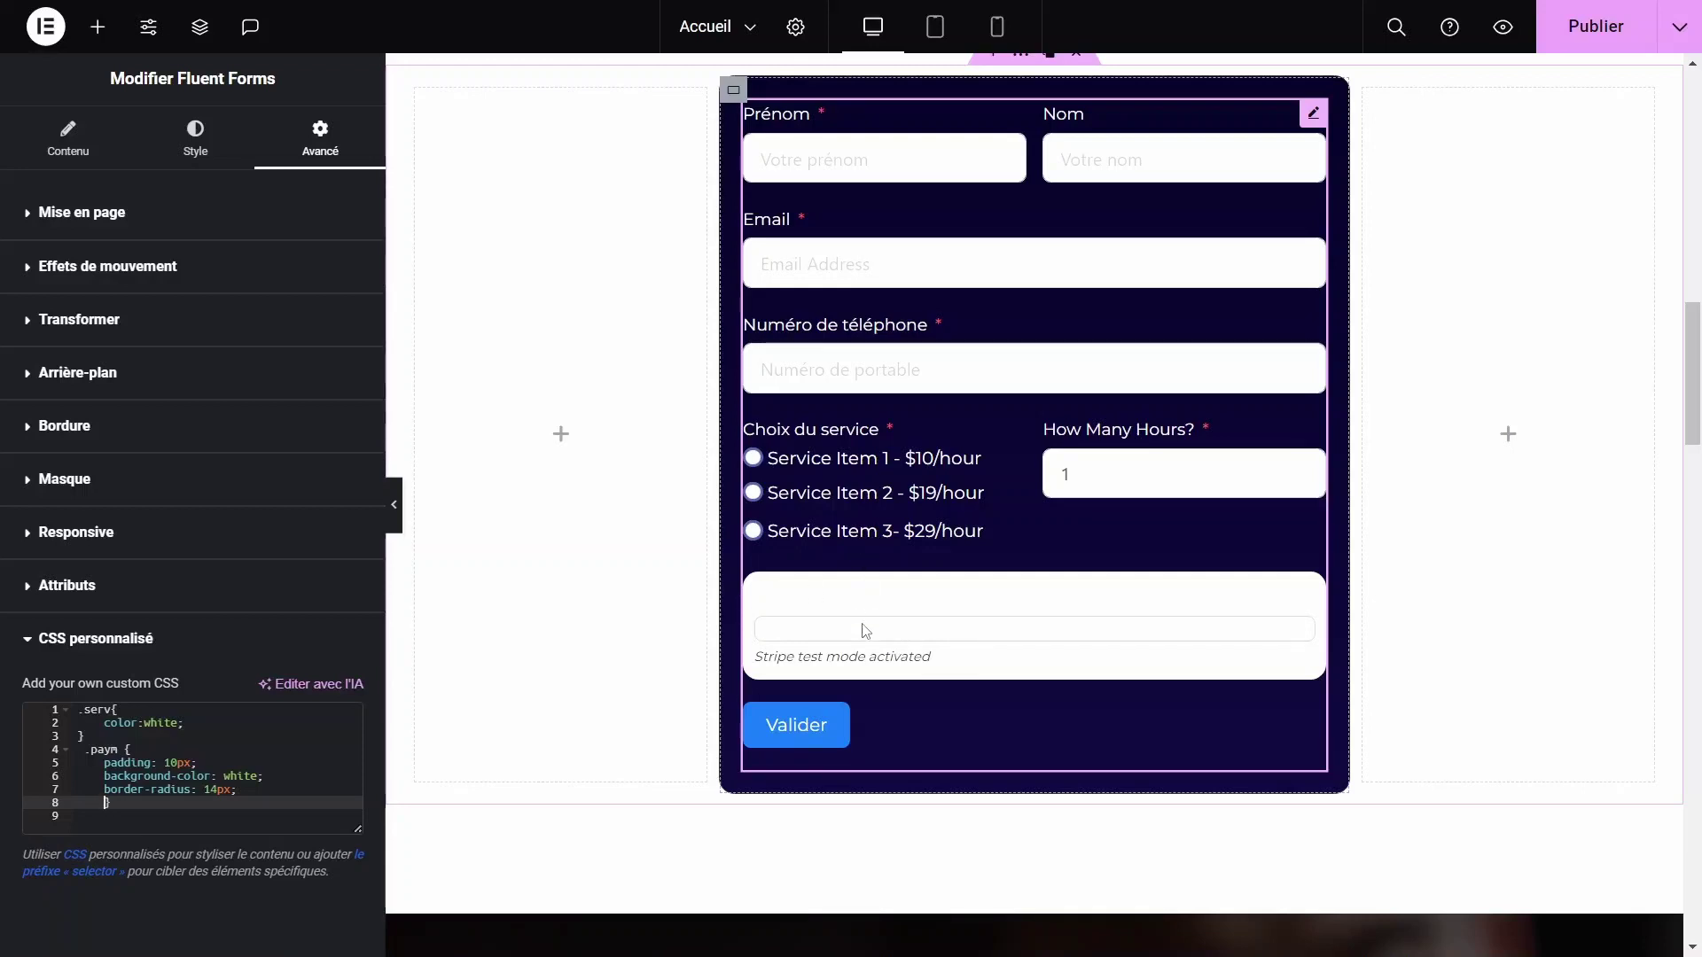
In the Elementor form styles, set the label text colour to grey #A7A5A5 and publish the page
click(171, 159)
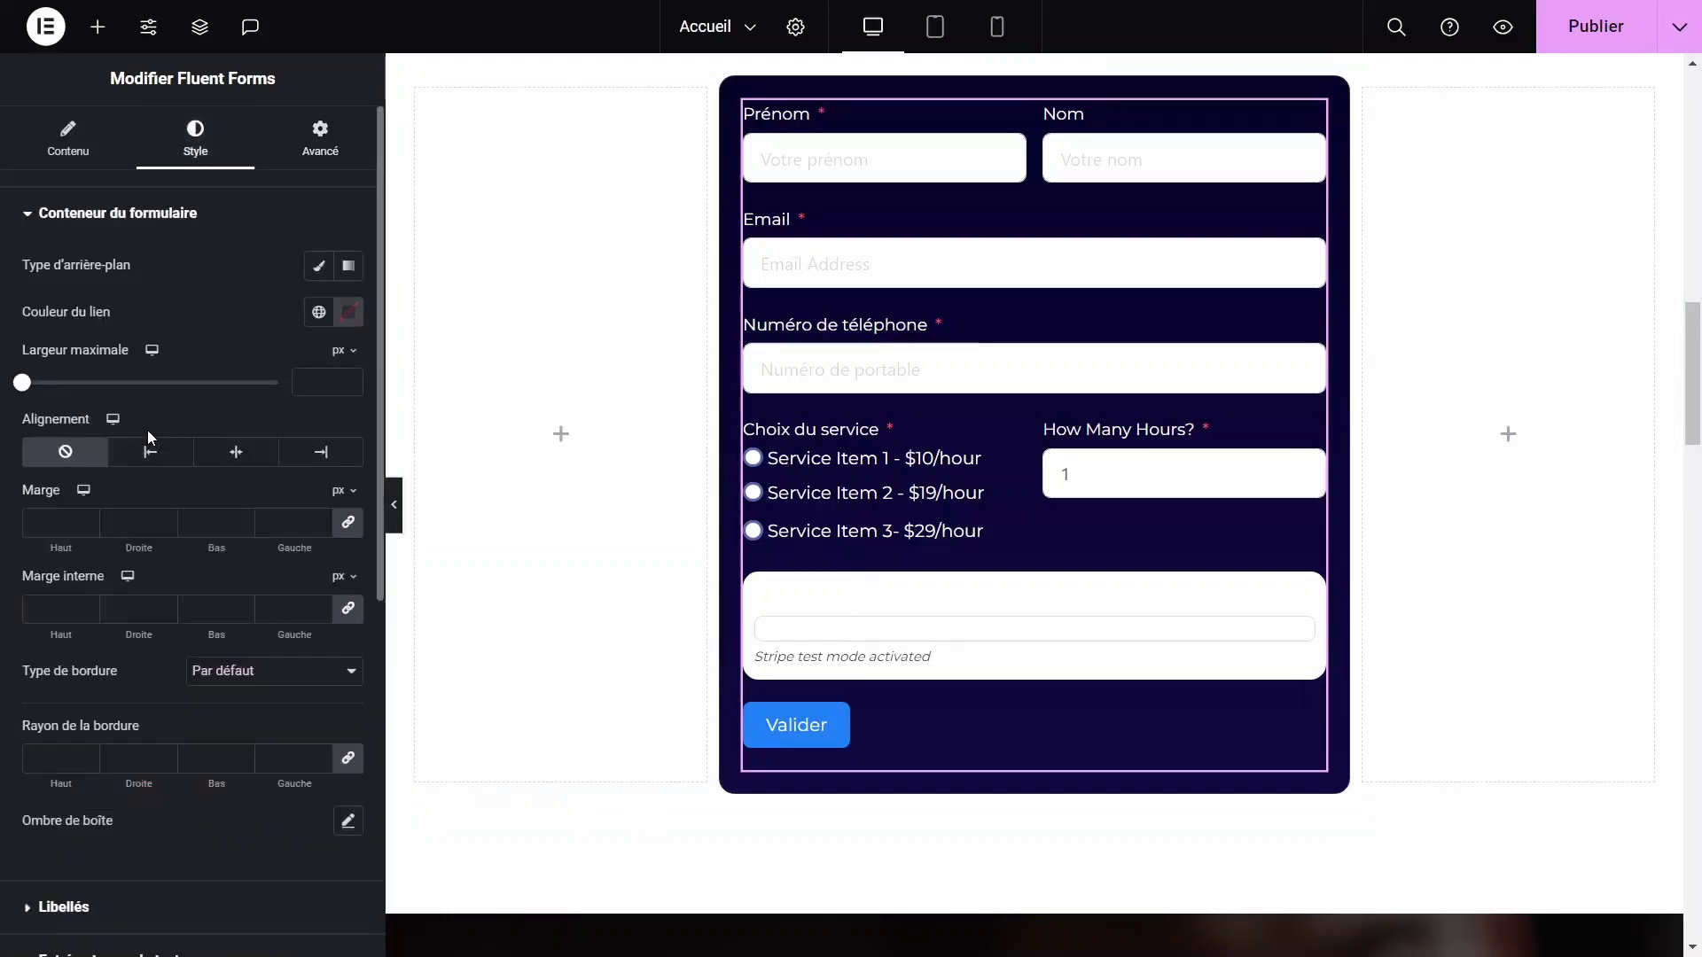
click(99, 215)
click(117, 264)
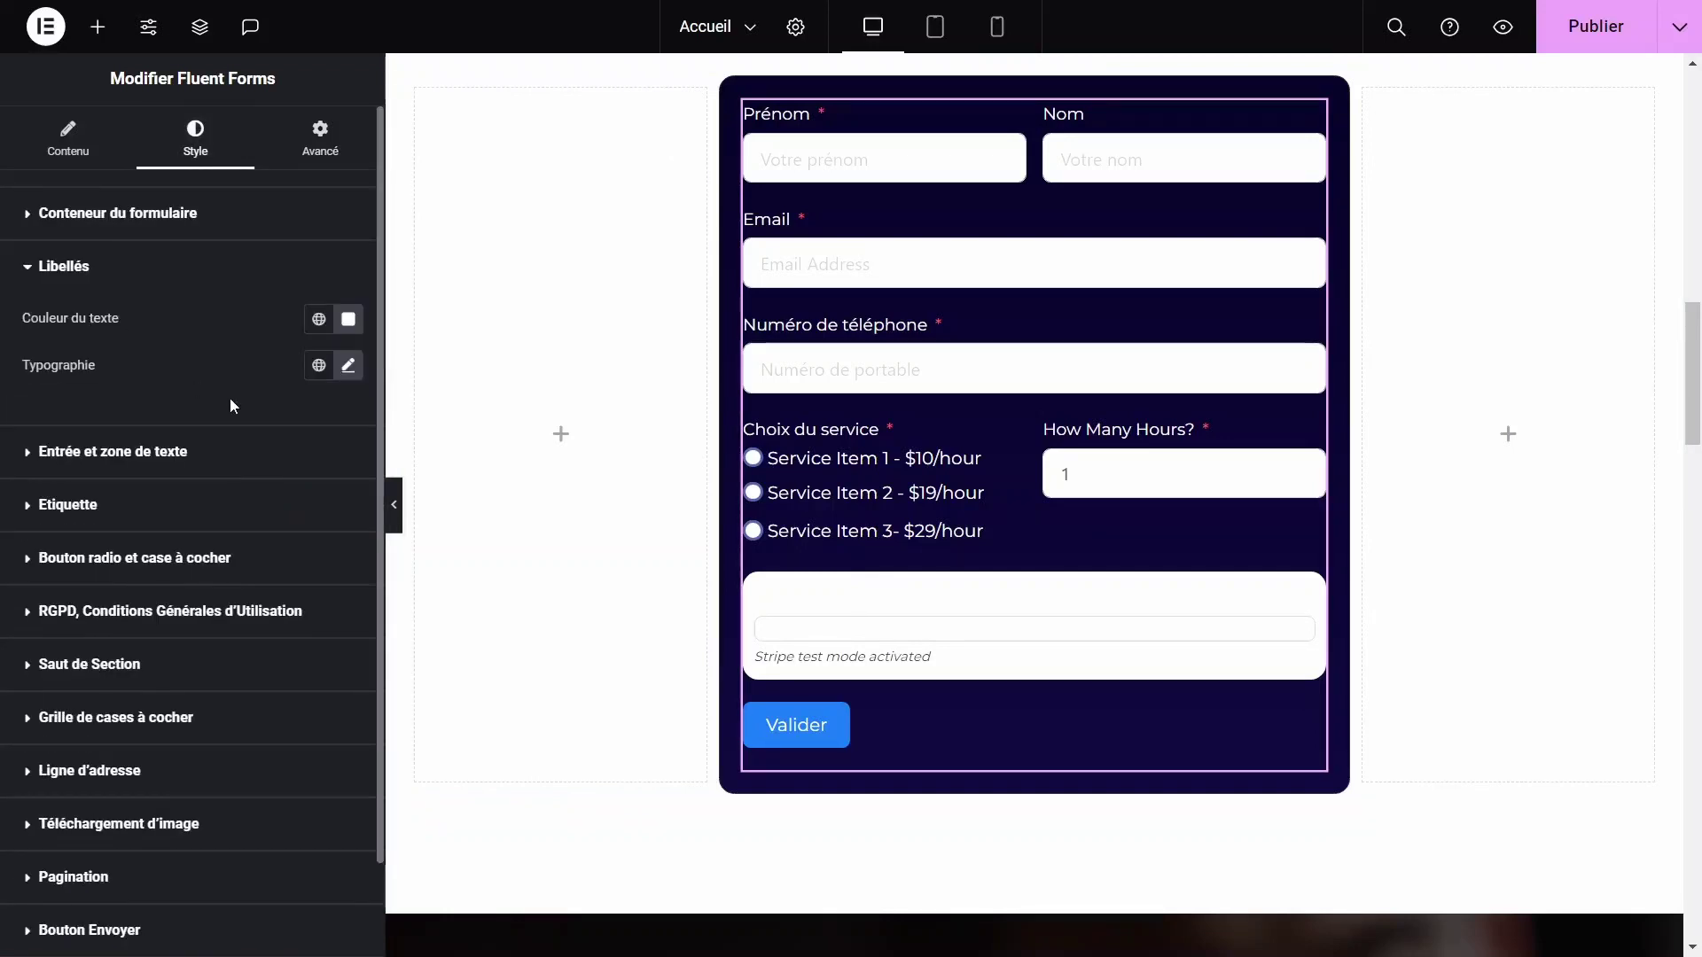
click(349, 319)
drag(224, 421, 225, 466)
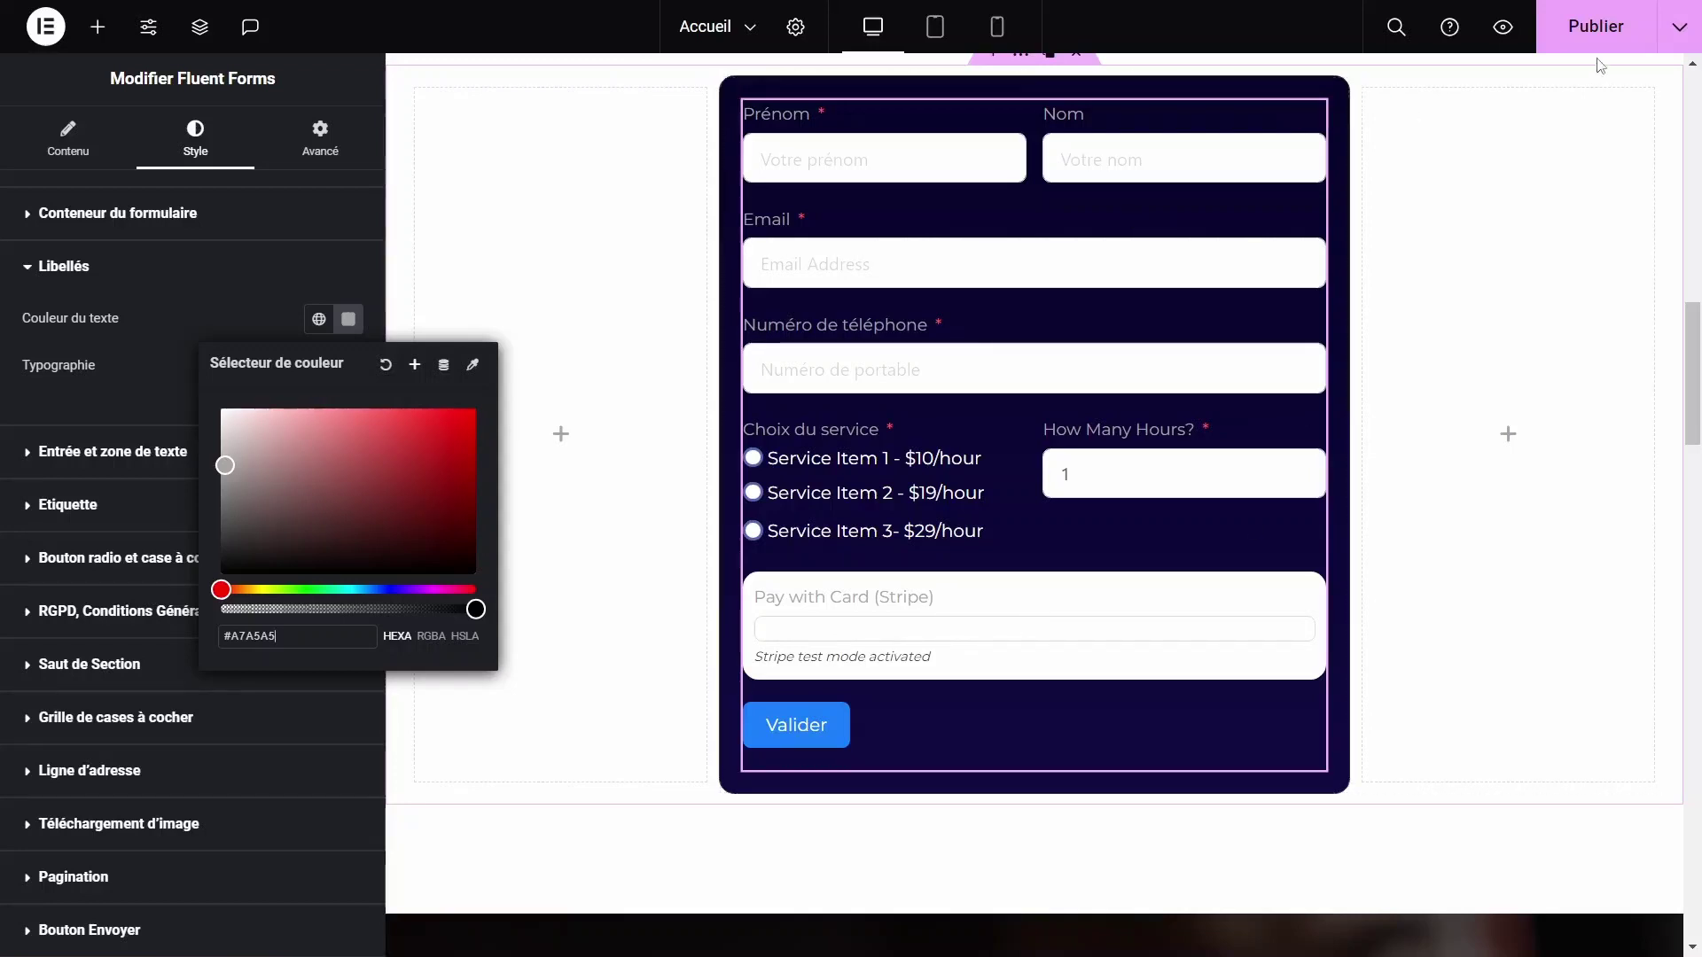
click(1617, 40)
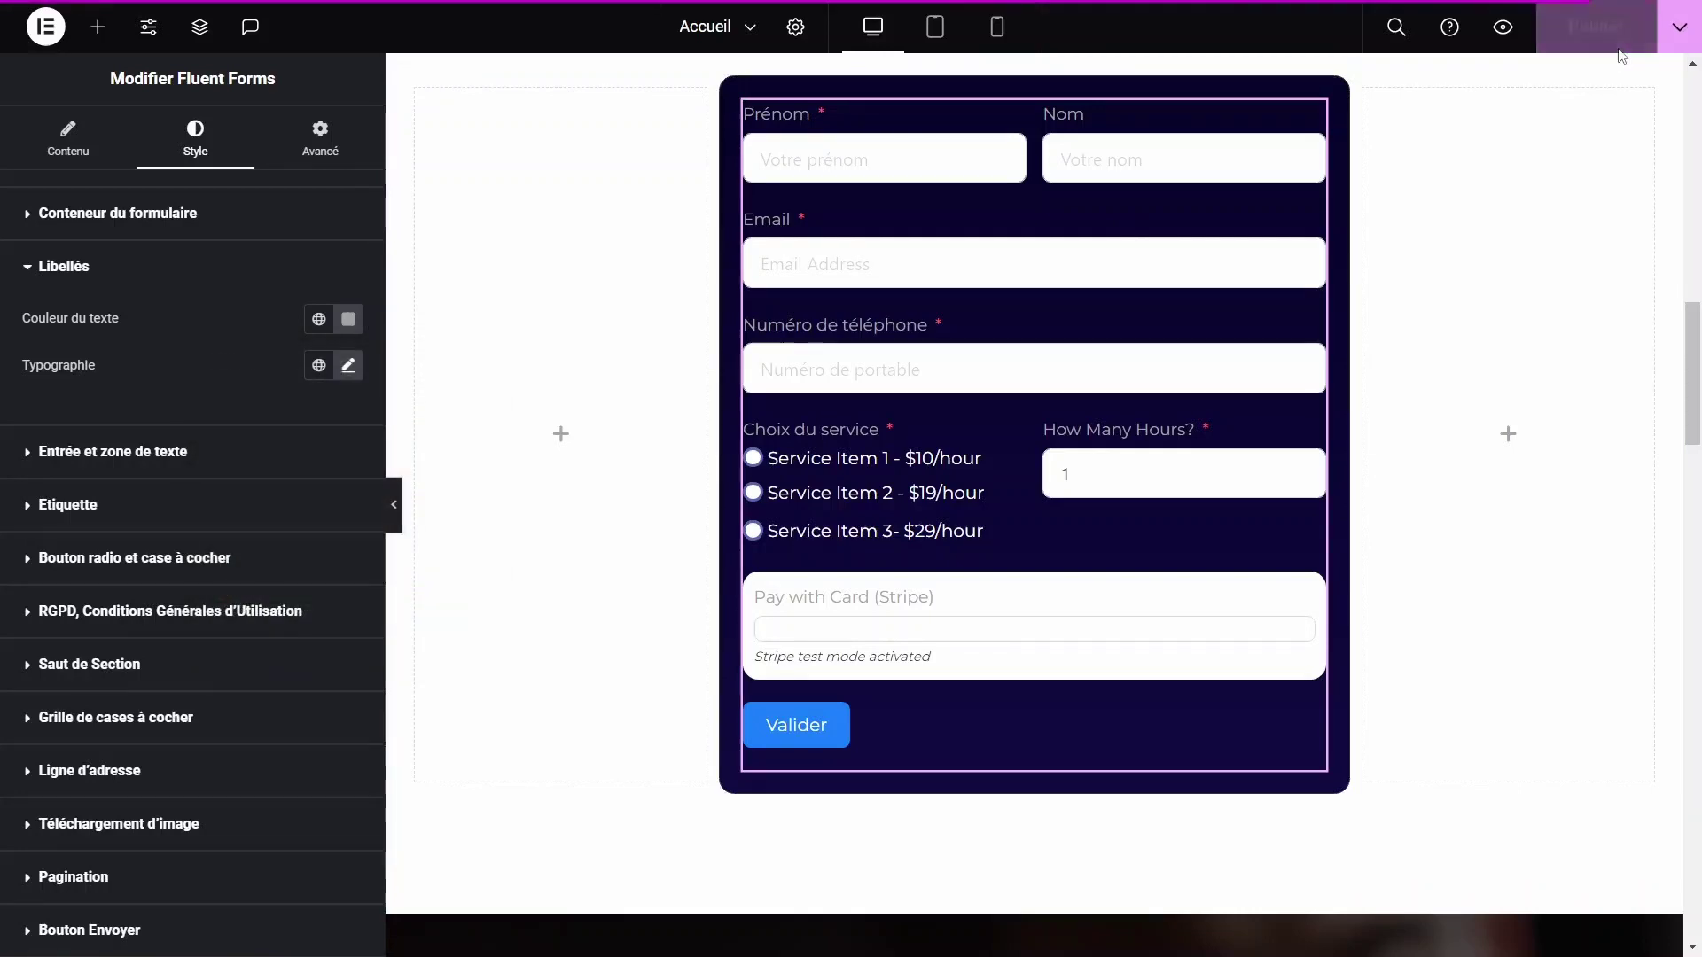
Preview the homepage and autofill the order form's first name, last name, email and phone number with saved contact details
click(1502, 27)
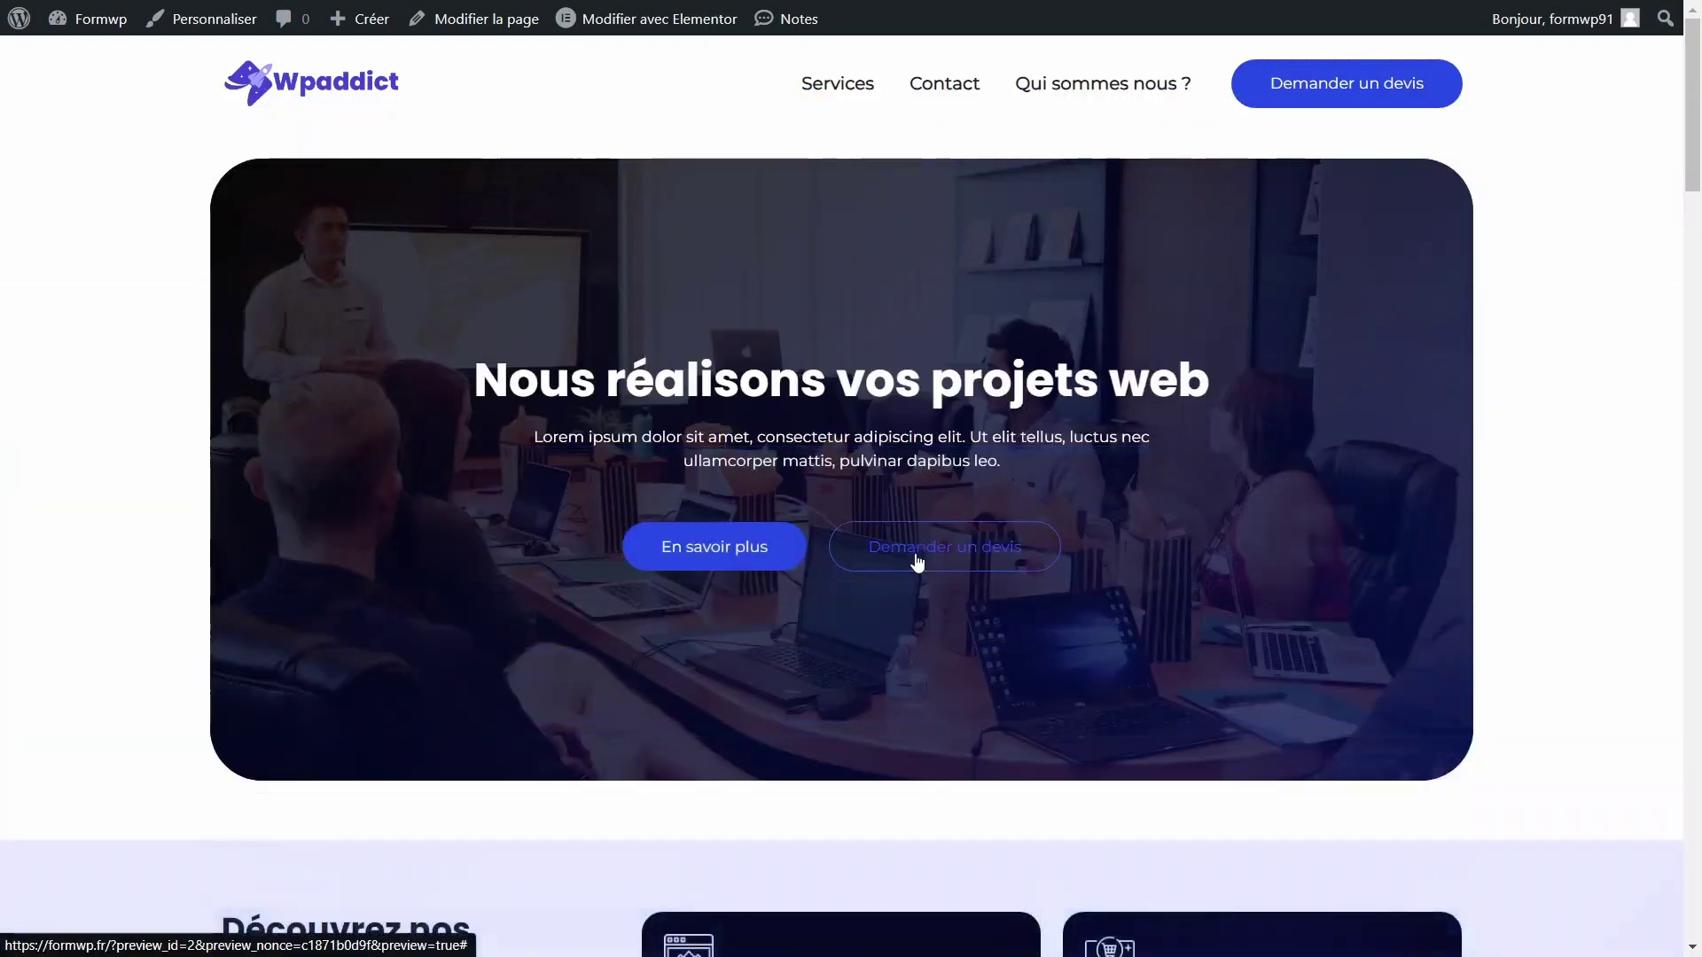
scroll(915, 562, down, 10)
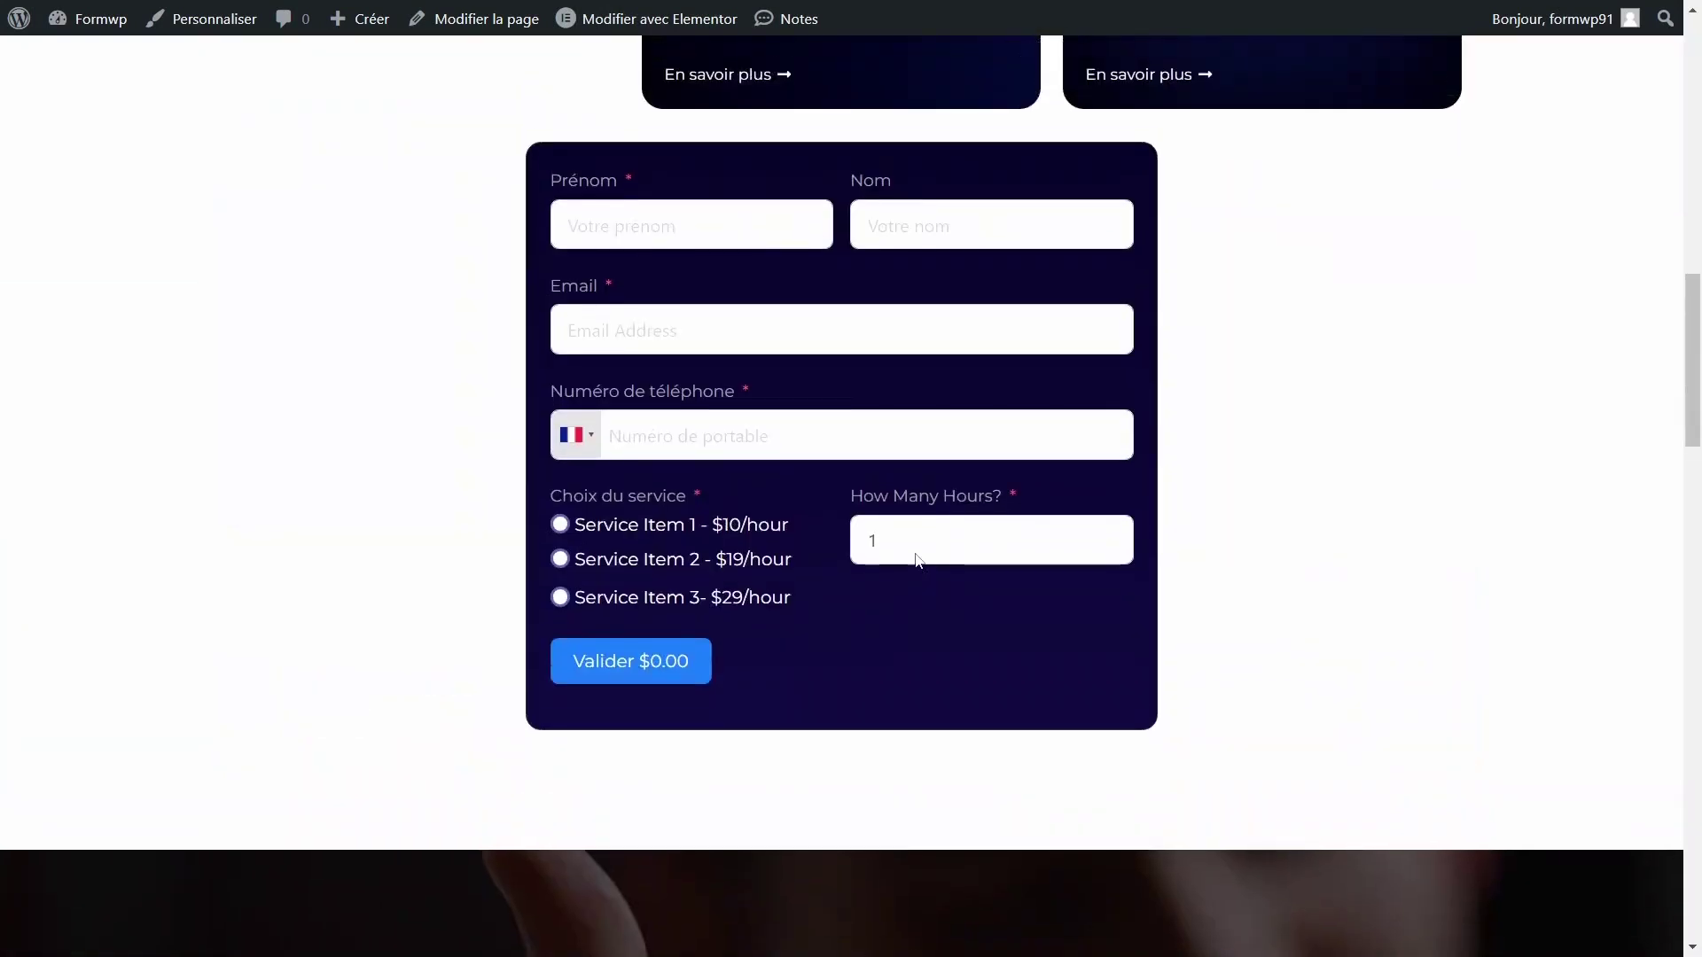
click(660, 252)
click(730, 295)
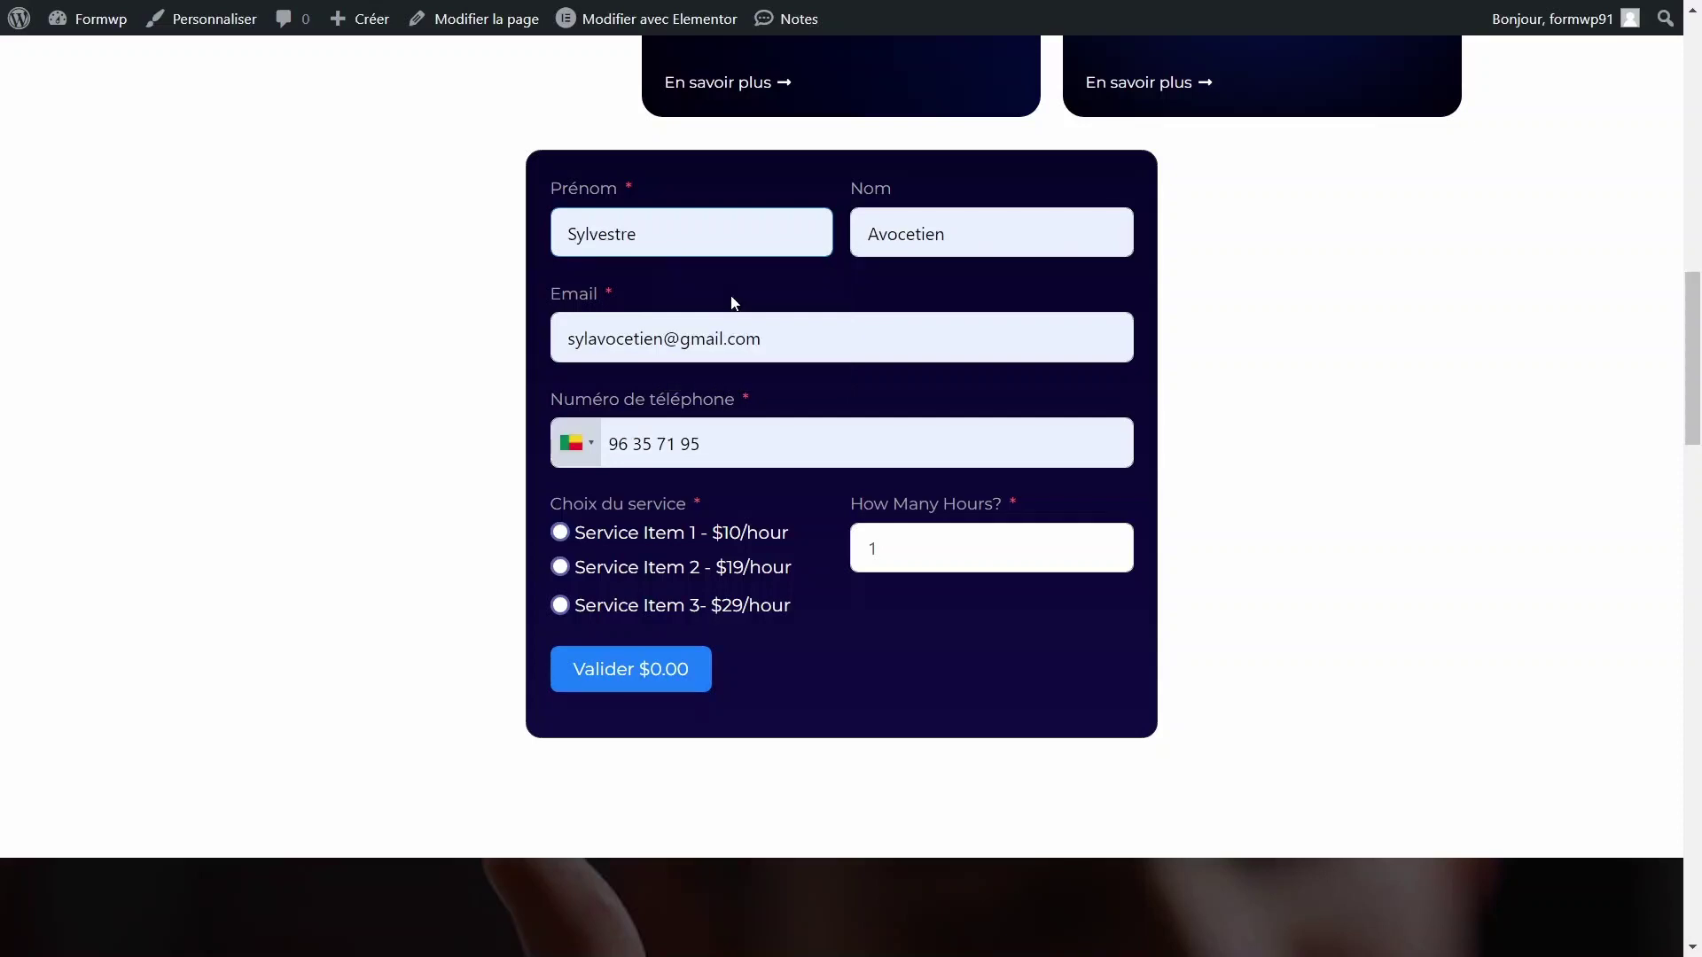
Test the previewed form's pricing by choosing Service Item 2, varying the number of hours up to 5, and checking the card field
click(629, 577)
click(943, 548)
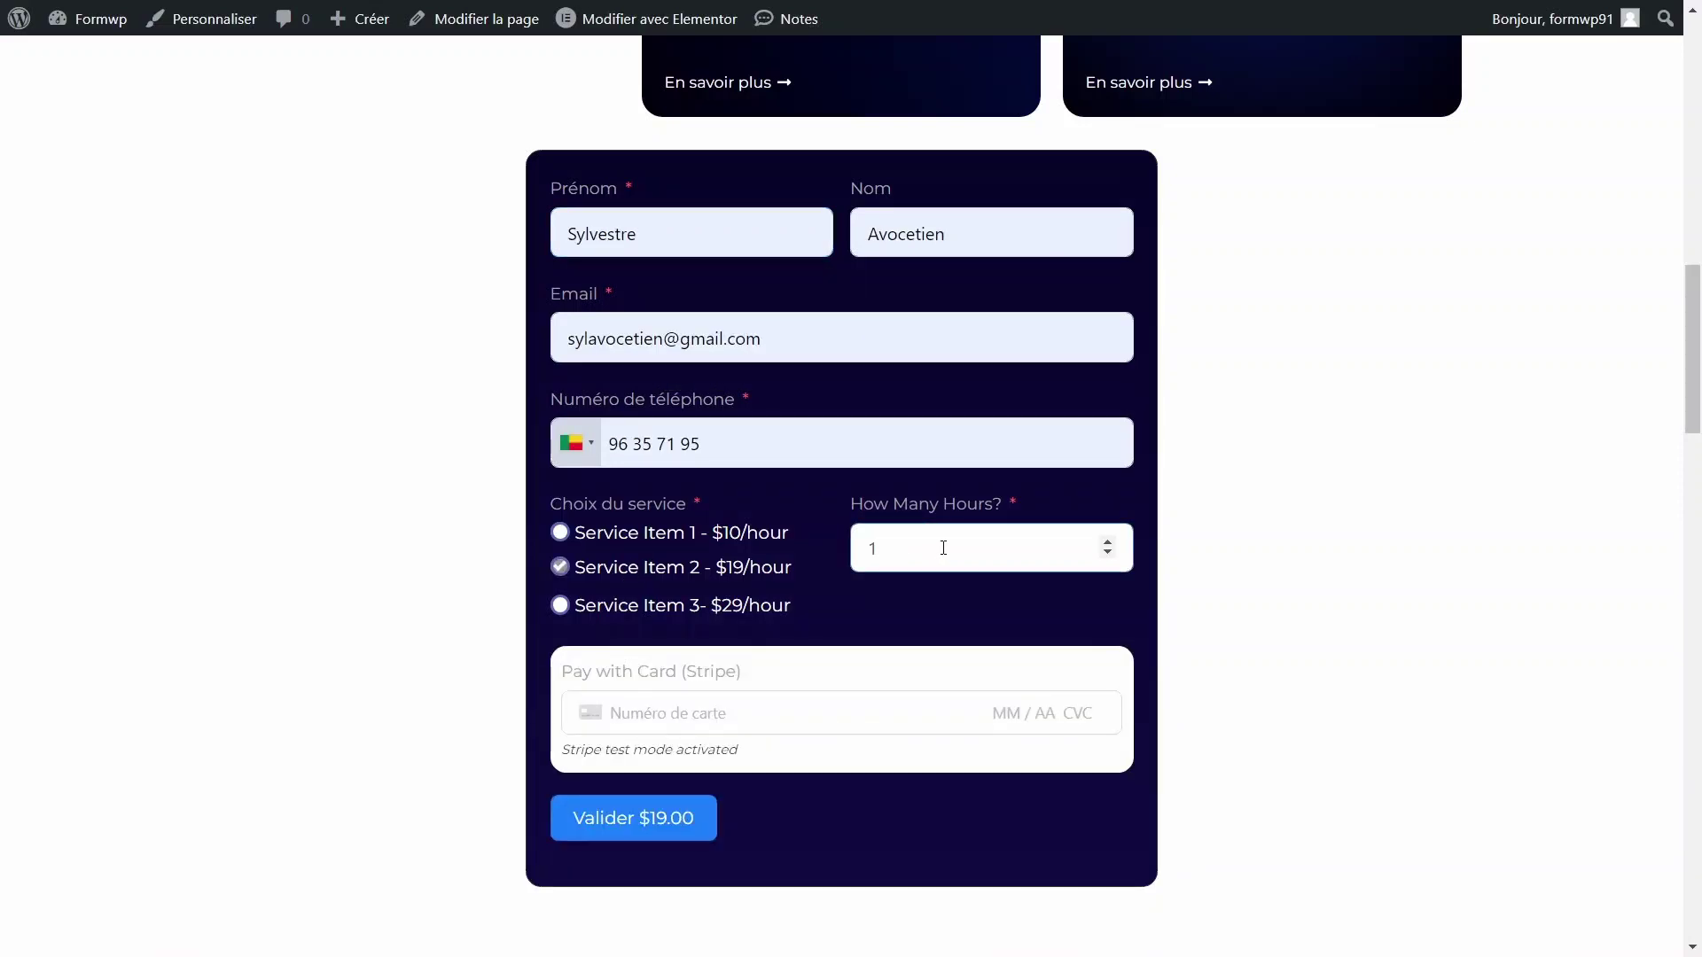
key(Up)
key(Up)
key(Up)
scroll(939, 532, down, 2)
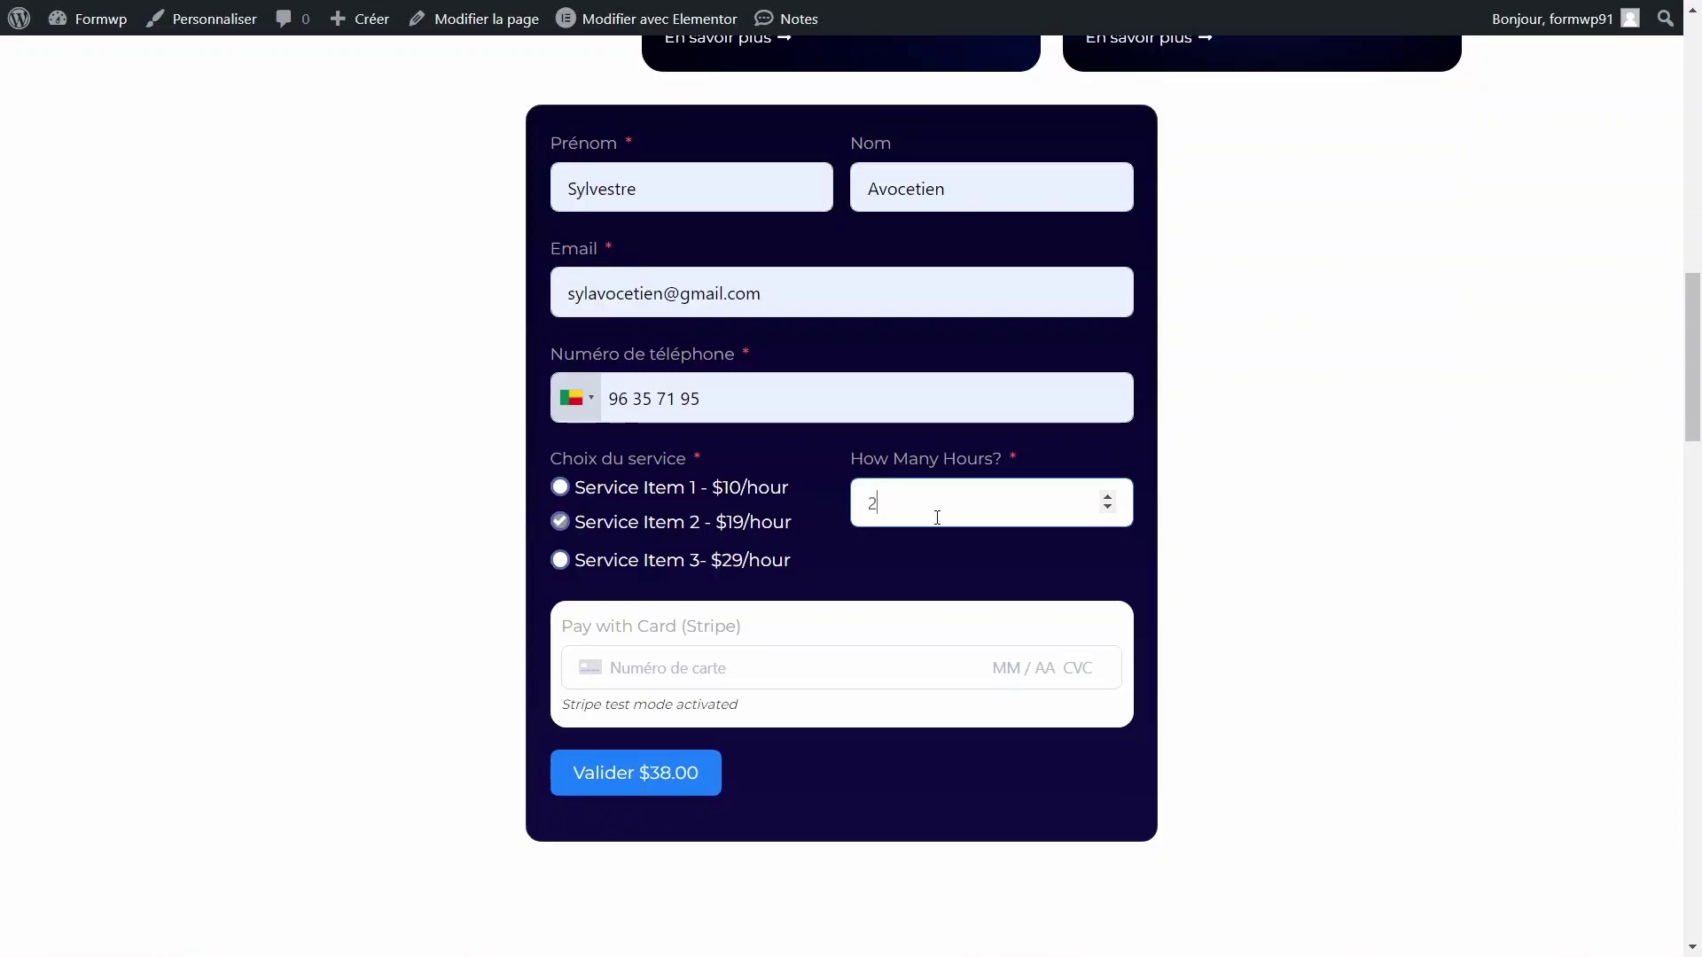
key(Up)
key(Up)
key(Up)
key(Up)
key(Up)
key(Down)
key(Down)
key(Down)
key(Down)
key(Down)
key(Up)
key(Up)
key(Up)
click(668, 660)
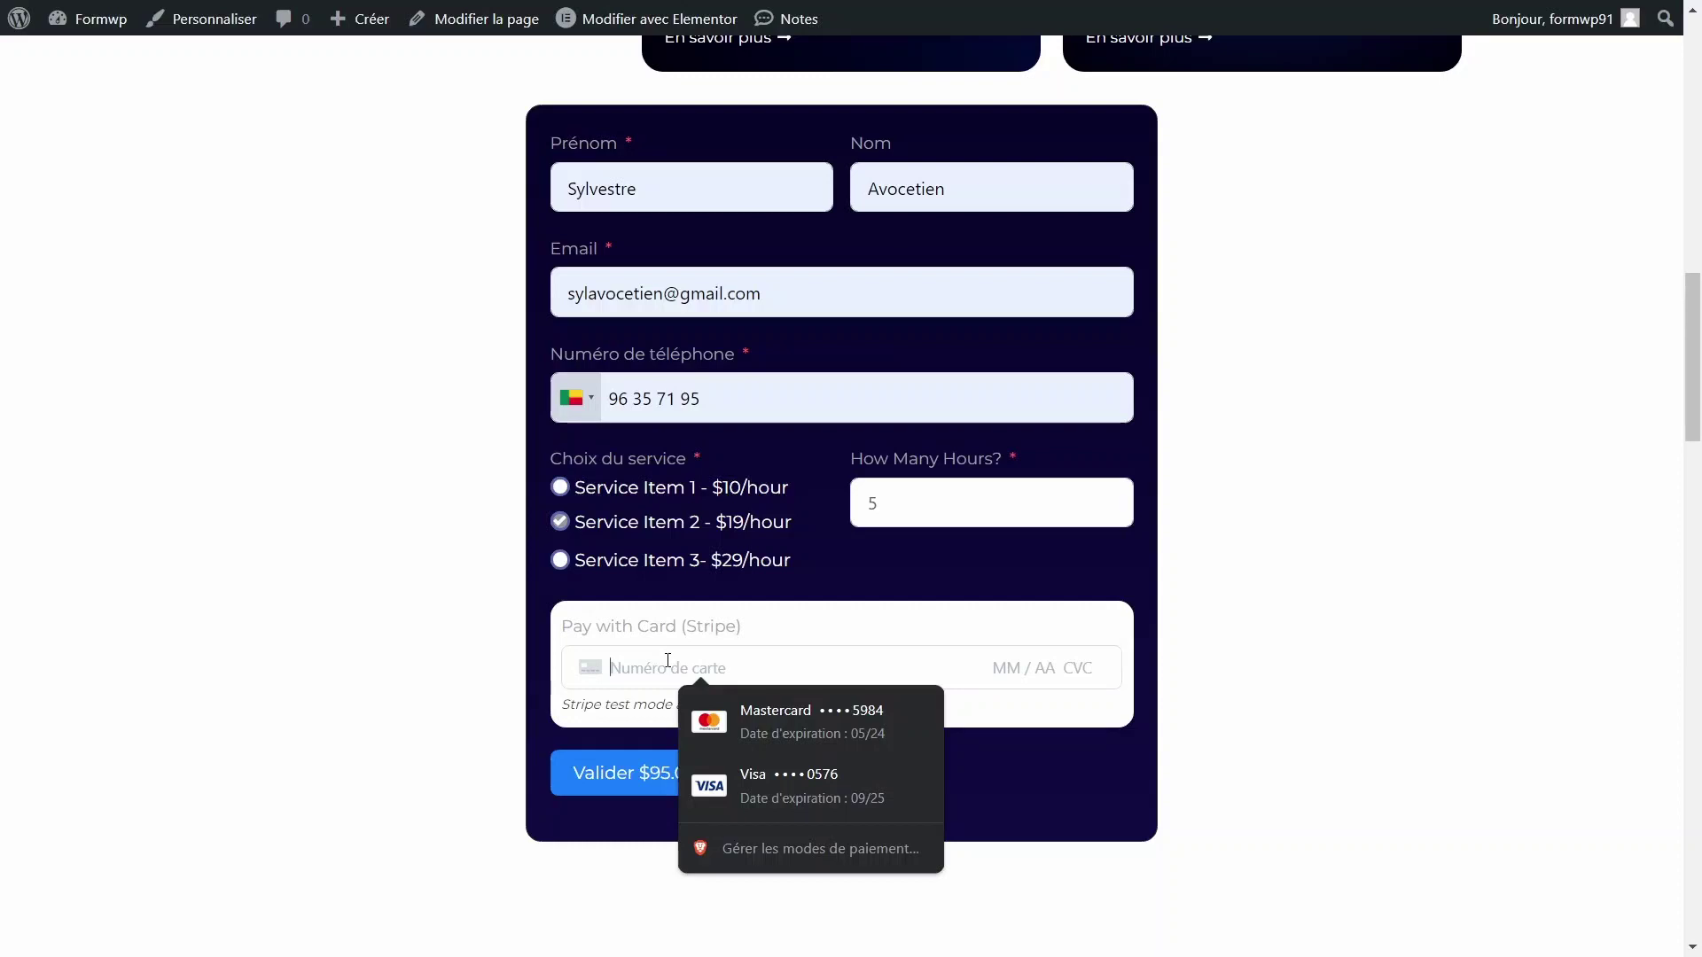
key(Escape)
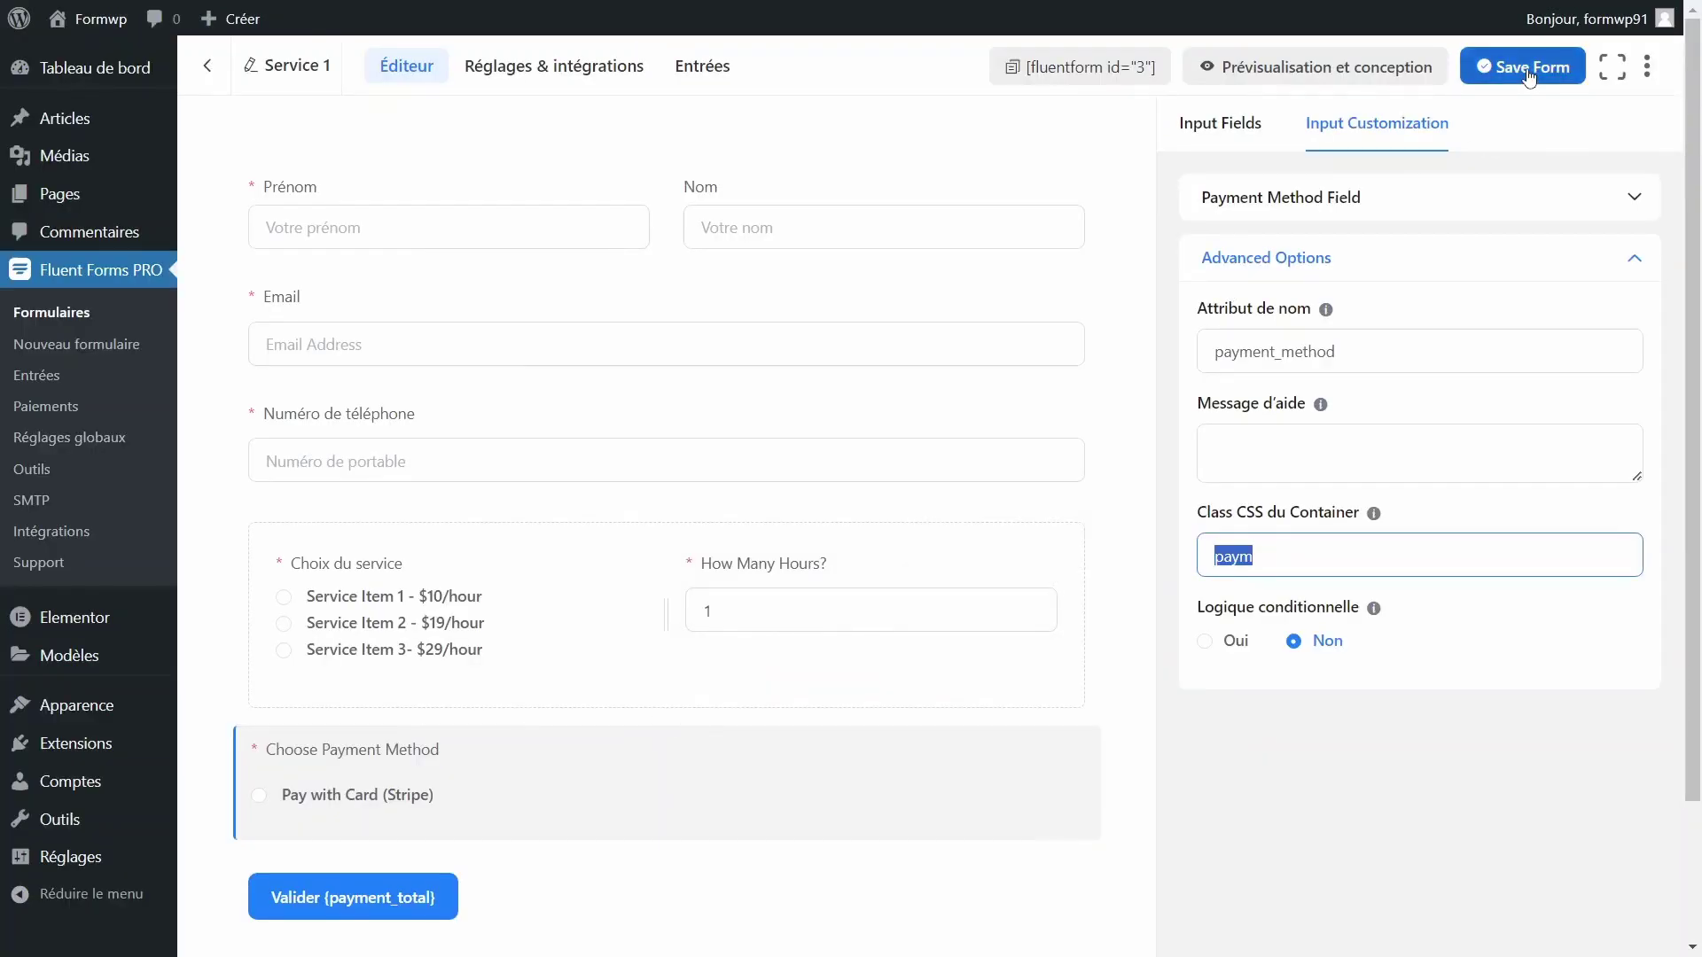
Save the form in the Fluent Forms editor, open its confirmation settings, and select the confirmation message text
click(1518, 67)
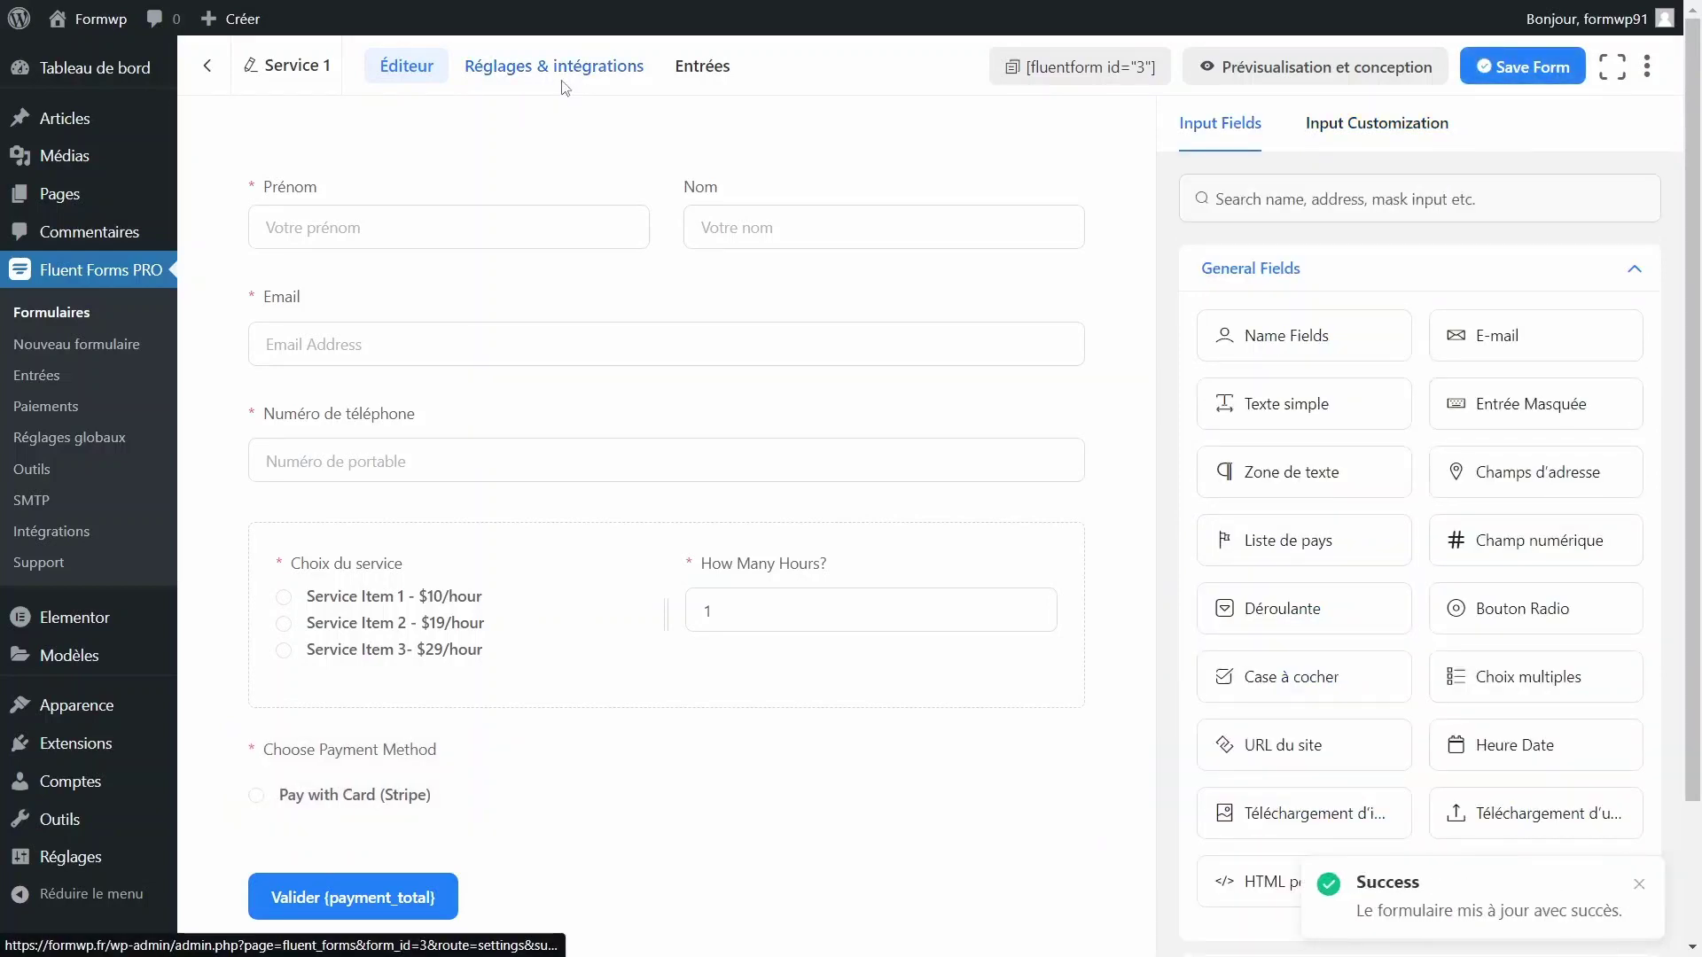
click(563, 85)
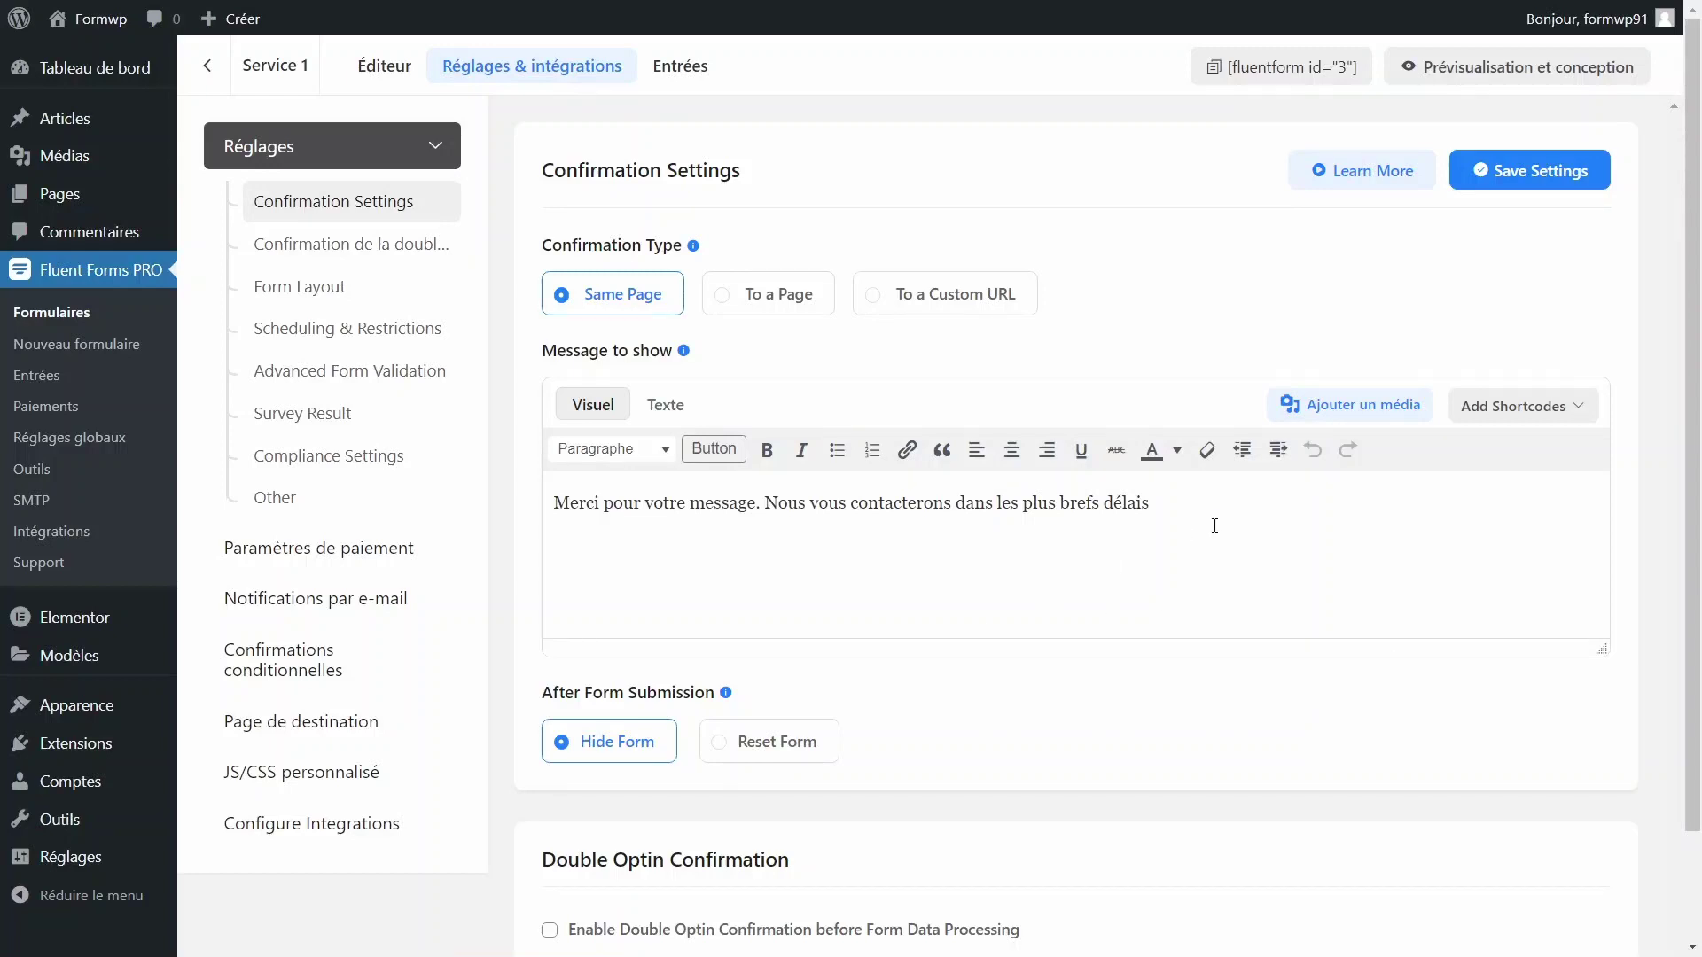
key(ctrl+a)
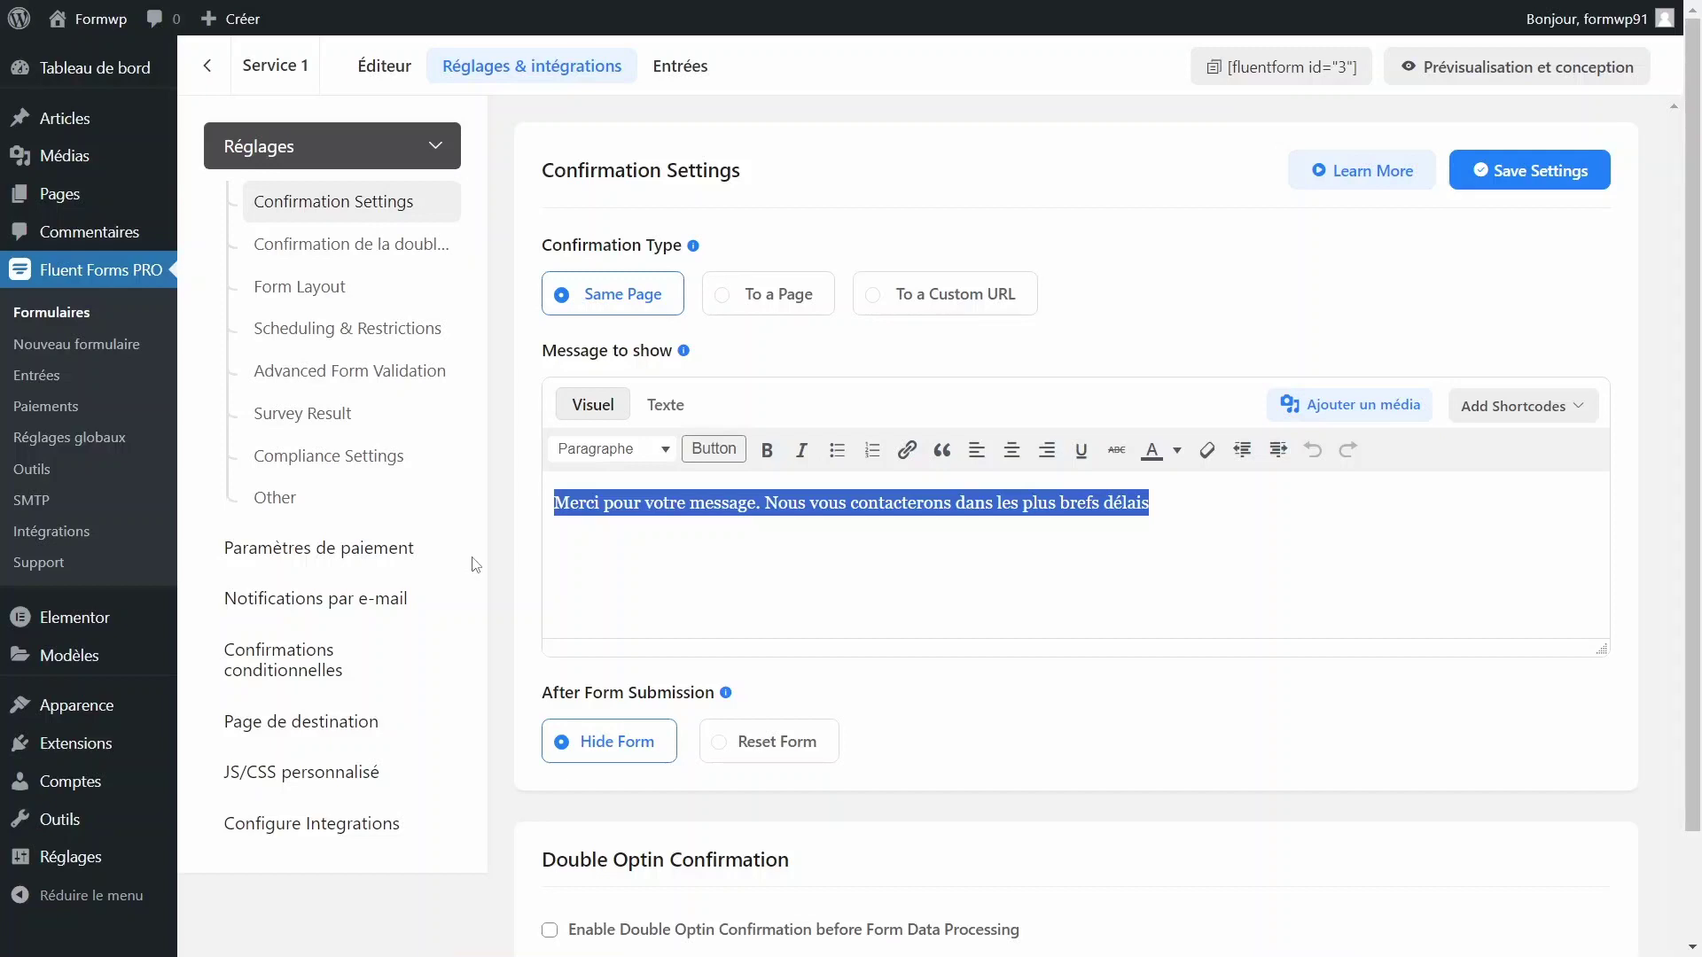
Set the confirmation type to To a Page and choose Contact as the redirect page
click(730, 312)
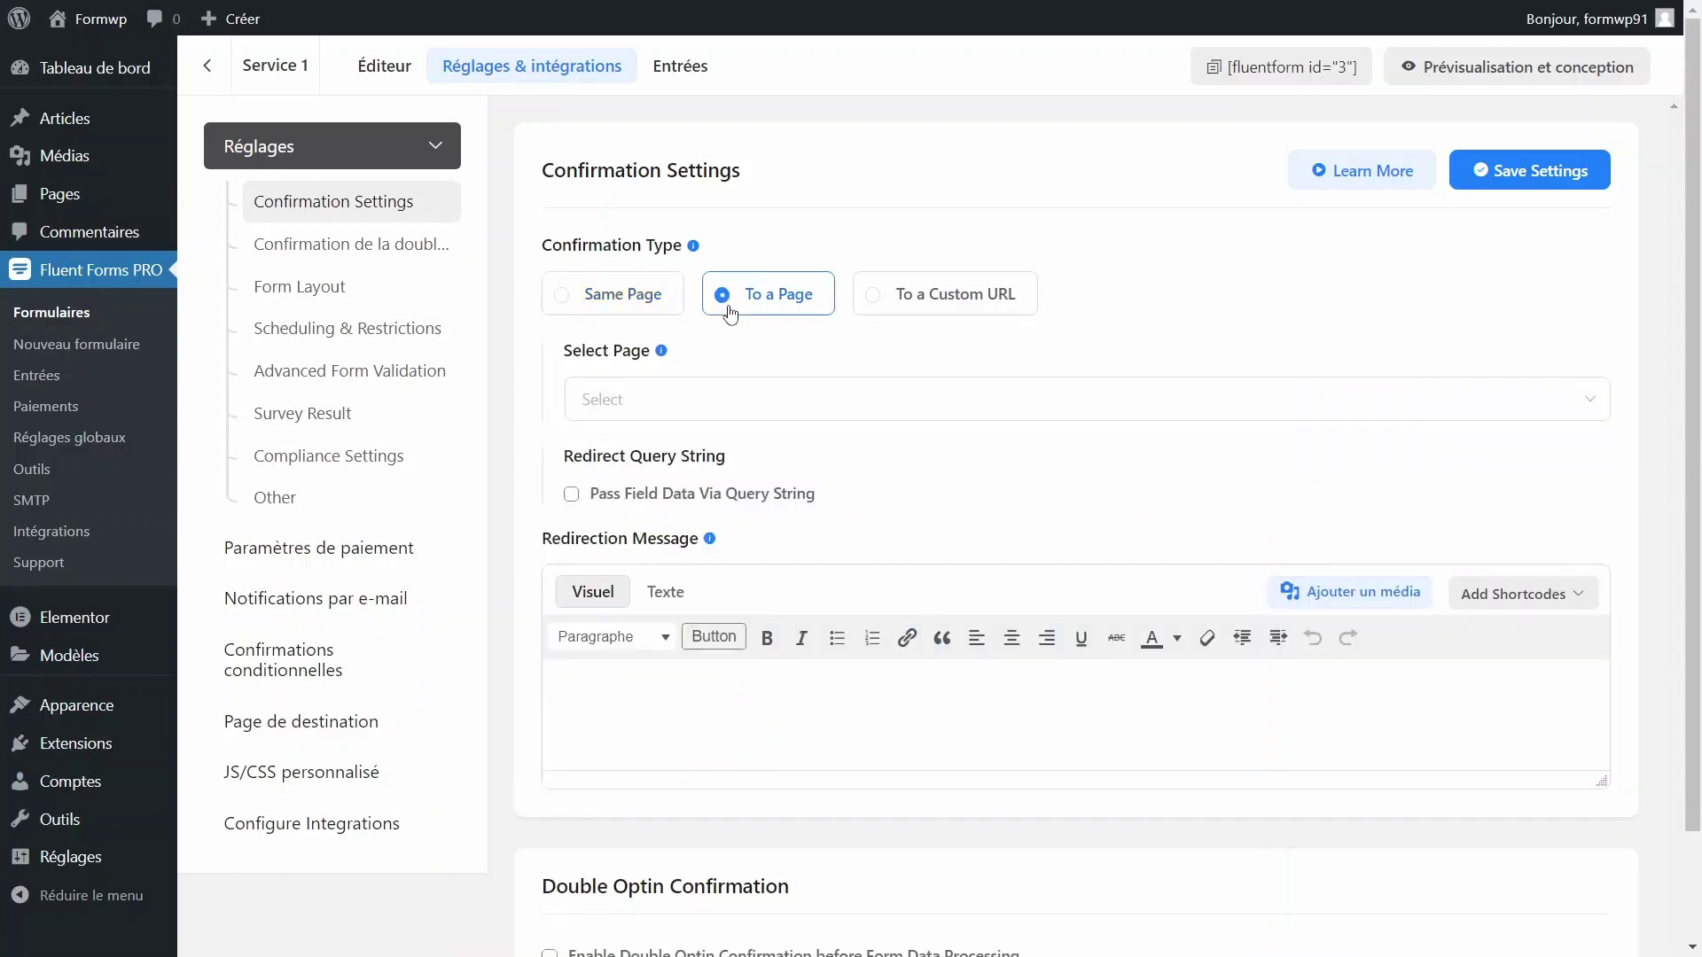
click(652, 406)
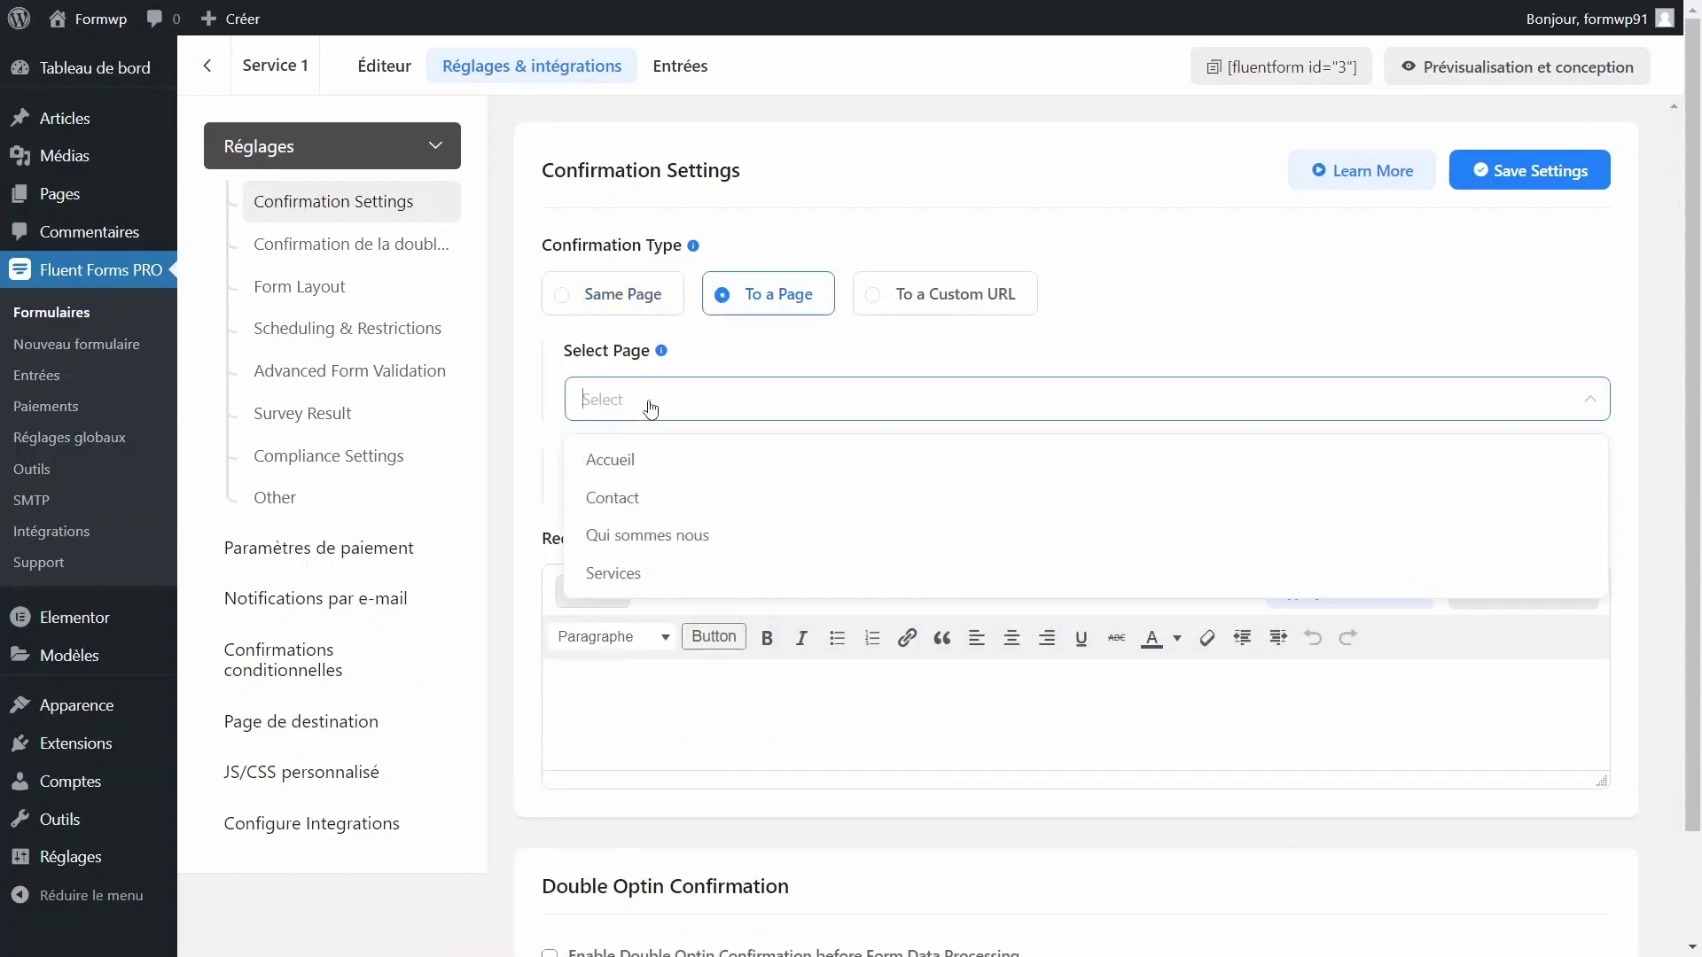
click(654, 504)
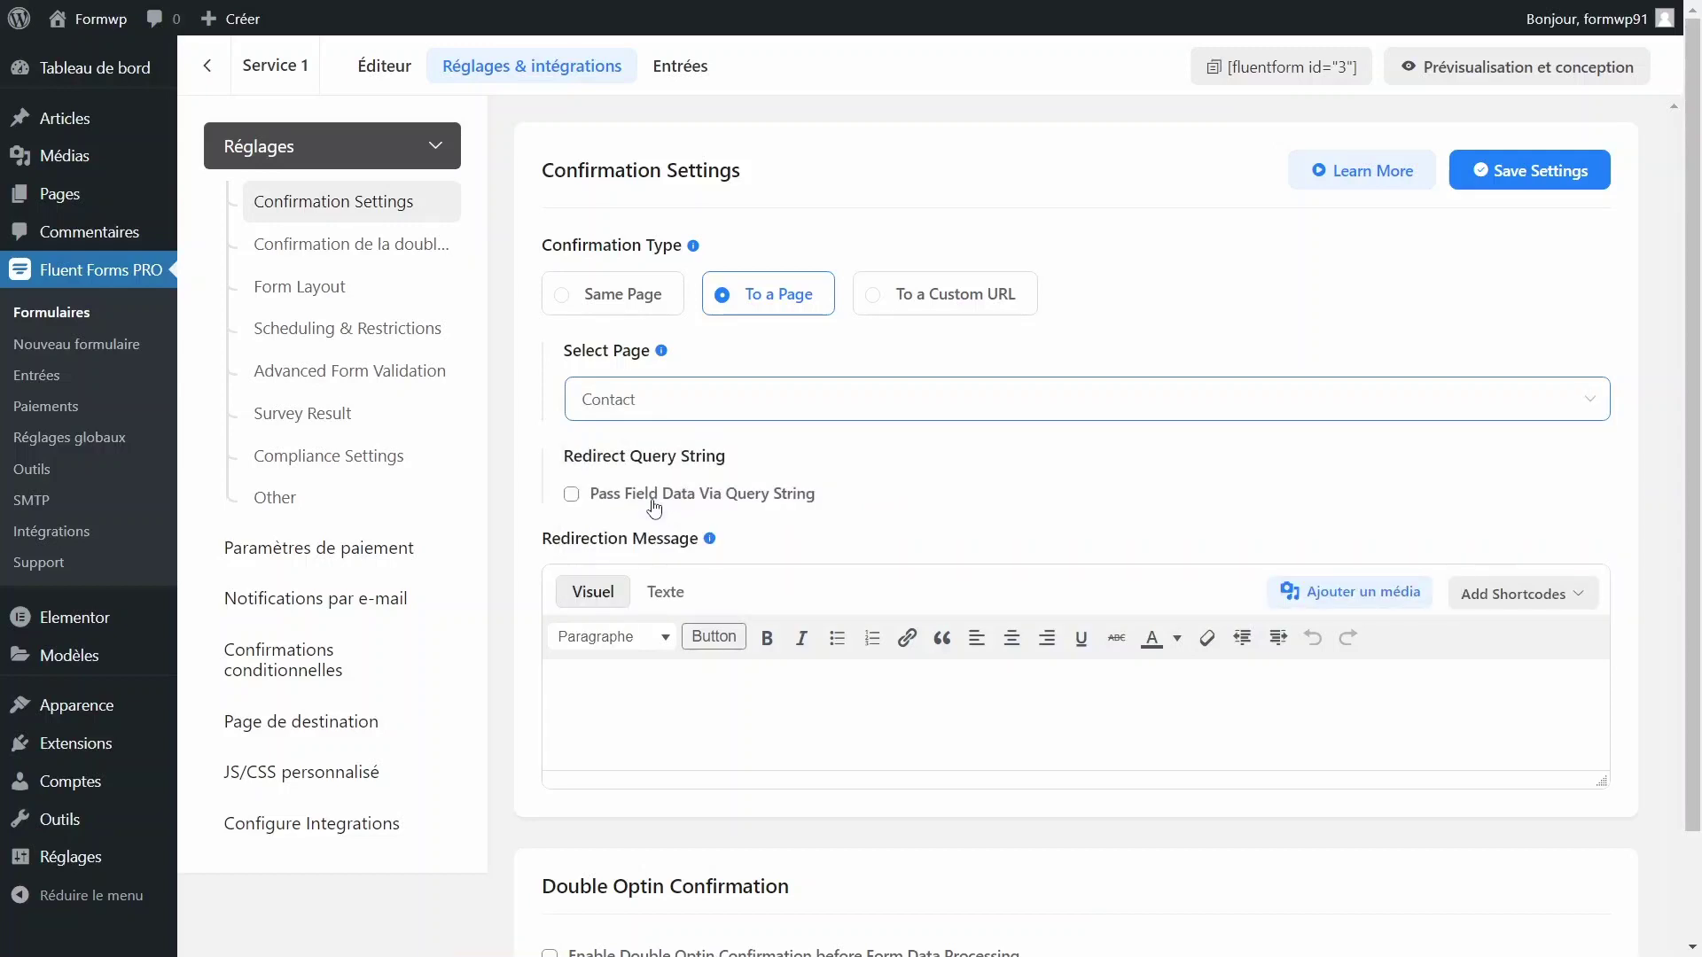
click(680, 404)
click(680, 401)
Look at the To a Custom URL confirmation option, switch back to To a Page, and save the confirmation settings
click(928, 308)
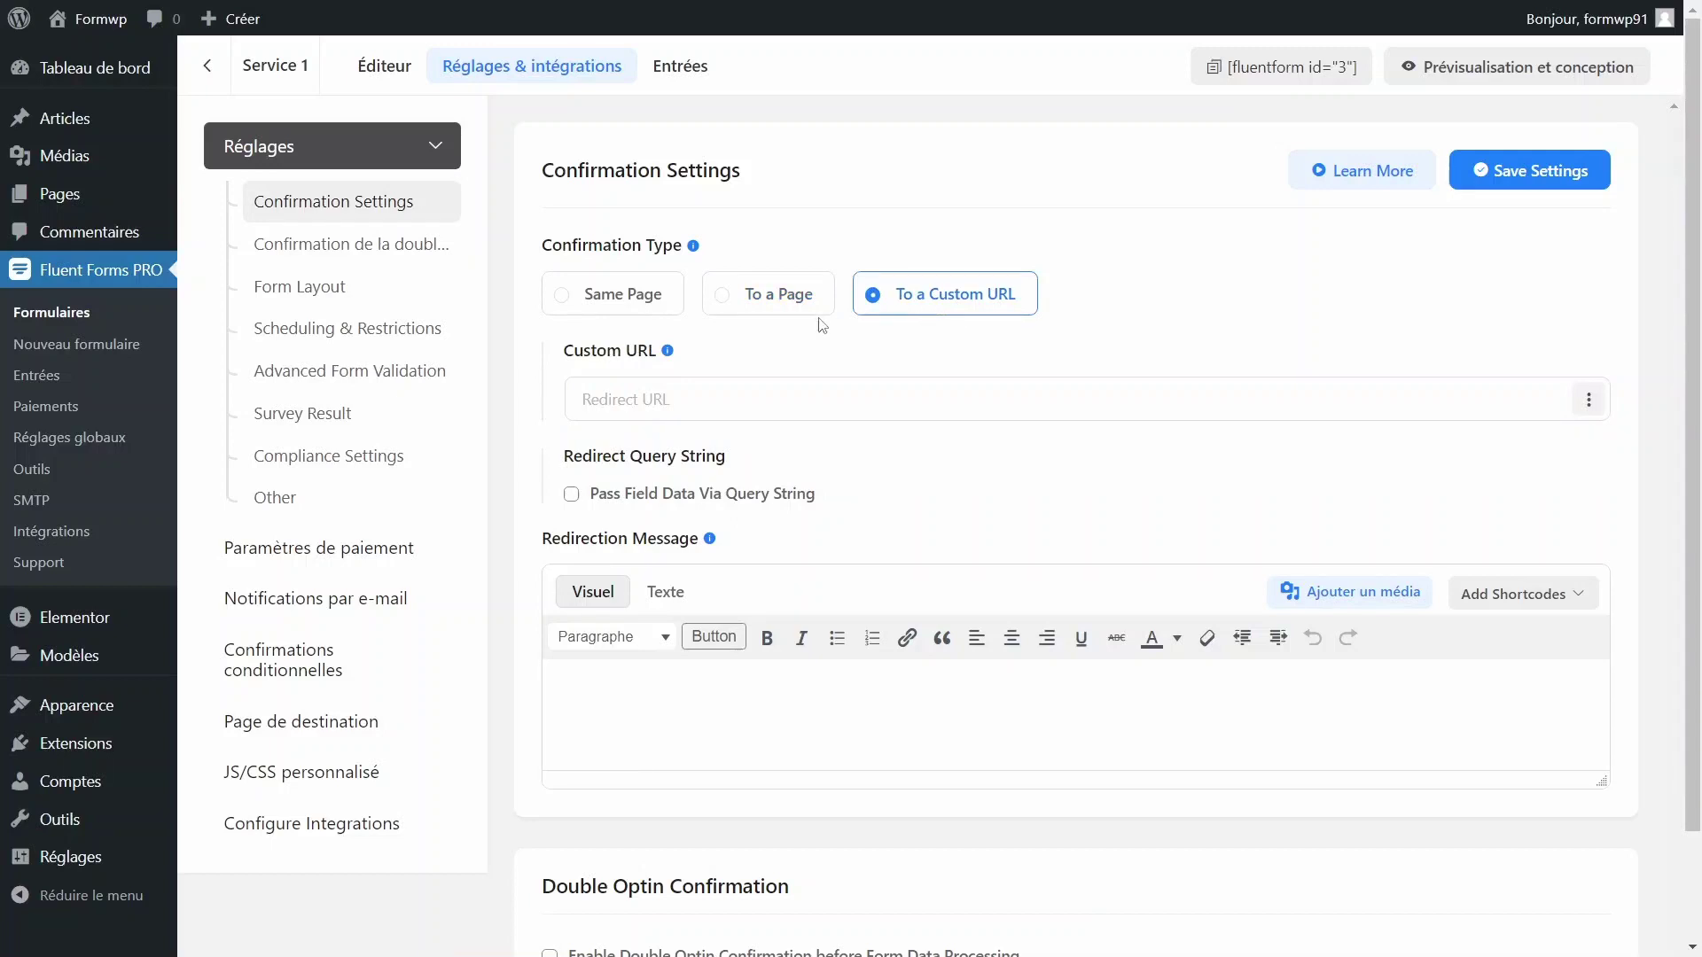
click(756, 319)
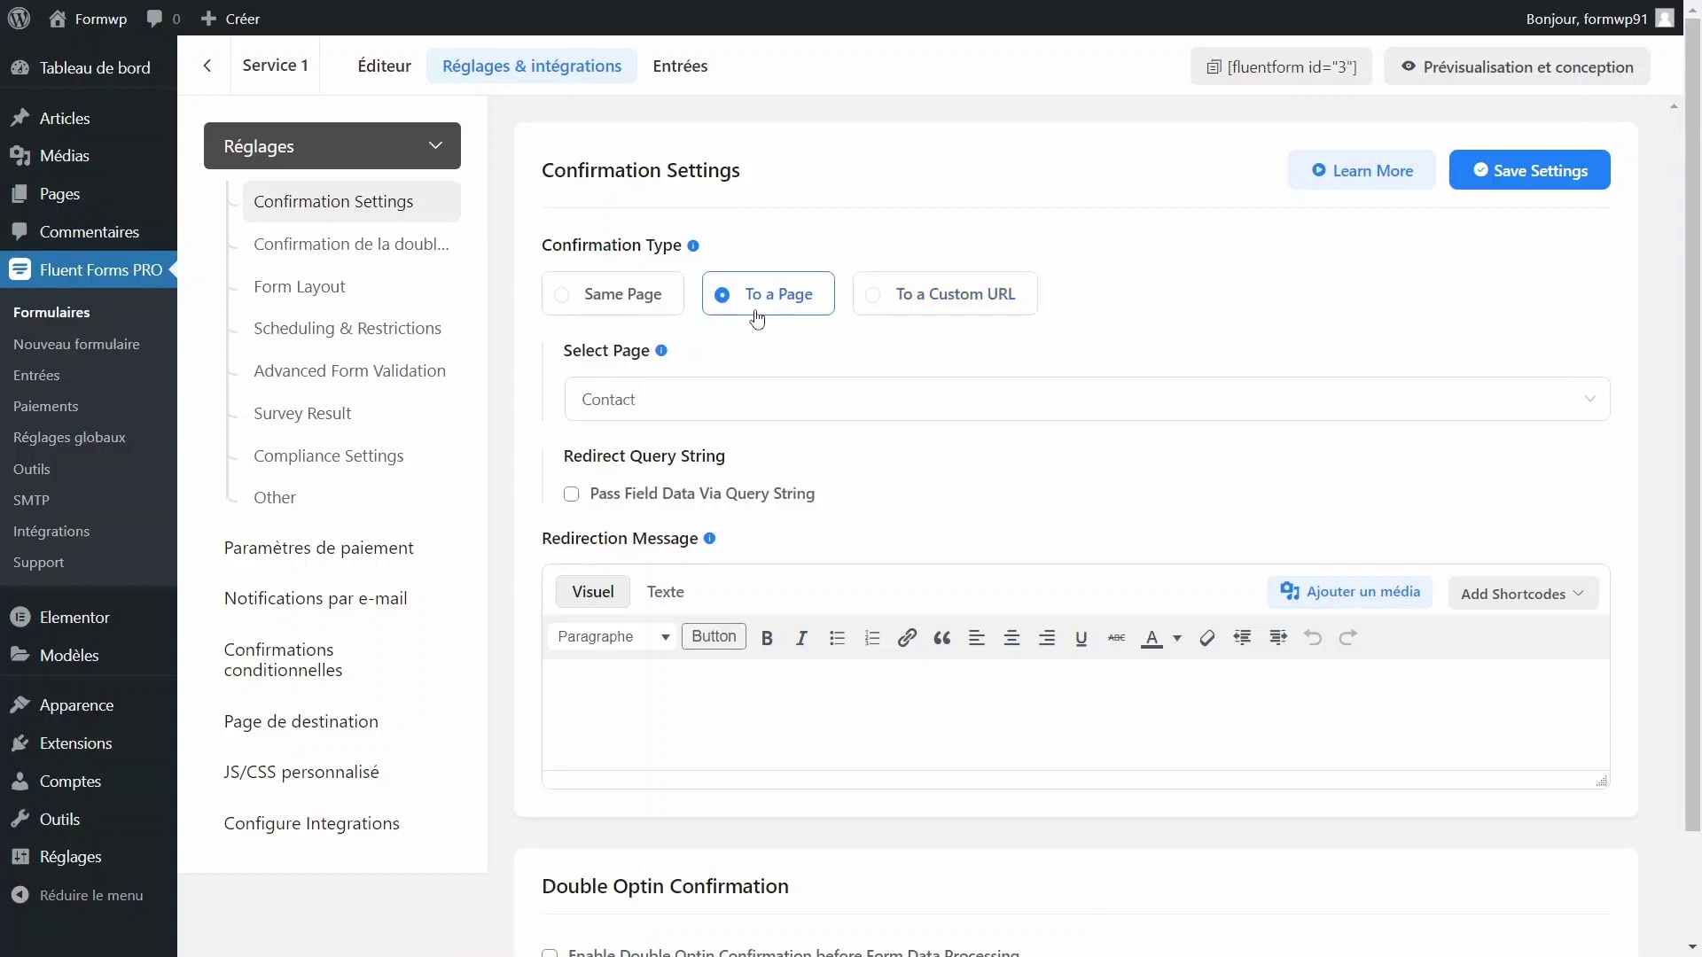
scroll(710, 415, down, 4)
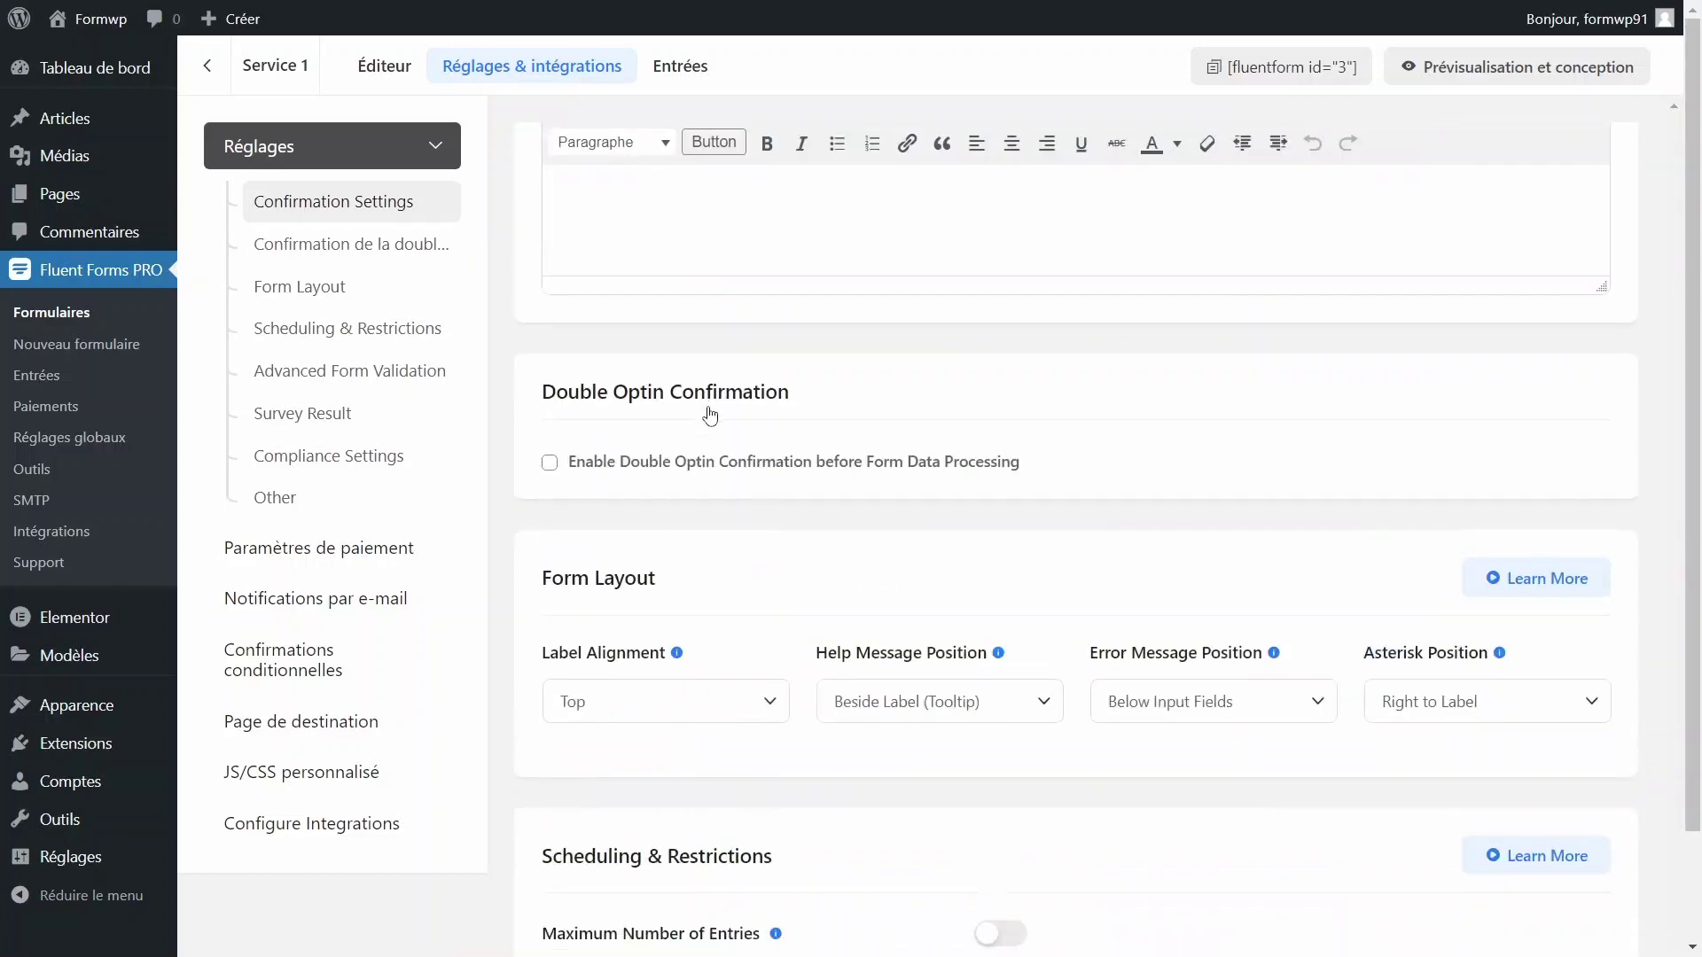
scroll(1241, 355, up, 4)
click(1514, 177)
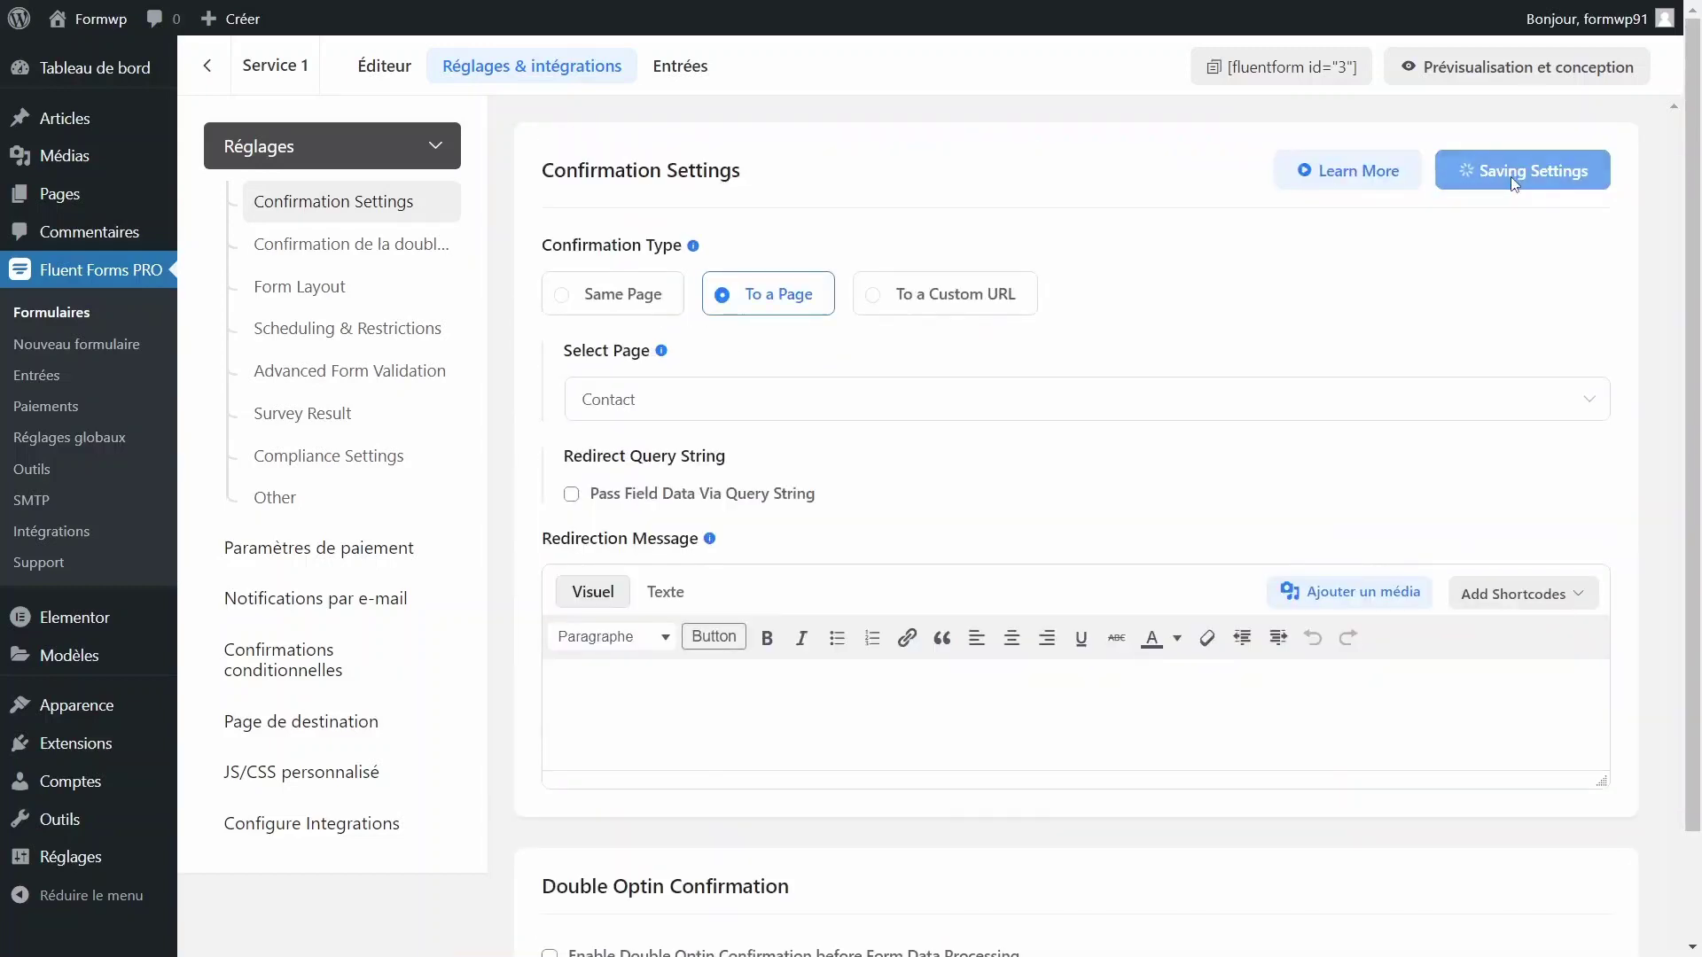
In the form's payment settings, set the currency to Euro and map the customer email to the Email field
click(318, 548)
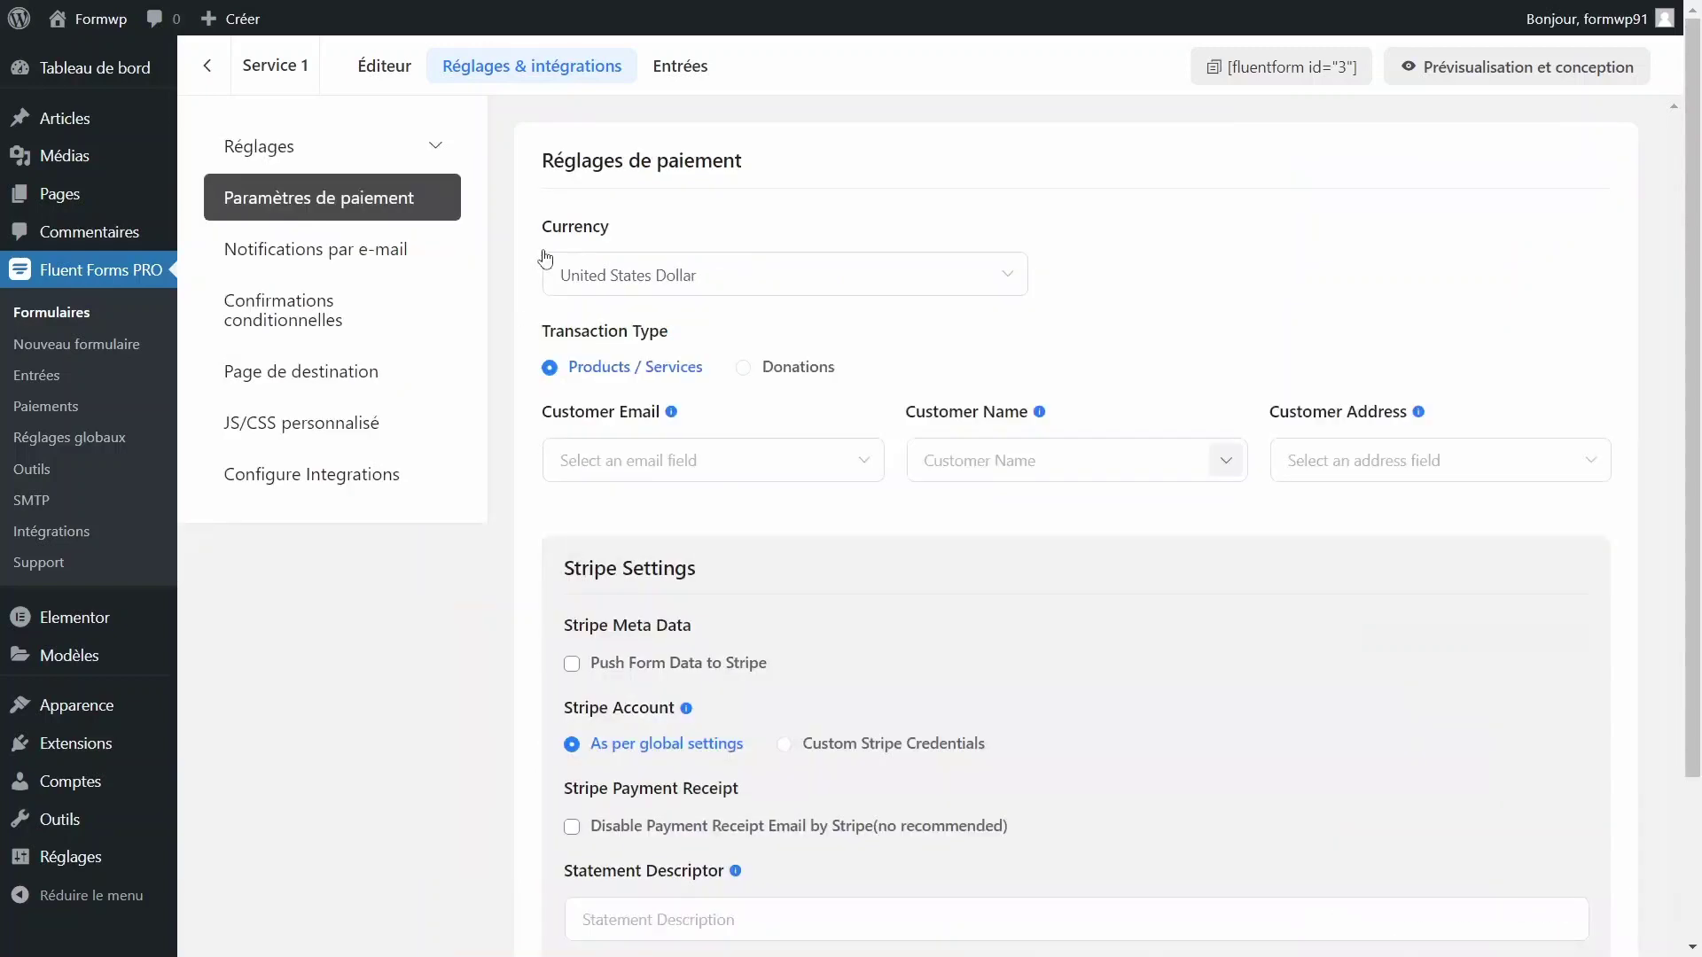
click(698, 281)
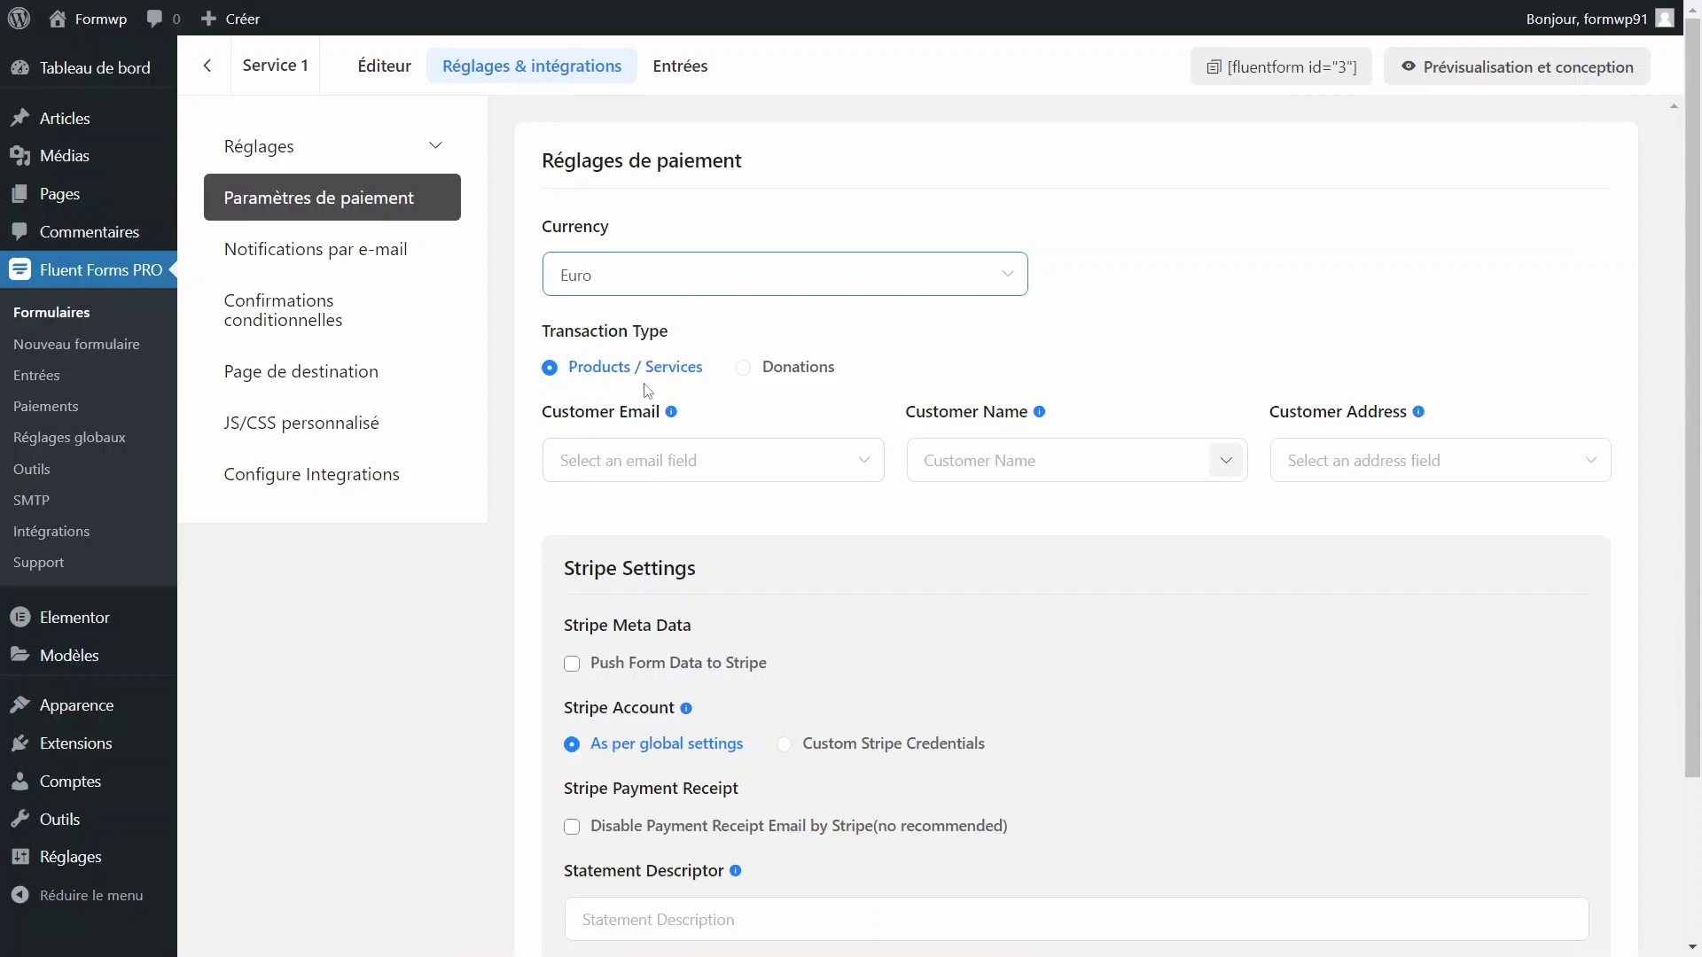
click(646, 460)
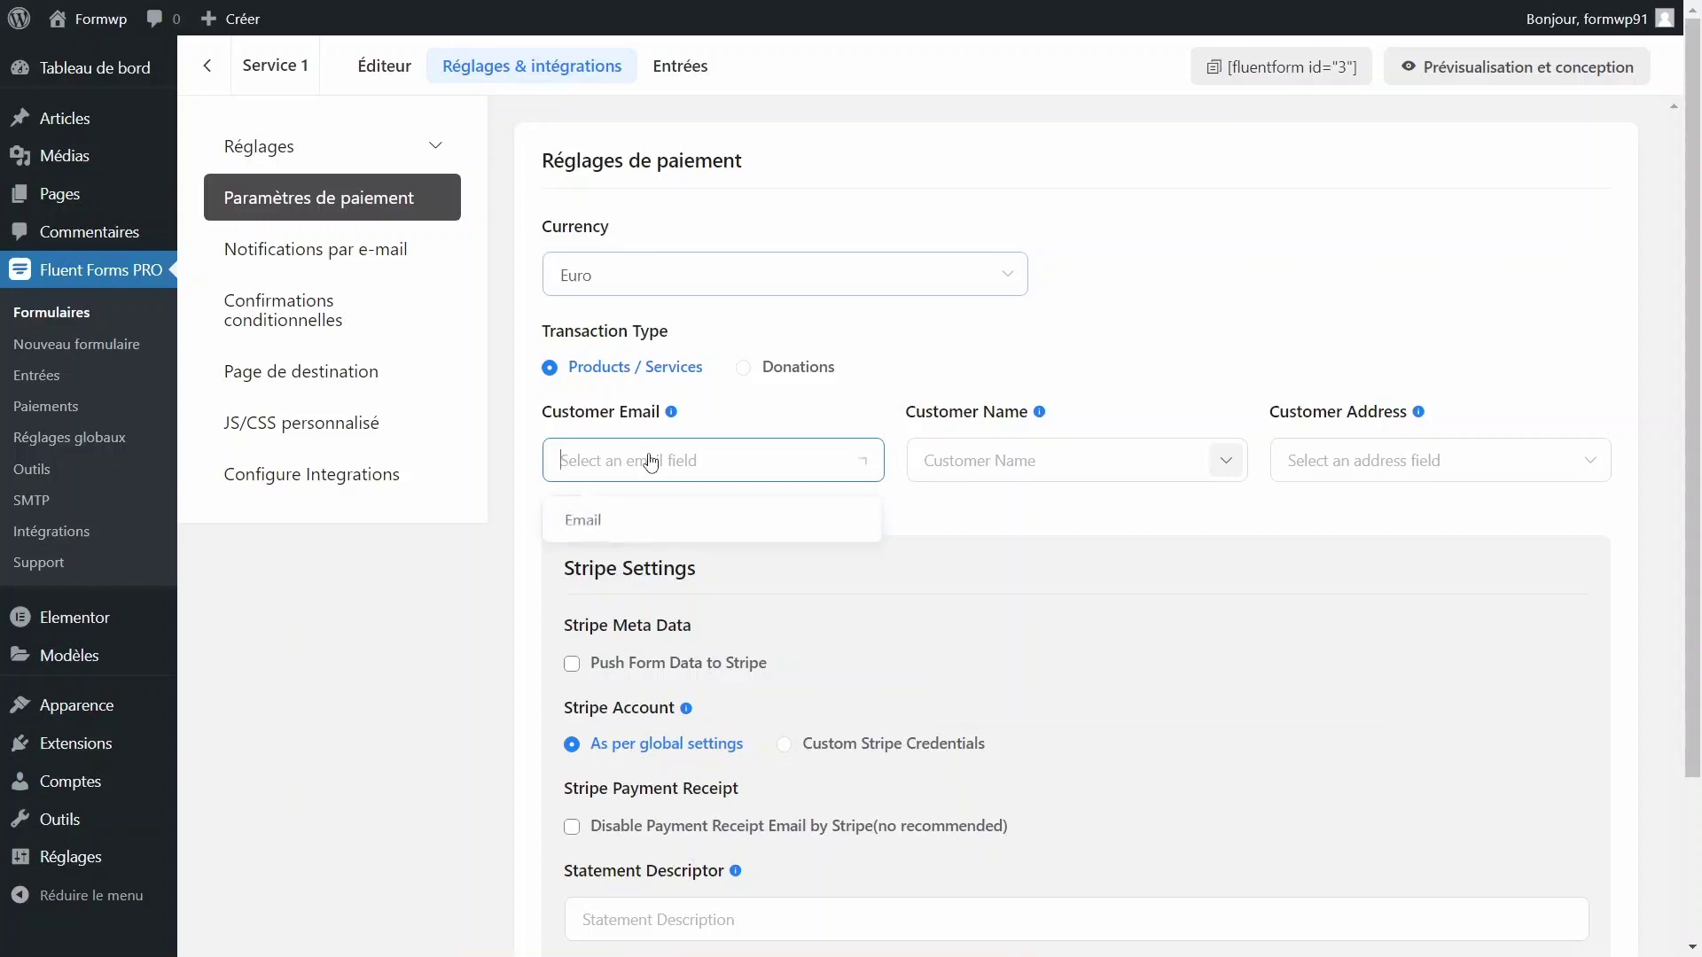
click(720, 530)
Map the payment settings' customer name to the form's Nom input, inputs.names
click(1015, 460)
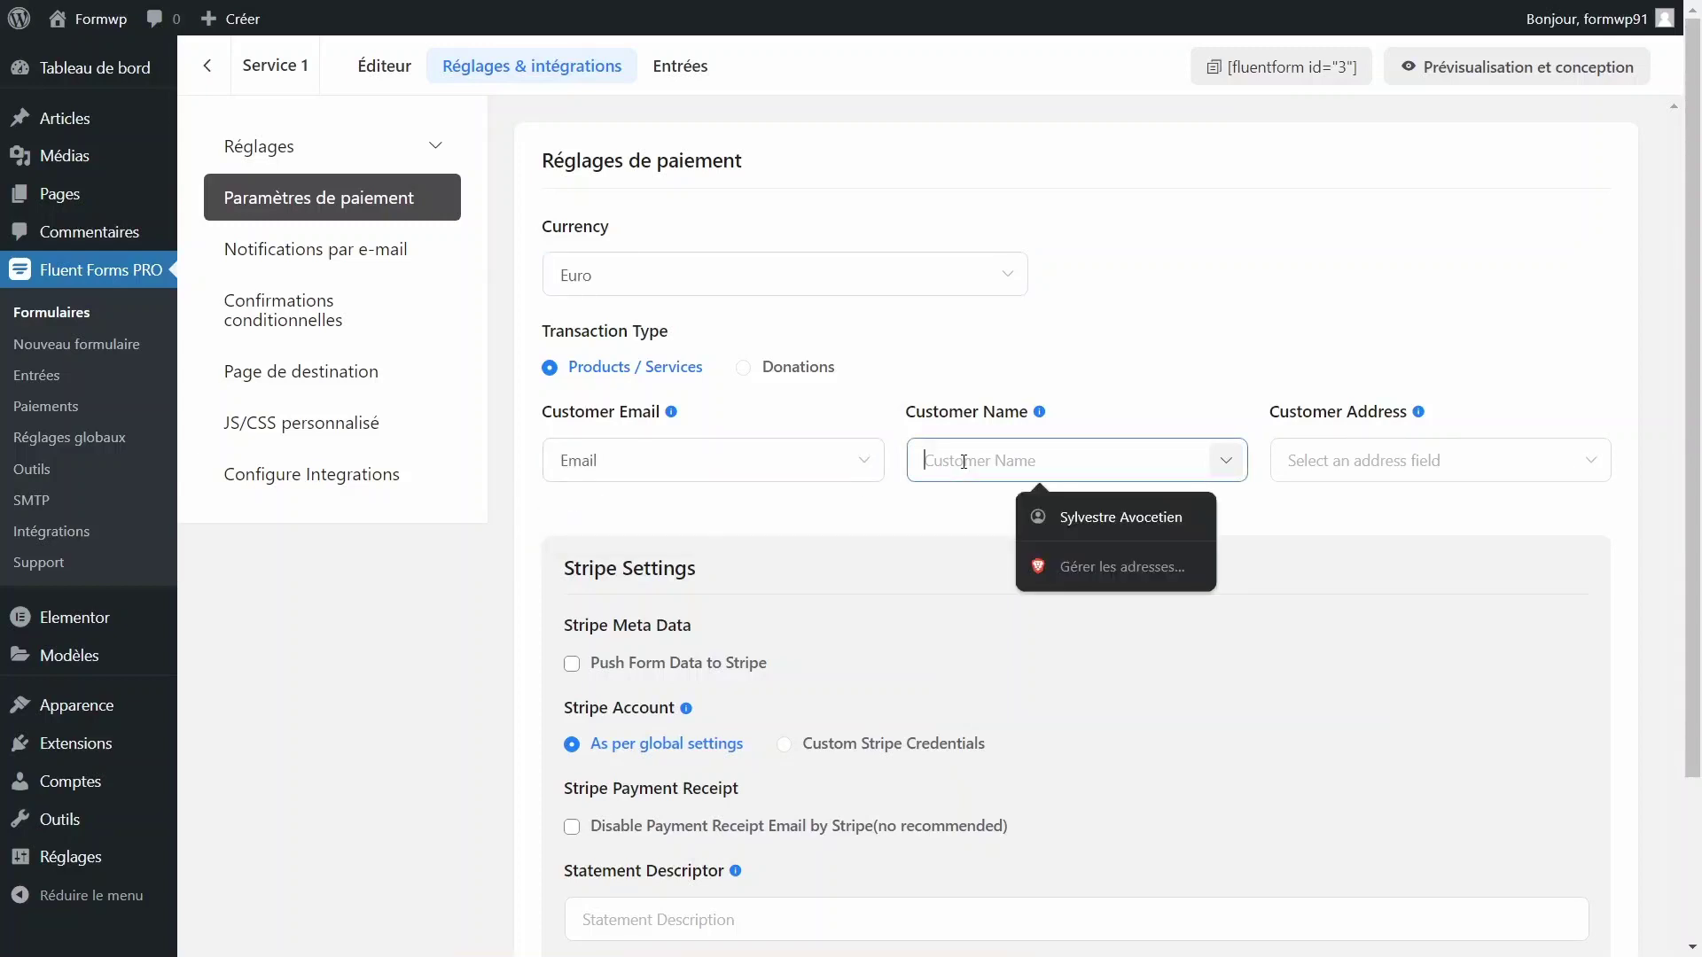
click(1226, 460)
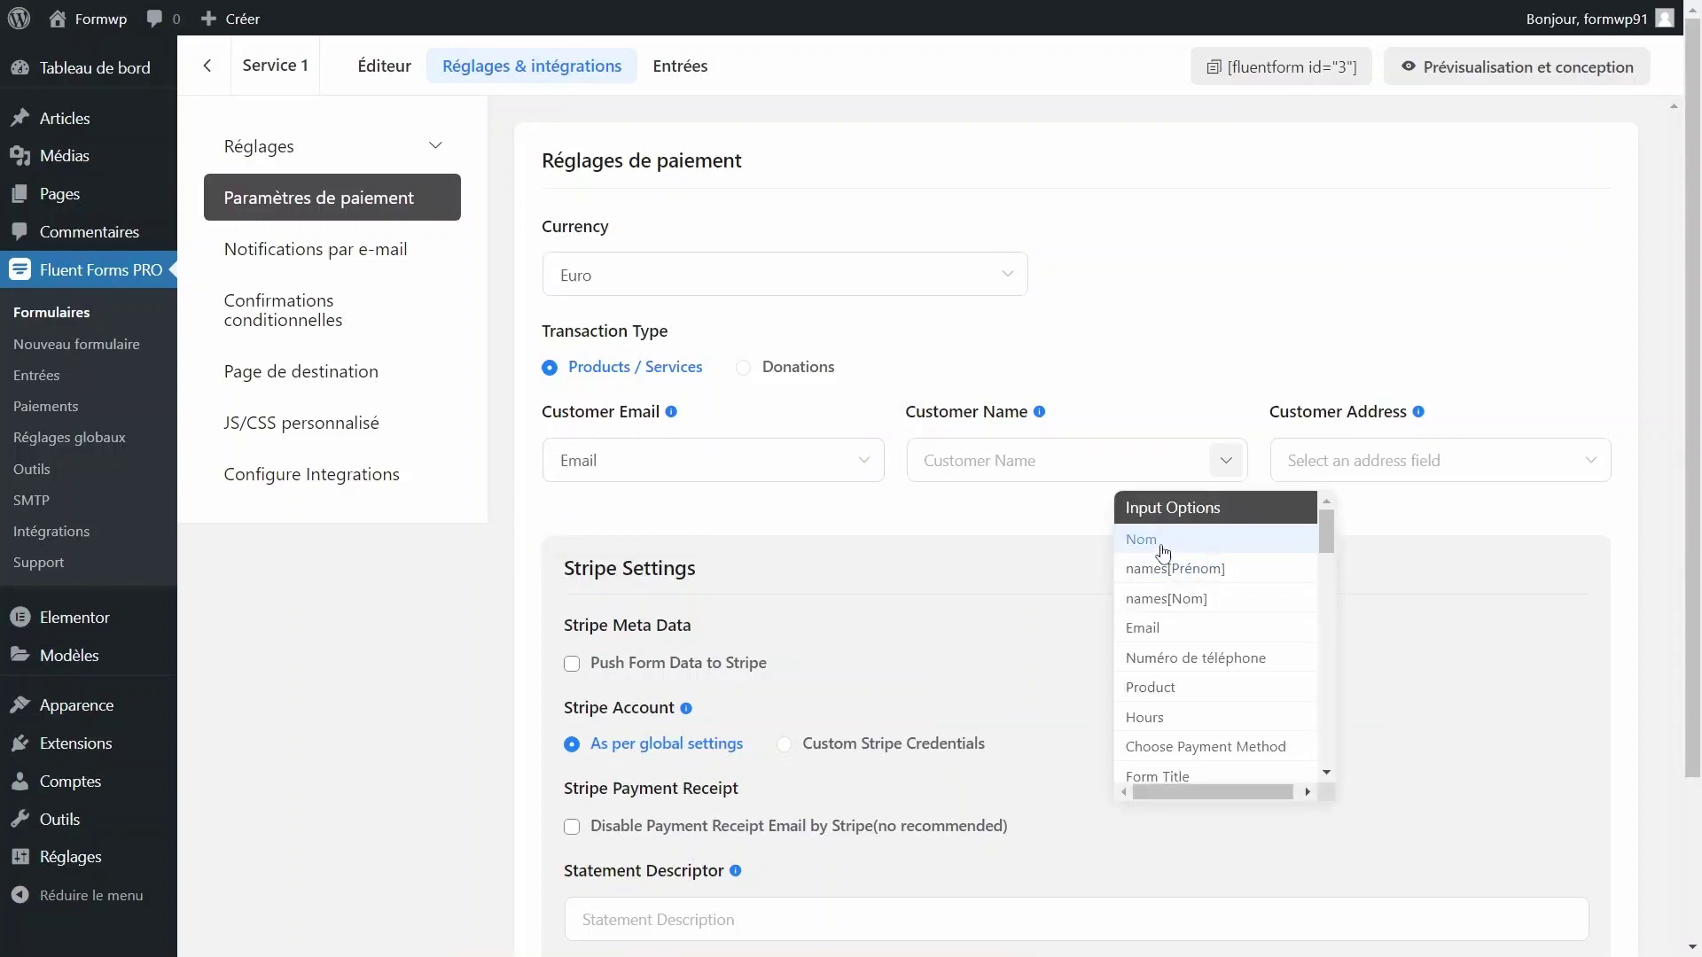
click(1175, 580)
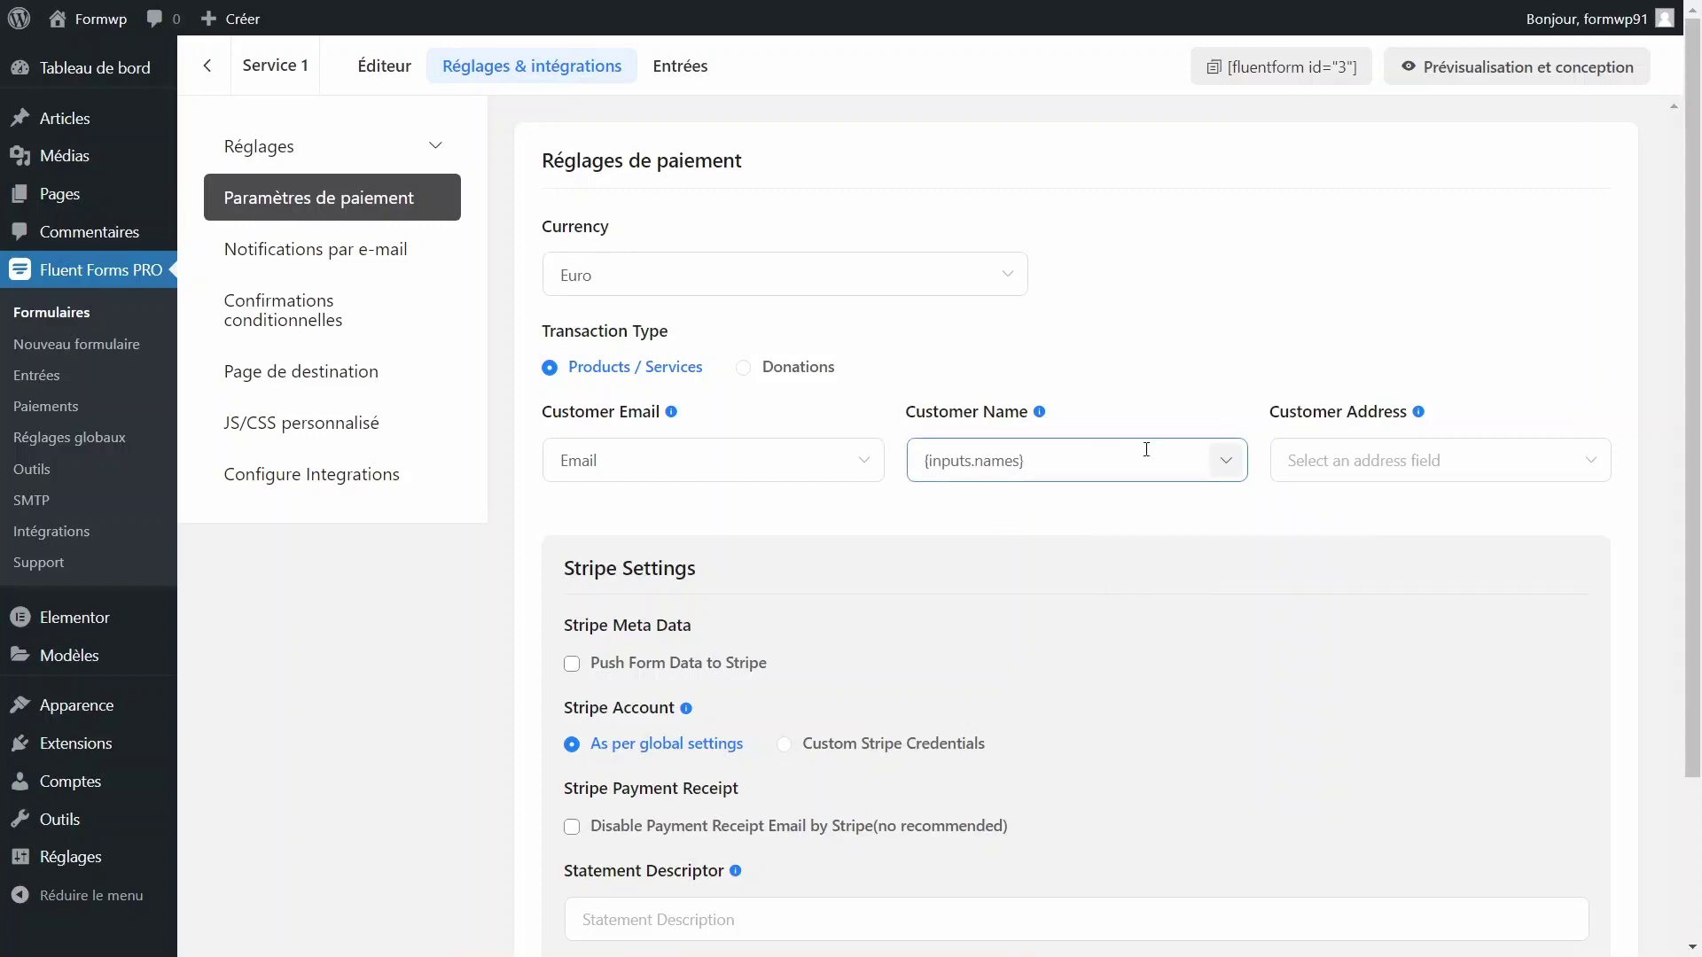
Save the form's payment settings and open its integrations configuration
scroll(886, 532, down, 3)
click(614, 811)
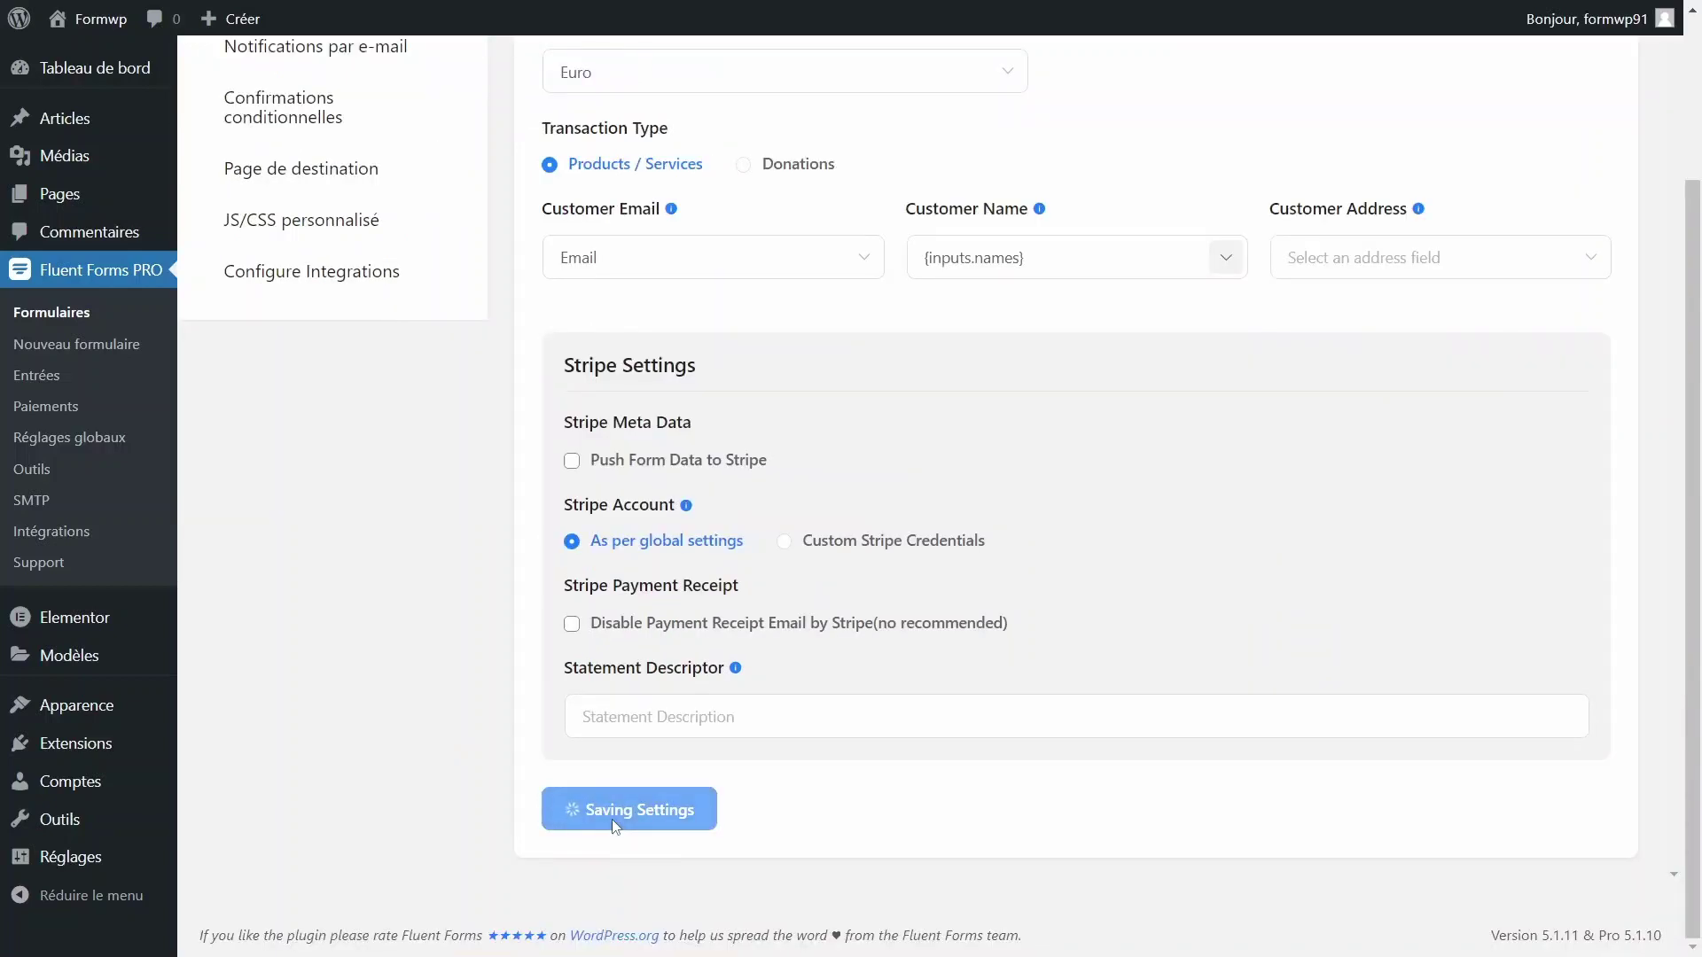
click(311, 272)
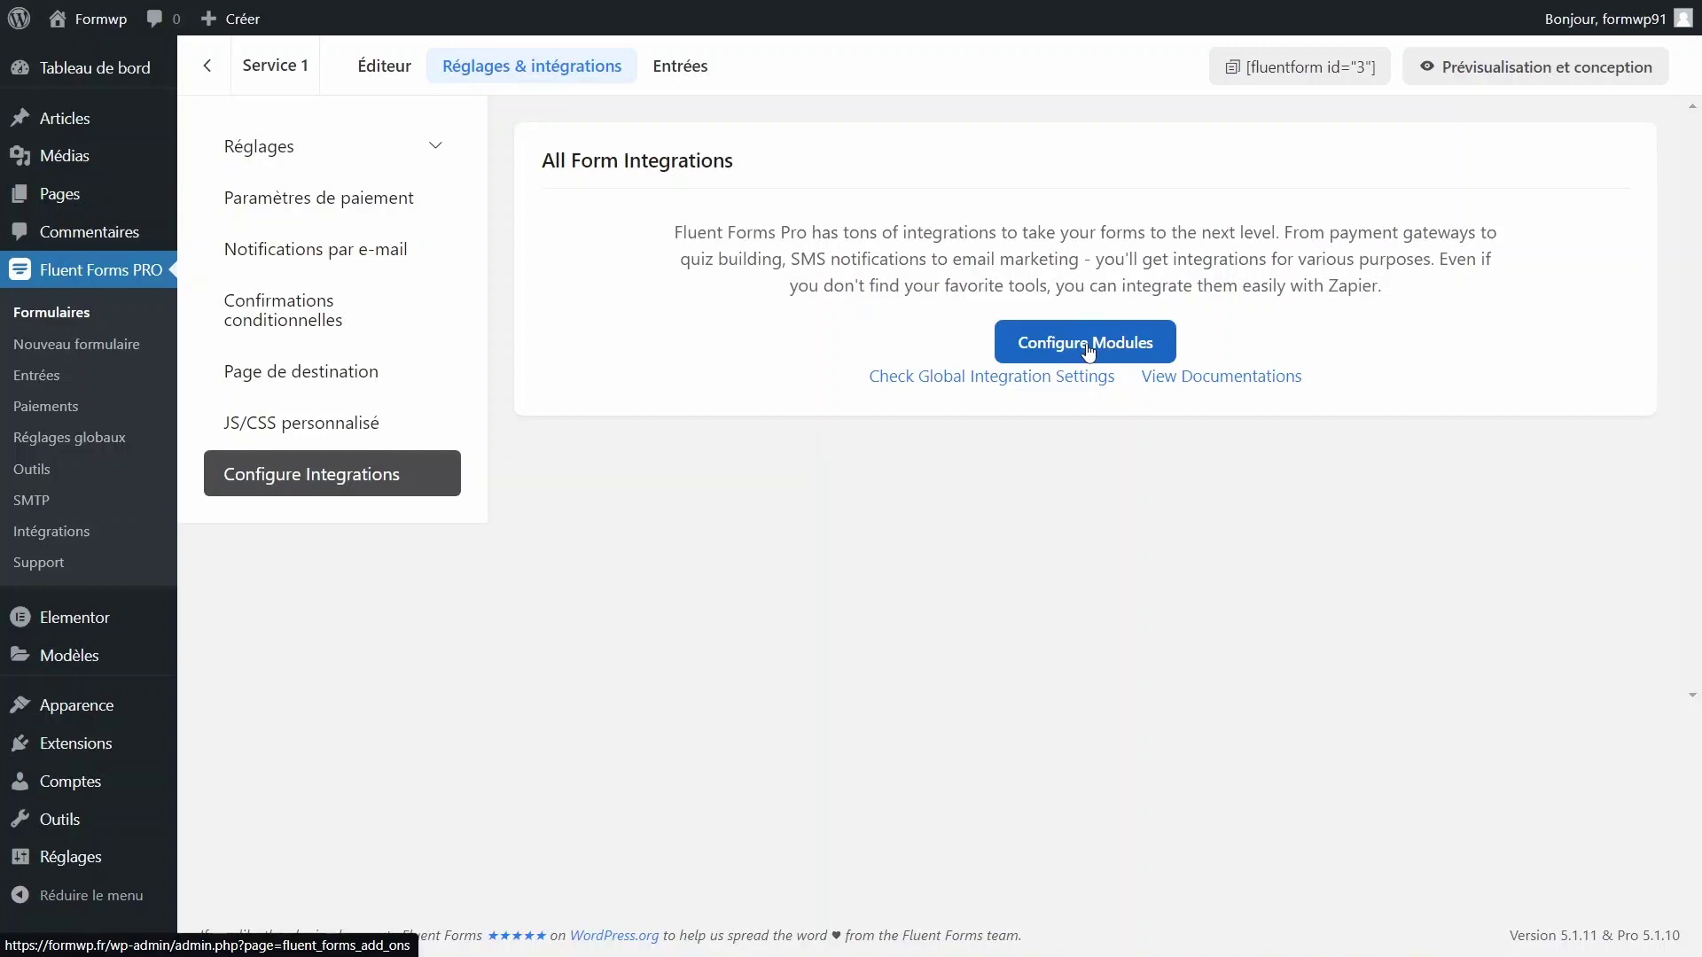
Look through the available Fluent Forms modules, then leave the modules list
click(1087, 346)
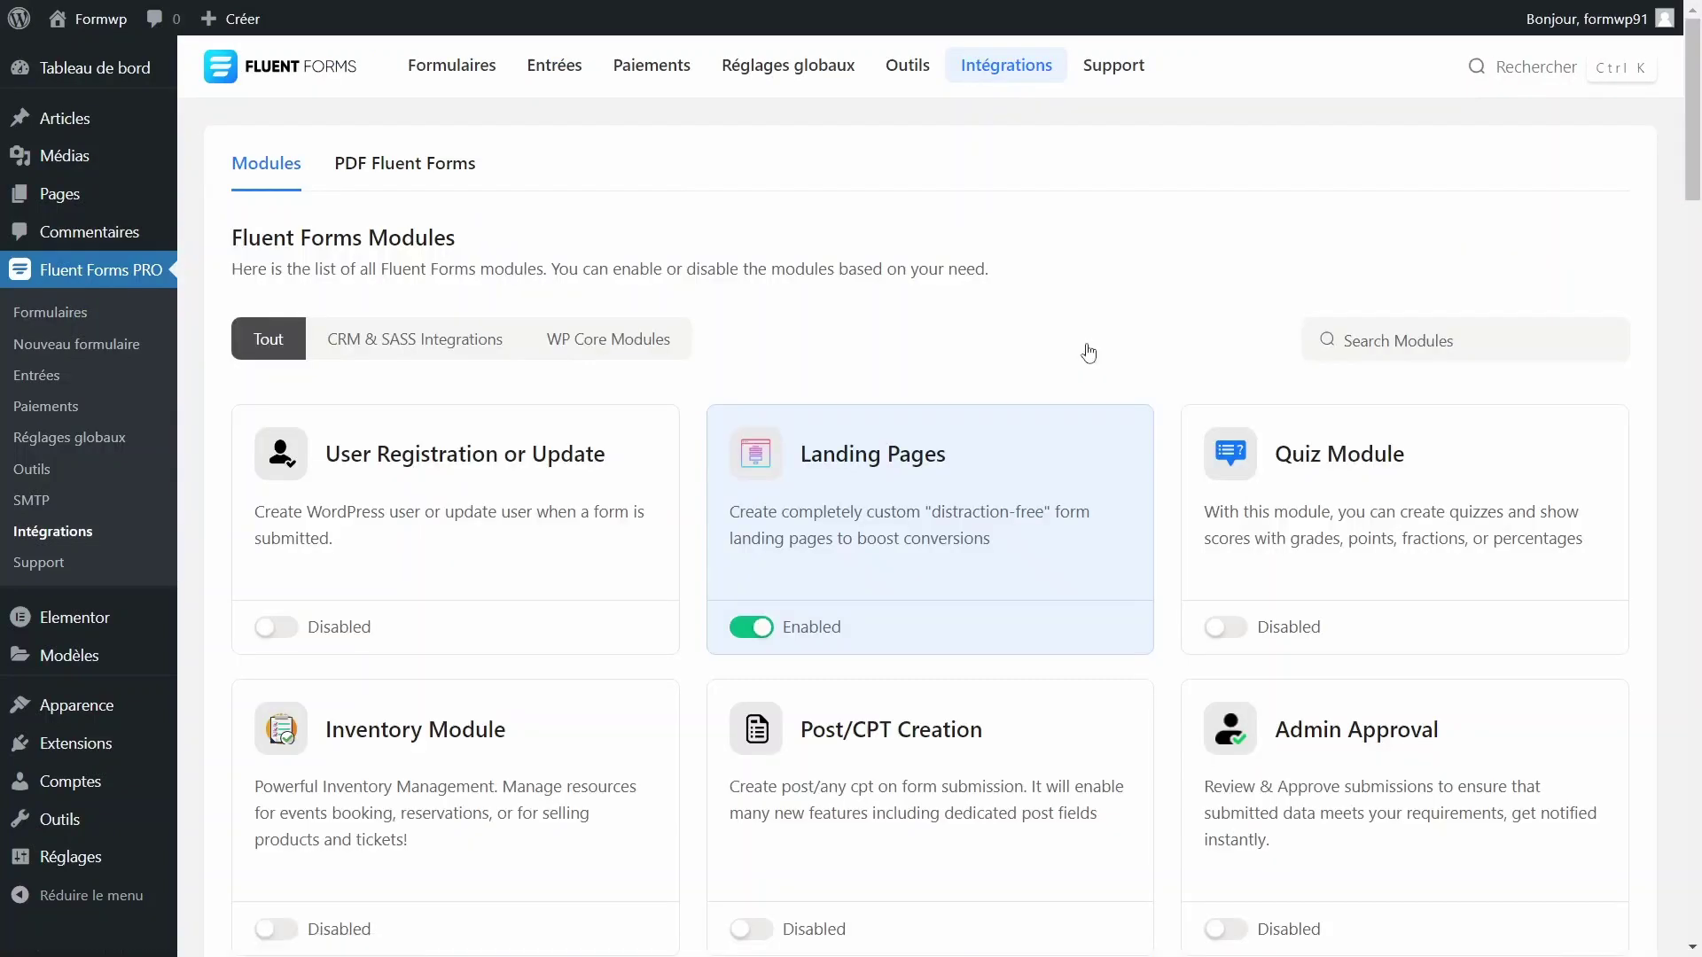
scroll(1028, 461, down, 4)
scroll(1017, 520, up, 4)
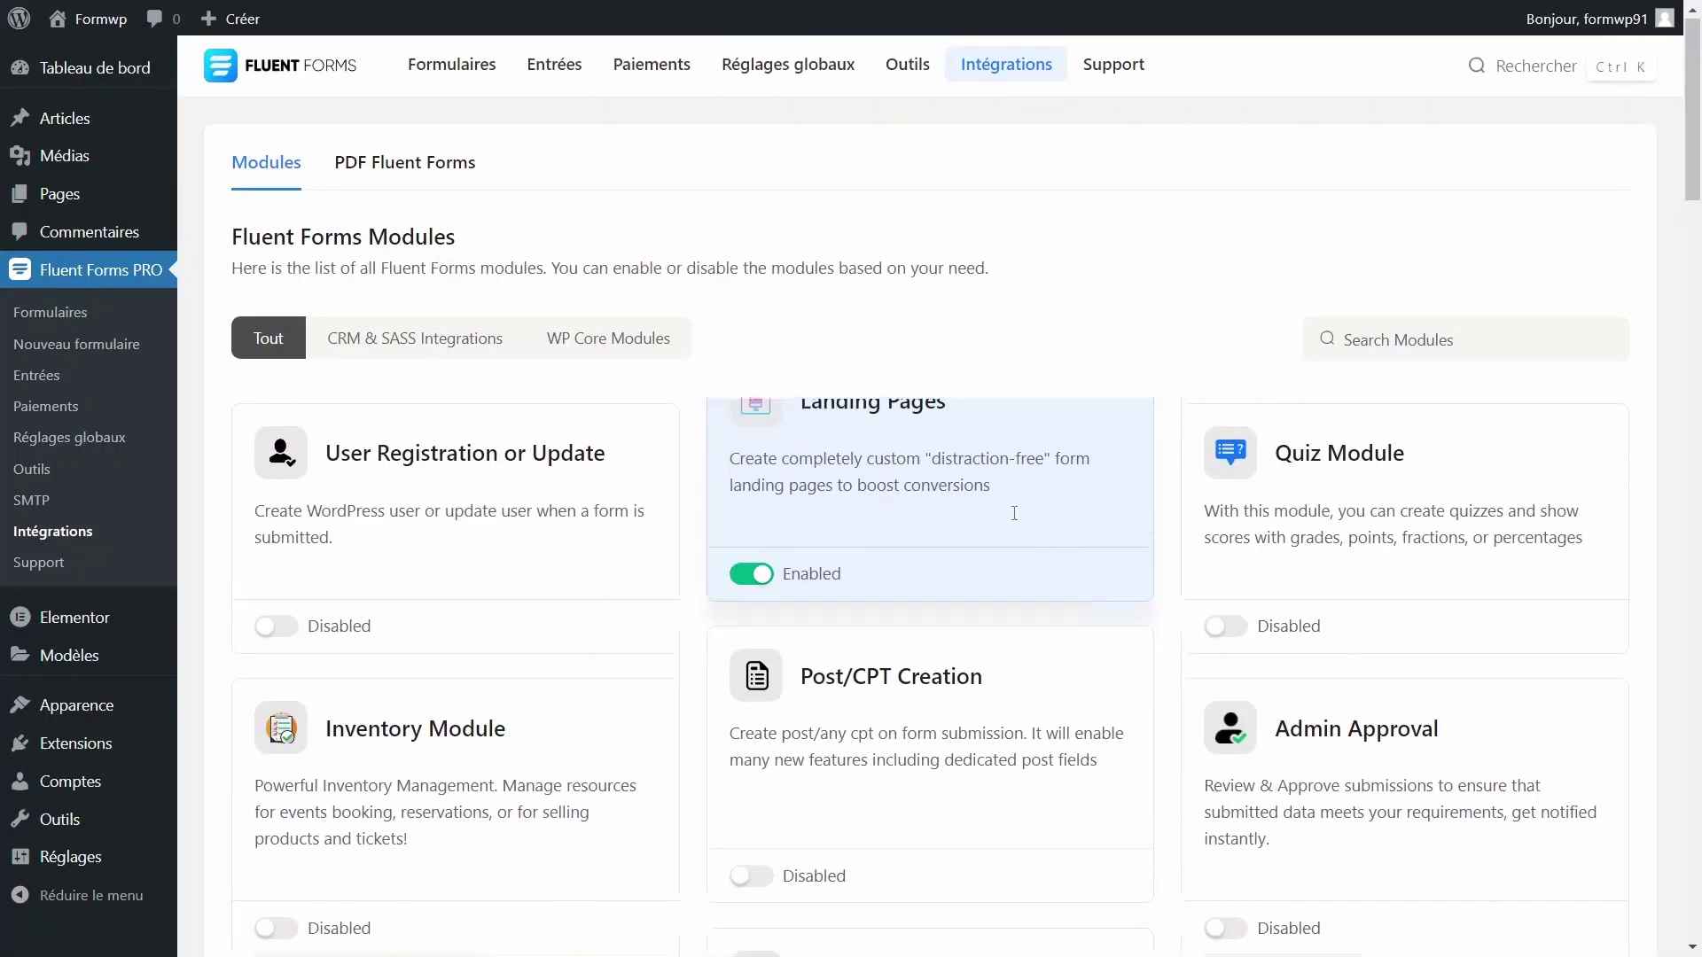
scroll(1017, 520, down, 2)
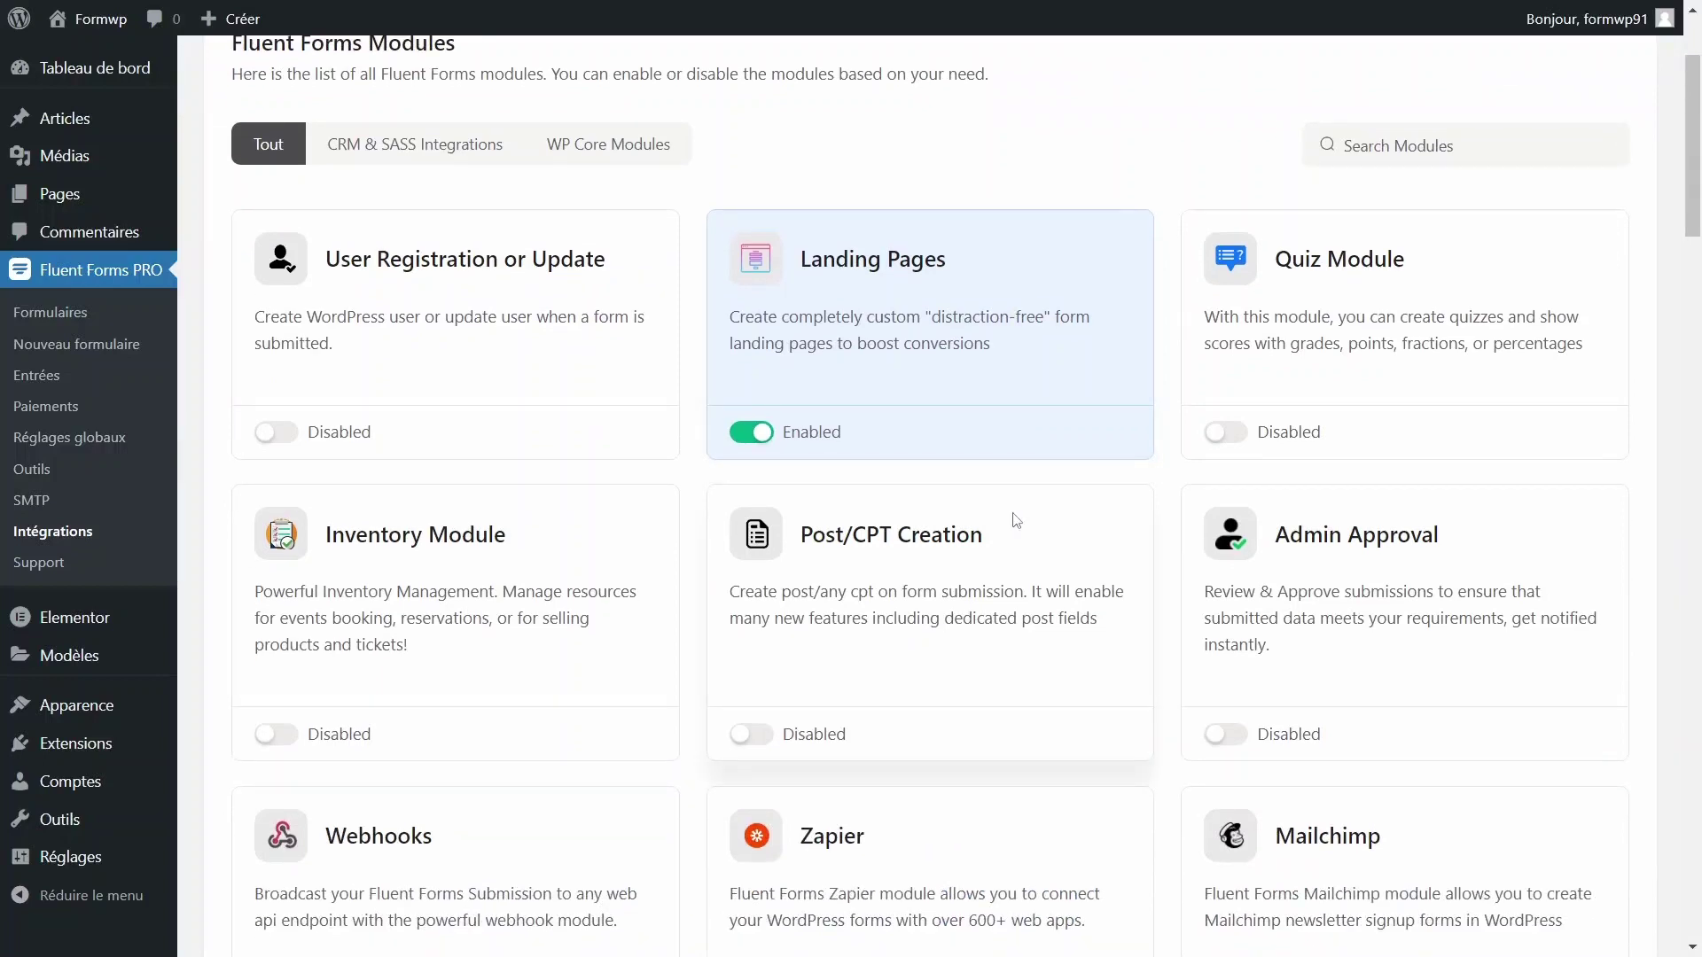
key(alt+Left)
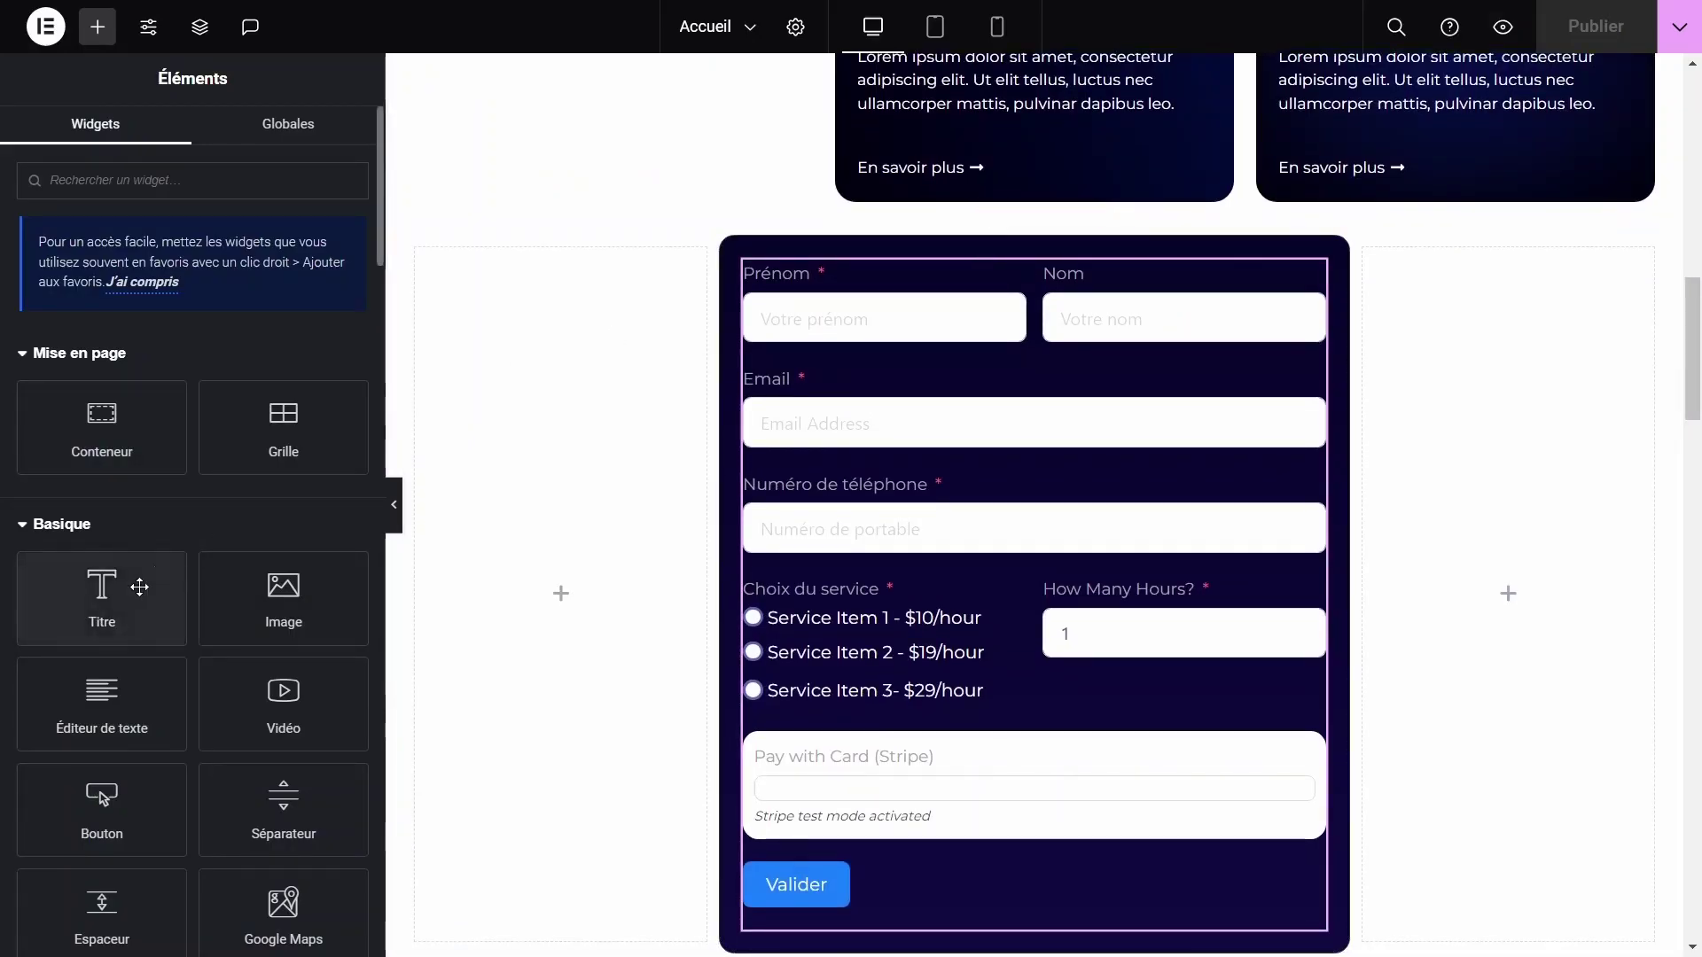
In Elementor, add a Titre widget above the order form on the Accueil page and open its text colour for editing
drag(134, 585, 957, 280)
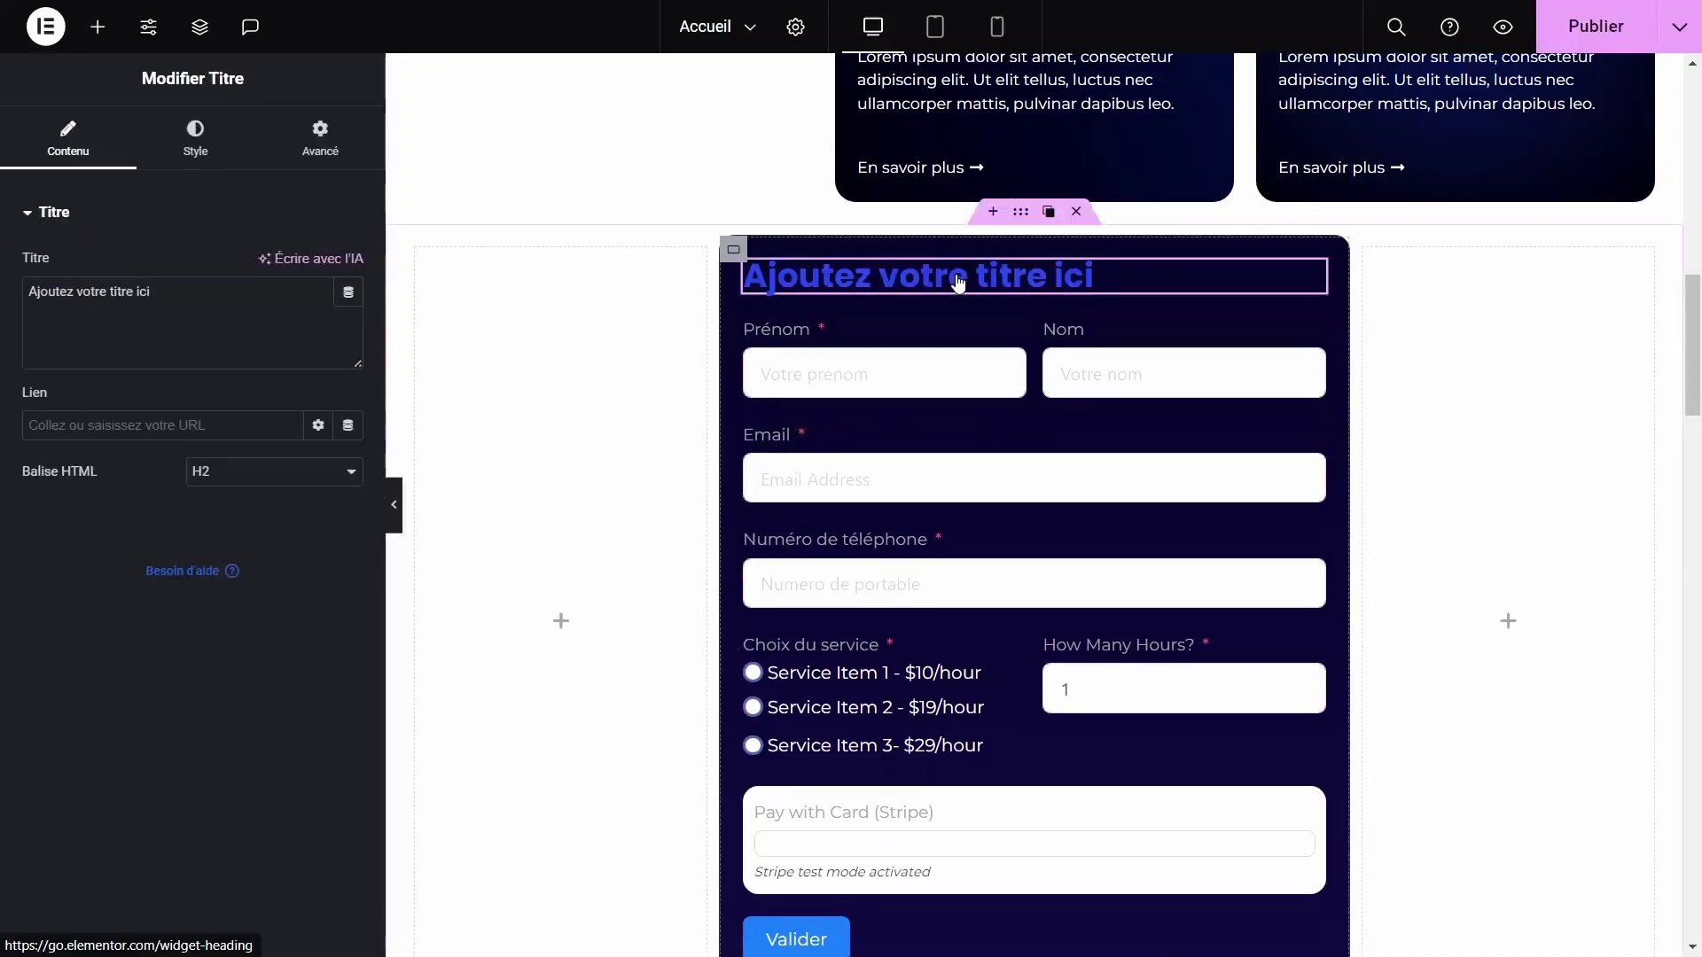
mouse_move(1311, 282)
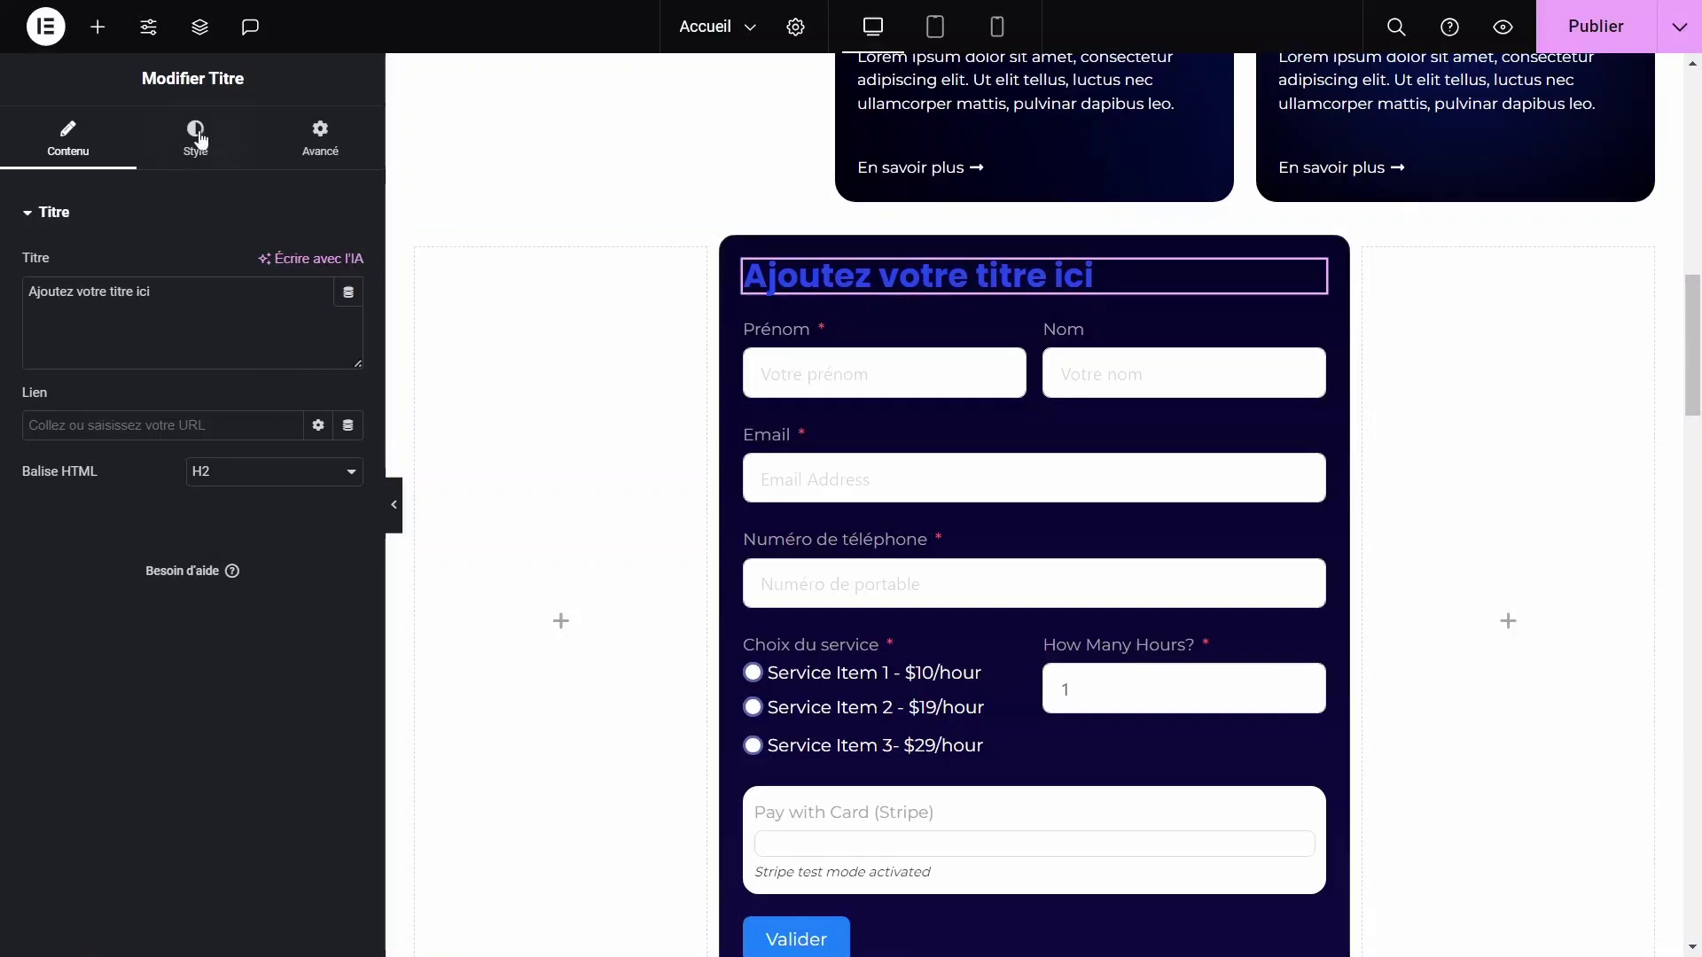
click(195, 140)
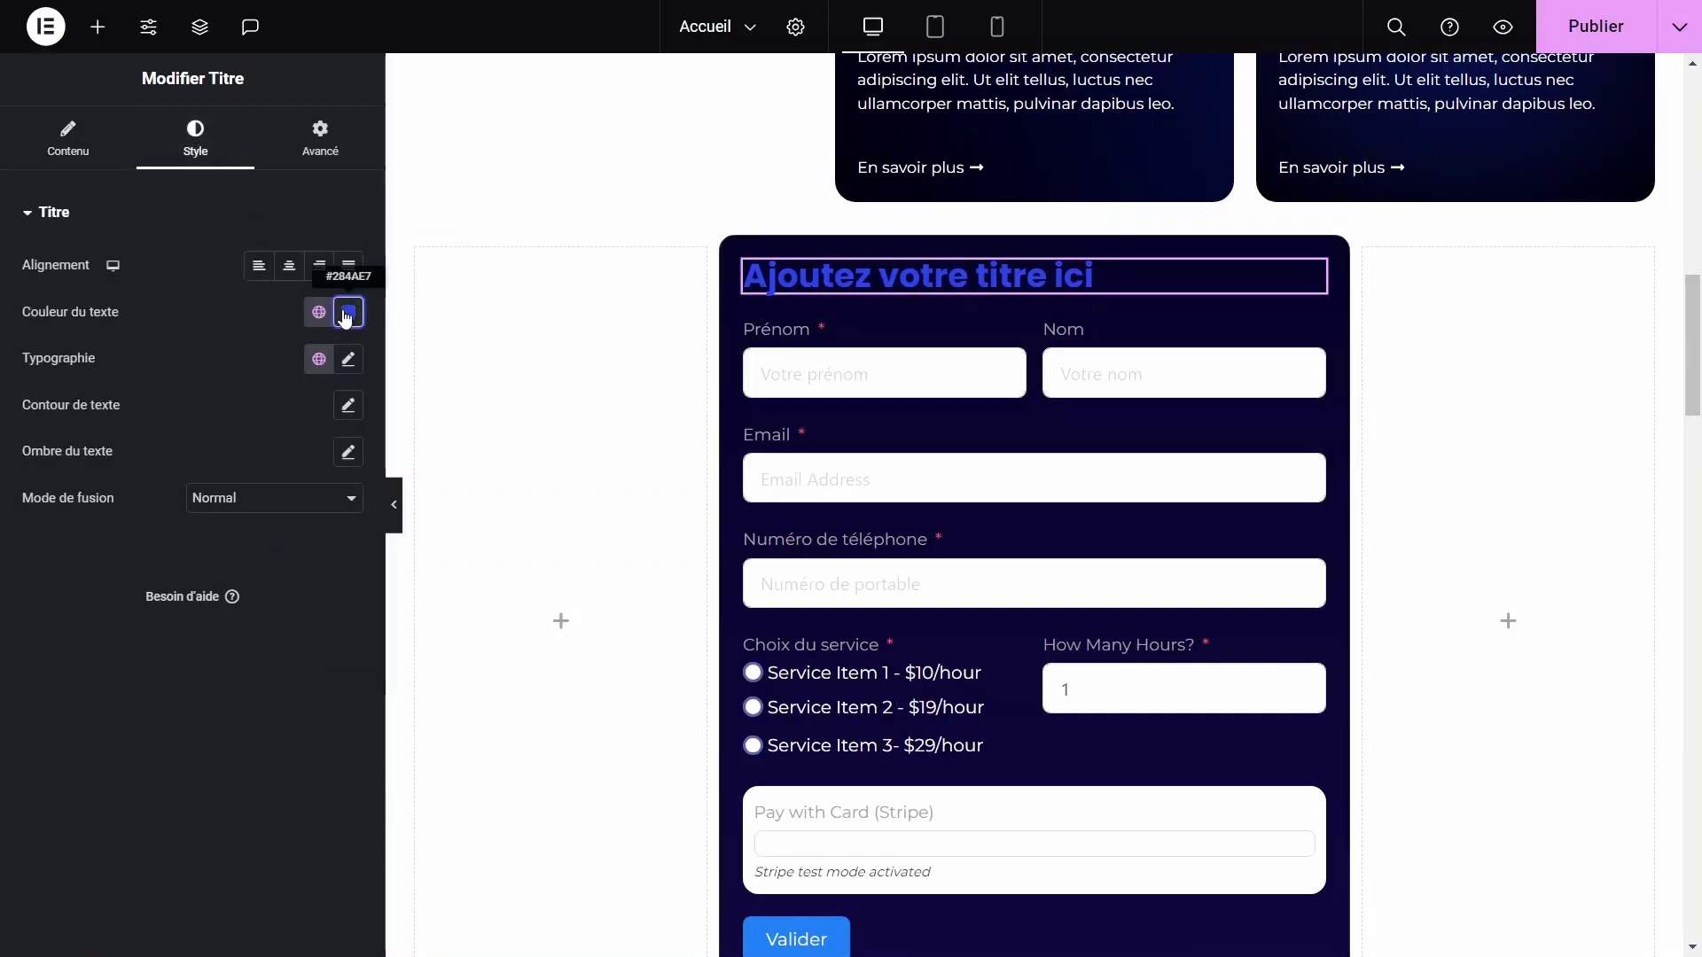
click(348, 312)
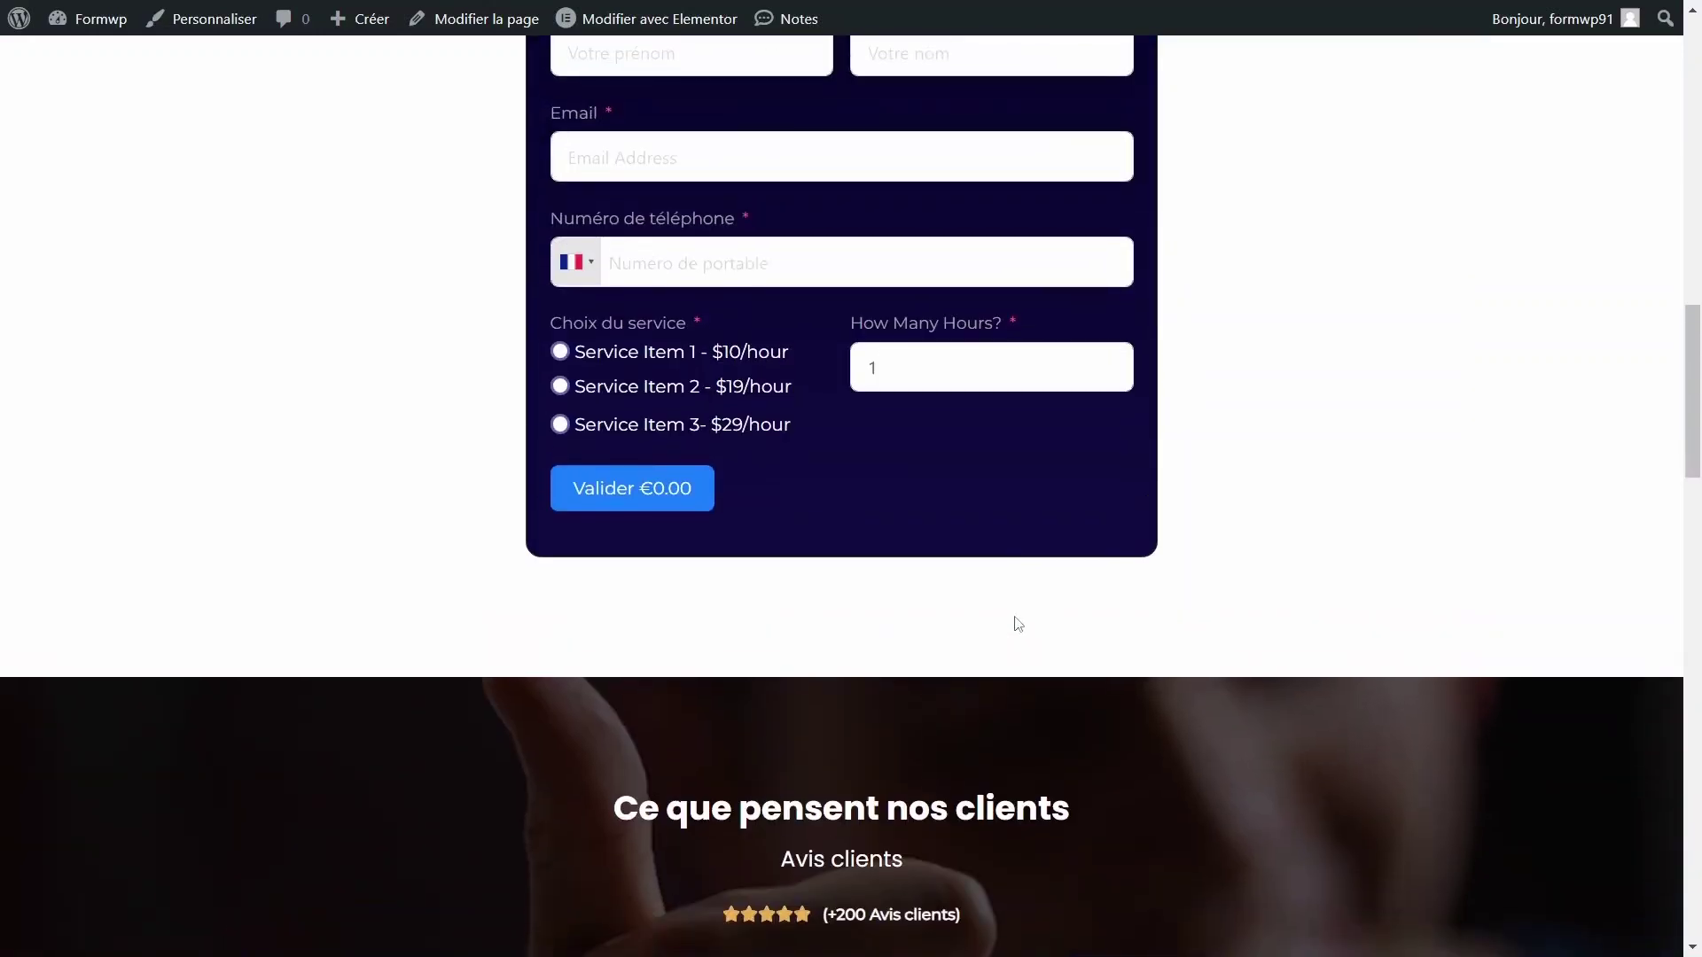
On the published page, fill in the order form with the saved customer contact details and choose Service Item 2 - $19/hour
scroll(1014, 615, up, 3)
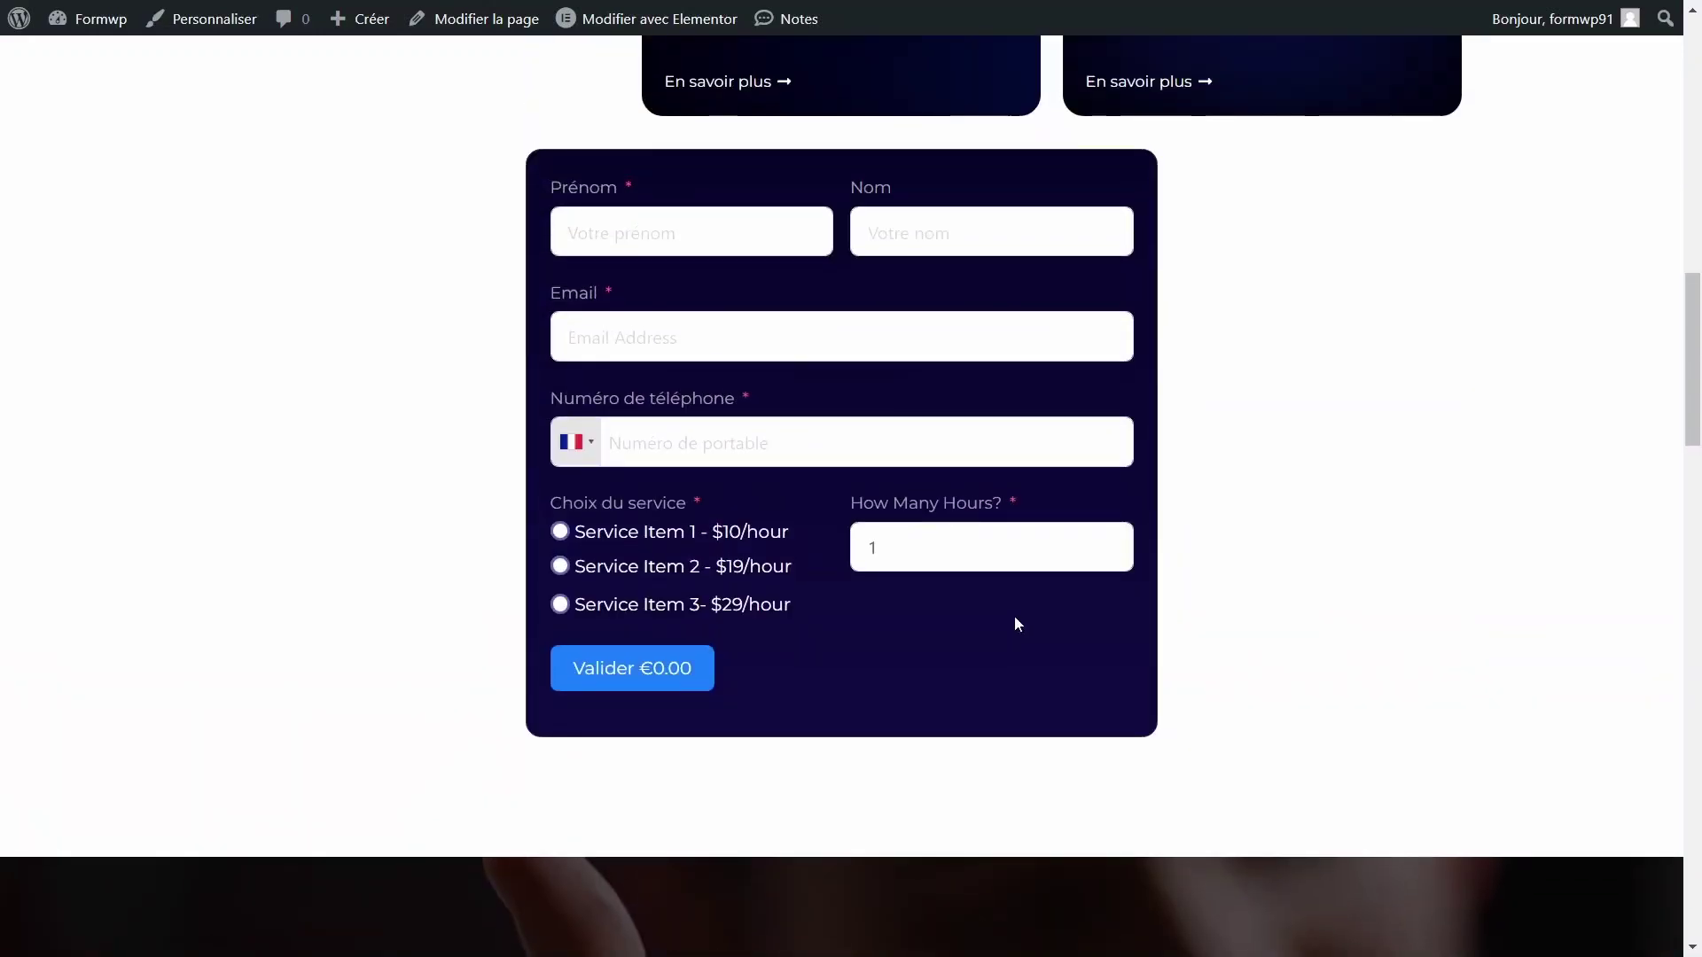
click(669, 342)
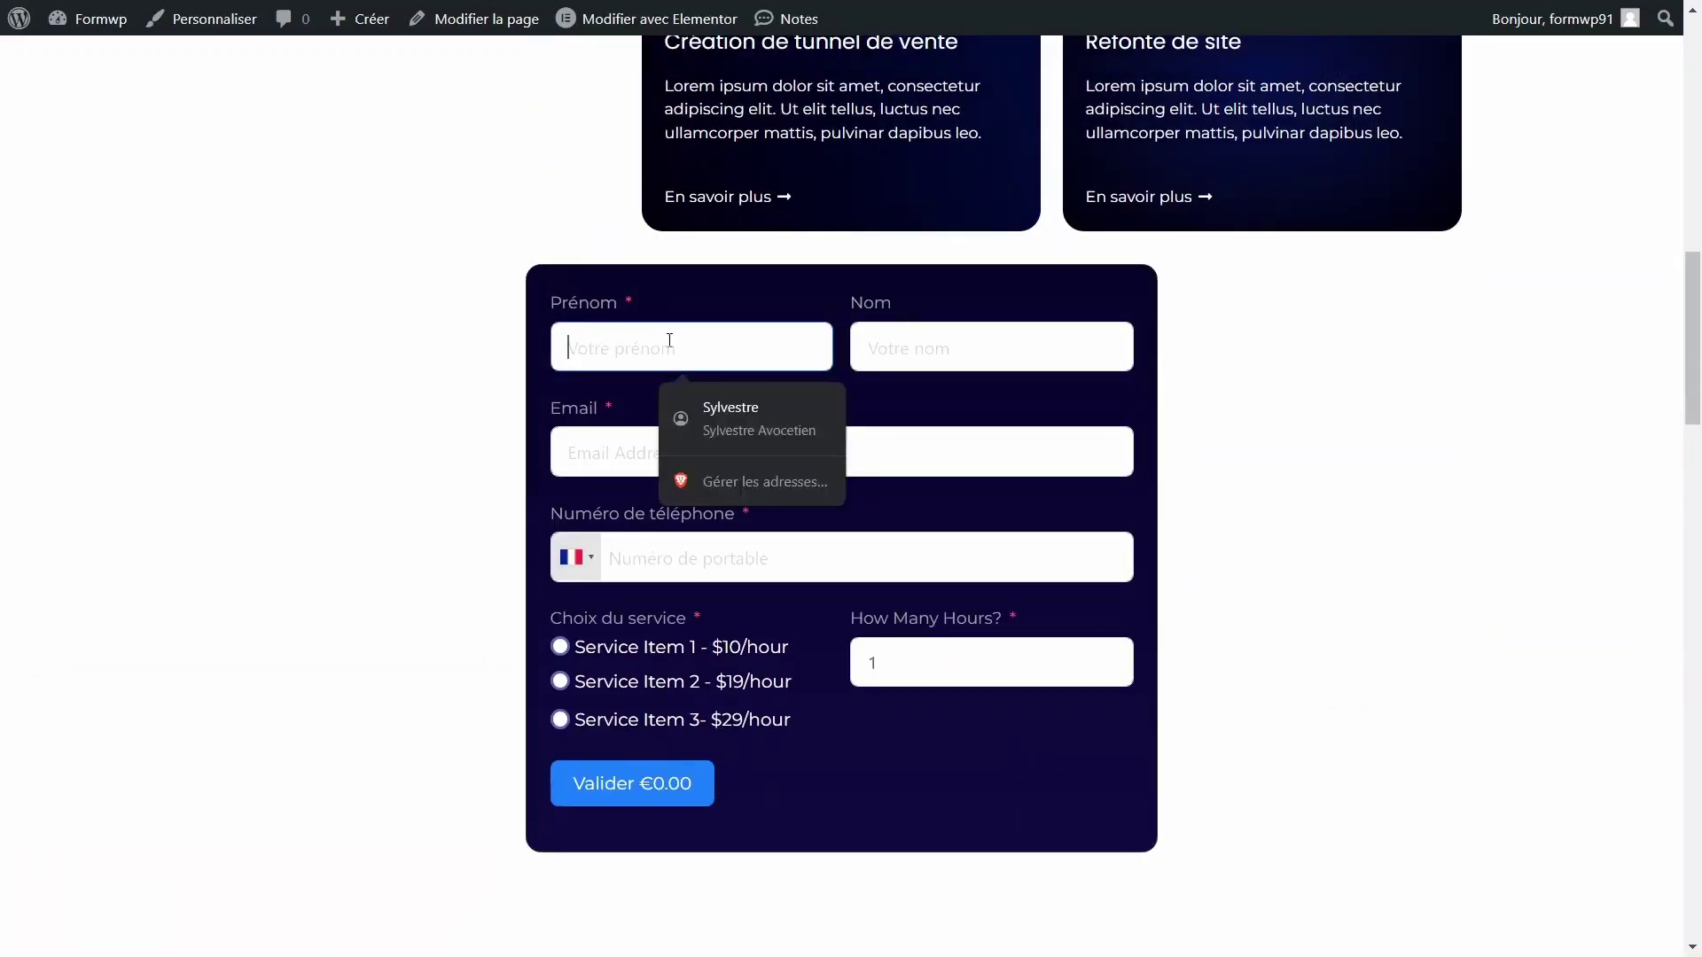
click(737, 412)
click(612, 691)
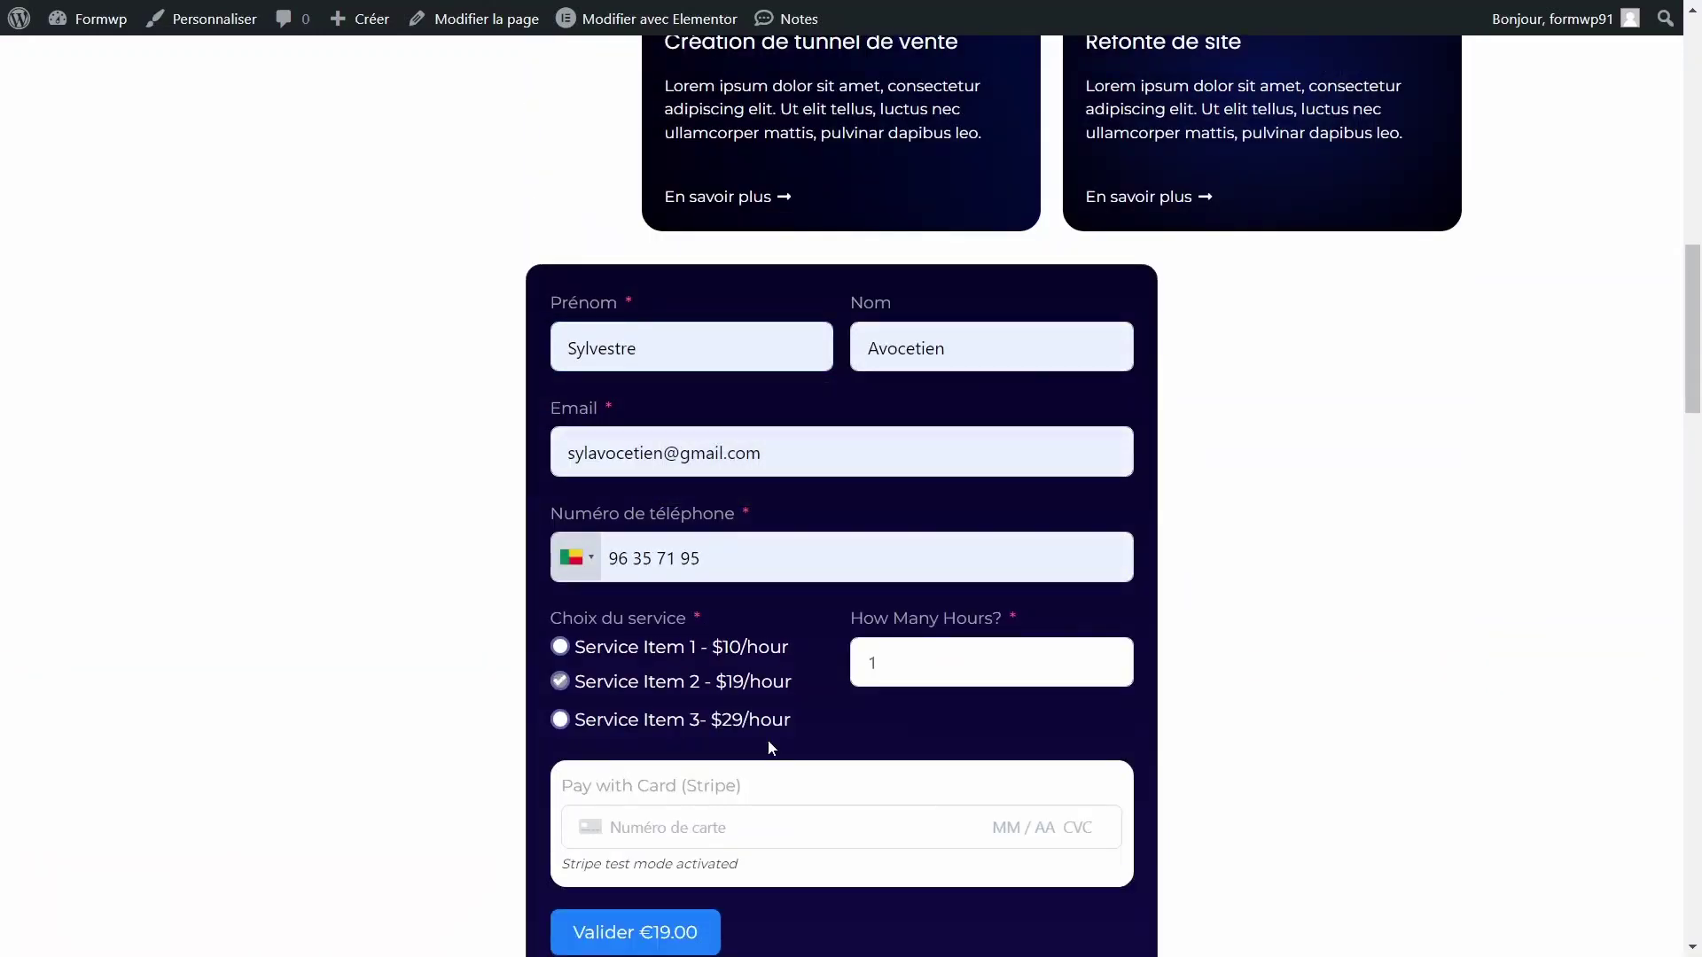
Set How Many Hours? to 5 in the order form
scroll(771, 744, down, 4)
click(918, 286)
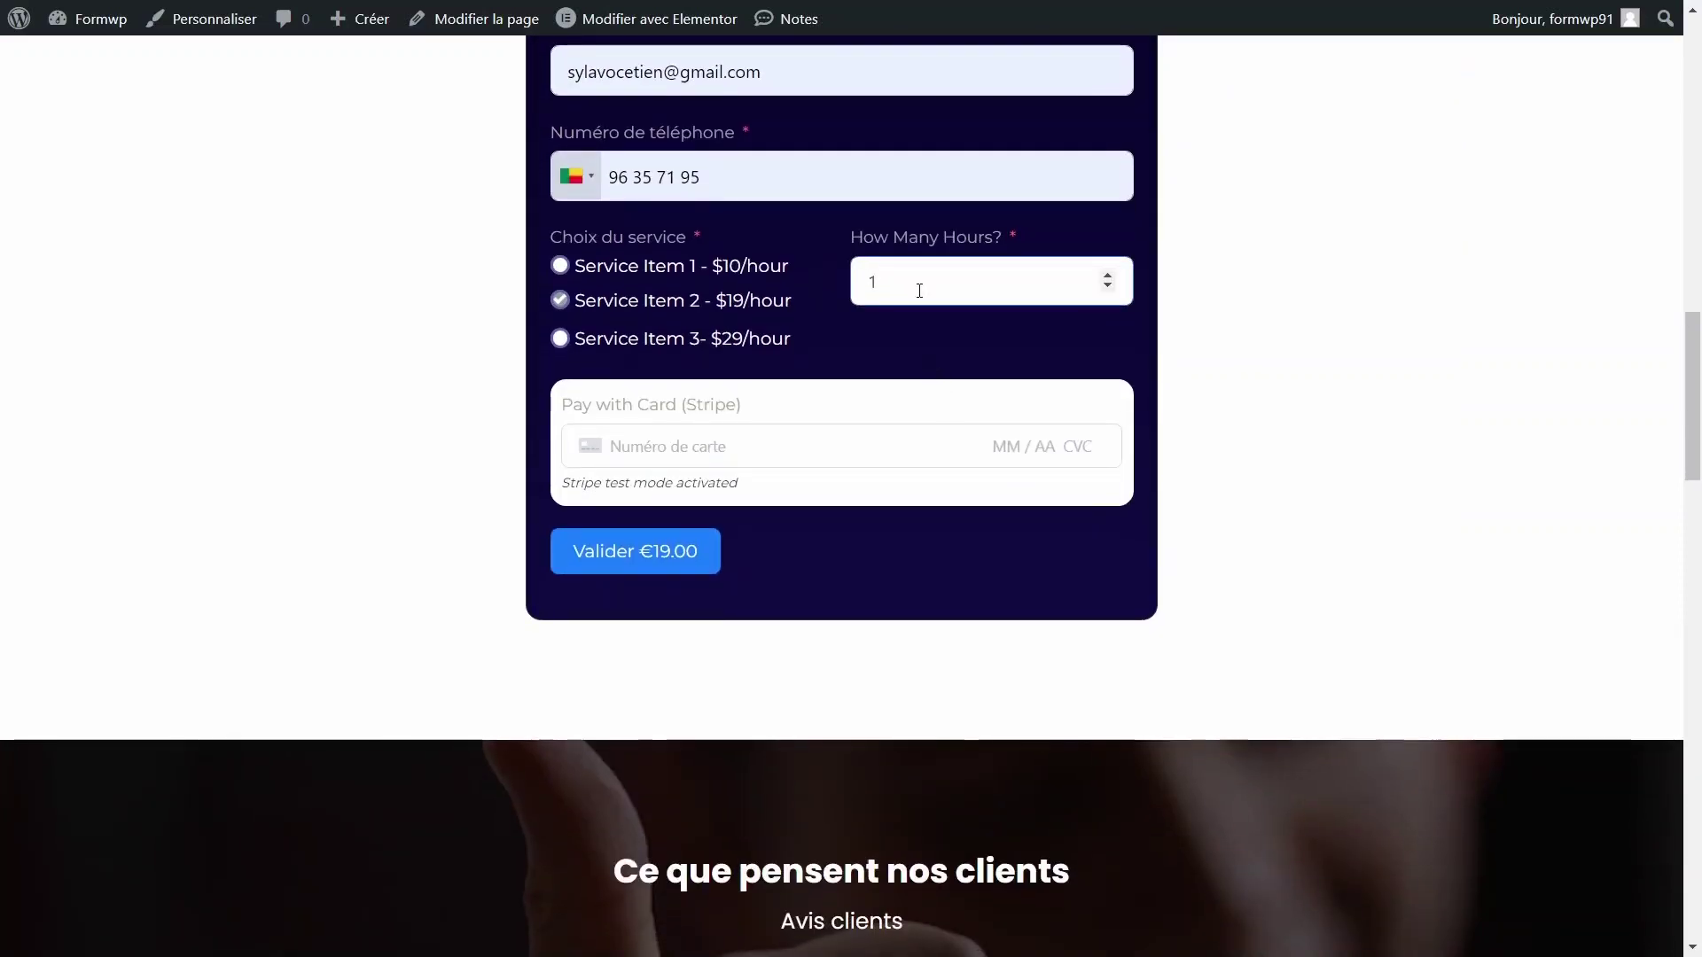
scroll(919, 291, up, 1)
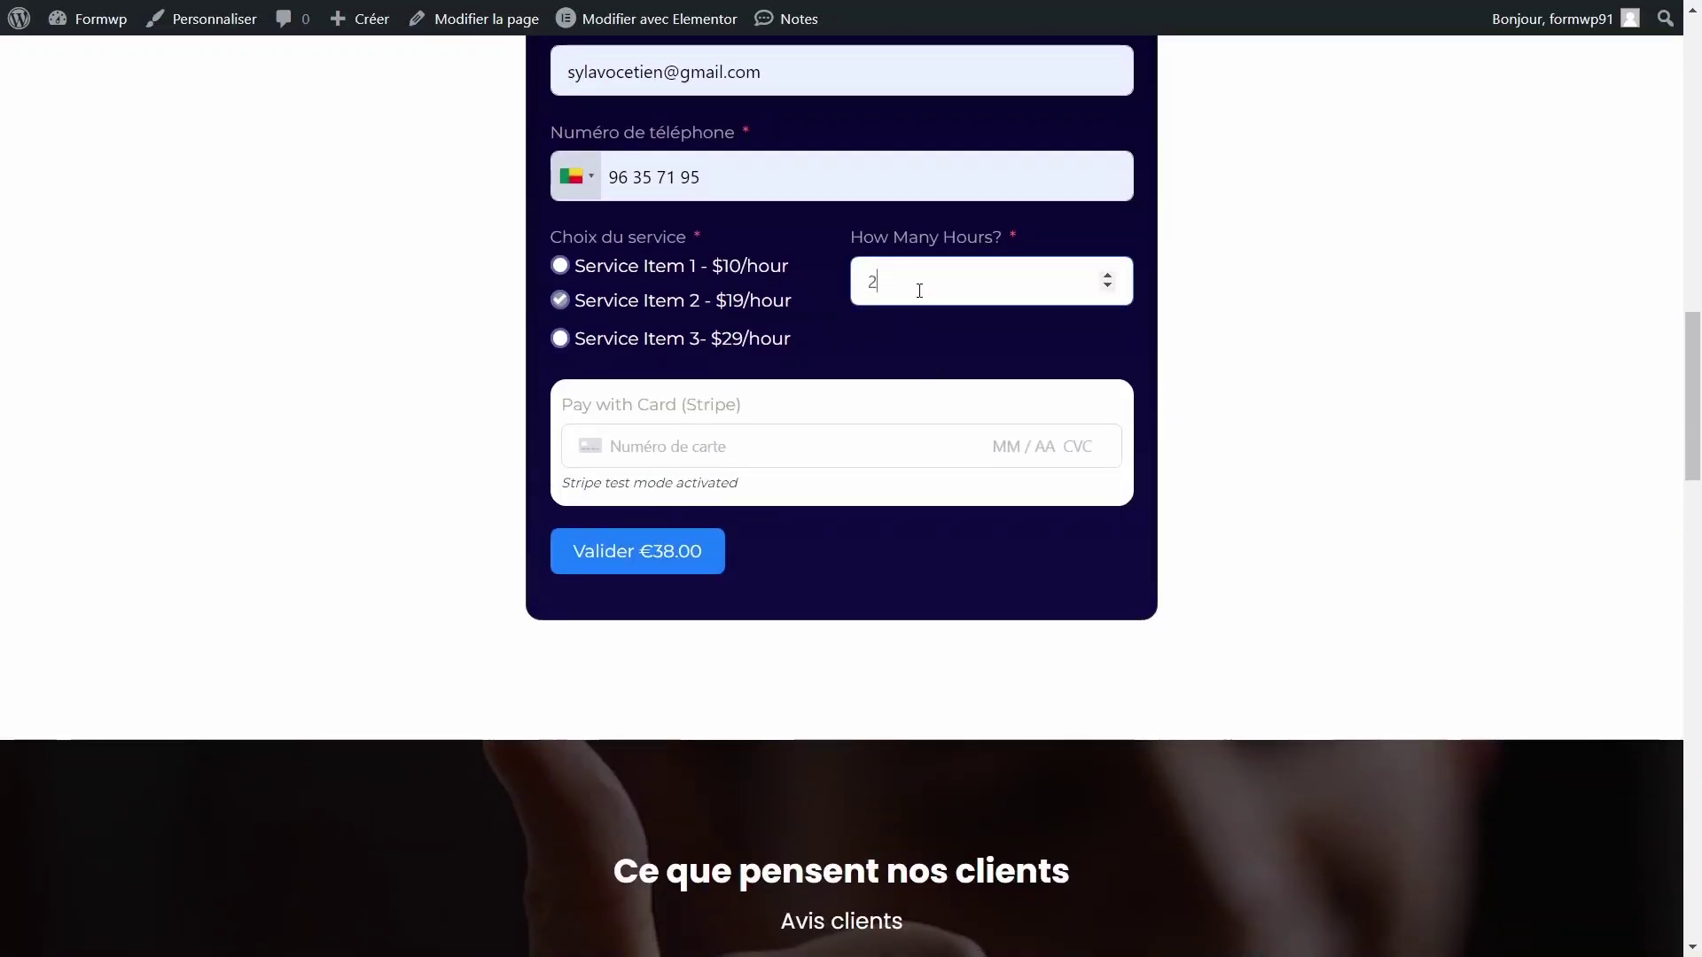
scroll(919, 291, up, 3)
Enter the test card number, expiry date and security code in the Stripe payment field
click(671, 442)
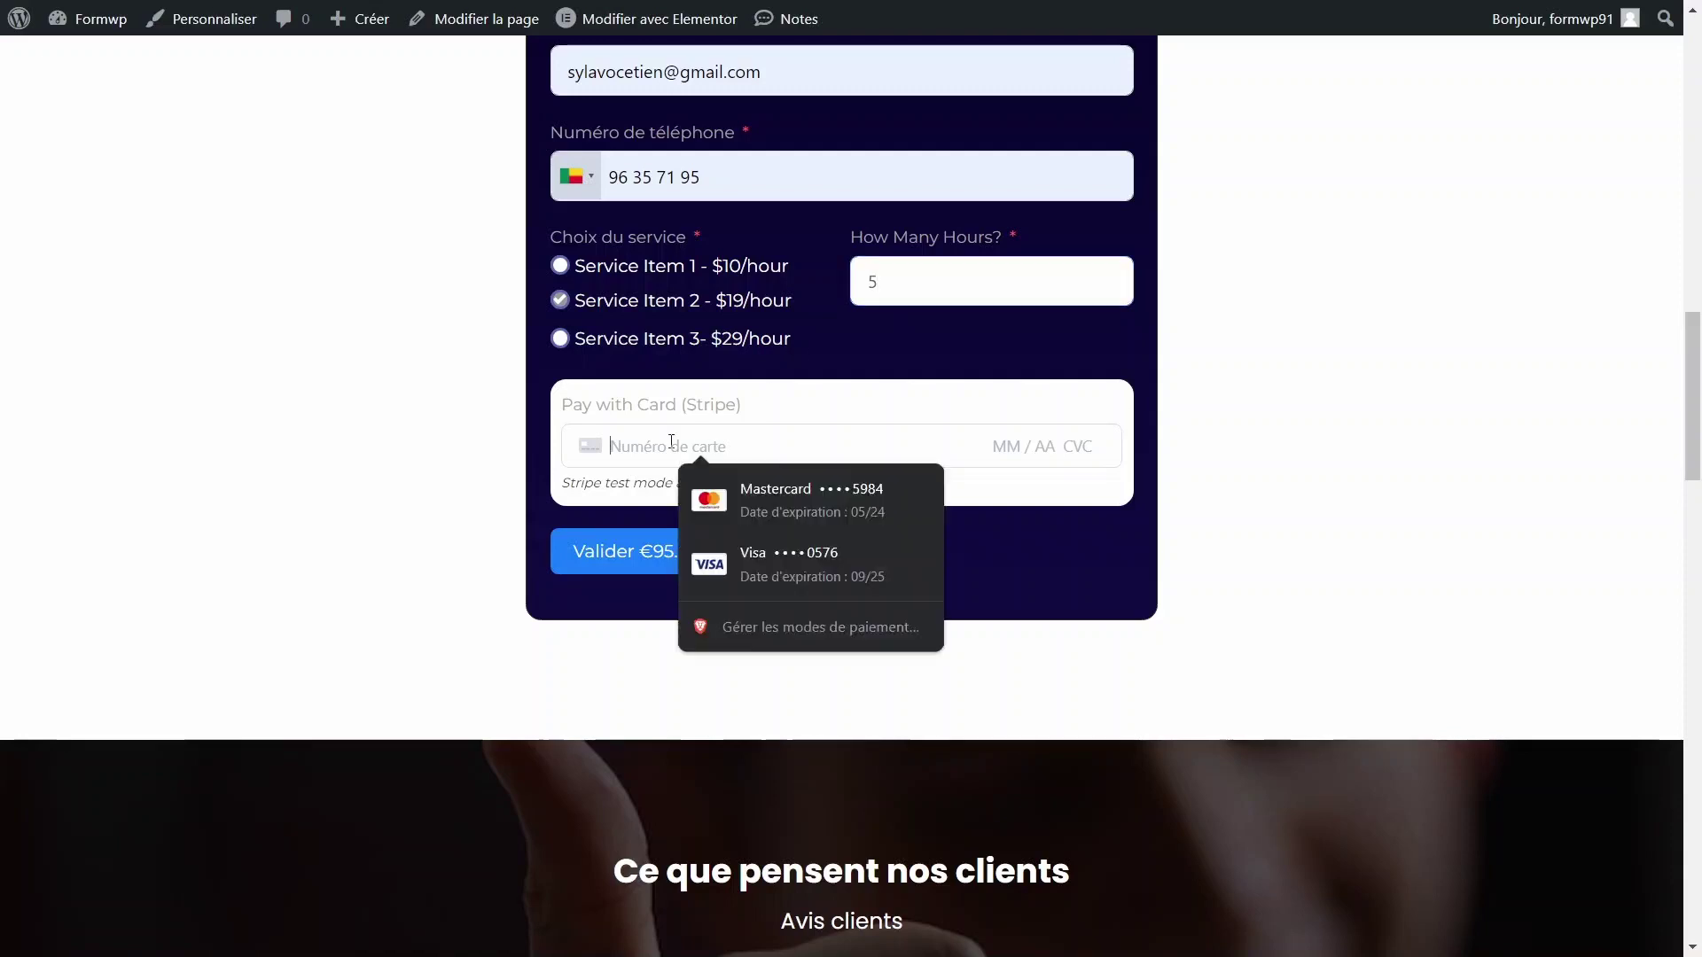
text(4242 4)
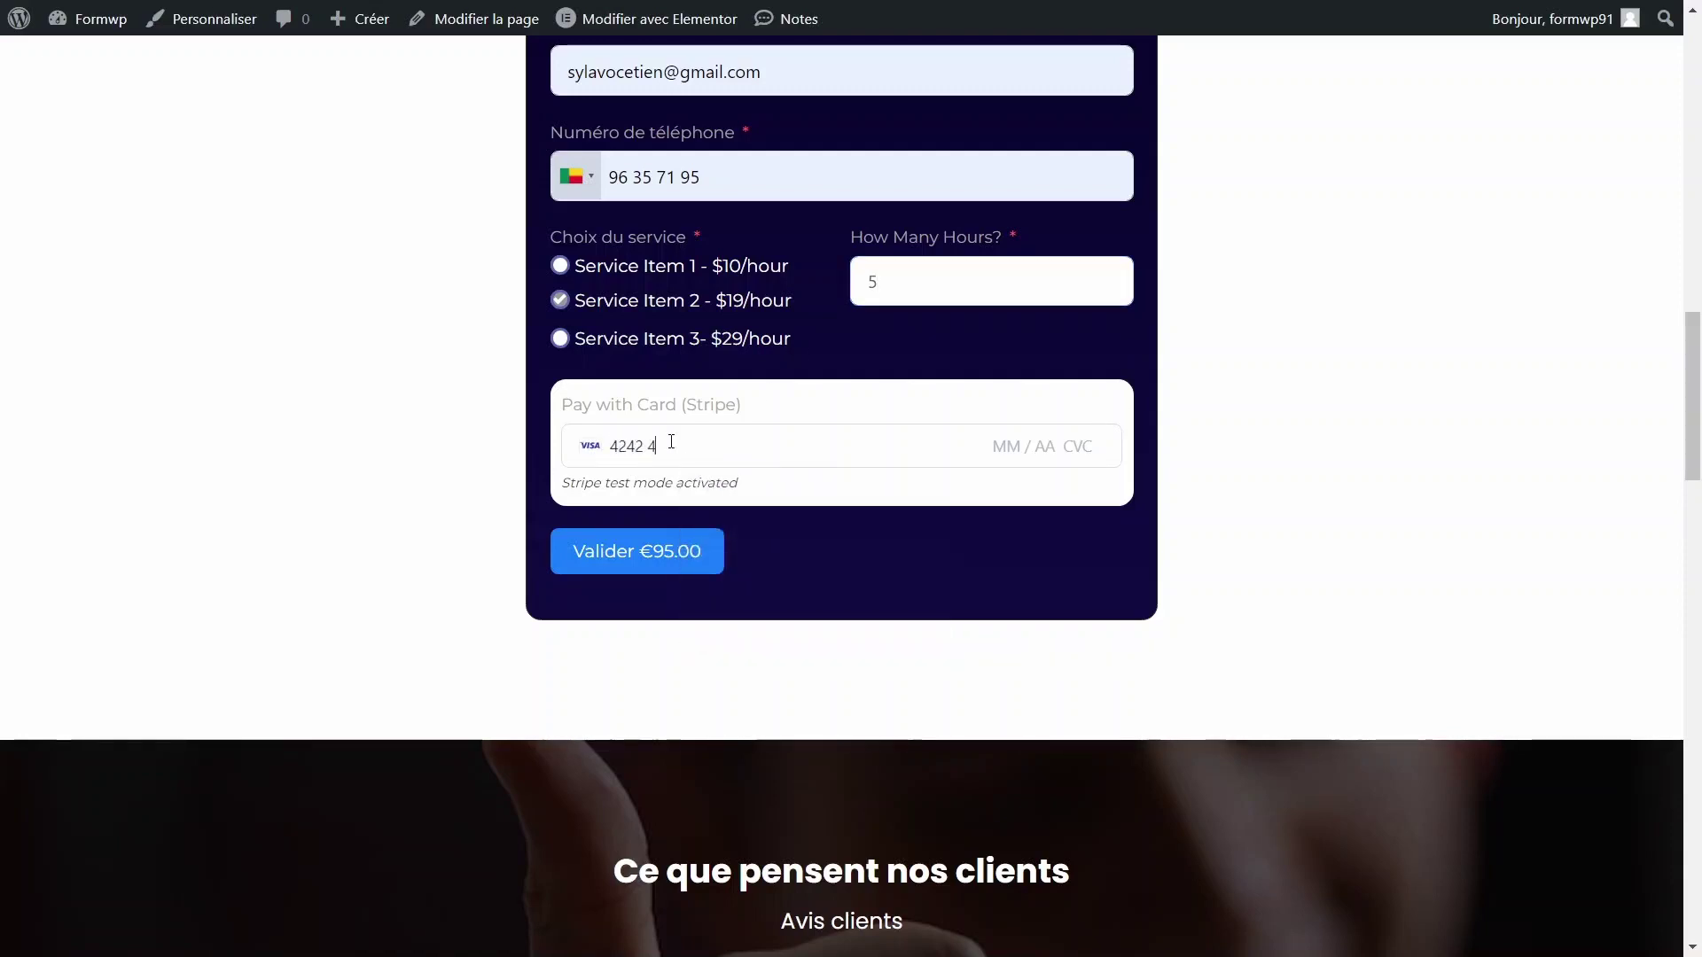
text(242 4242 4242 04 / 25 555)
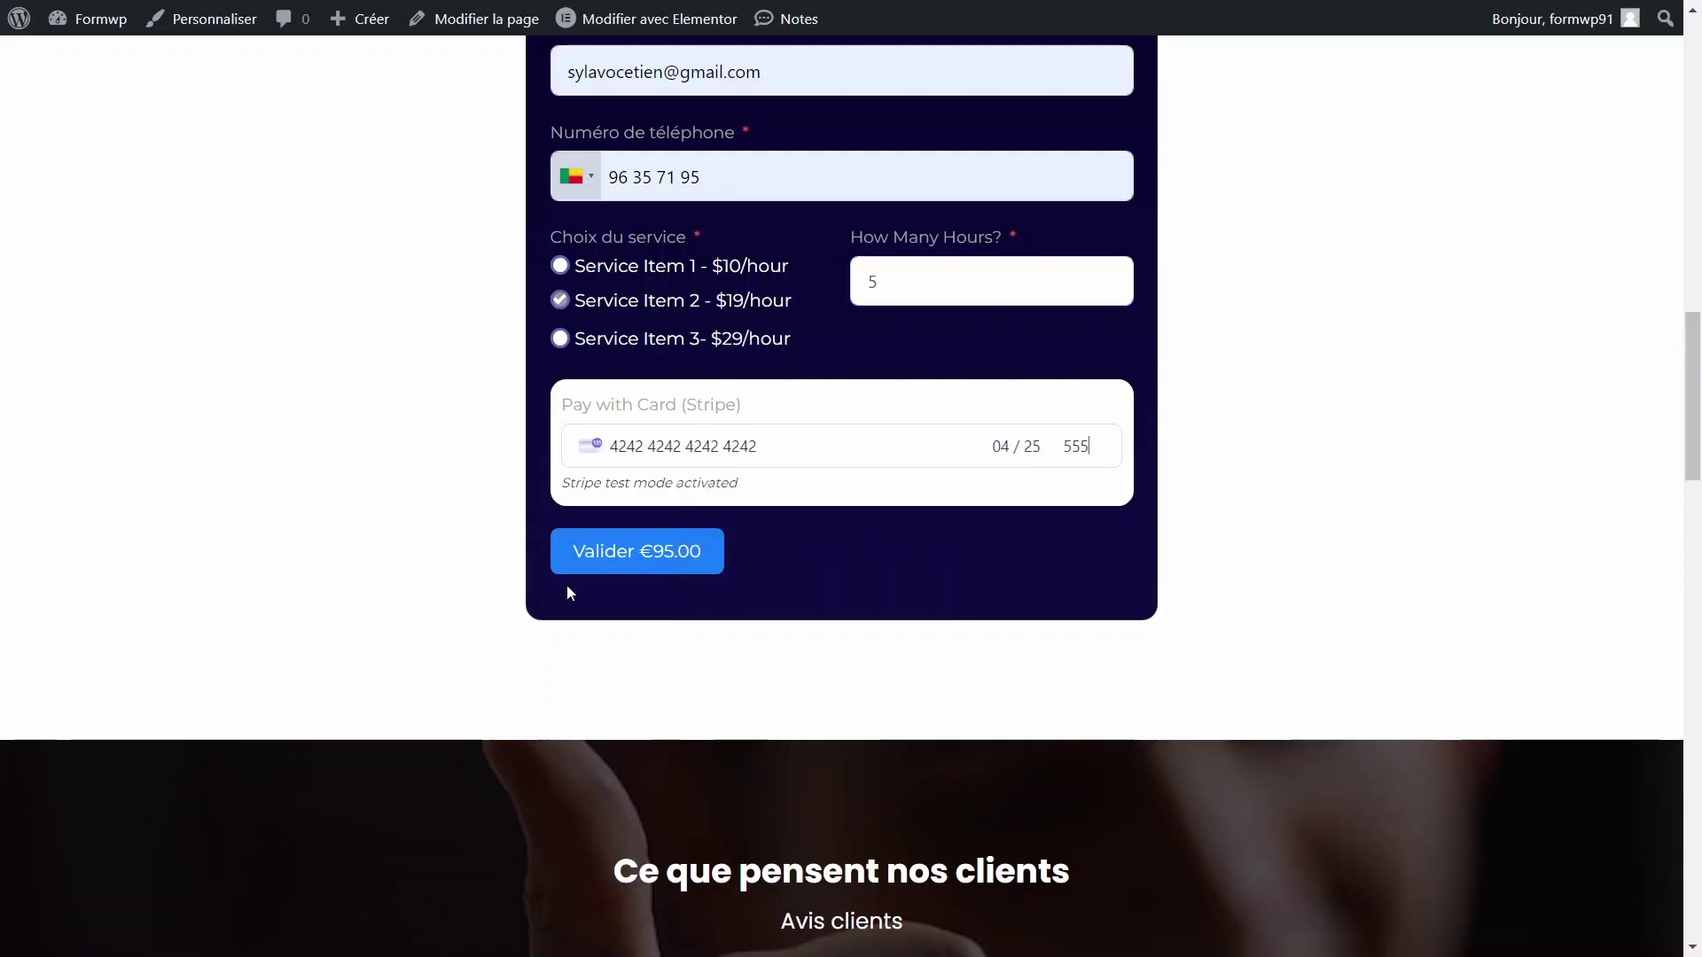
Check the completed order form, submit the test payment, and look over the Contact page used as the redirect
scroll(566, 585, up, 2)
scroll(566, 585, up, 2)
scroll(566, 585, down, 4)
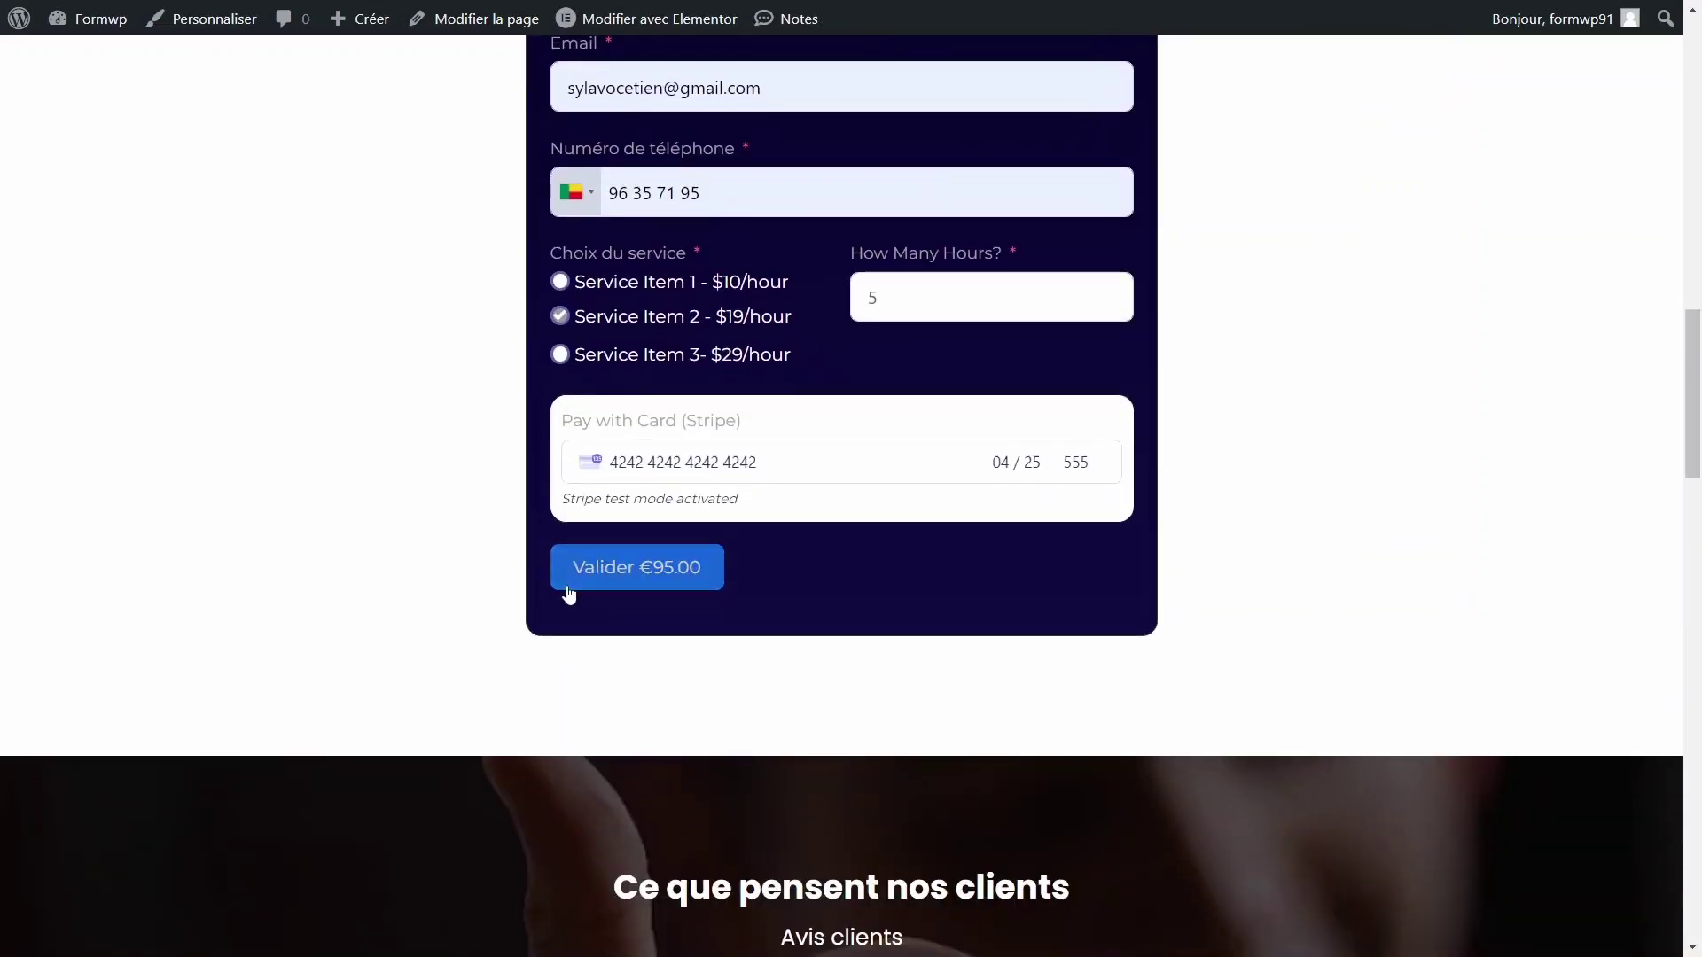
click(653, 585)
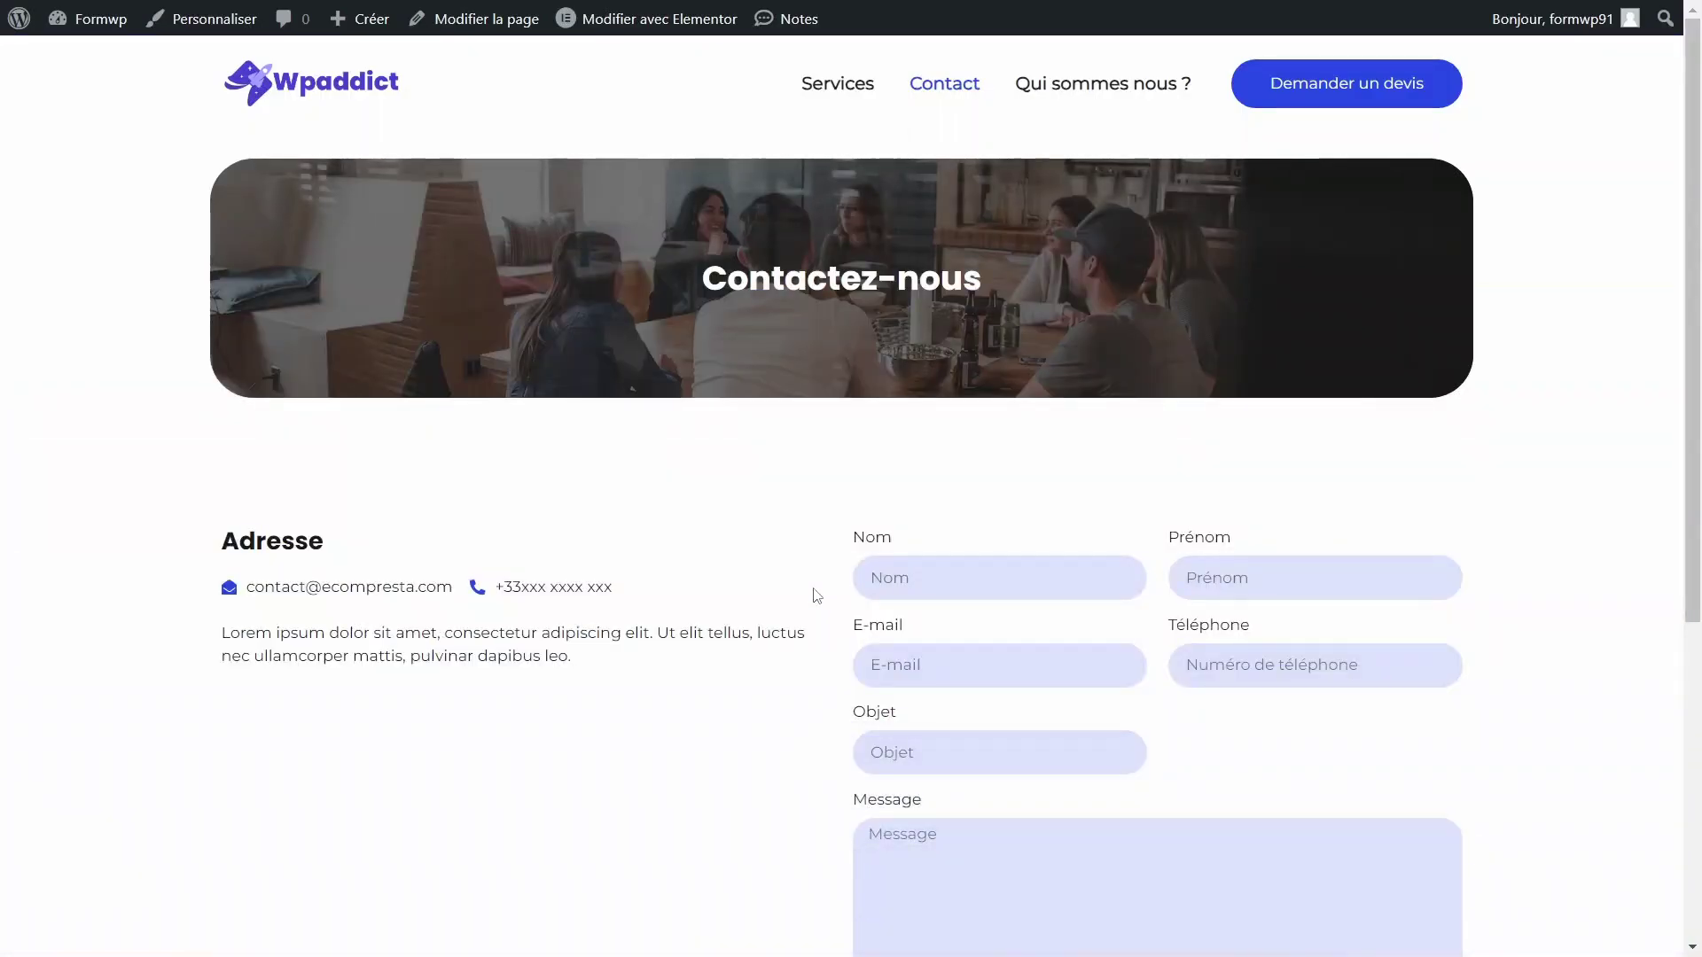
scroll(816, 595, down, 5)
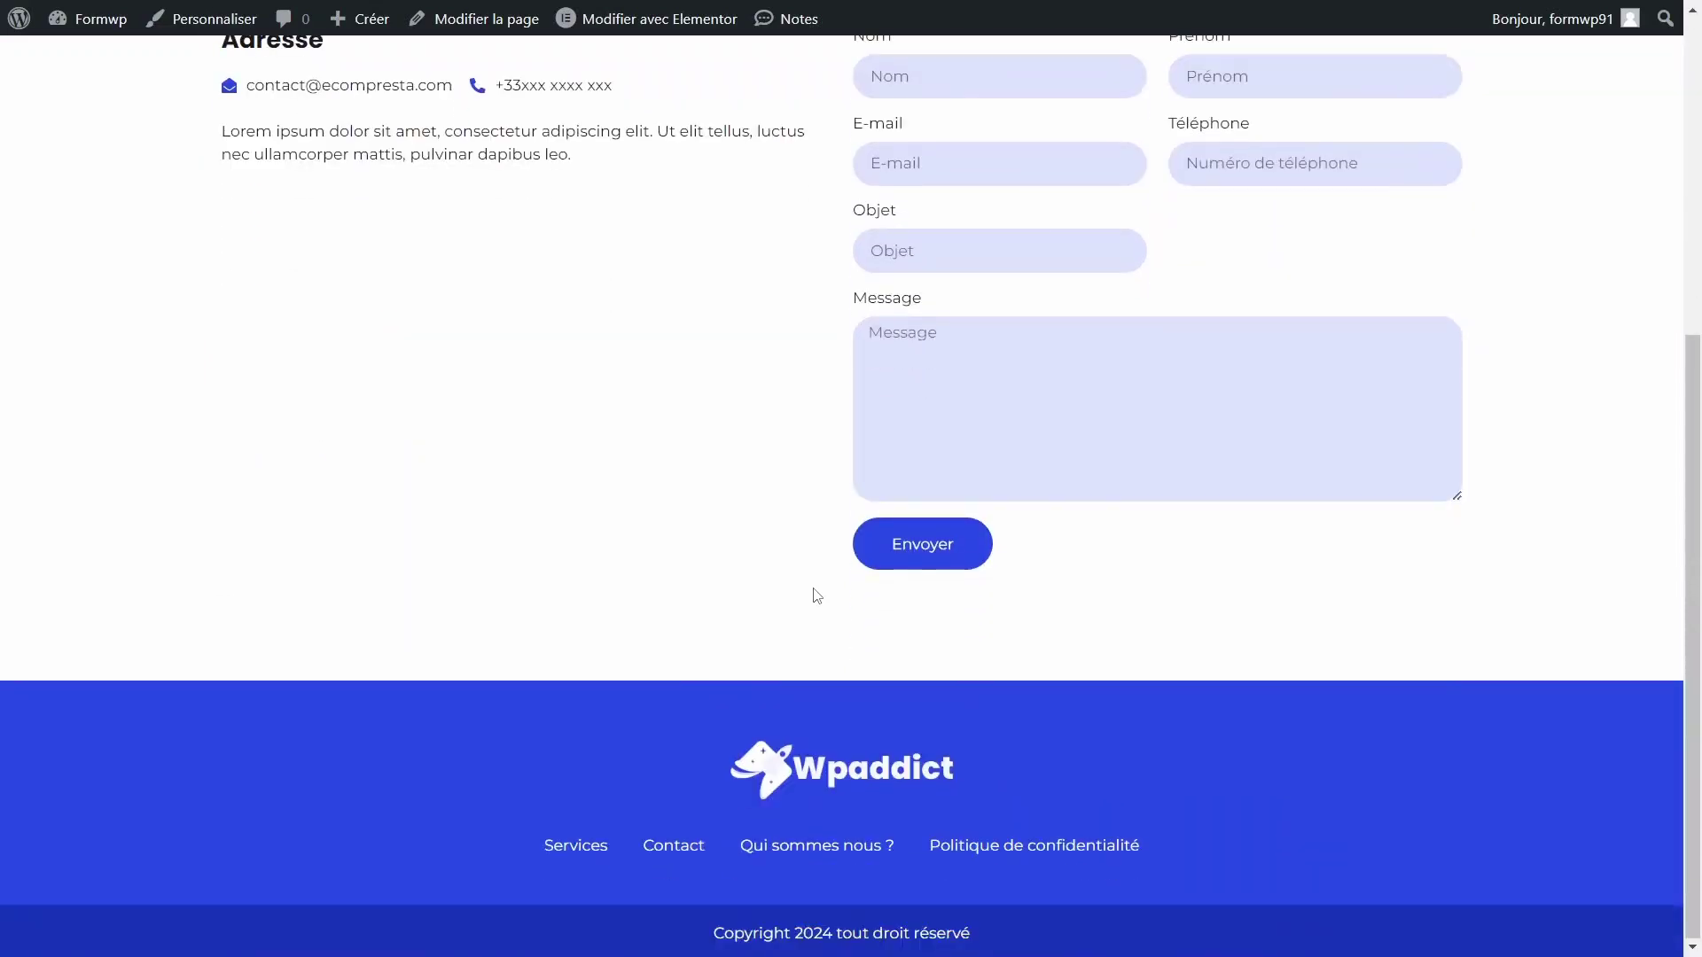
scroll(816, 595, up, 5)
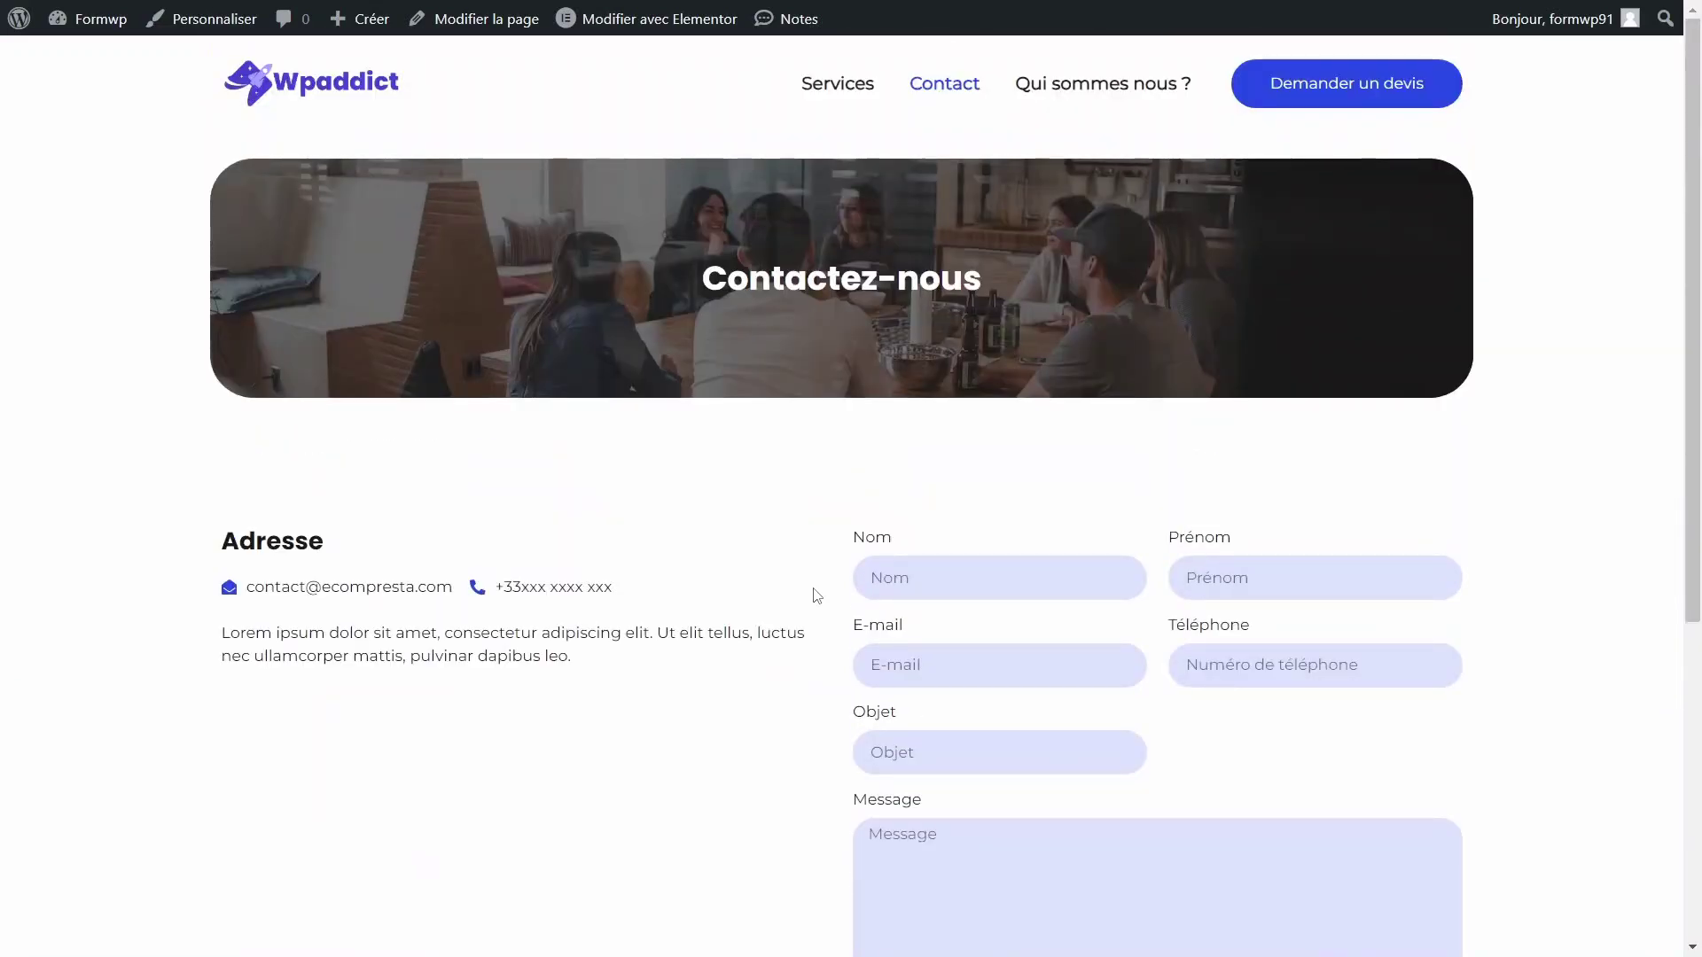